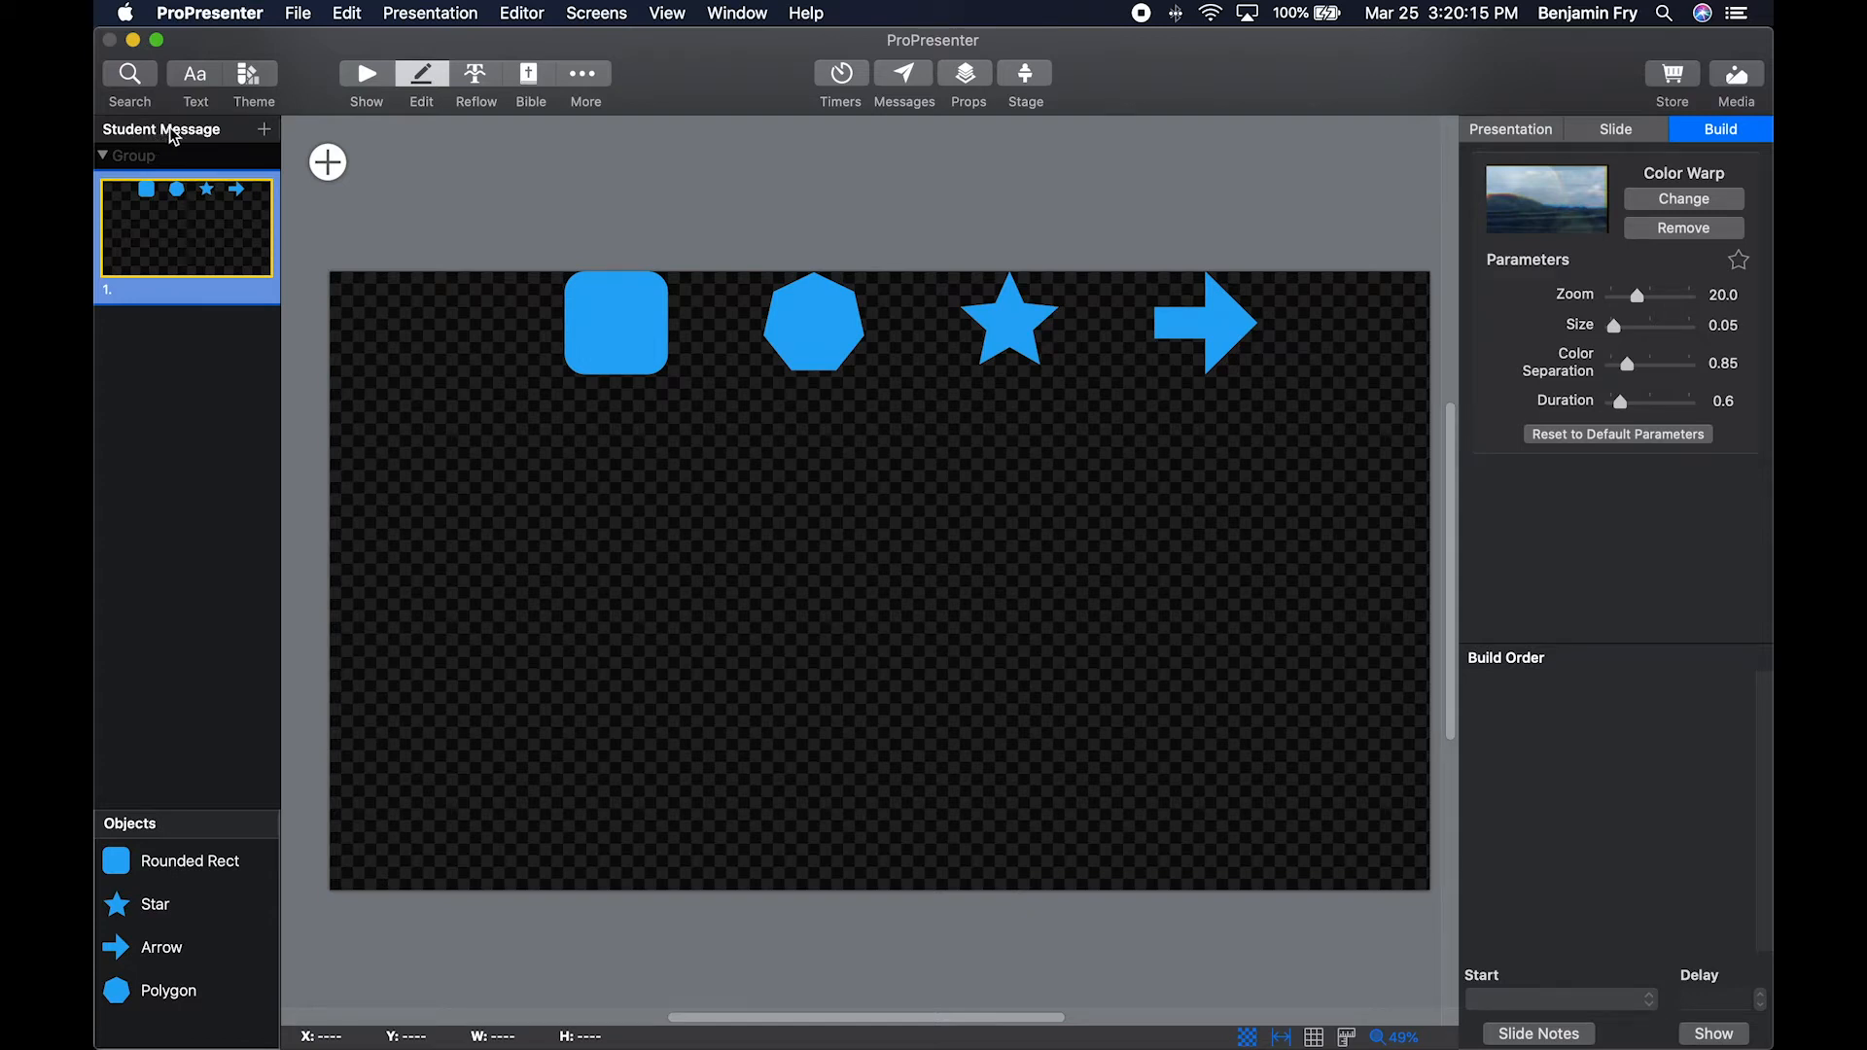
# Add a new blank slide to the Student Message presentation after looking through the available slide themes.
pyautogui.click(265, 129)
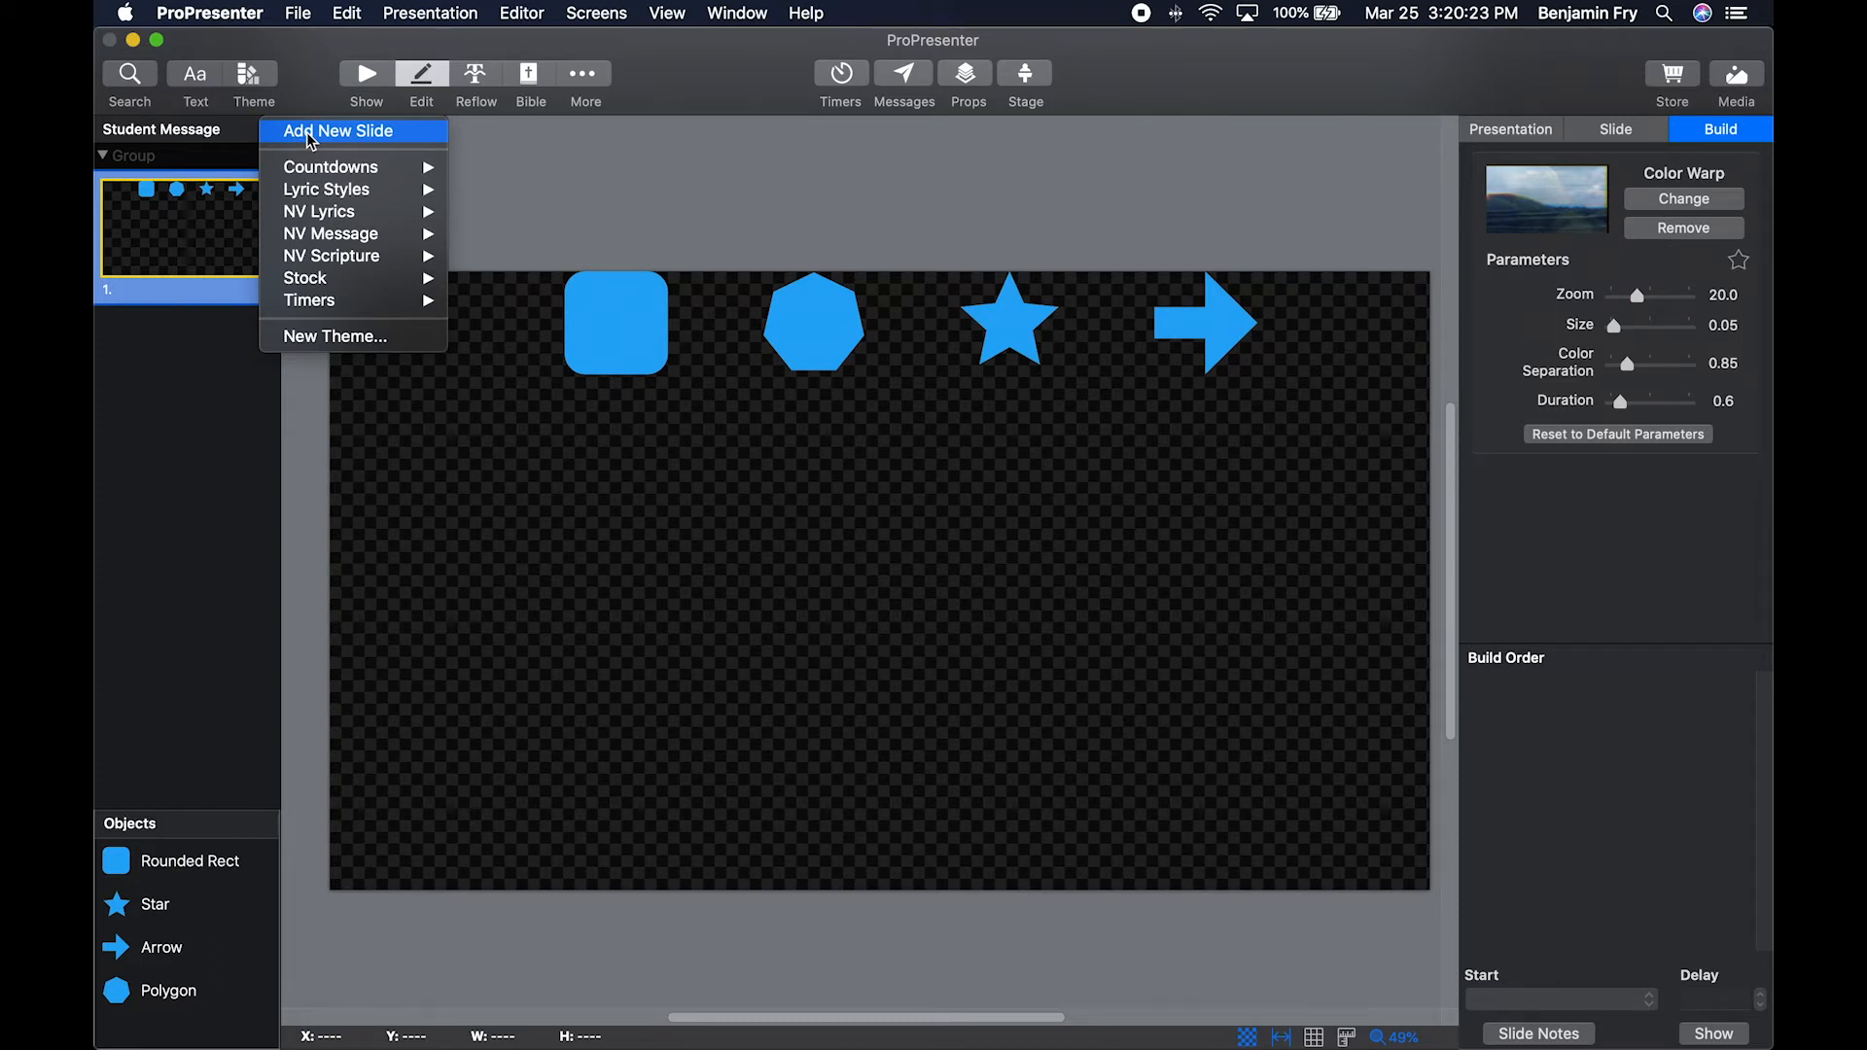
pyautogui.moveTo(323, 169)
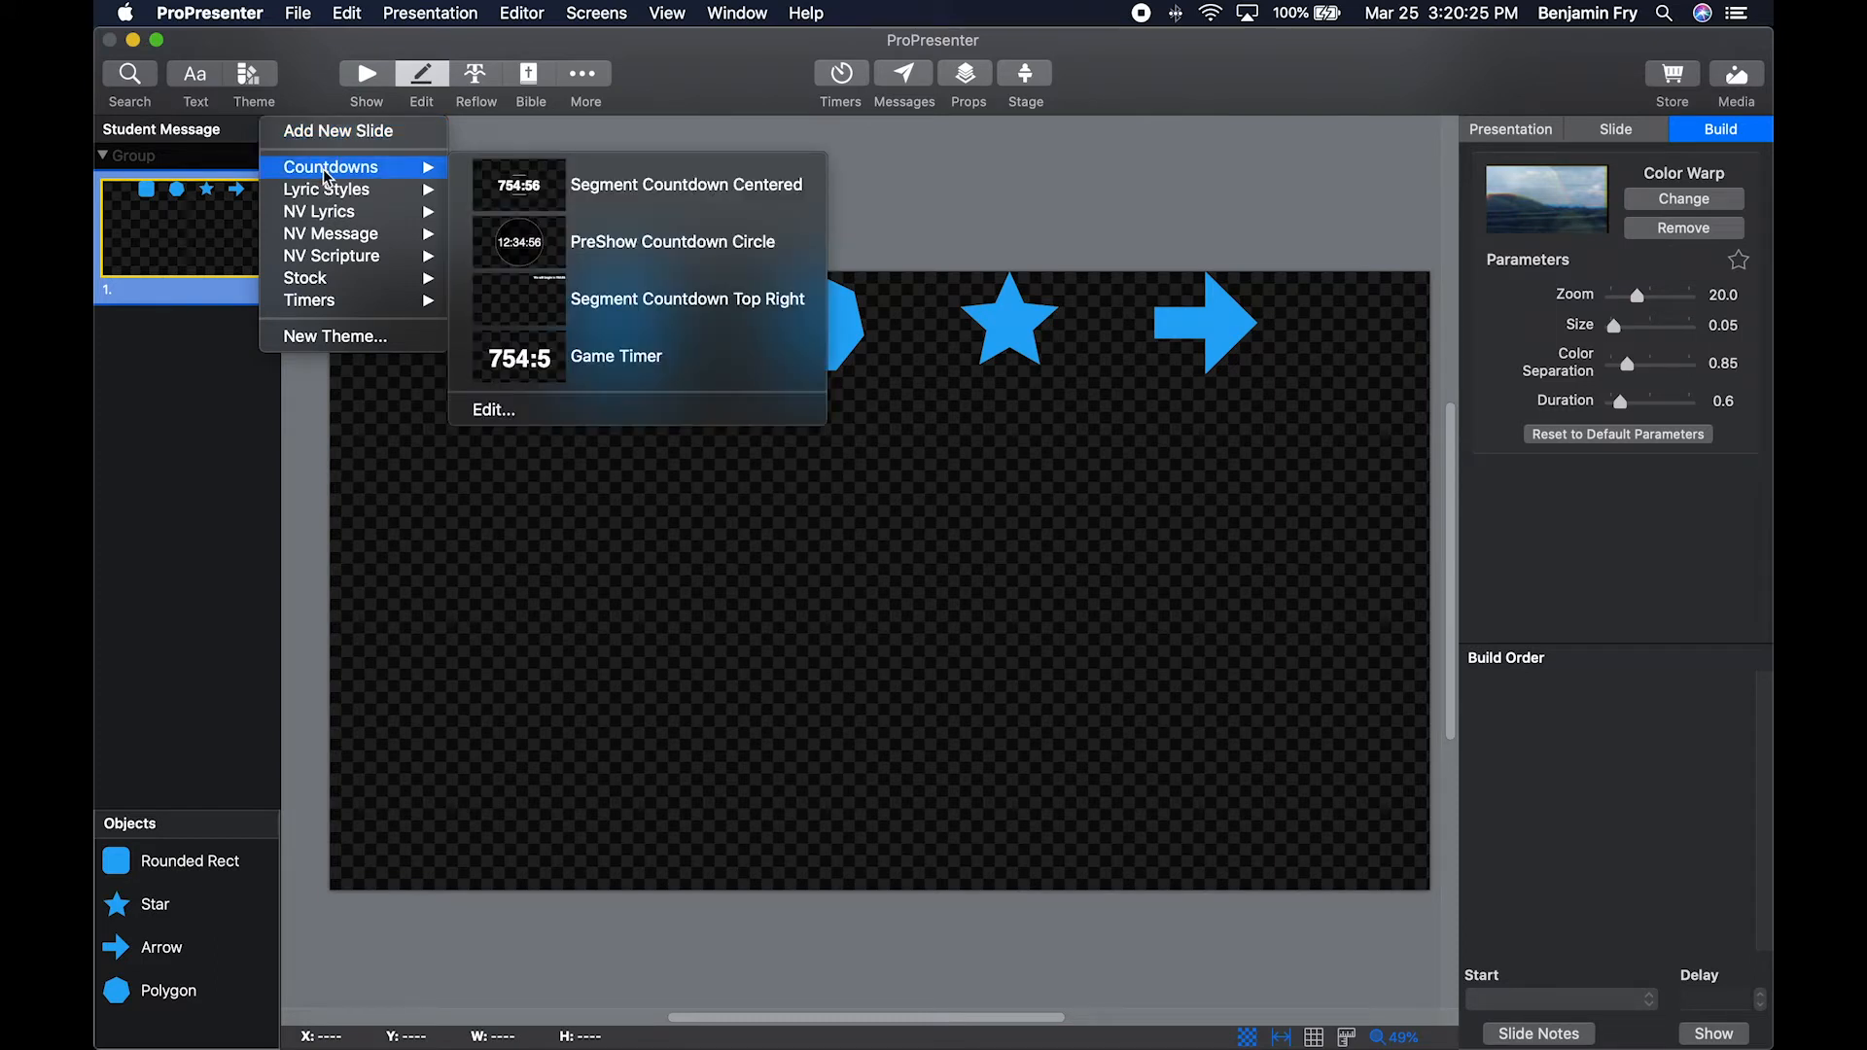
pyautogui.moveTo(346, 231)
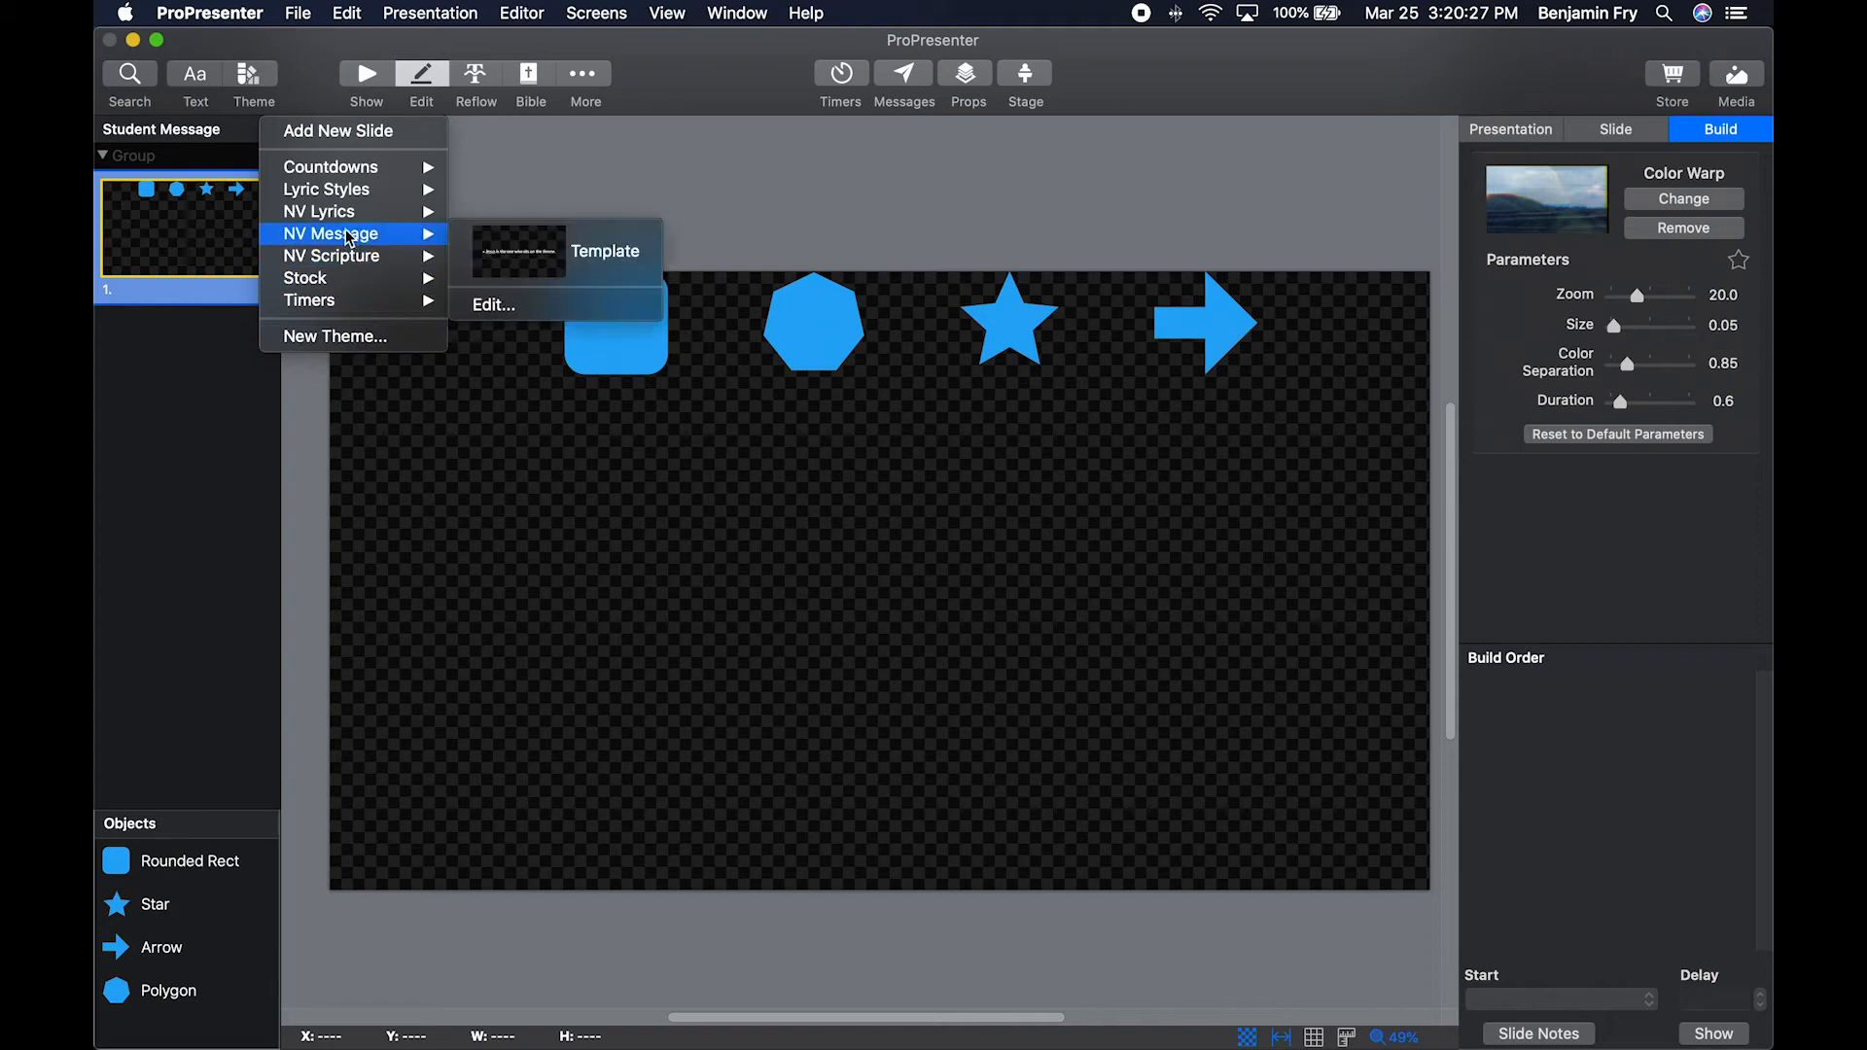
pyautogui.click(516, 249)
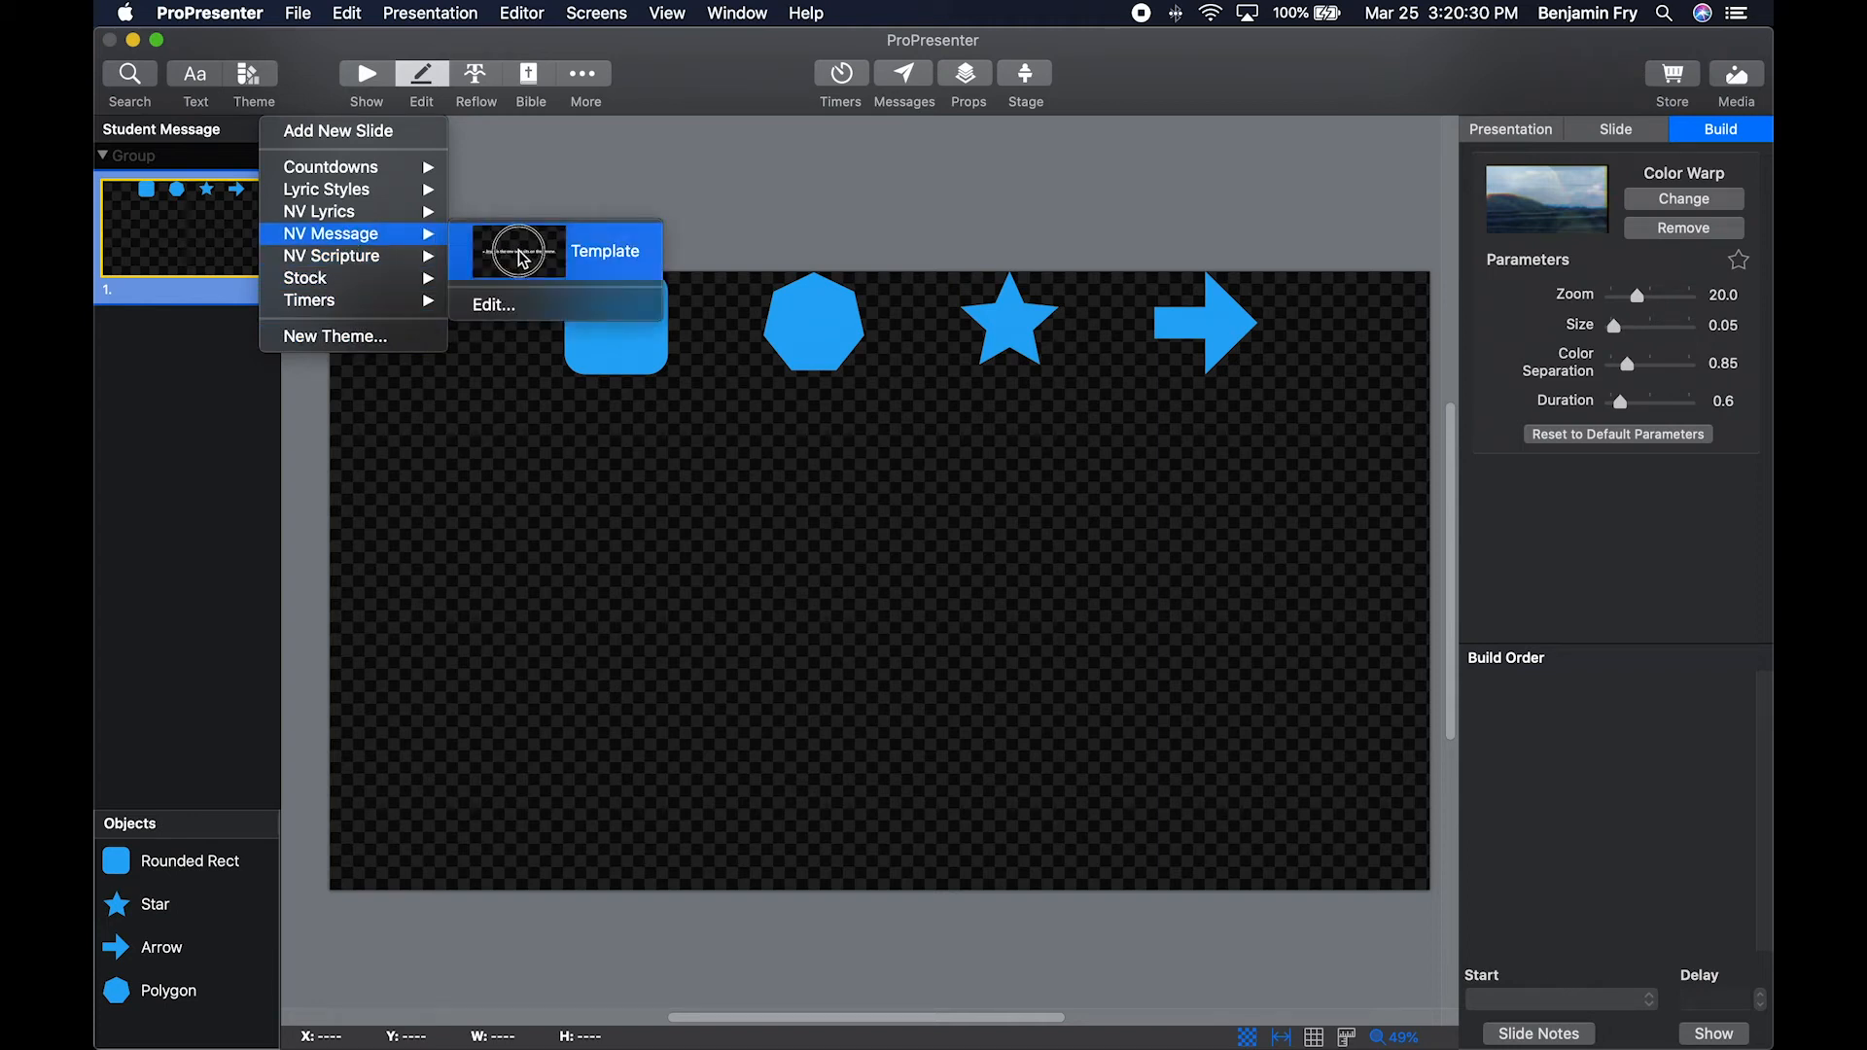
pyautogui.click(177, 198)
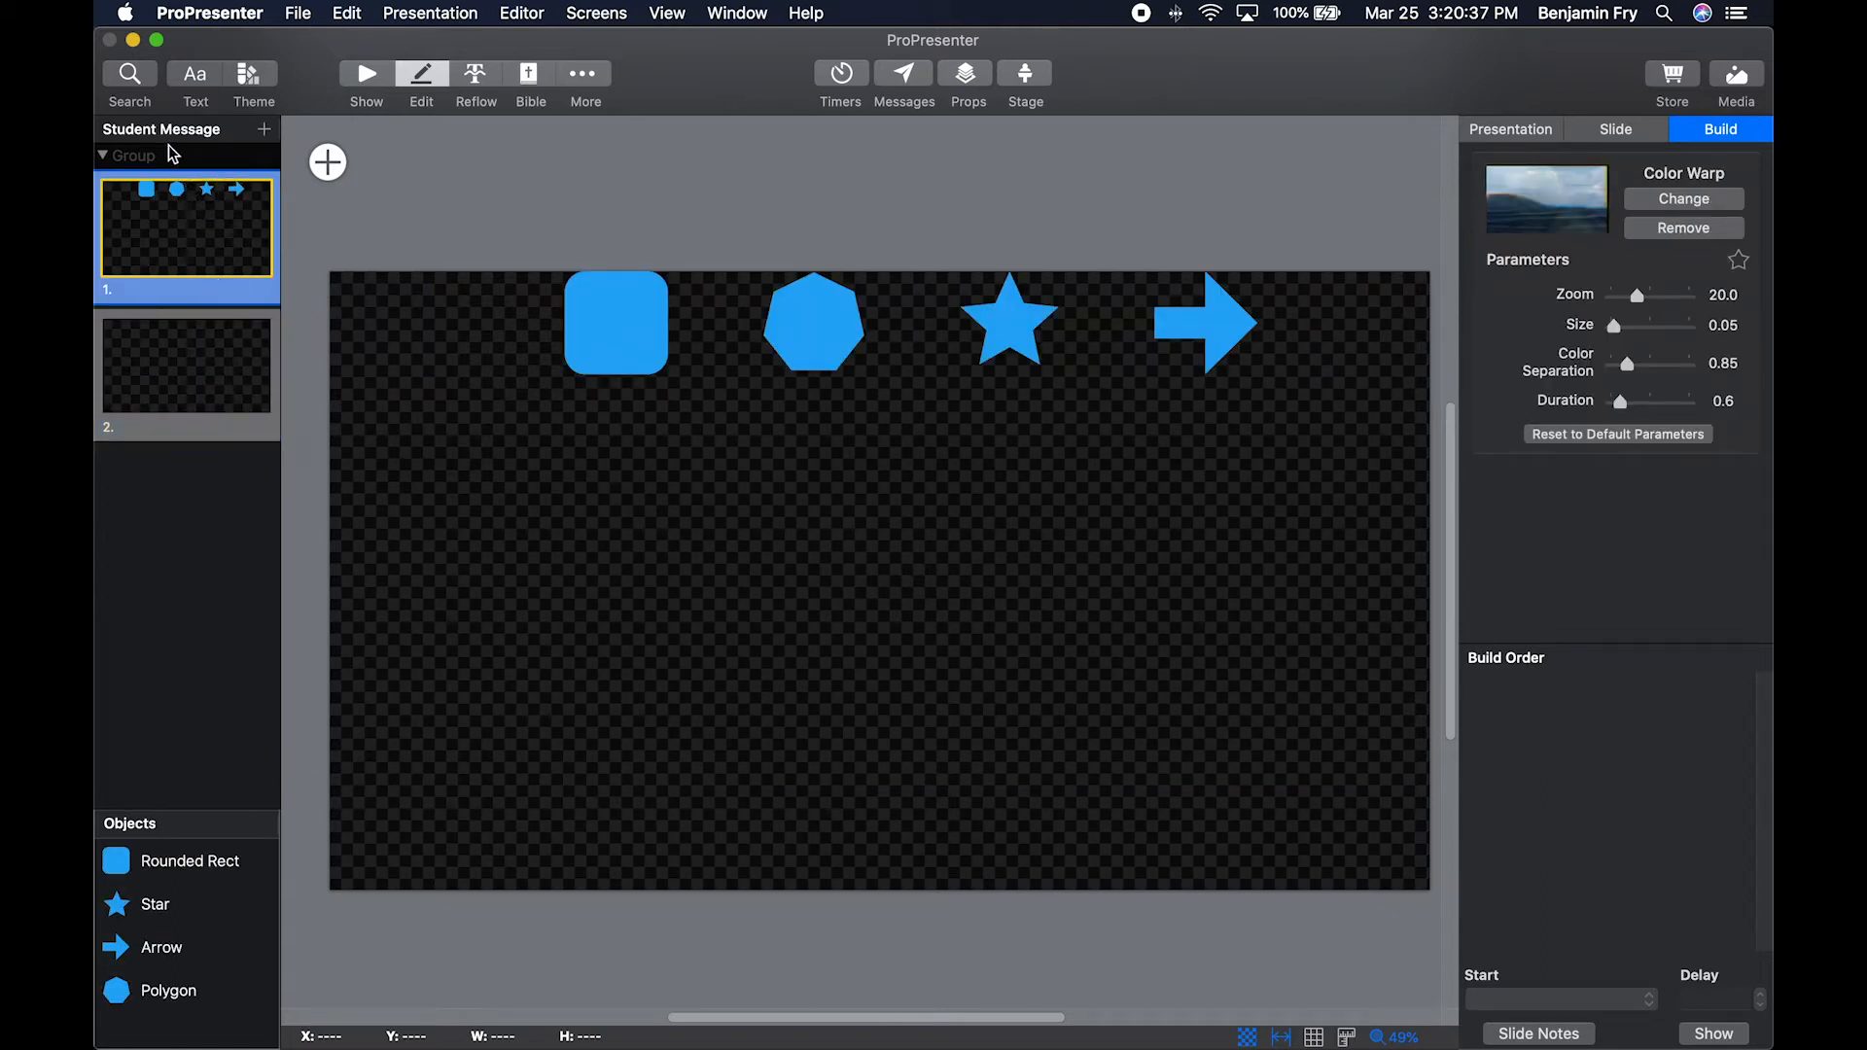
# Collapse and re-expand the slide group, and view the actions available for slide 1.
pyautogui.click(104, 156)
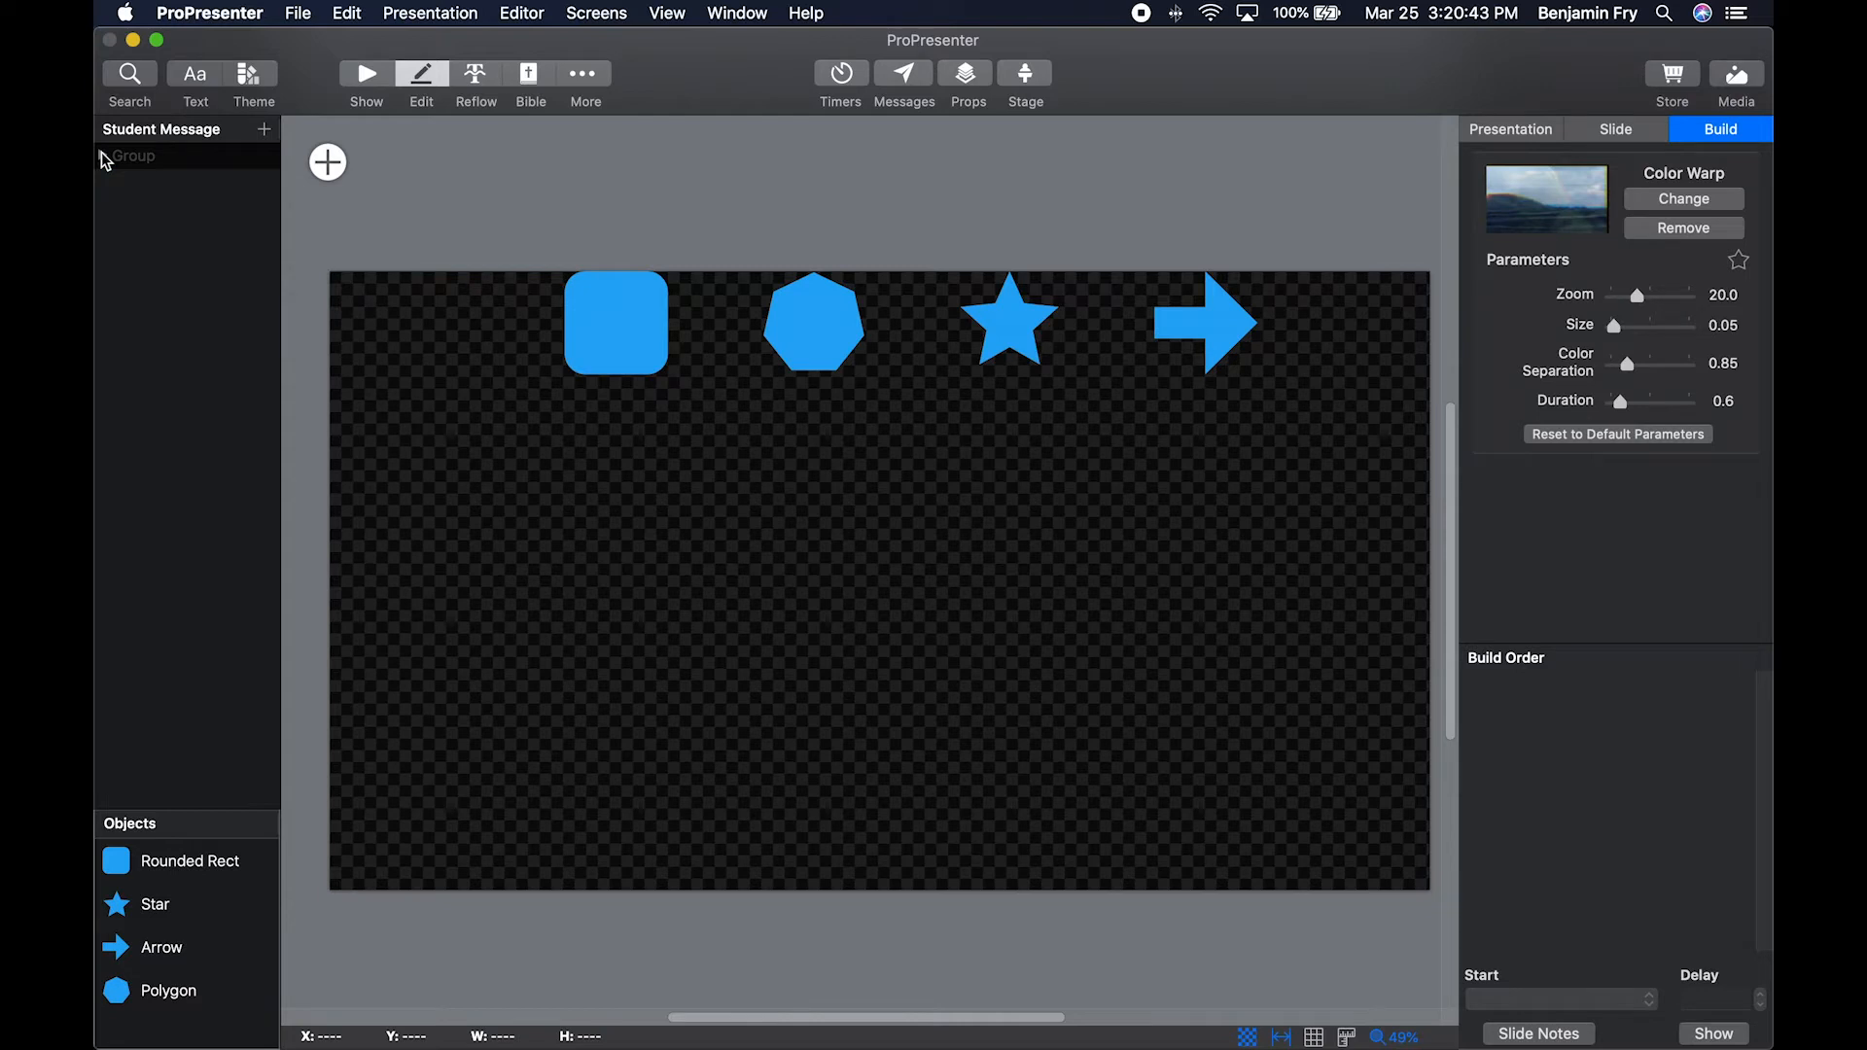
pyautogui.click(104, 156)
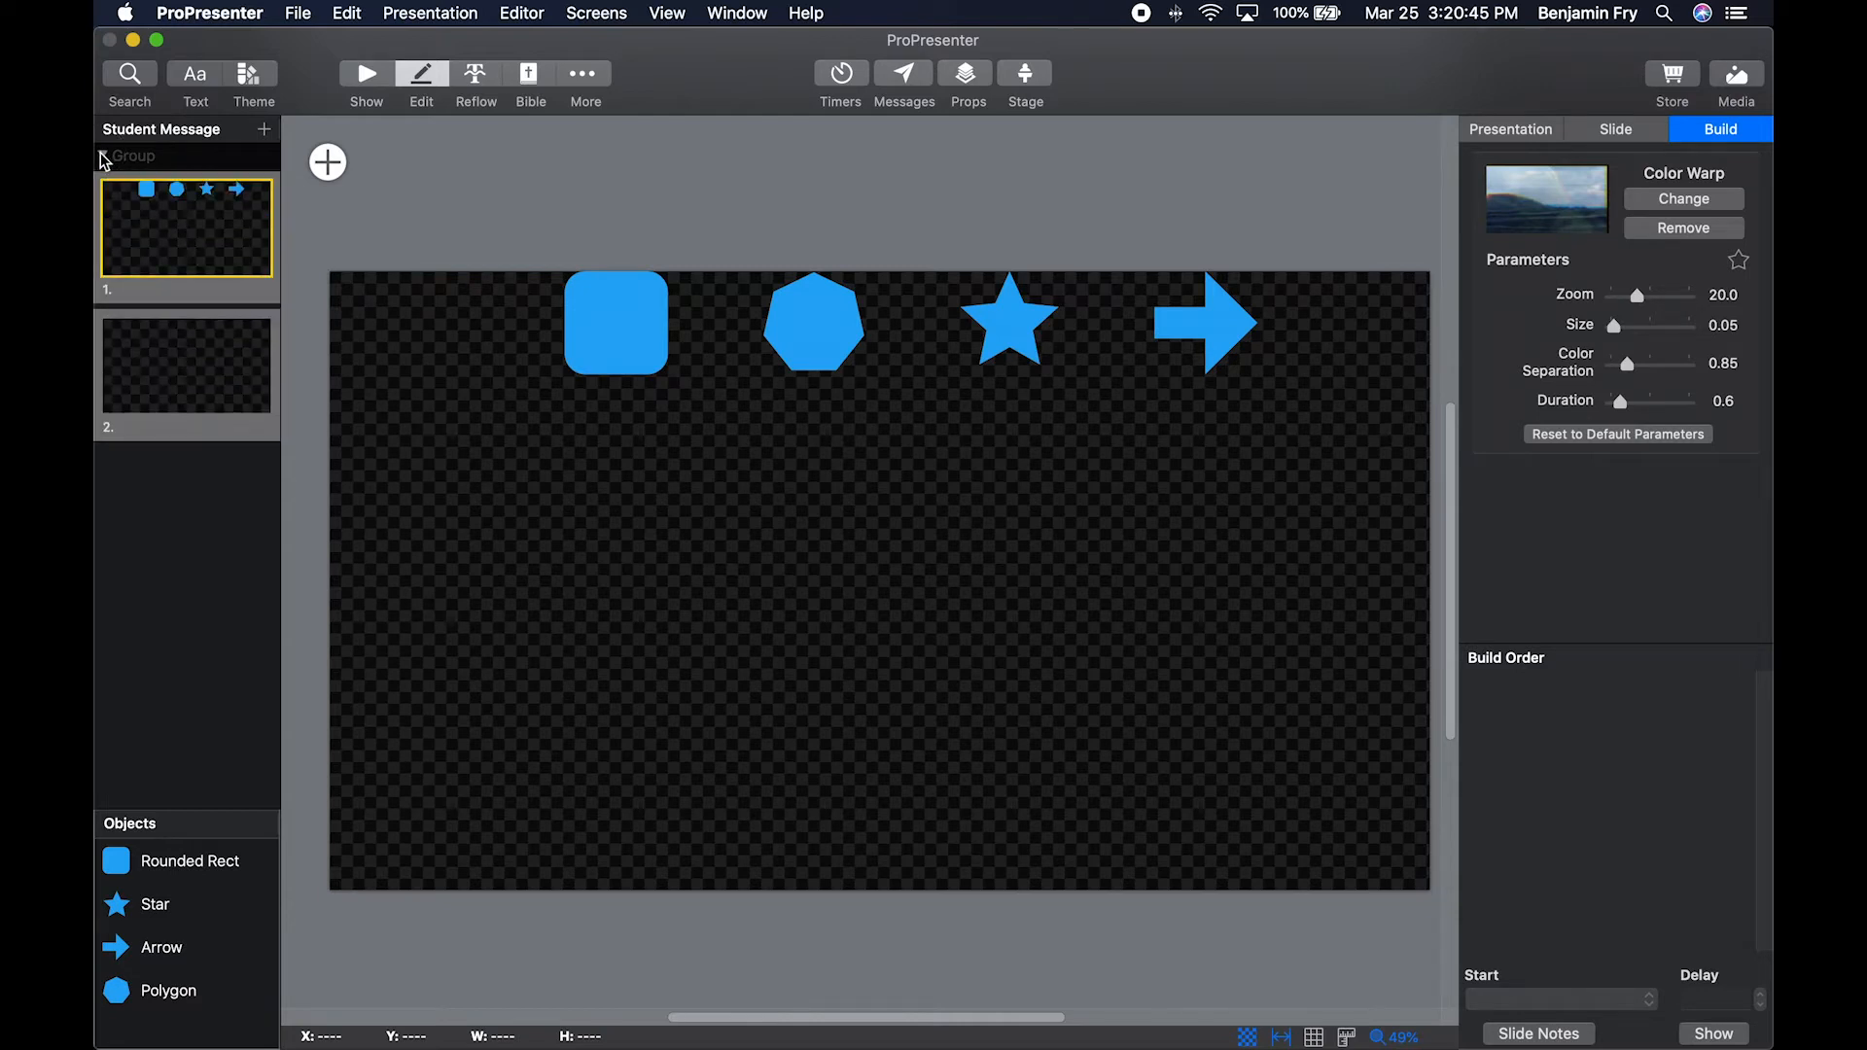
pyautogui.rightClick(183, 223)
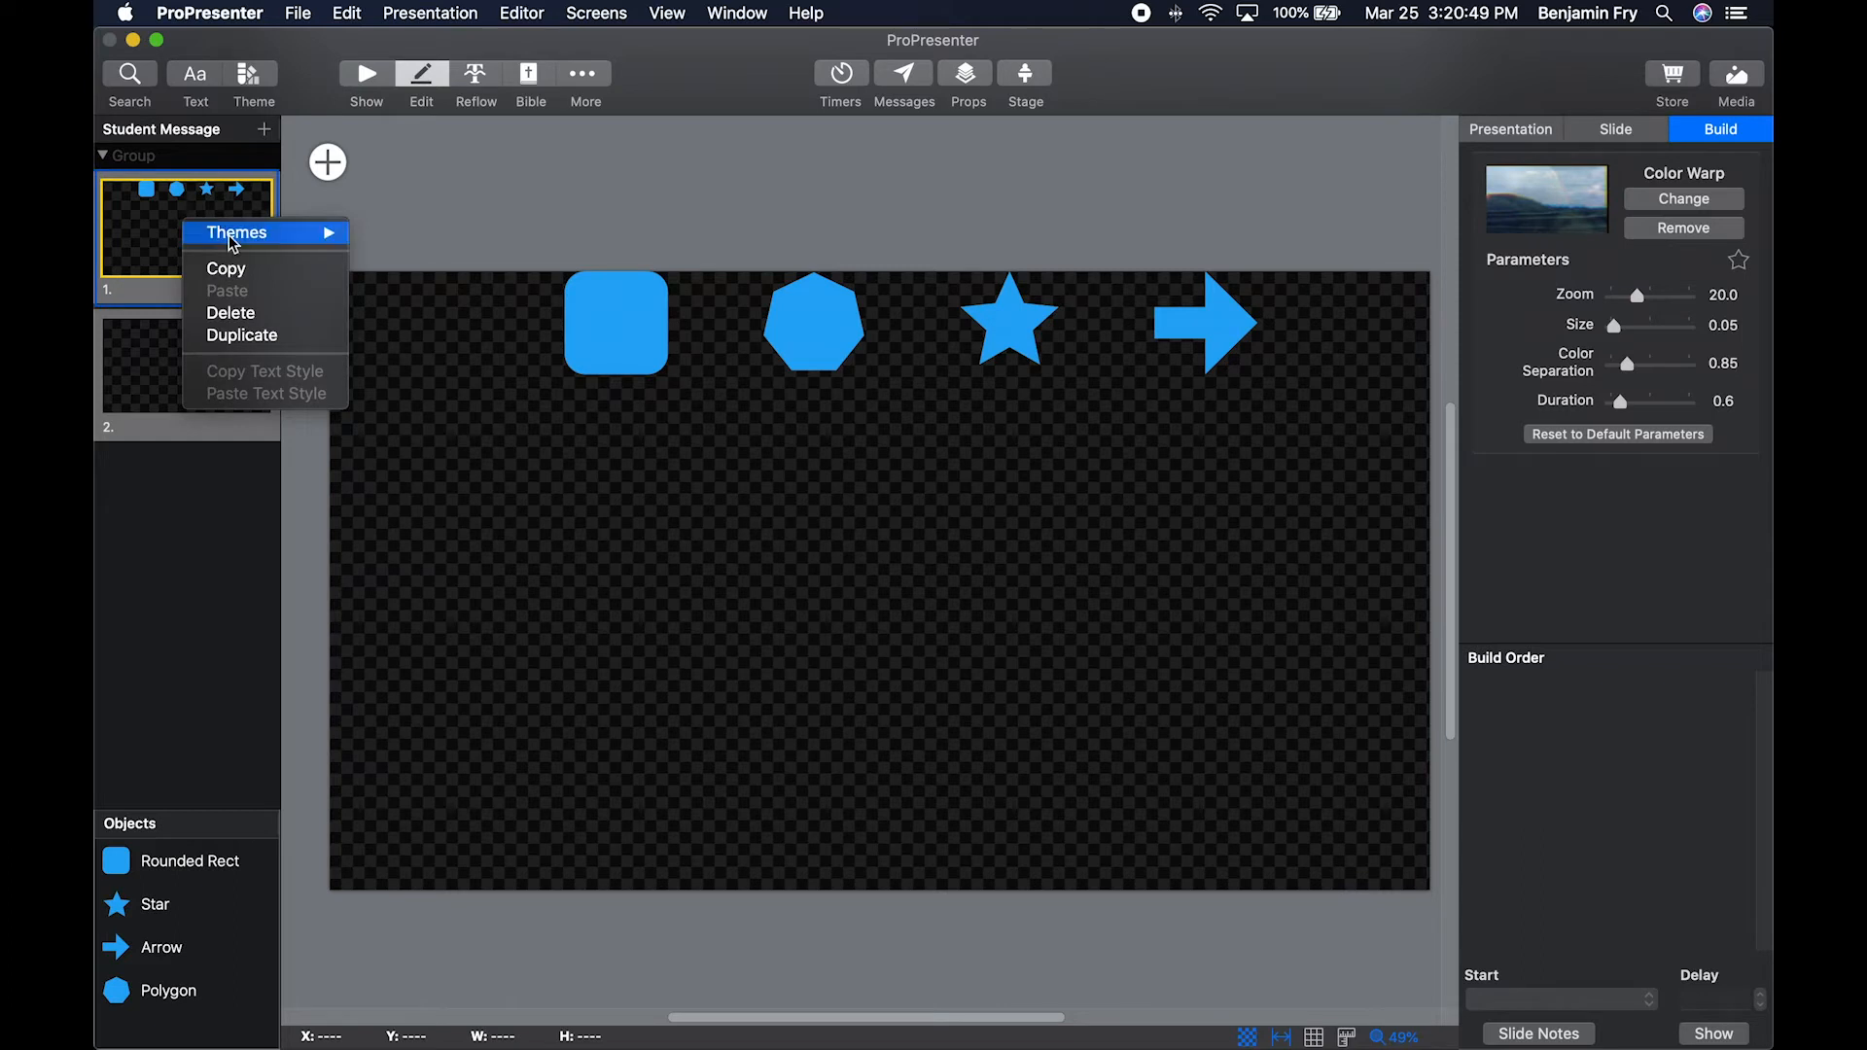
pyautogui.moveTo(233, 241)
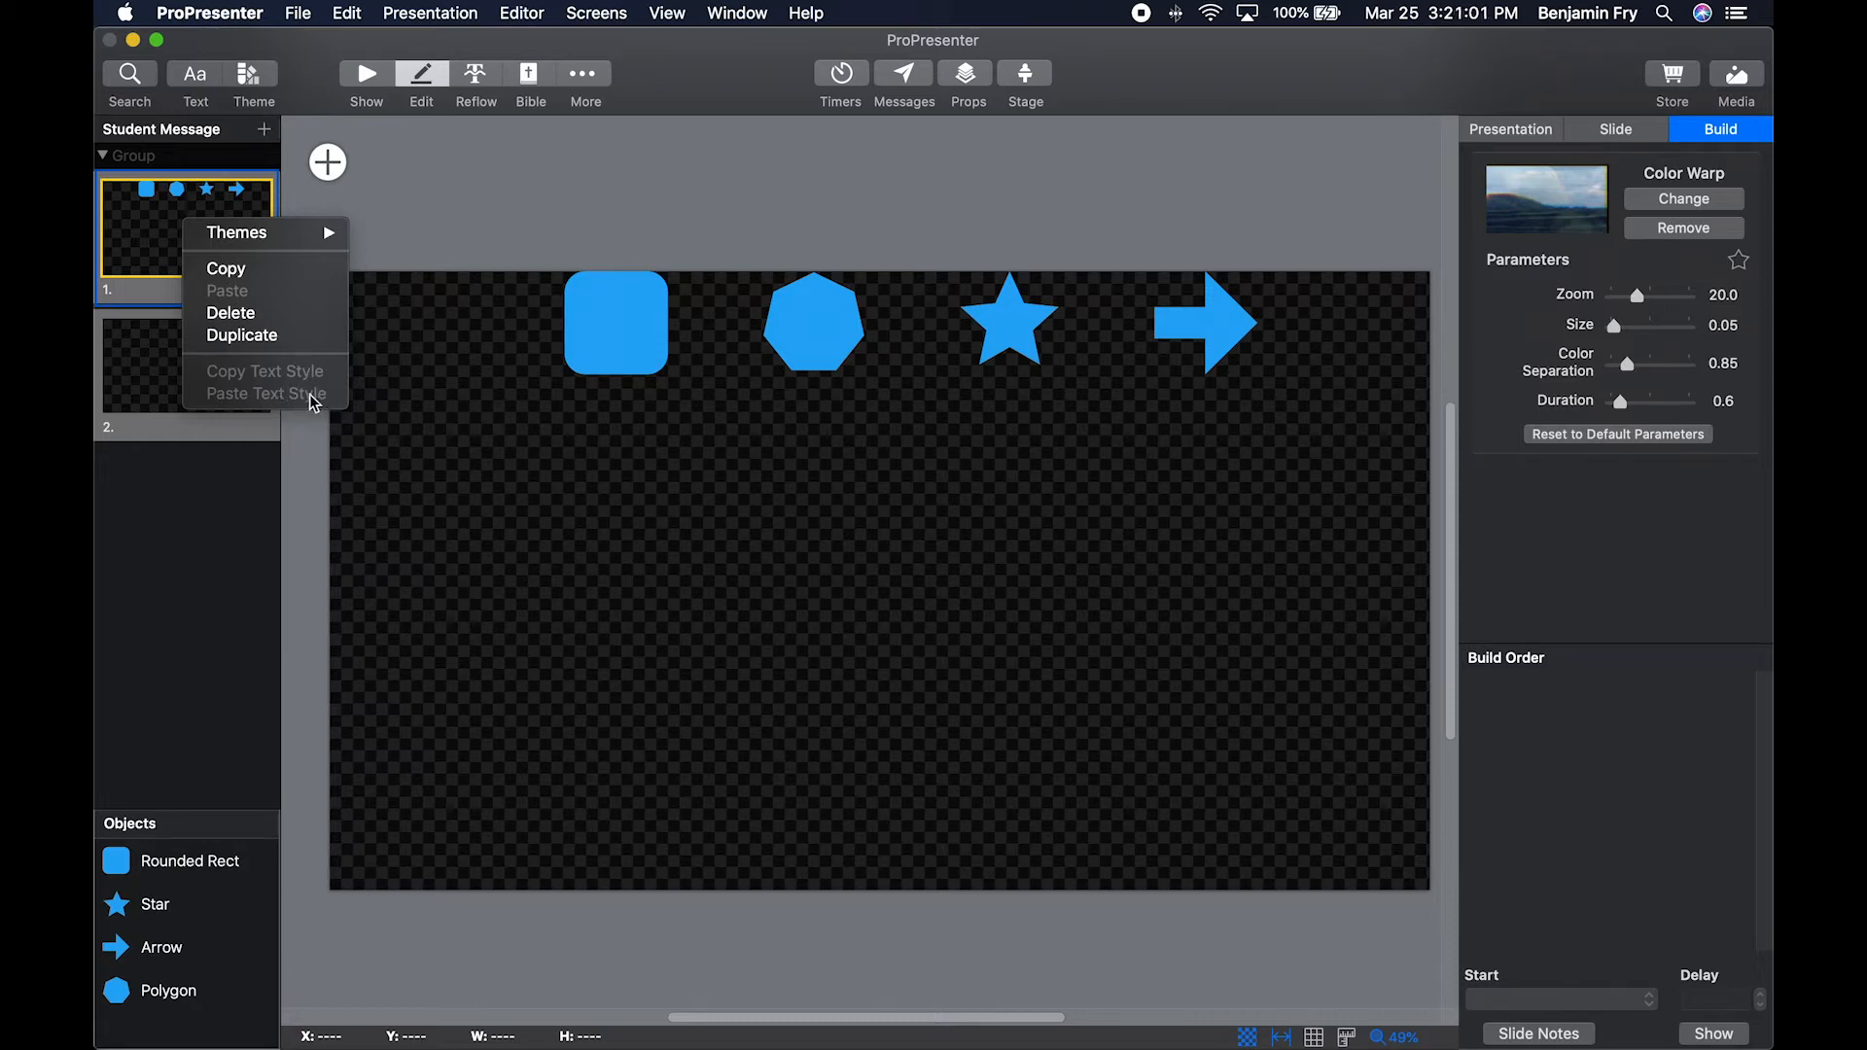
pyautogui.click(204, 484)
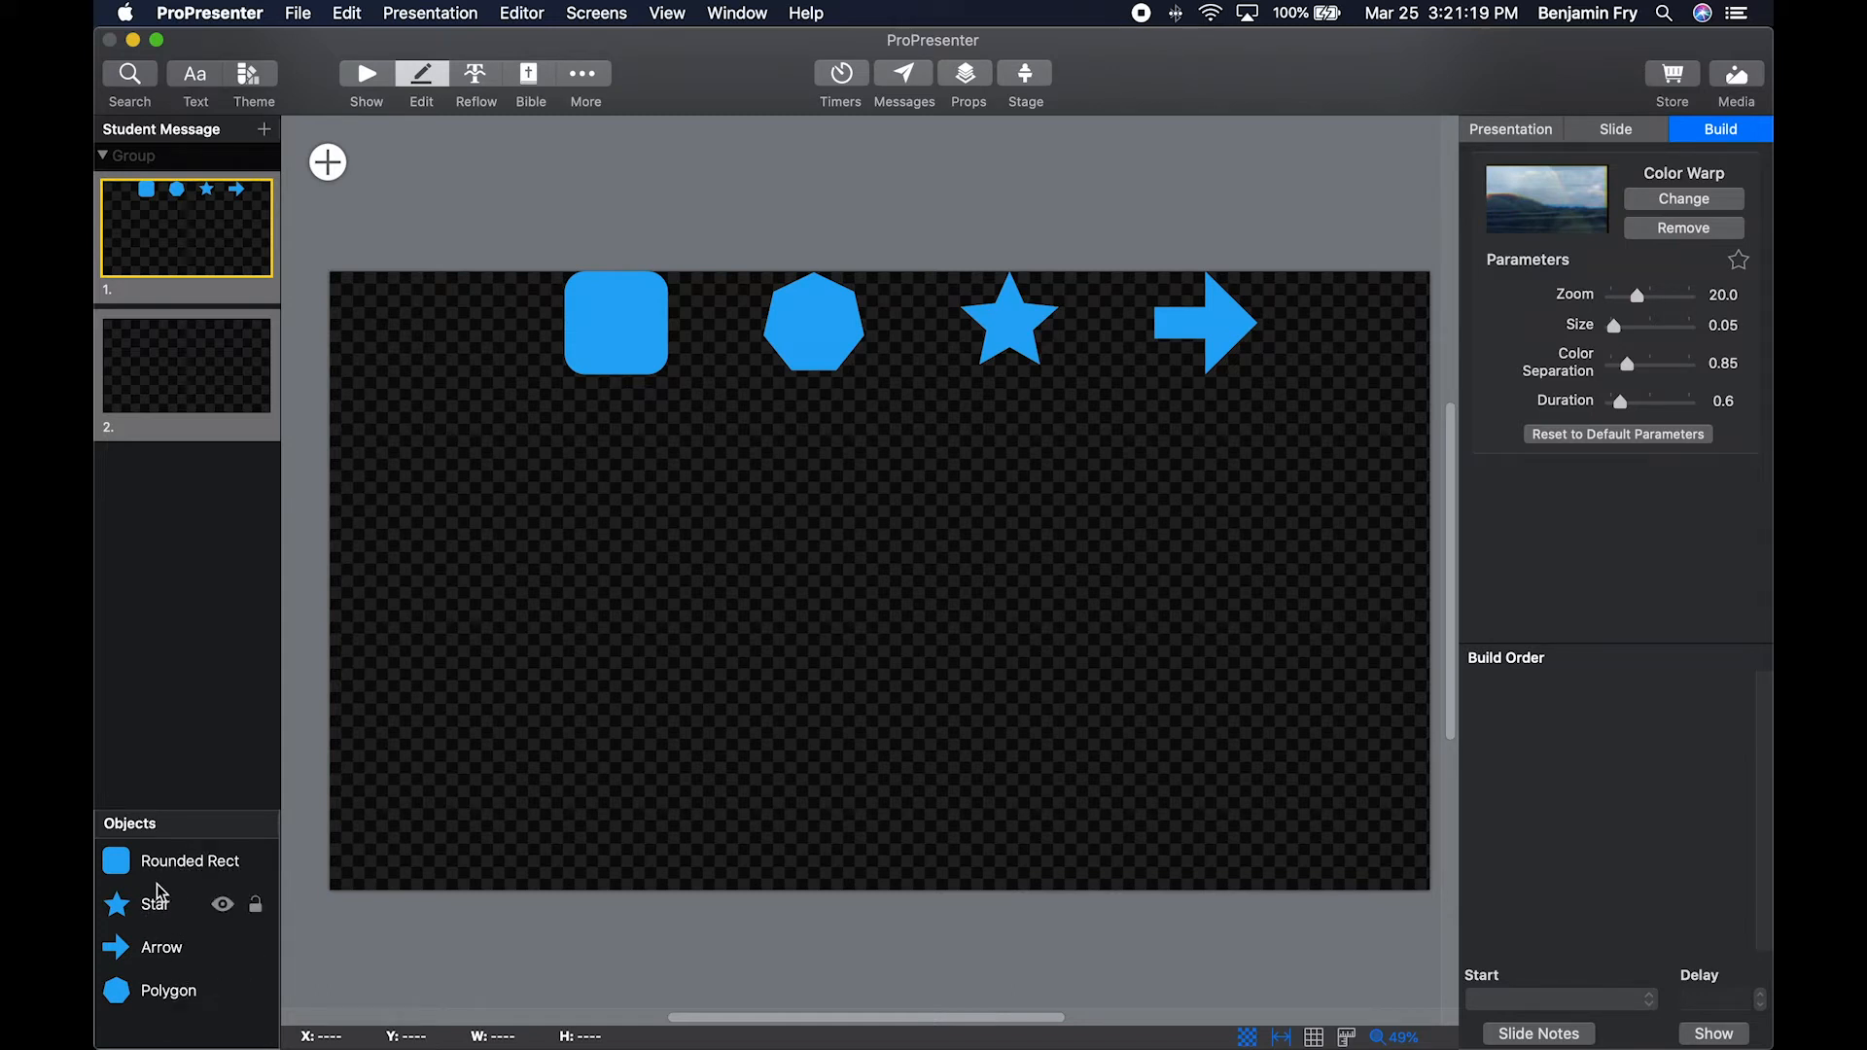
# Reorder the Star object above Rounded Rect in the object stack and view the actions available for it.
pyautogui.moveTo(155, 907); pyautogui.dragTo(166, 855)
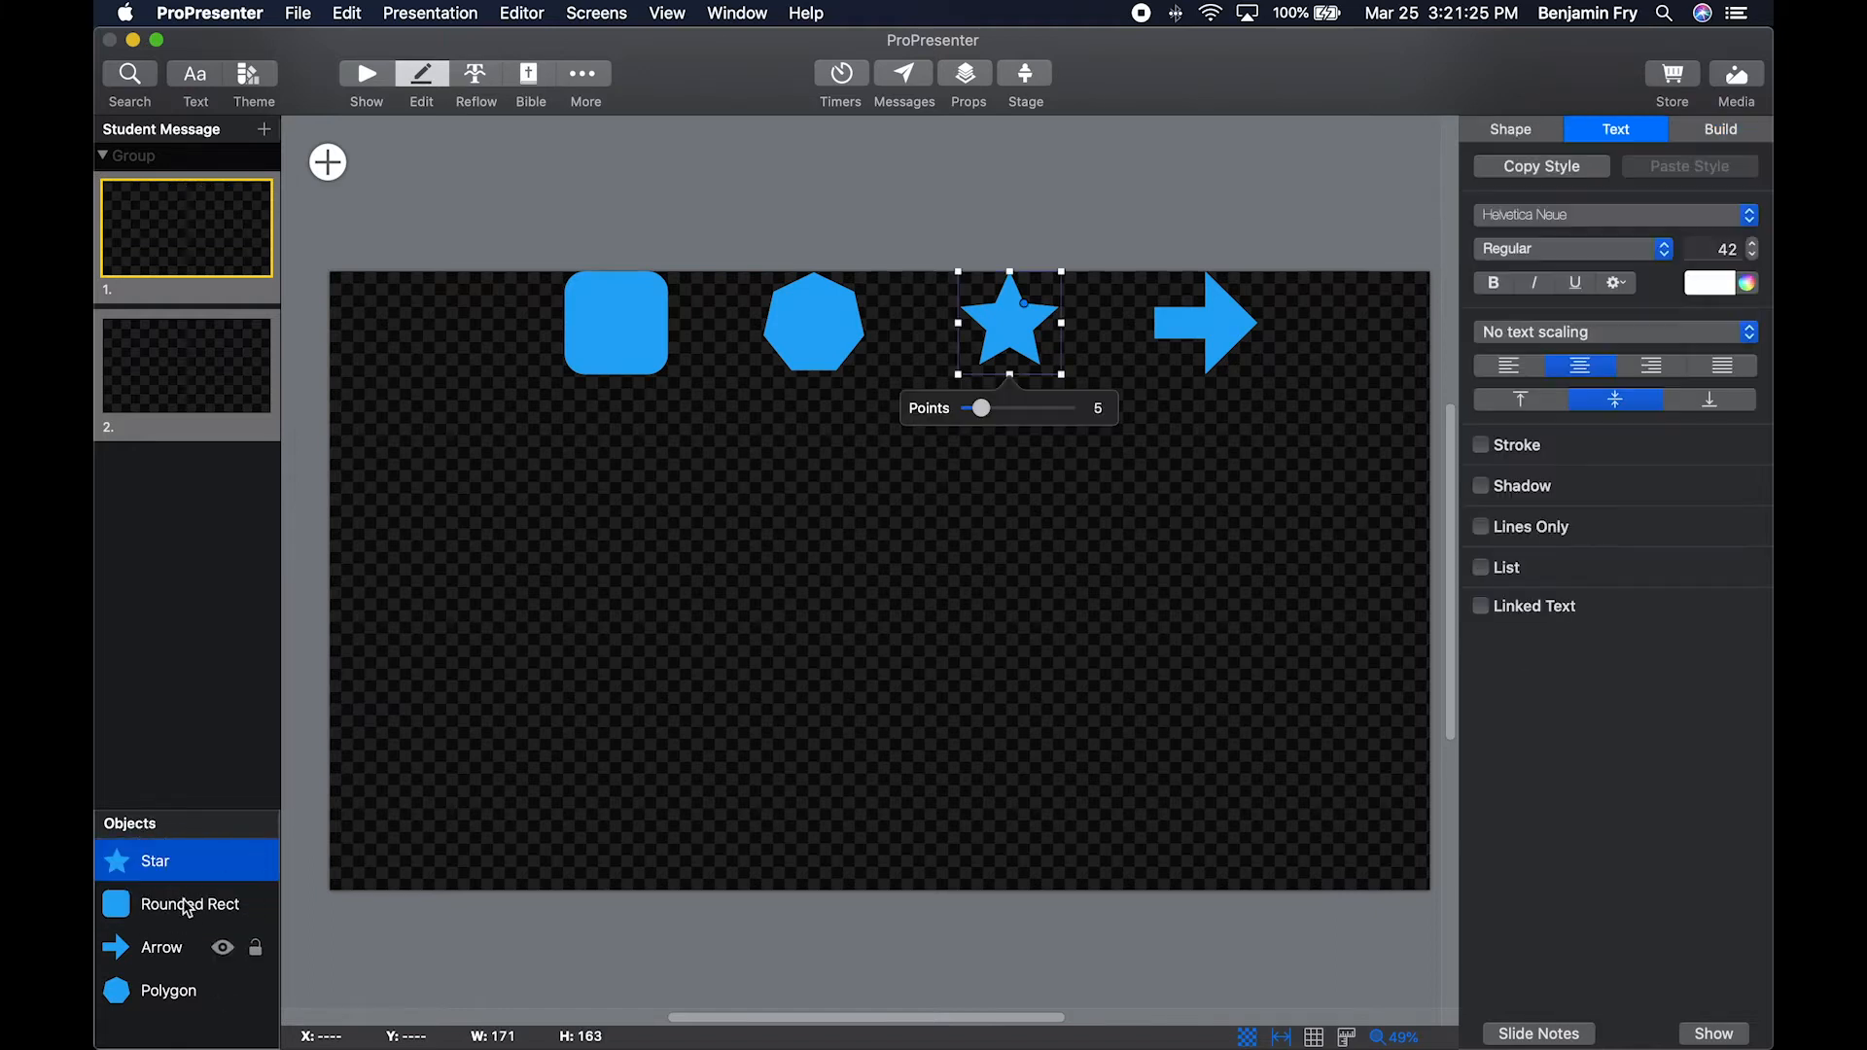
pyautogui.rightClick(176, 860)
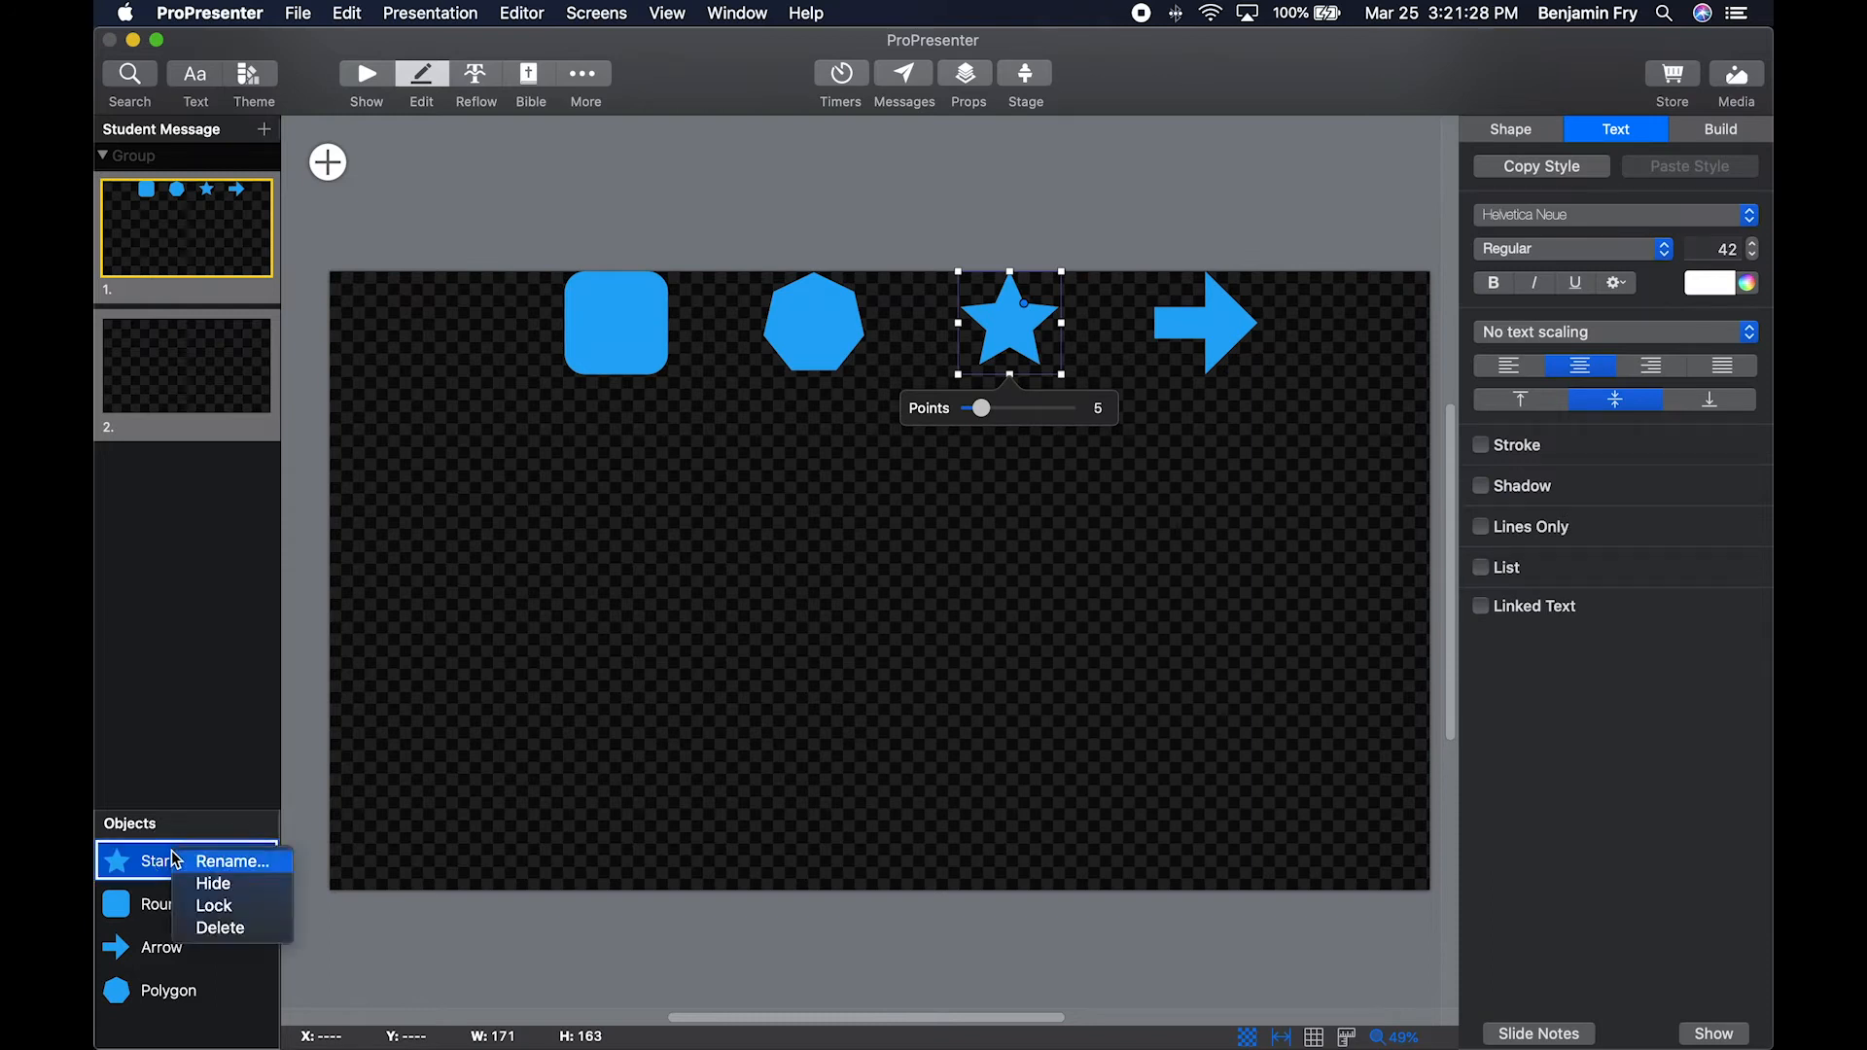
pyautogui.click(229, 909)
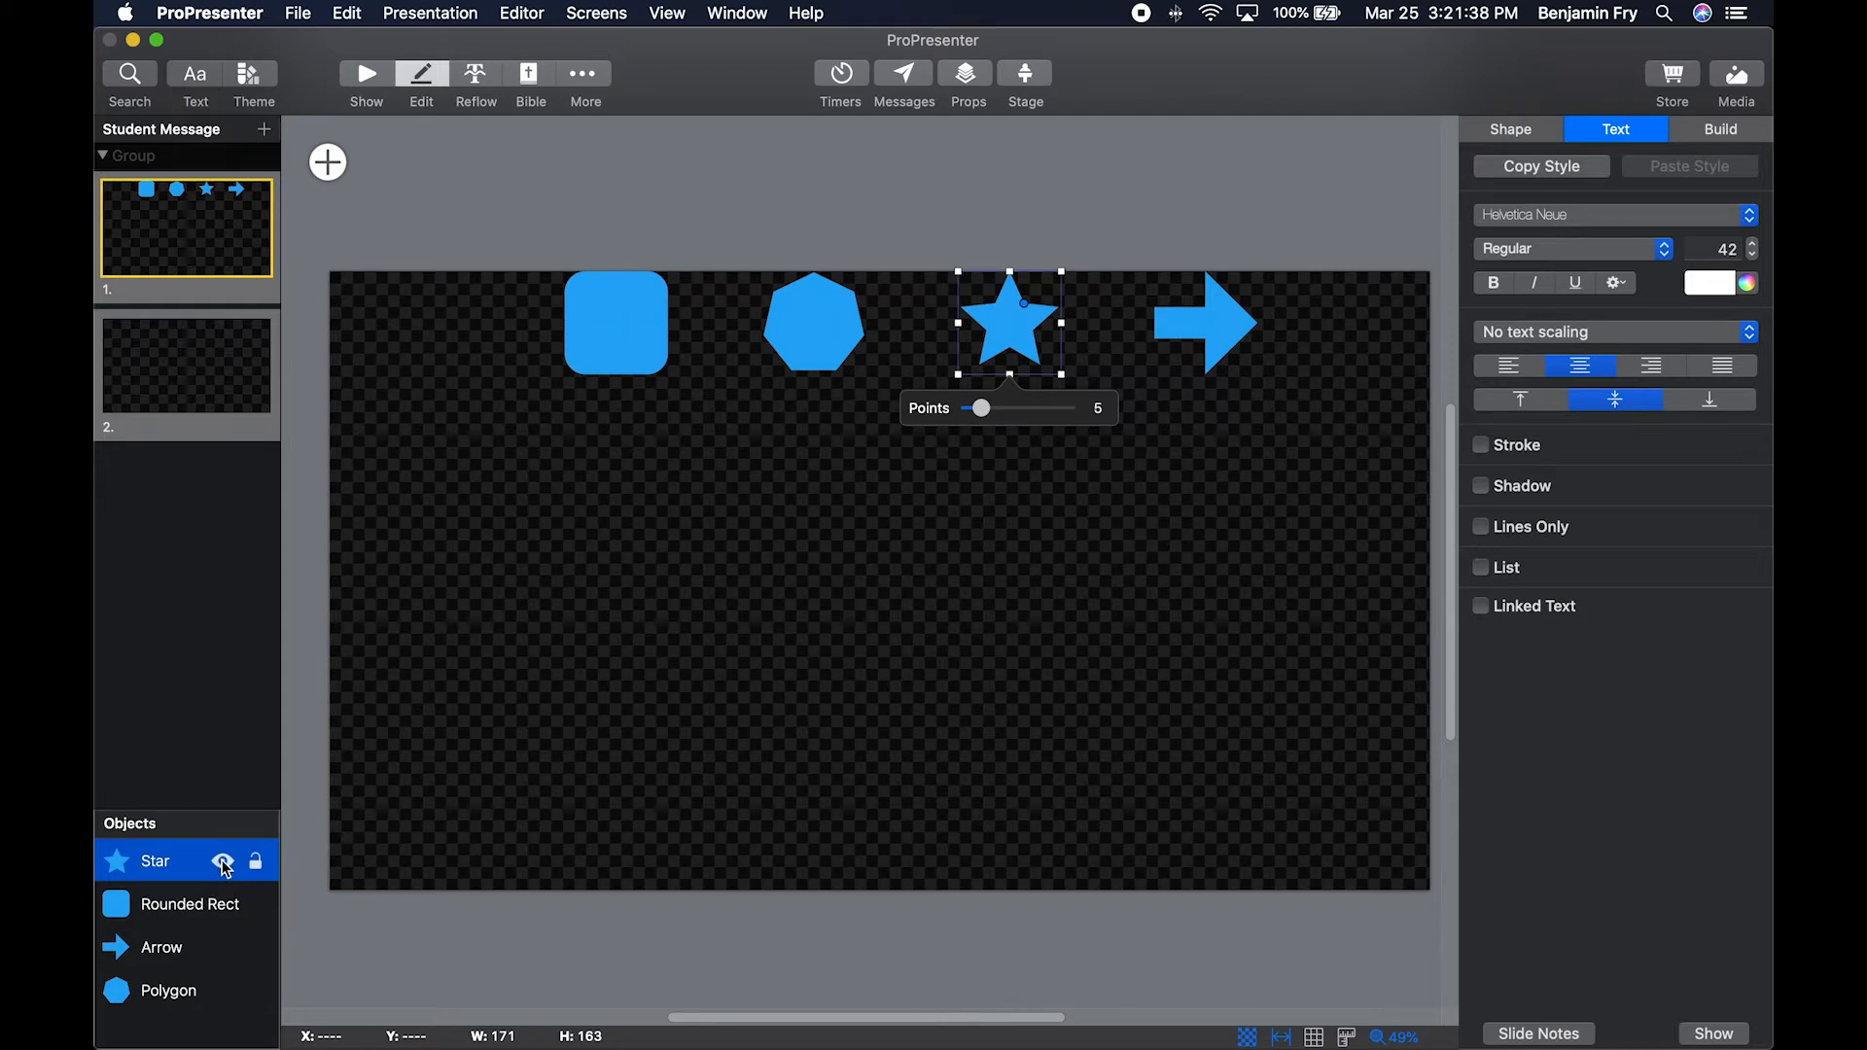
# Hide and show the Star object, lock and unlock it, and deselect it.
pyautogui.click(225, 862)
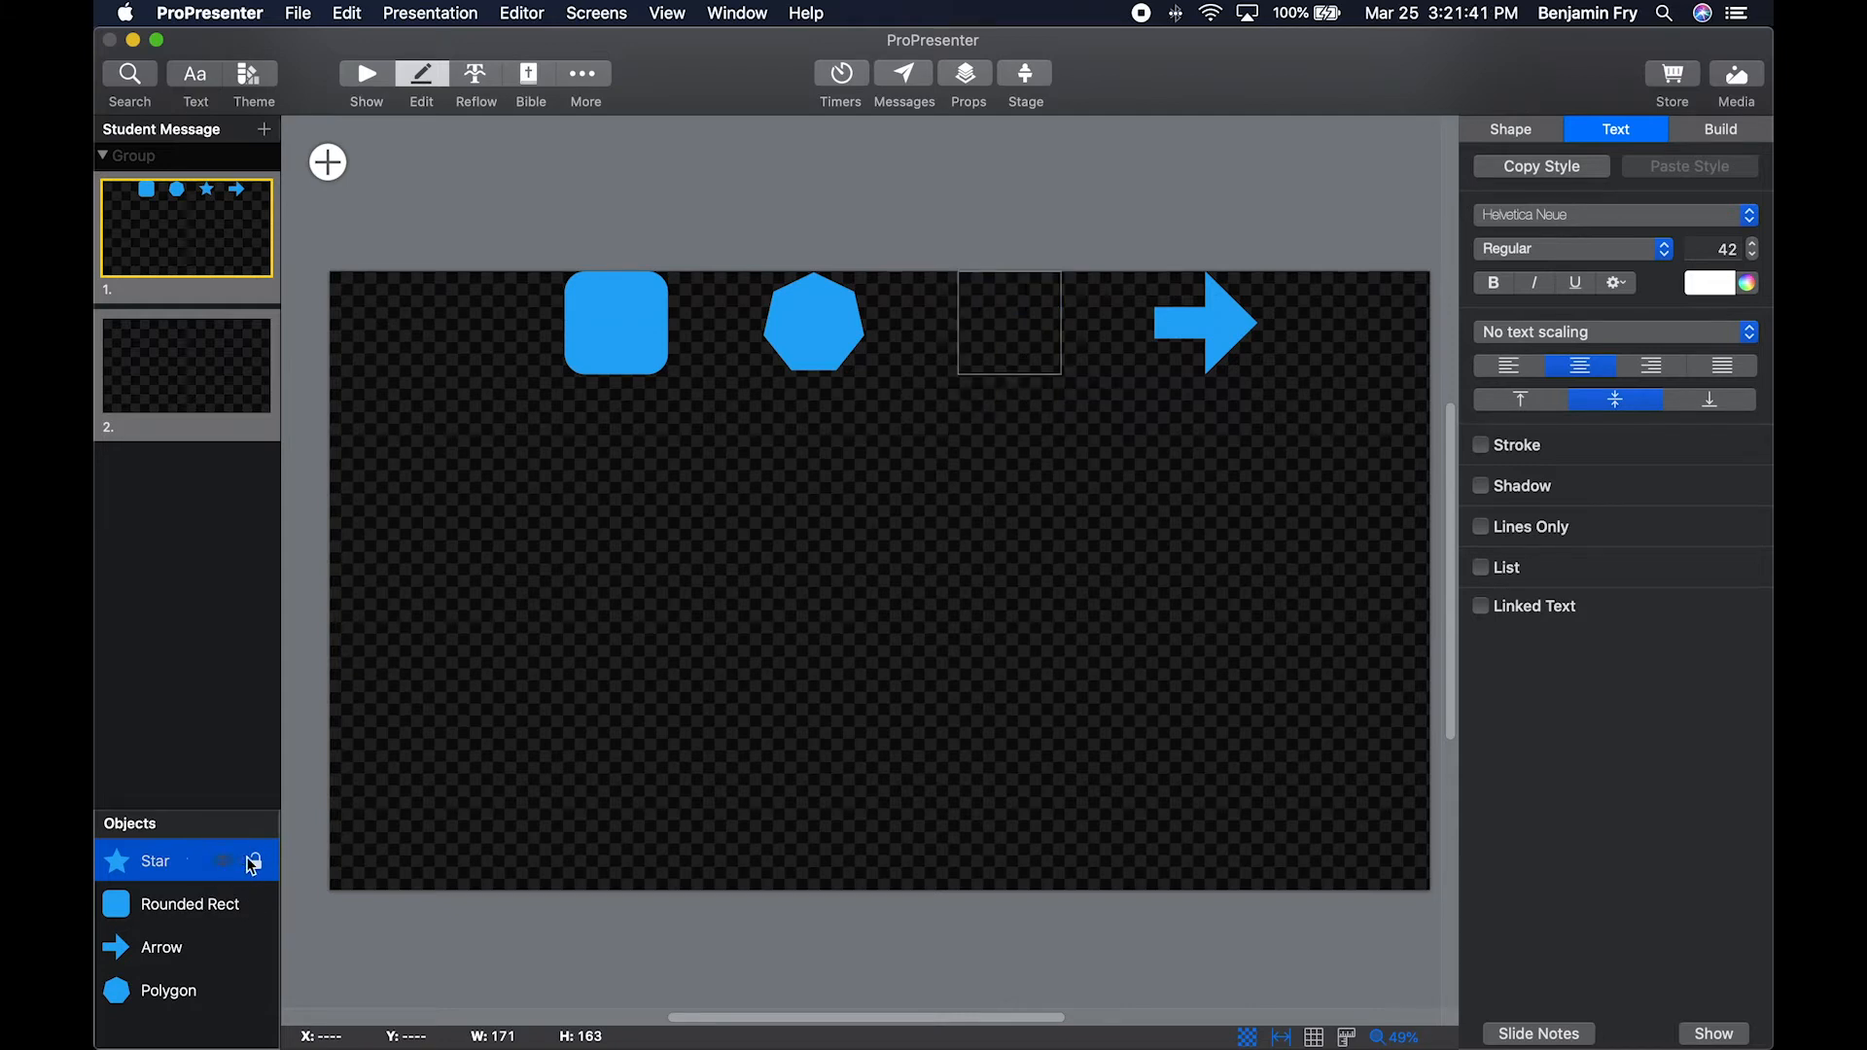
pyautogui.click(229, 863)
pyautogui.click(257, 864)
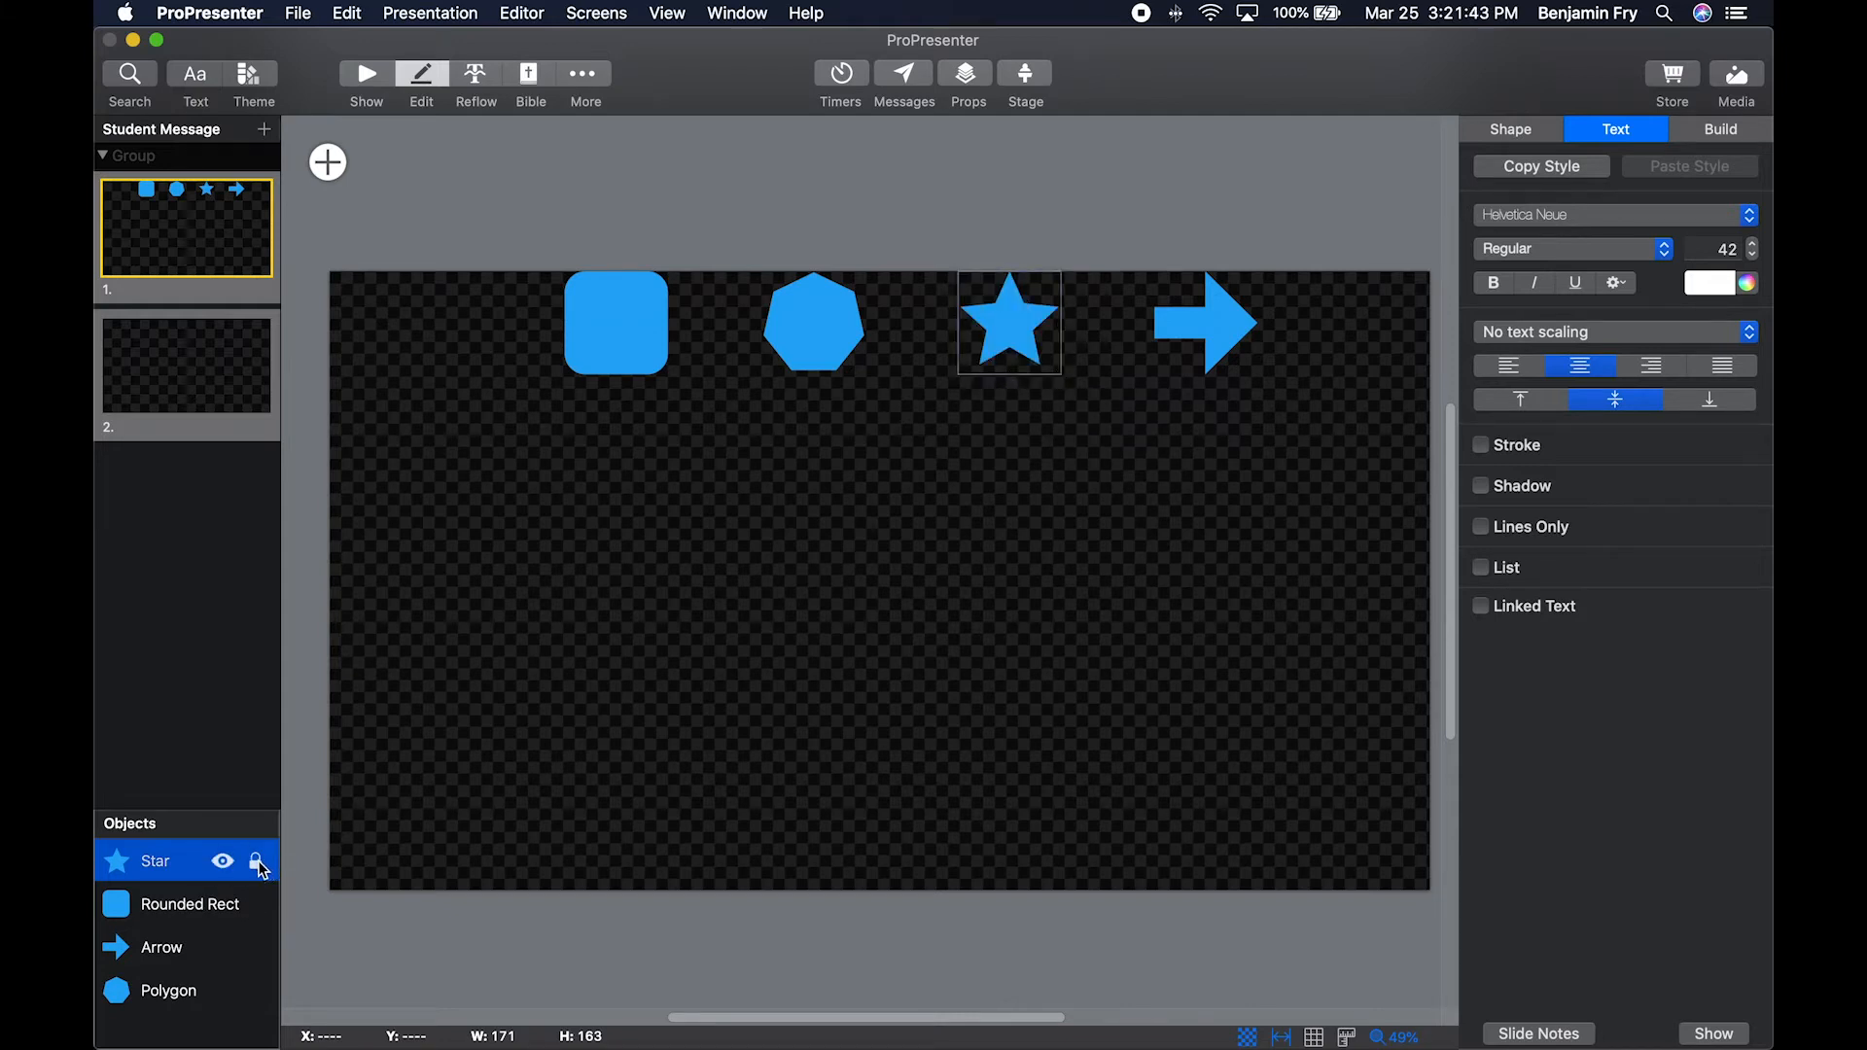
pyautogui.click(257, 865)
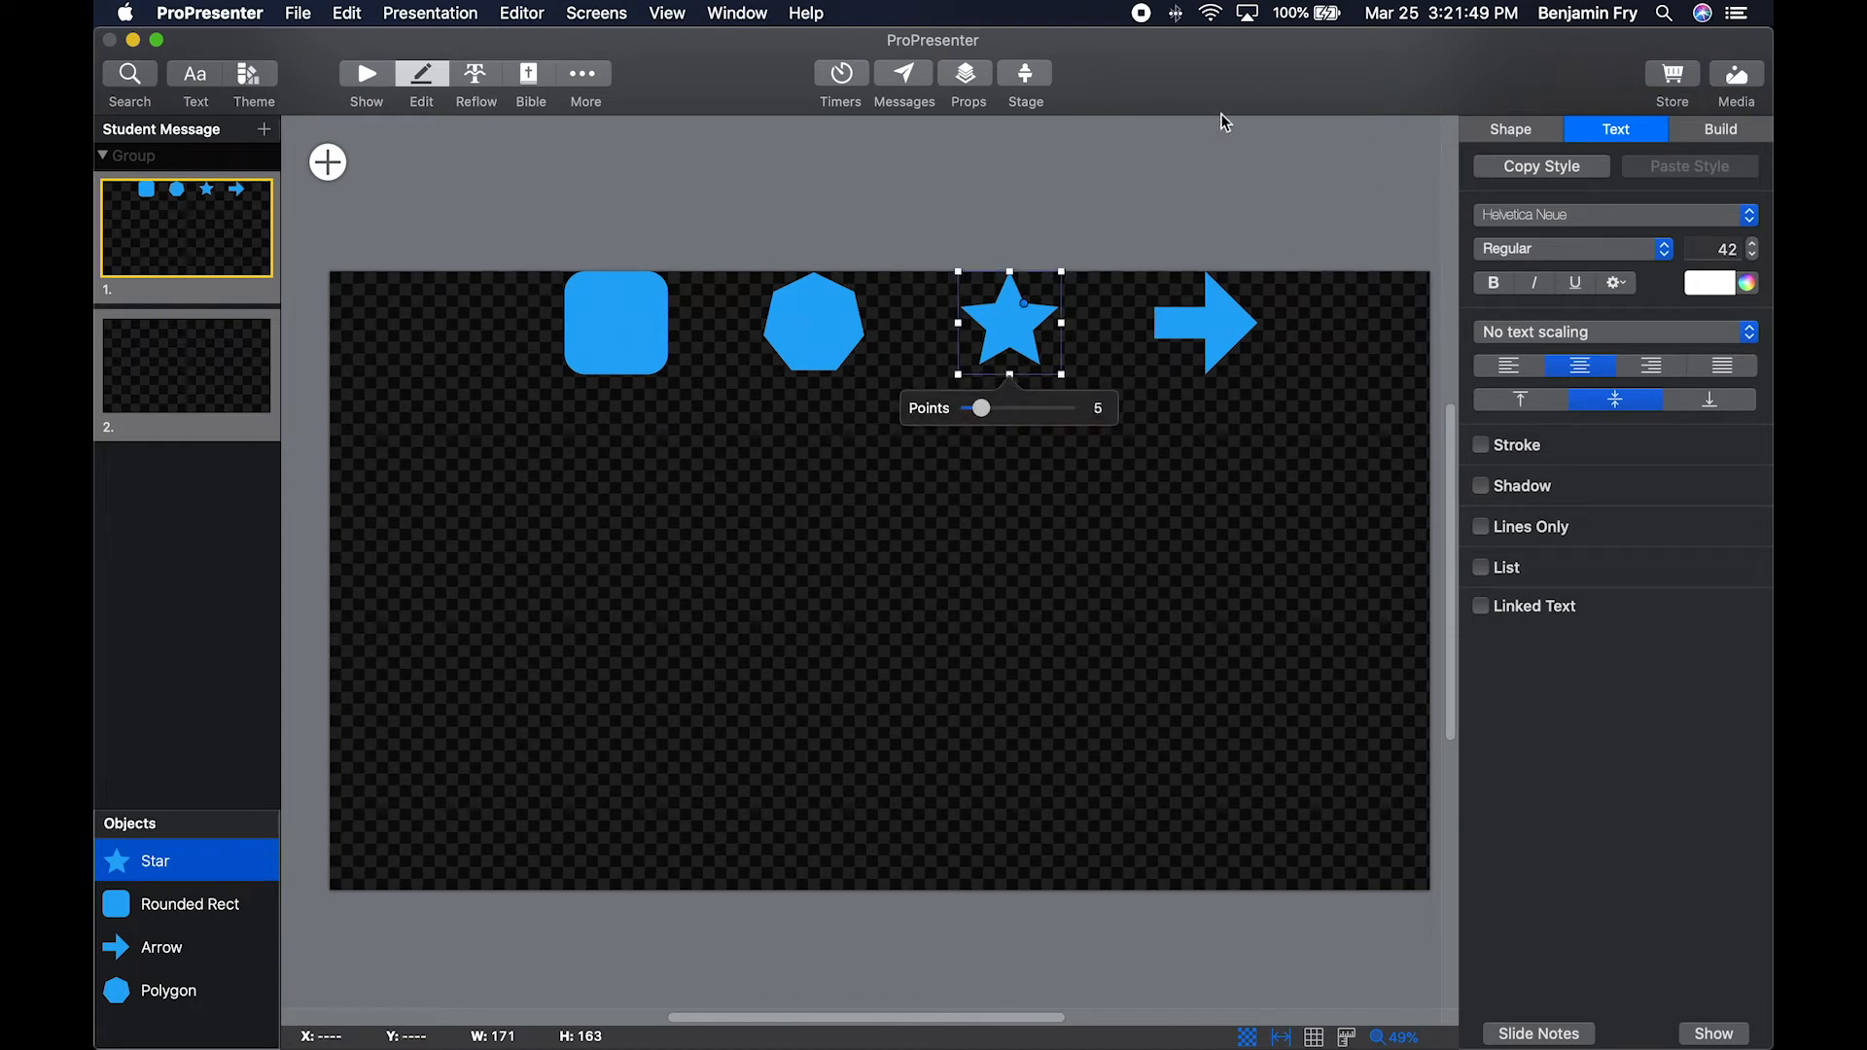
pyautogui.click(1233, 138)
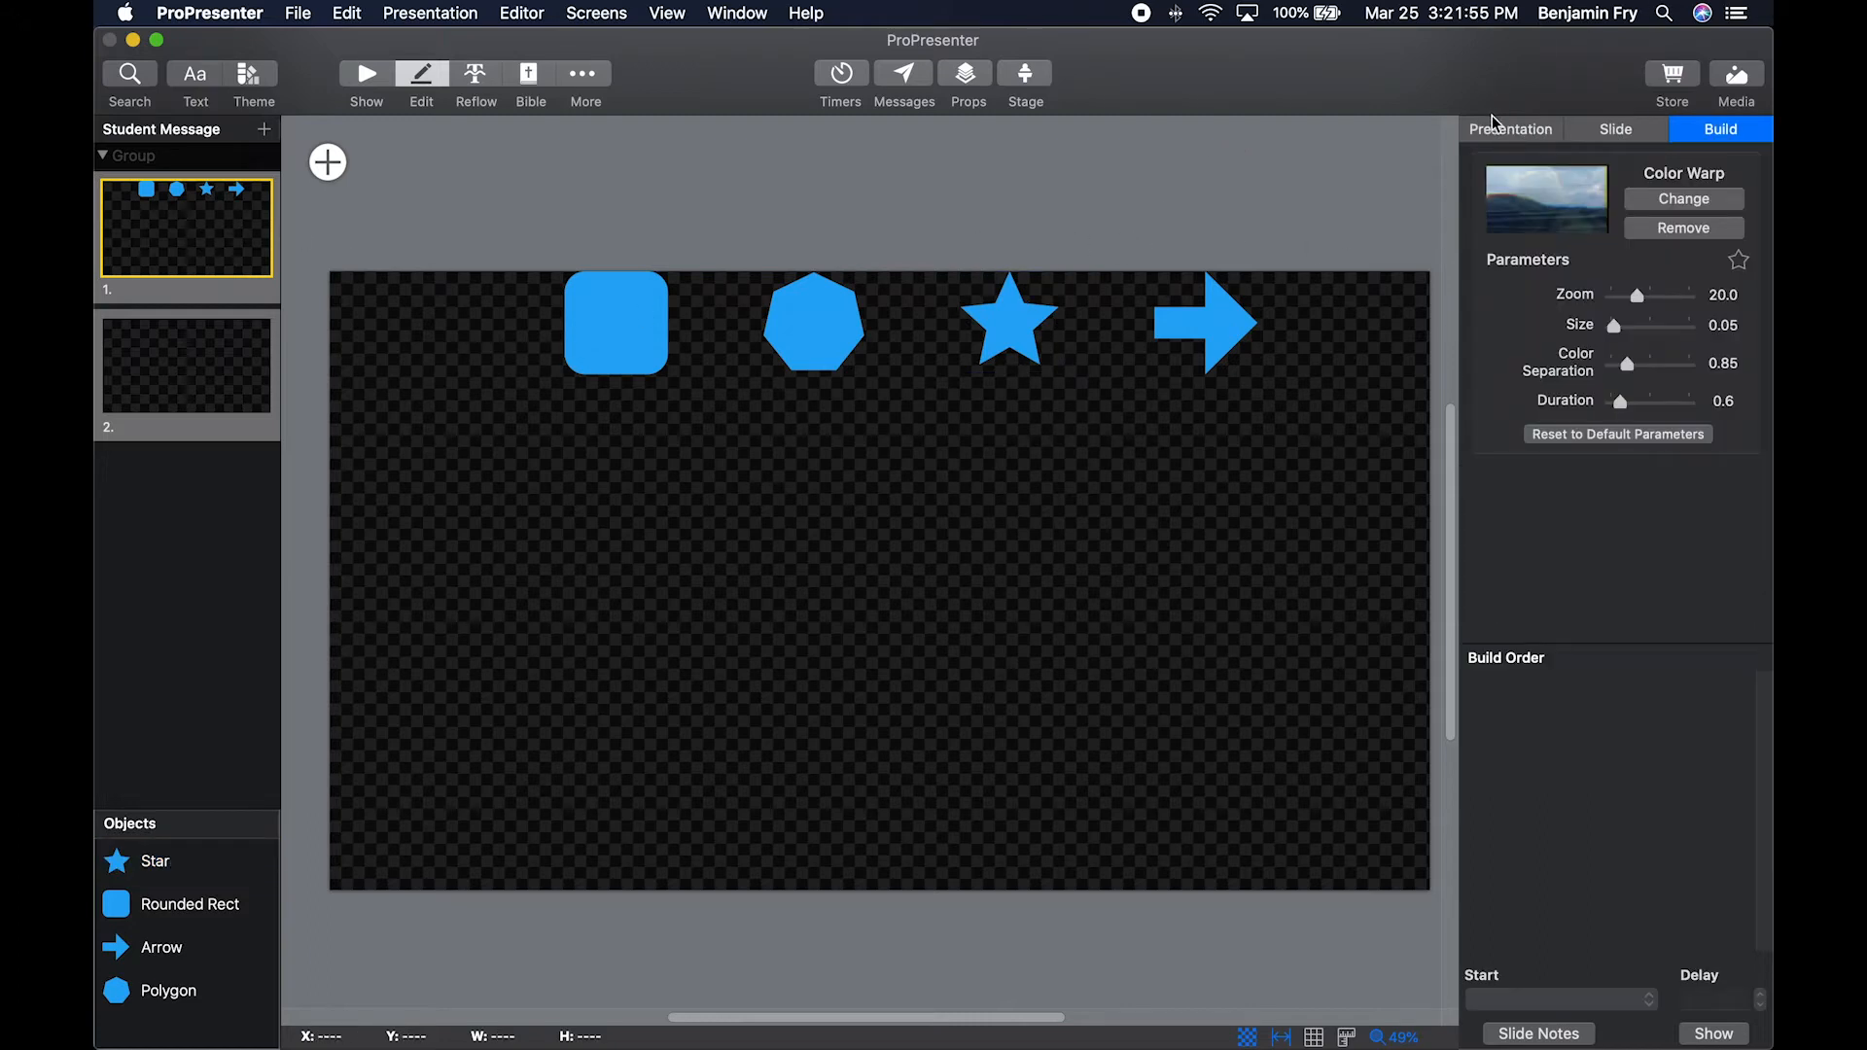
# Enable the presentation background, set its colour to dark orange, and turn the background back off.
pyautogui.click(1526, 126)
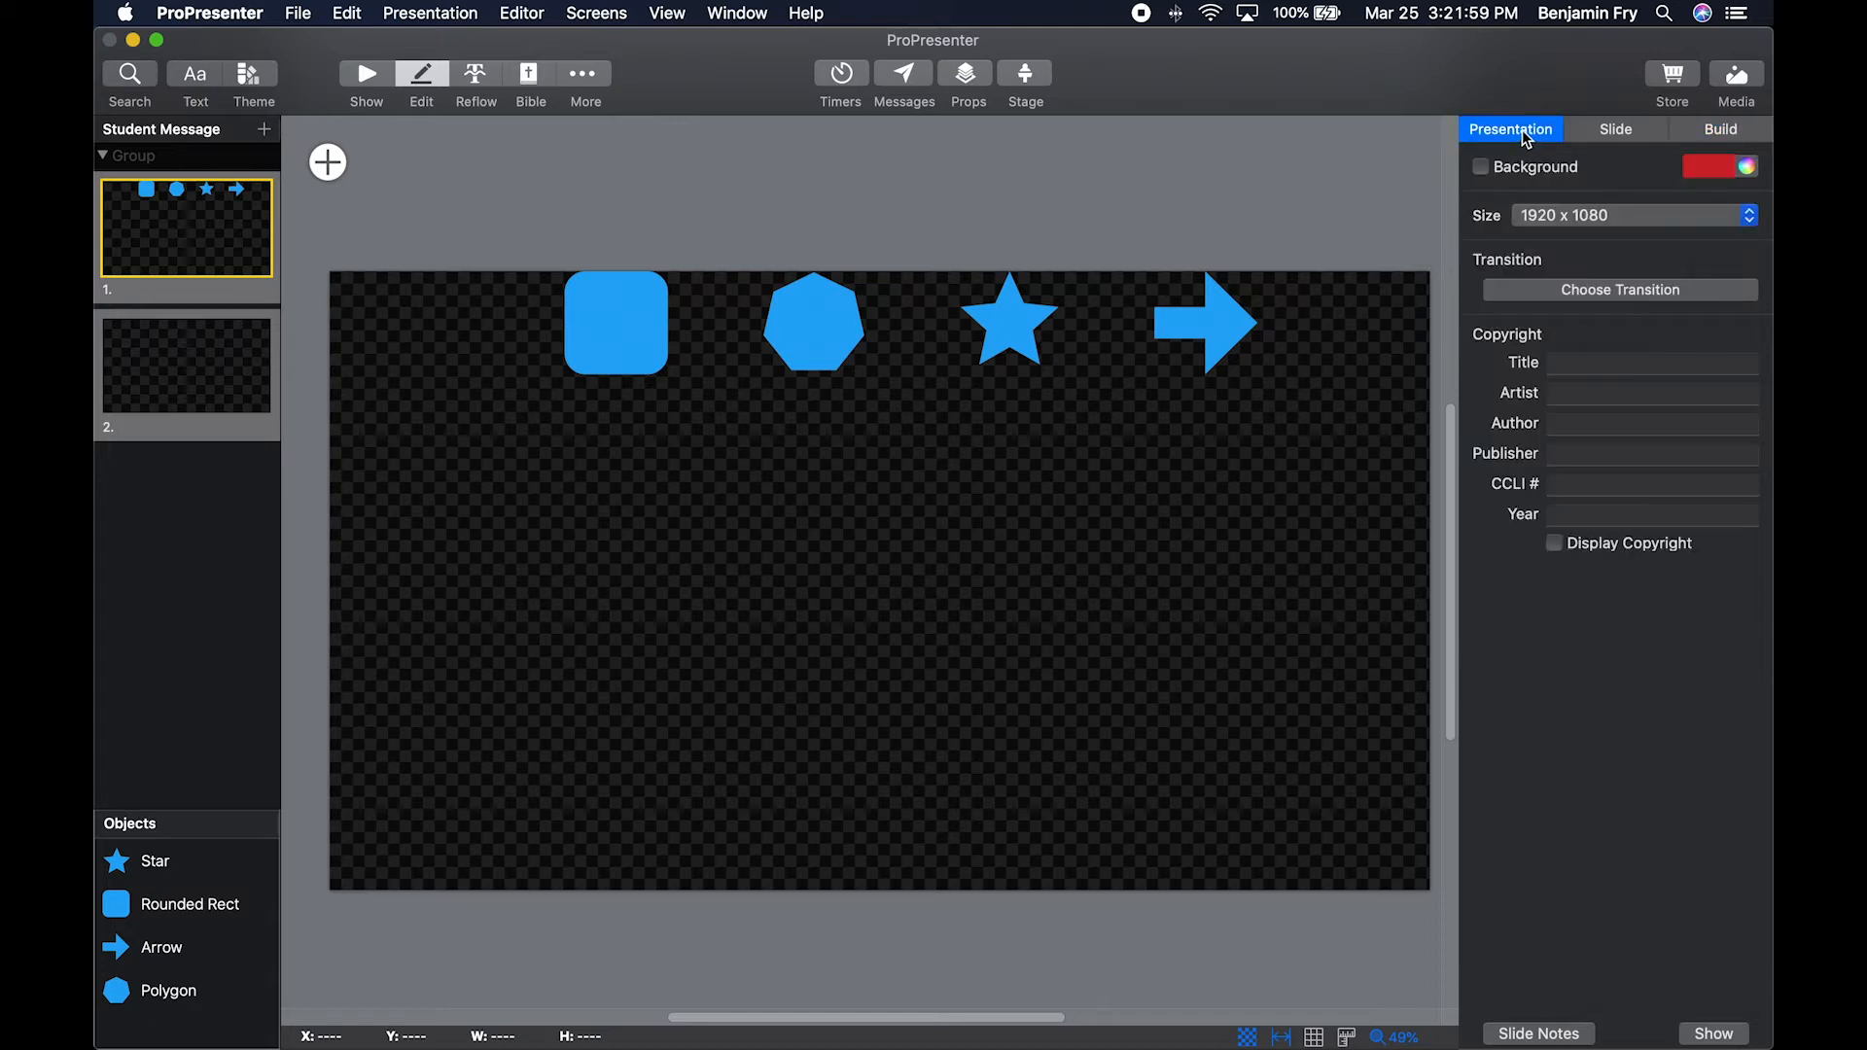
pyautogui.click(1481, 167)
pyautogui.click(1723, 173)
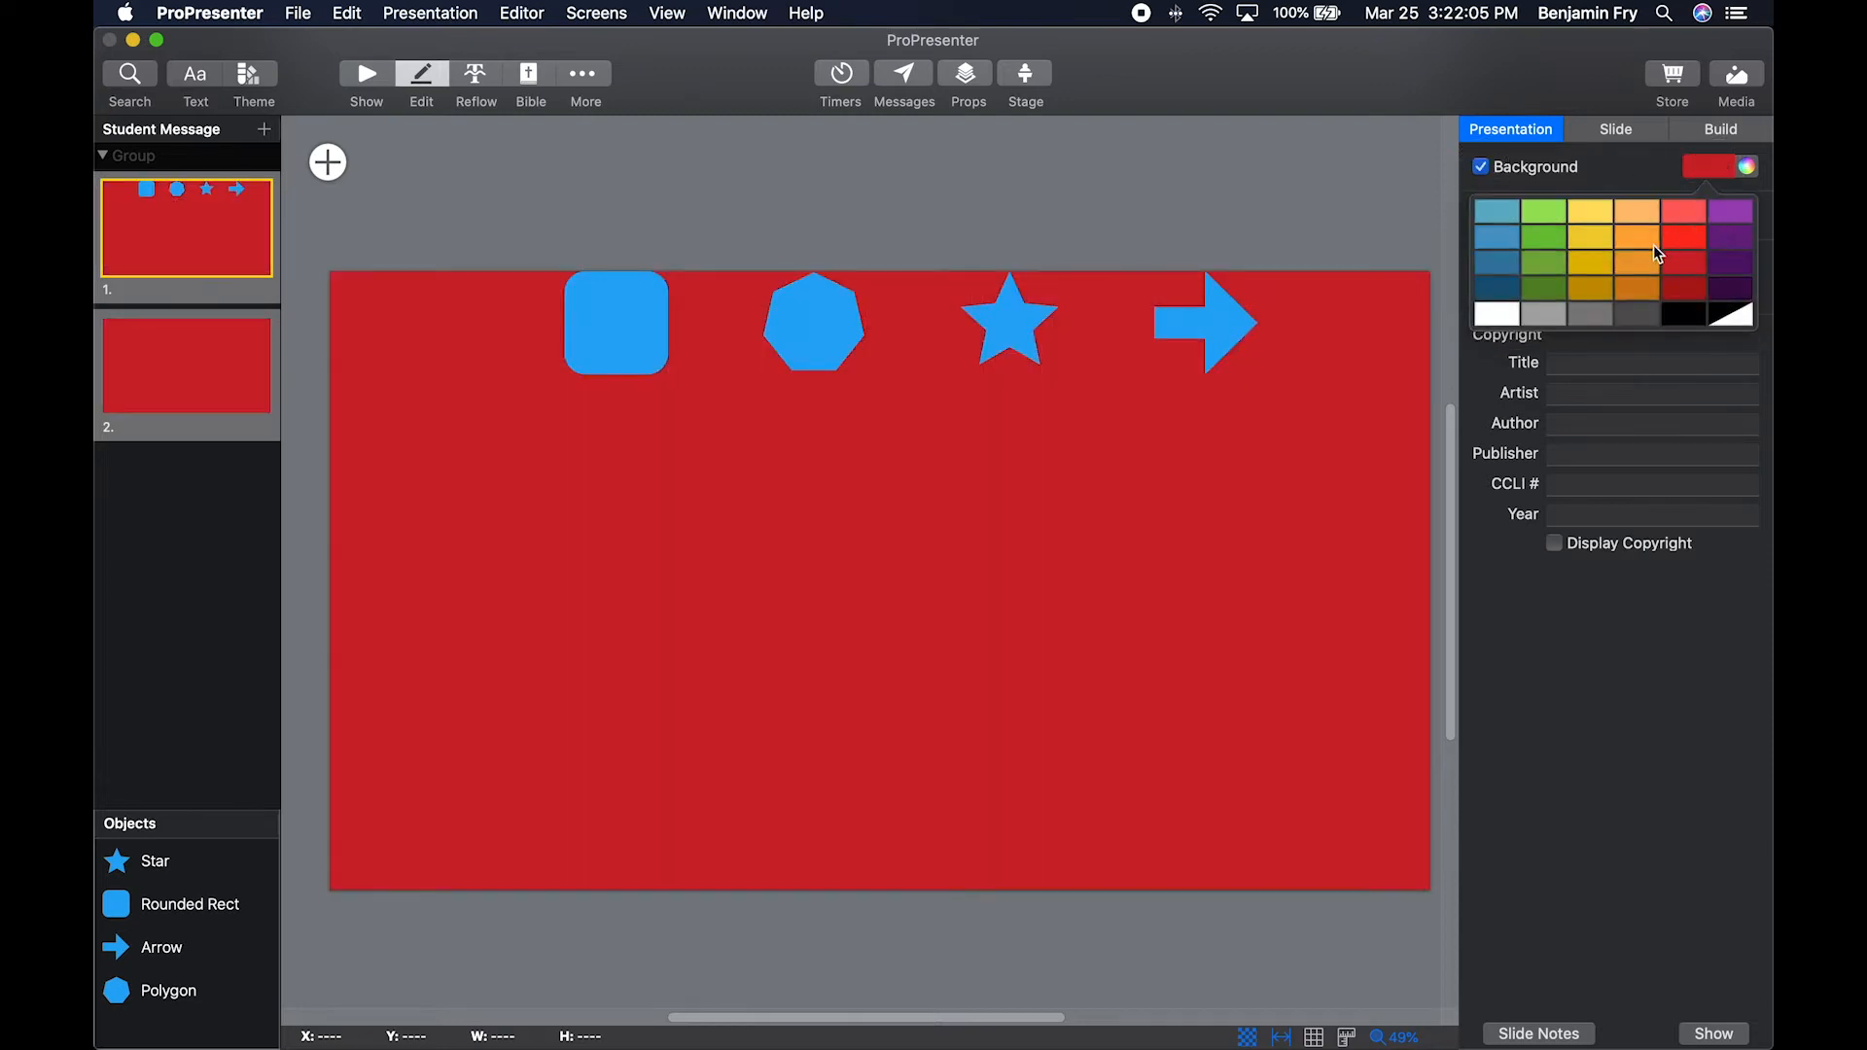
pyautogui.click(1641, 291)
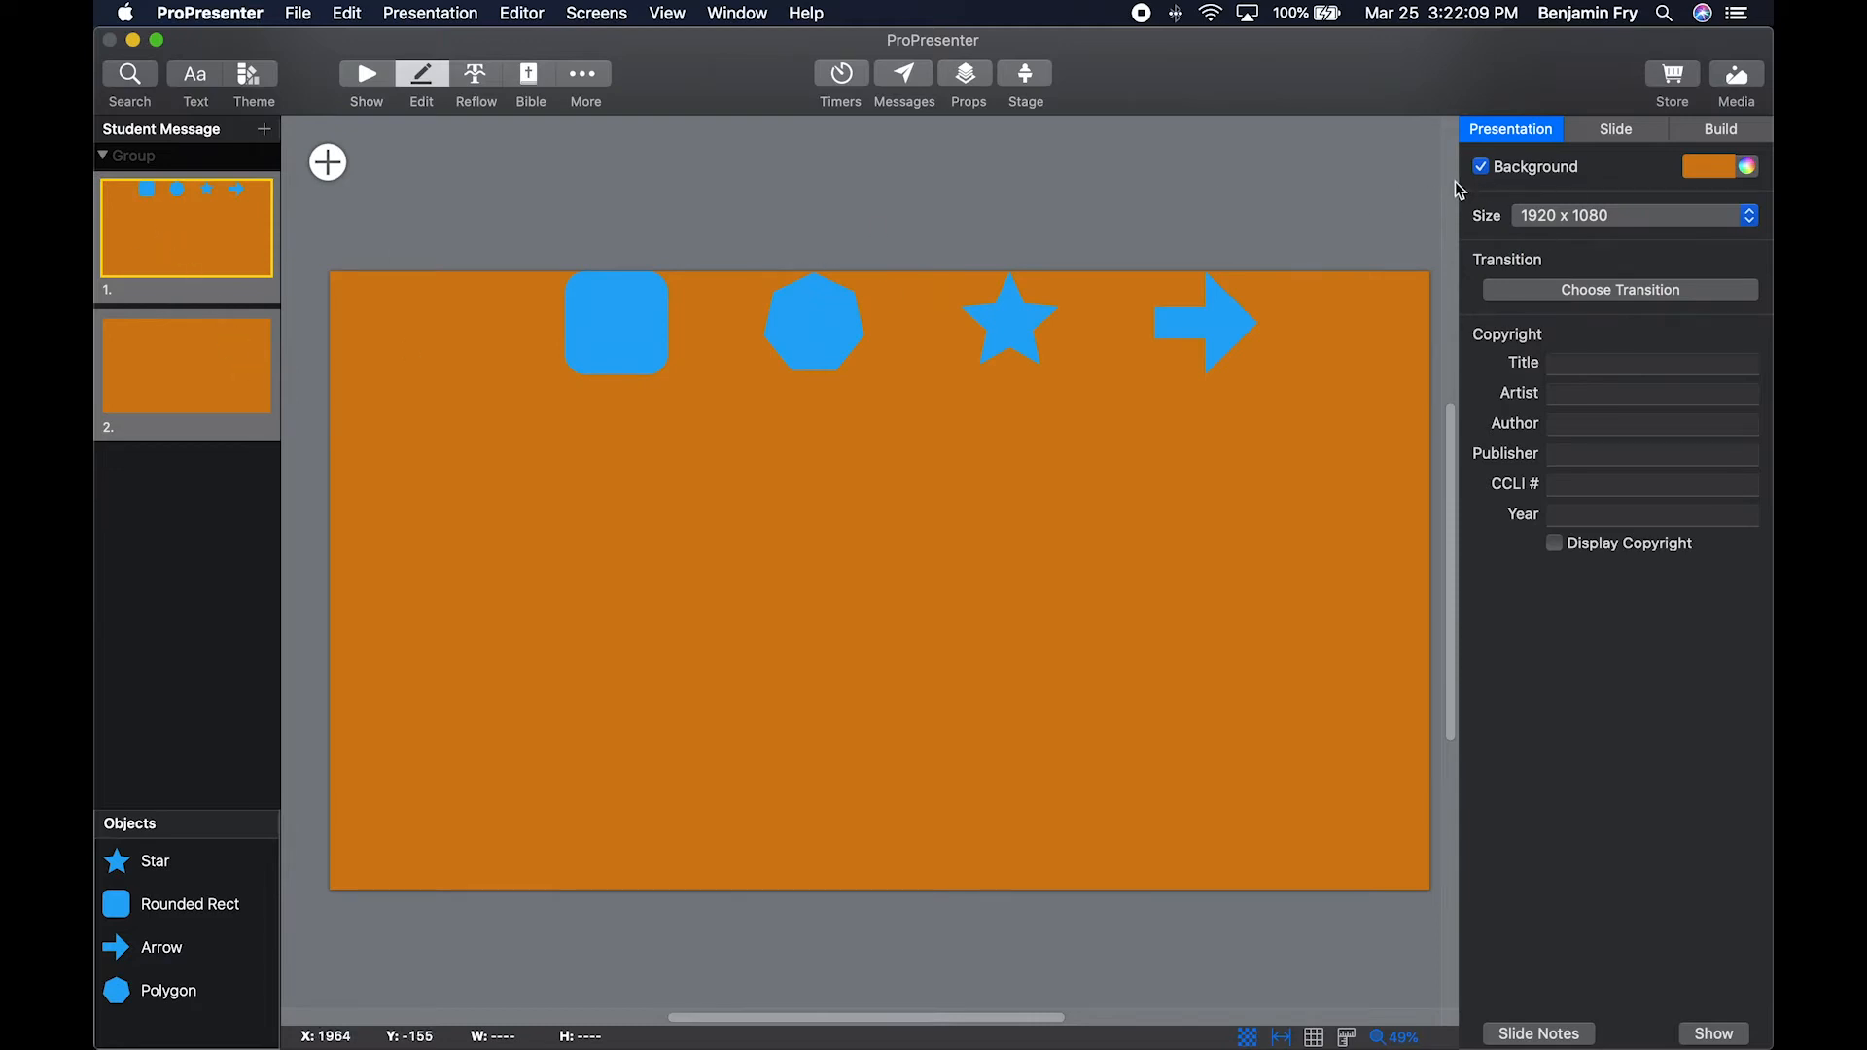
pyautogui.click(1482, 168)
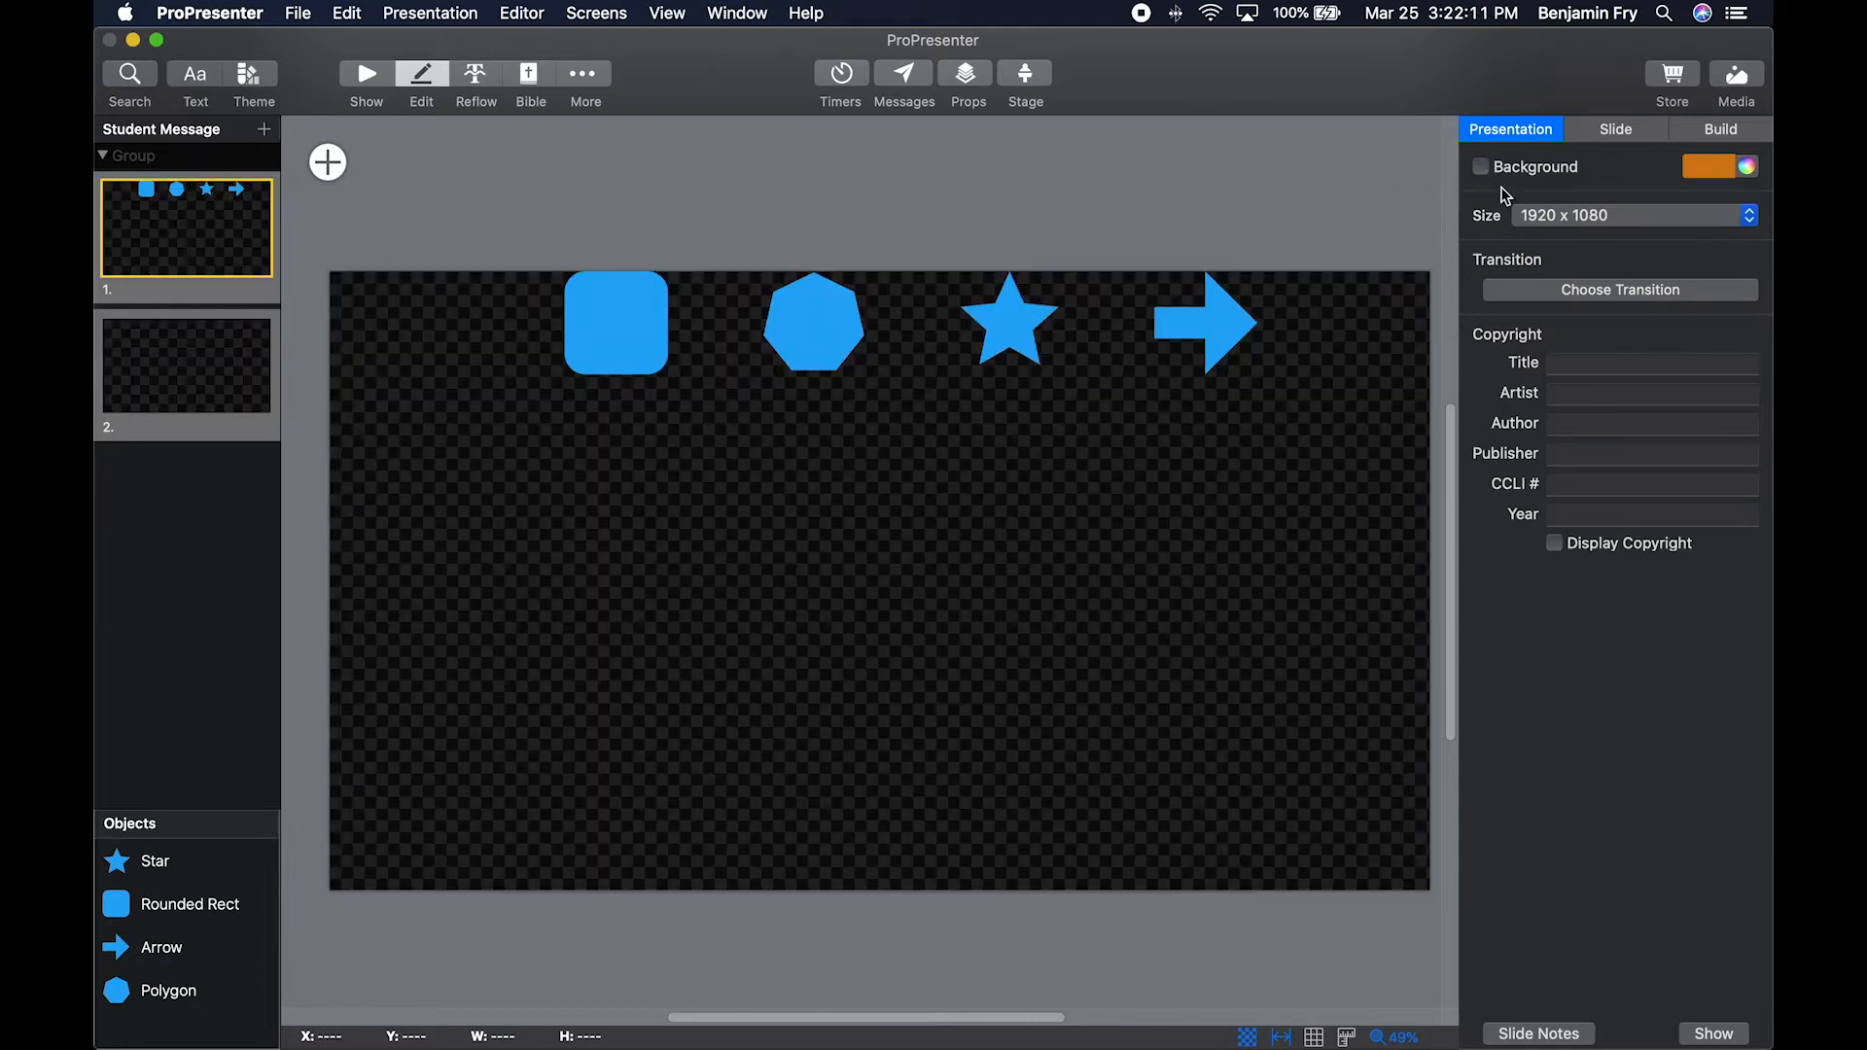
# Review the available presentation sizes and keep 1920 x 1080.
pyautogui.click(1607, 216)
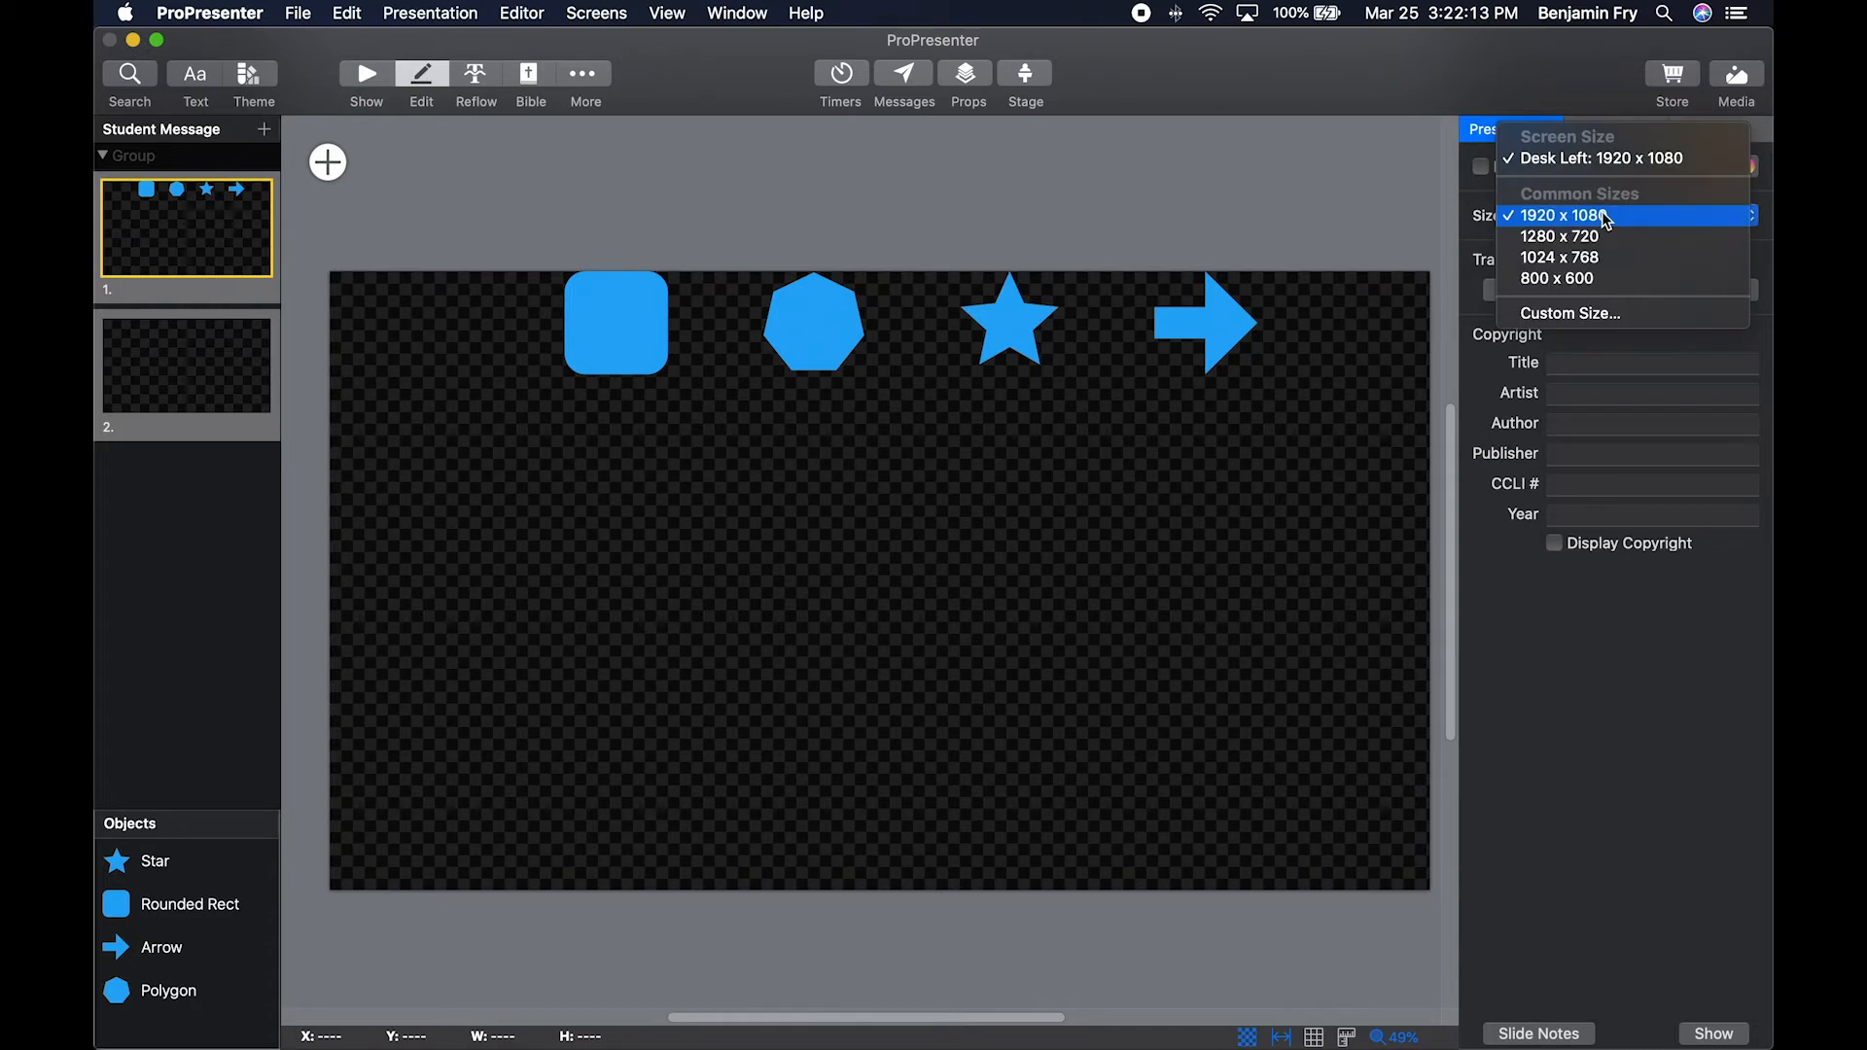
pyautogui.click(1607, 216)
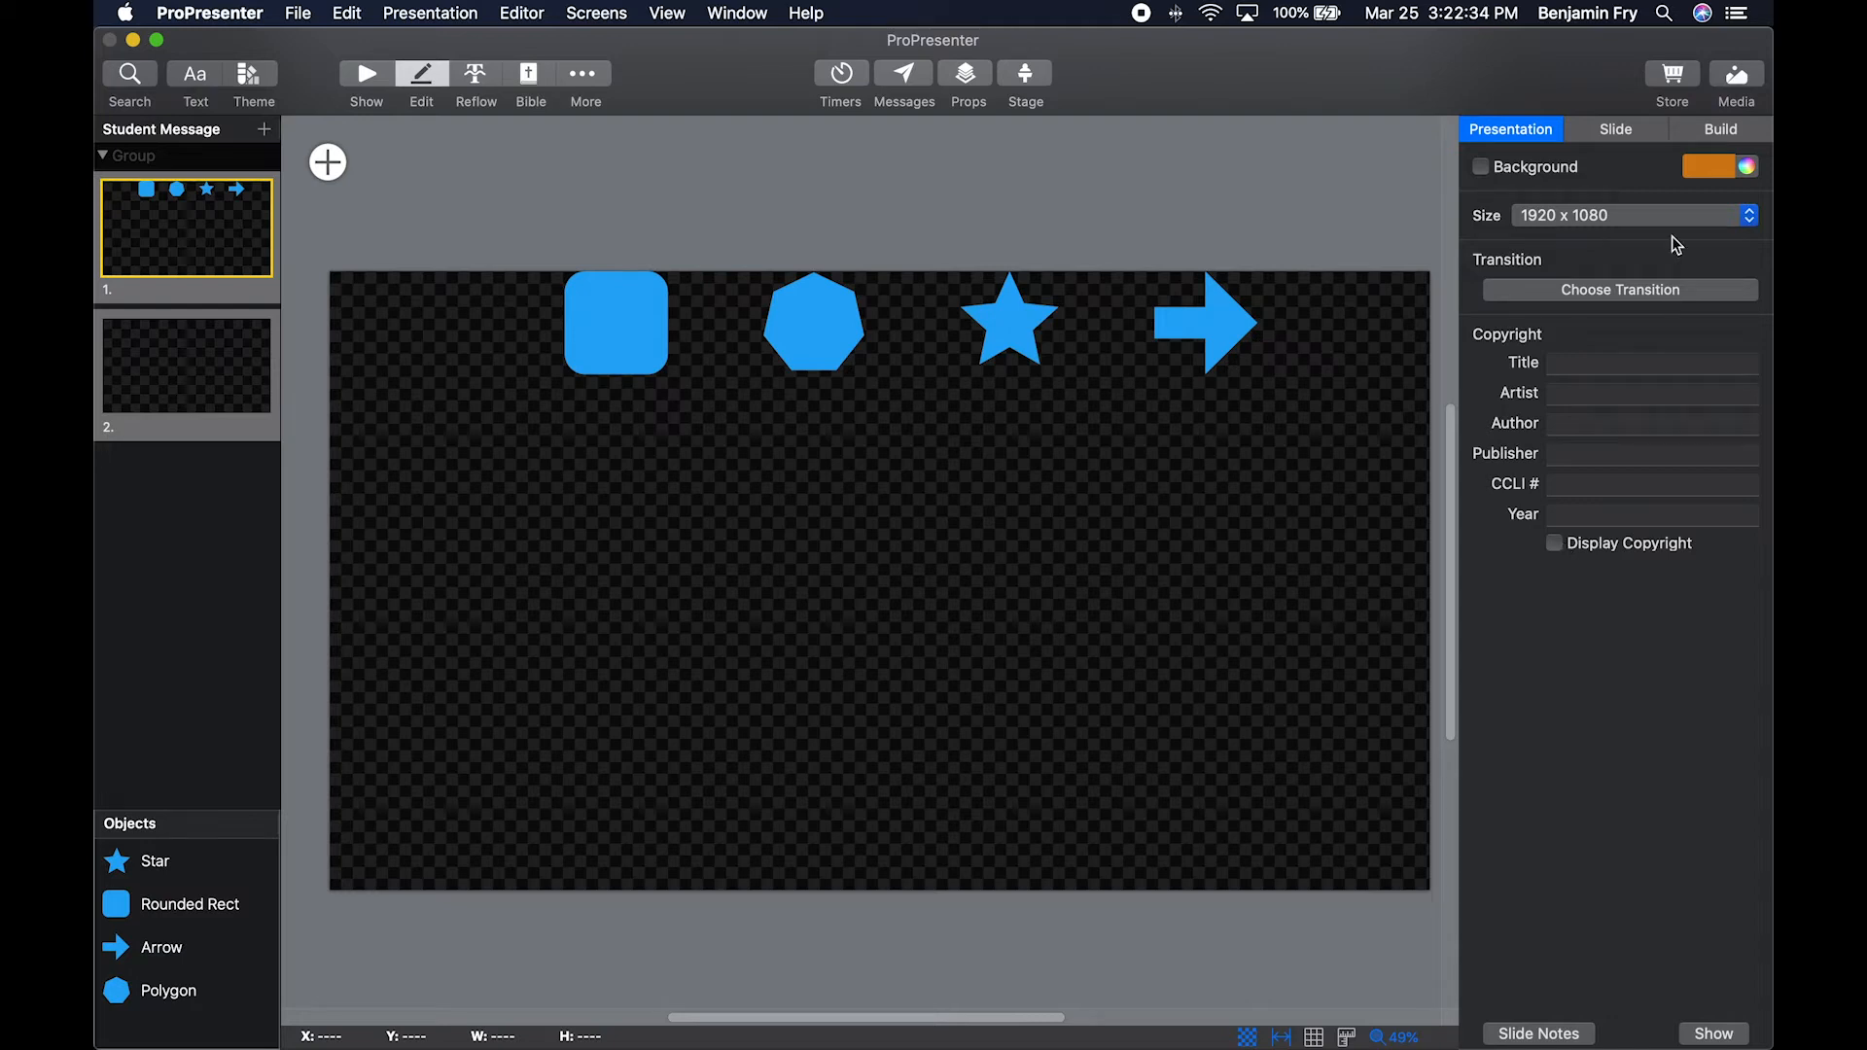
# Disable and re-enable slide 1 in its slide properties.
pyautogui.click(1626, 131)
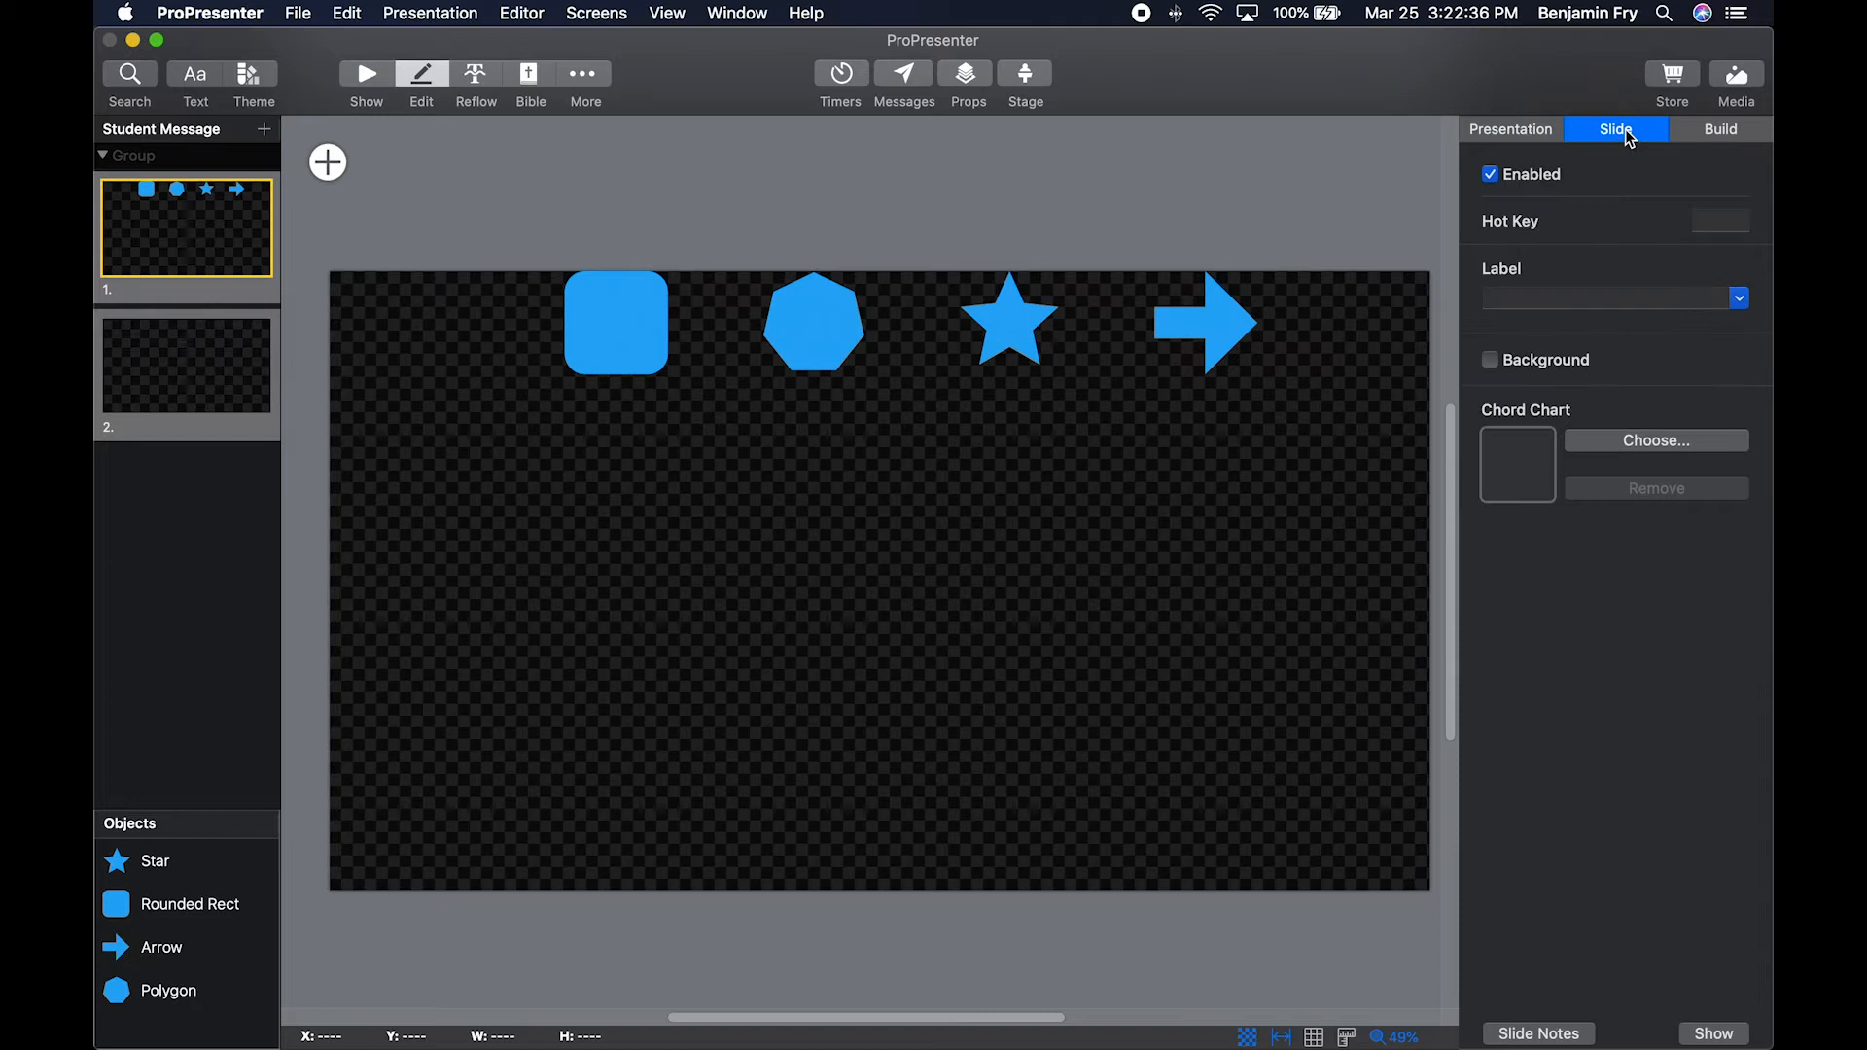
pyautogui.click(1491, 176)
pyautogui.click(1491, 176)
pyautogui.click(1491, 176)
pyautogui.click(1491, 176)
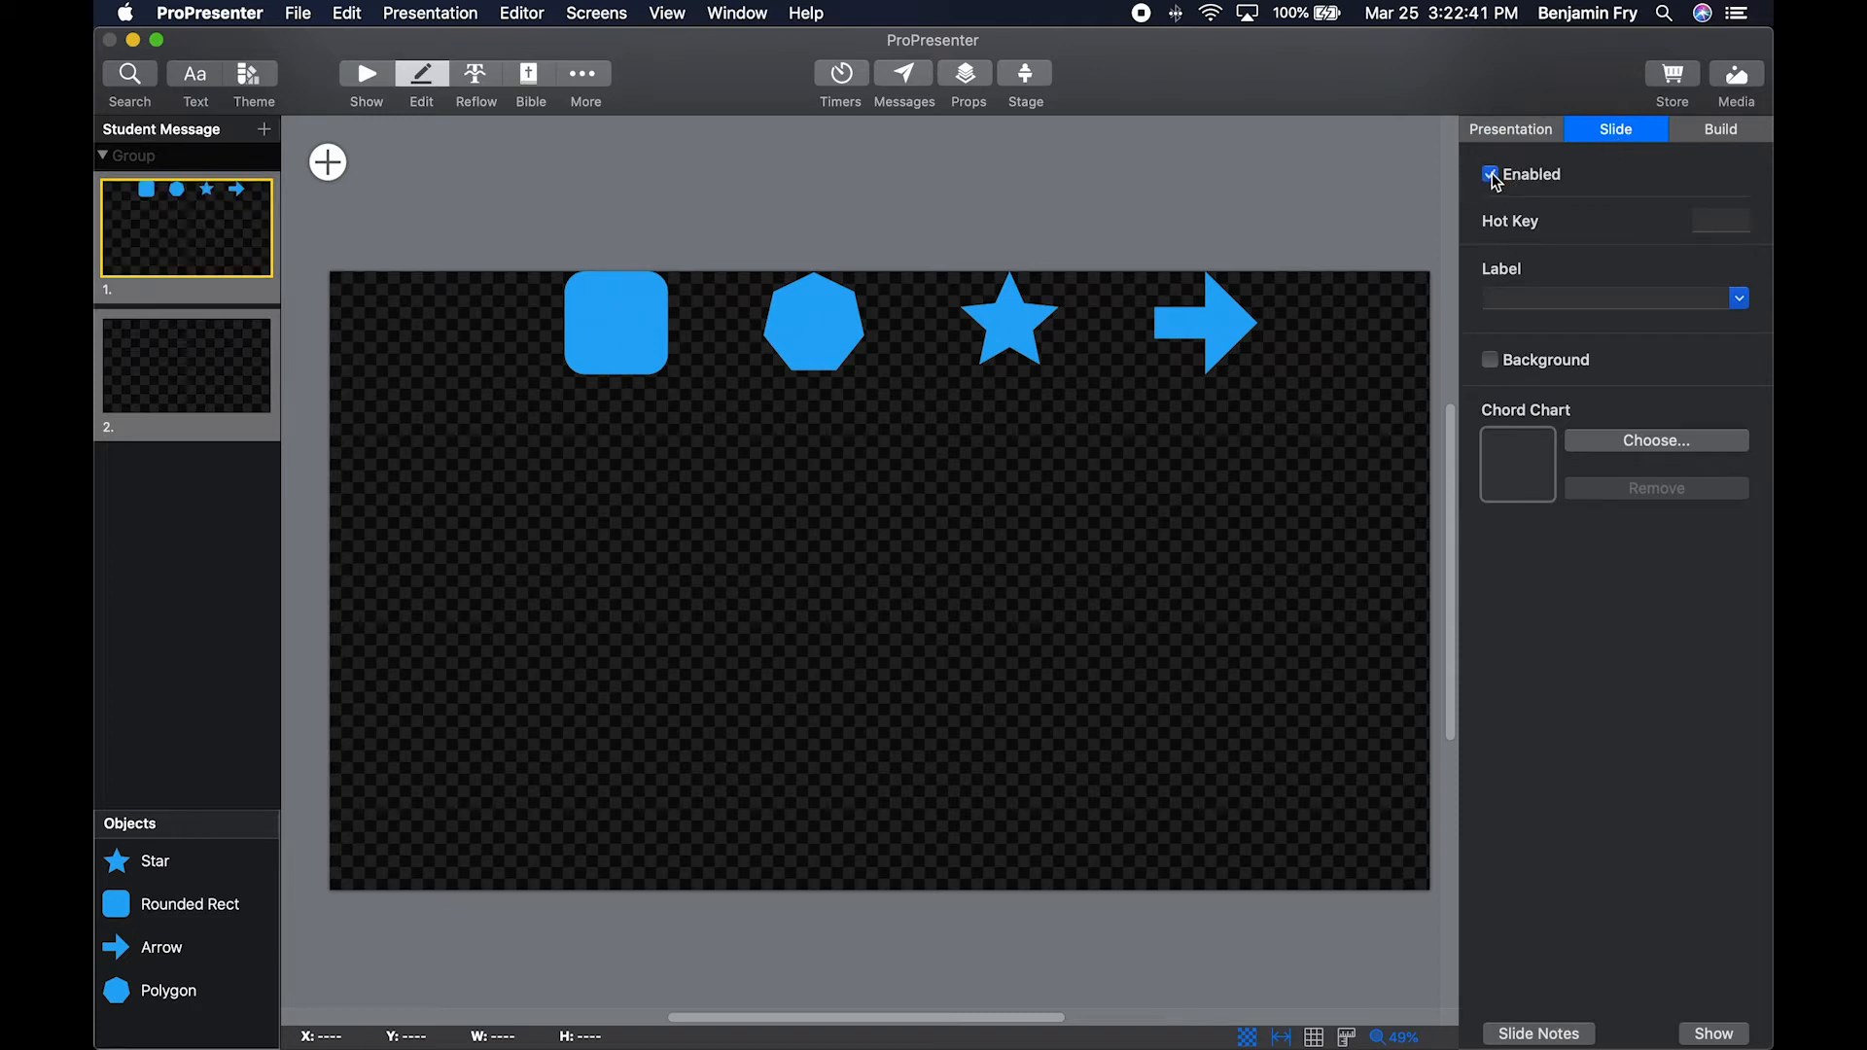
# Assign the hot key A to slide 1, clear it, and view the label options without choosing one.
pyautogui.click(1724, 219)
pyautogui.write('A')
pyautogui.moveTo(1736, 220); pyautogui.dragTo(1660, 220)
pyautogui.press('BackSpace')
pyautogui.click(1740, 298)
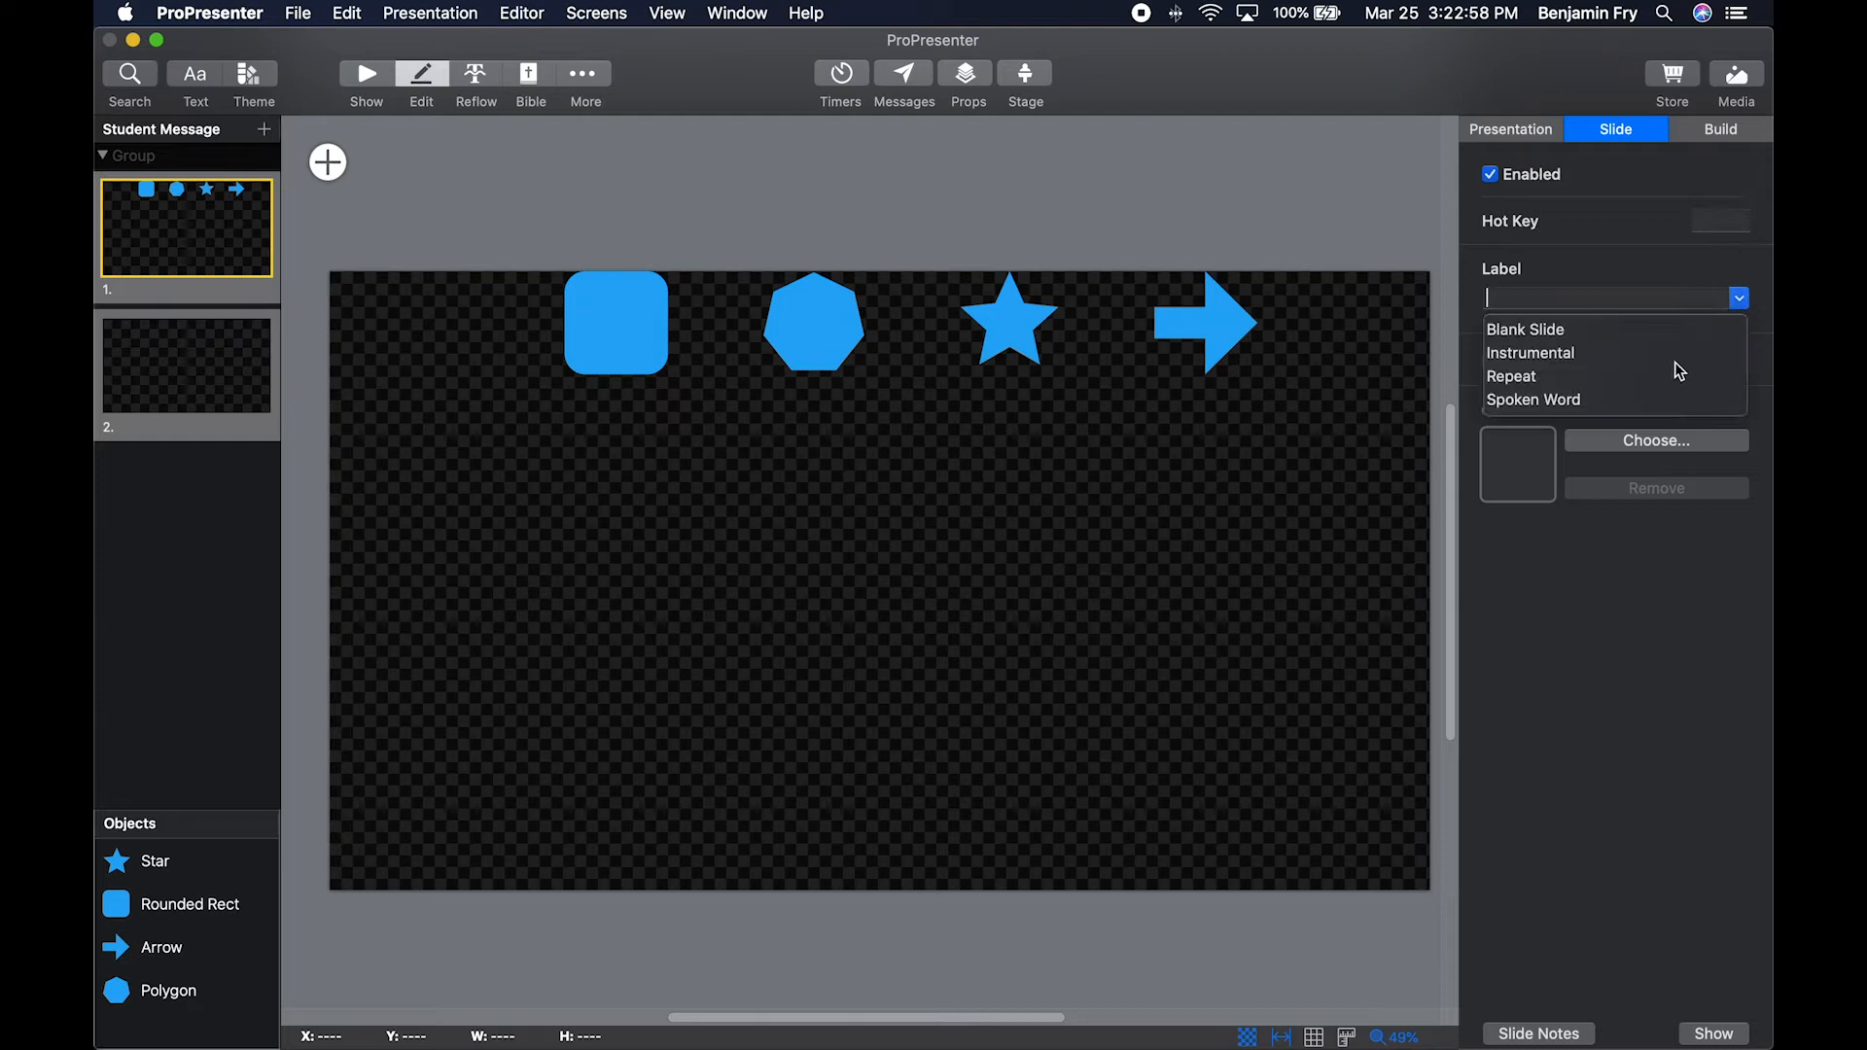
pyautogui.click(1608, 250)
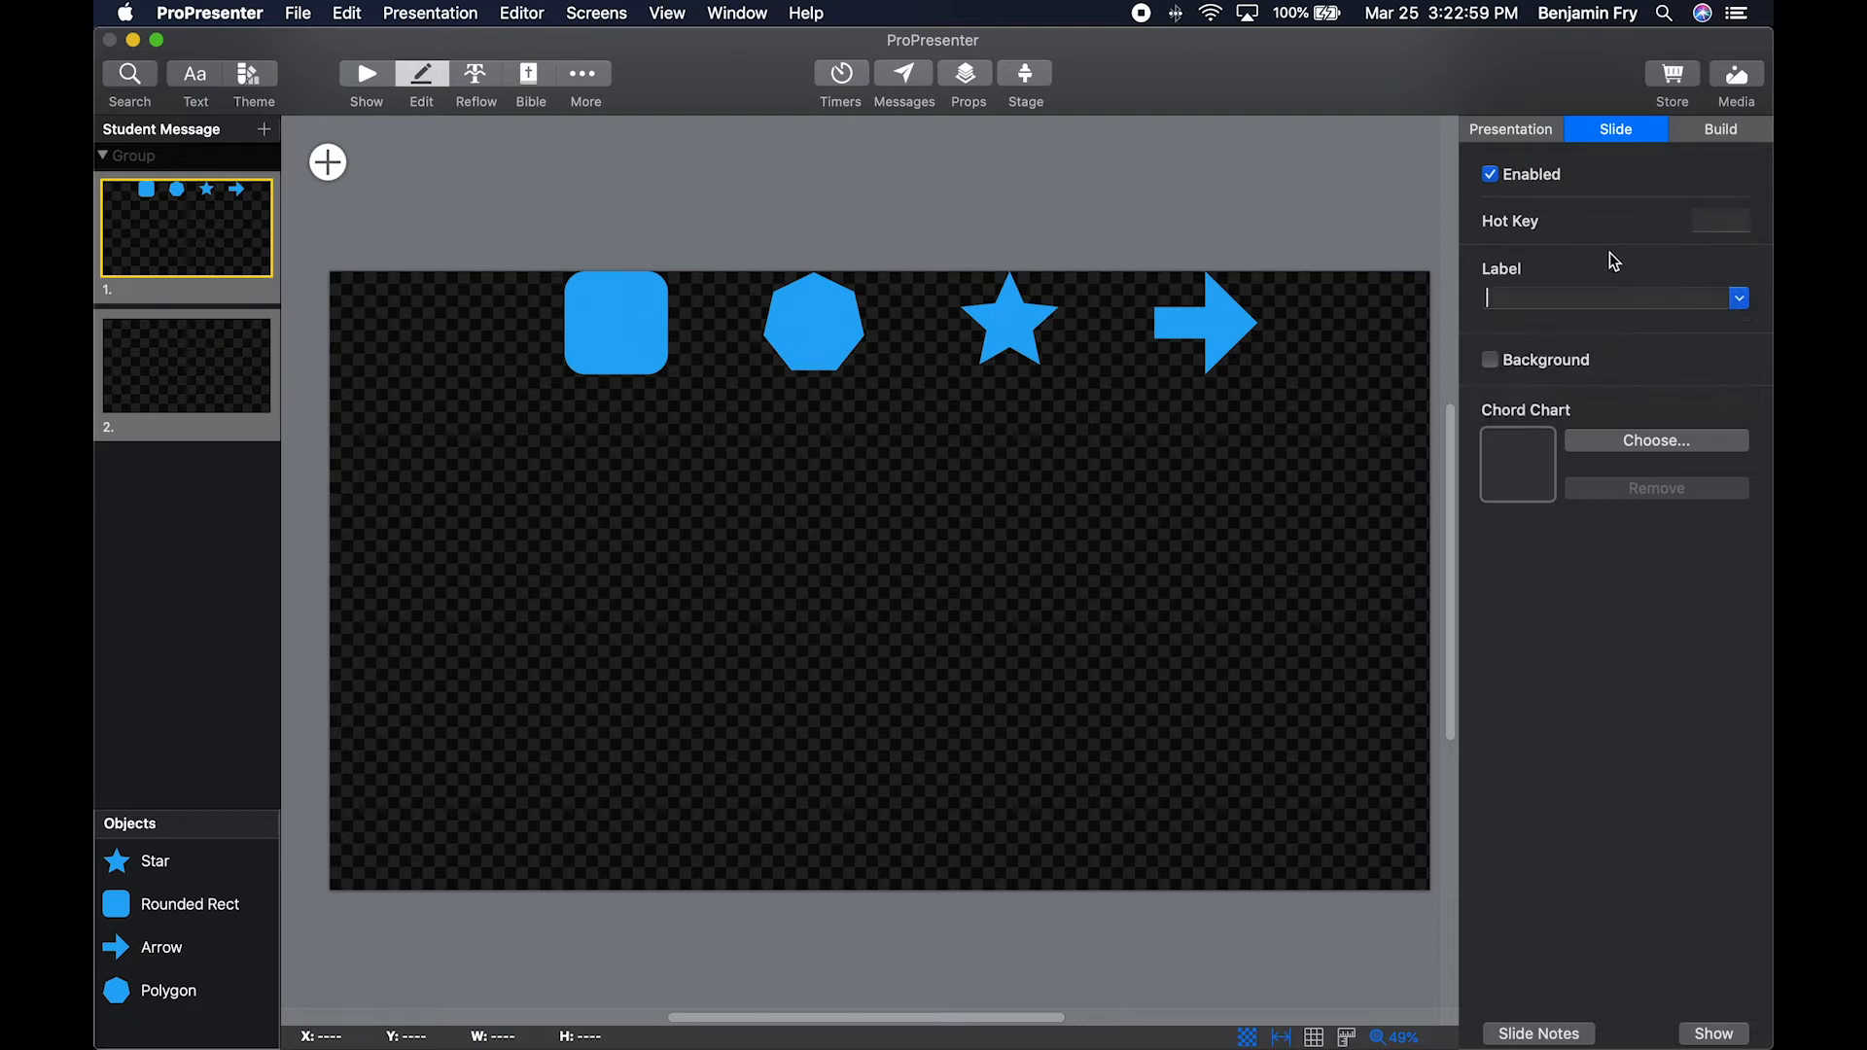
# Enable slide 1's own background, set its colour to green, and turn that background back off.
pyautogui.click(1491, 360)
pyautogui.click(1713, 361)
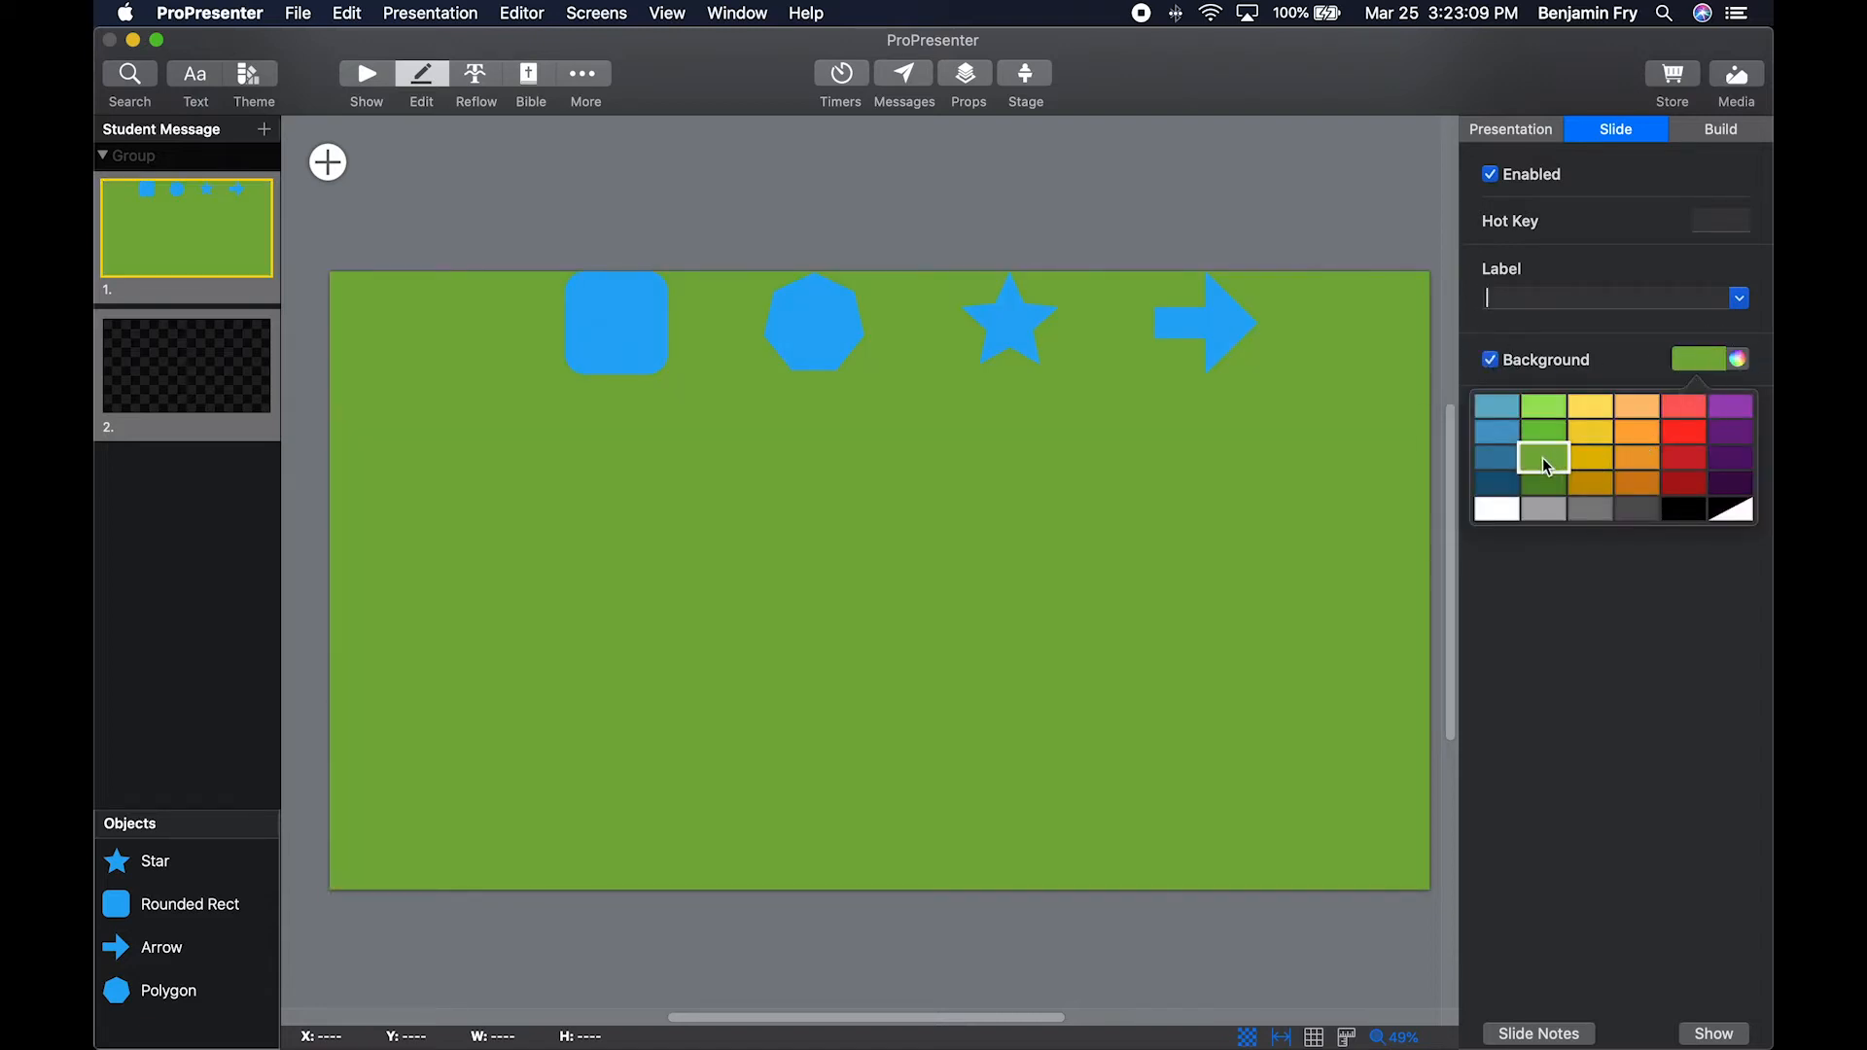
pyautogui.click(1545, 458)
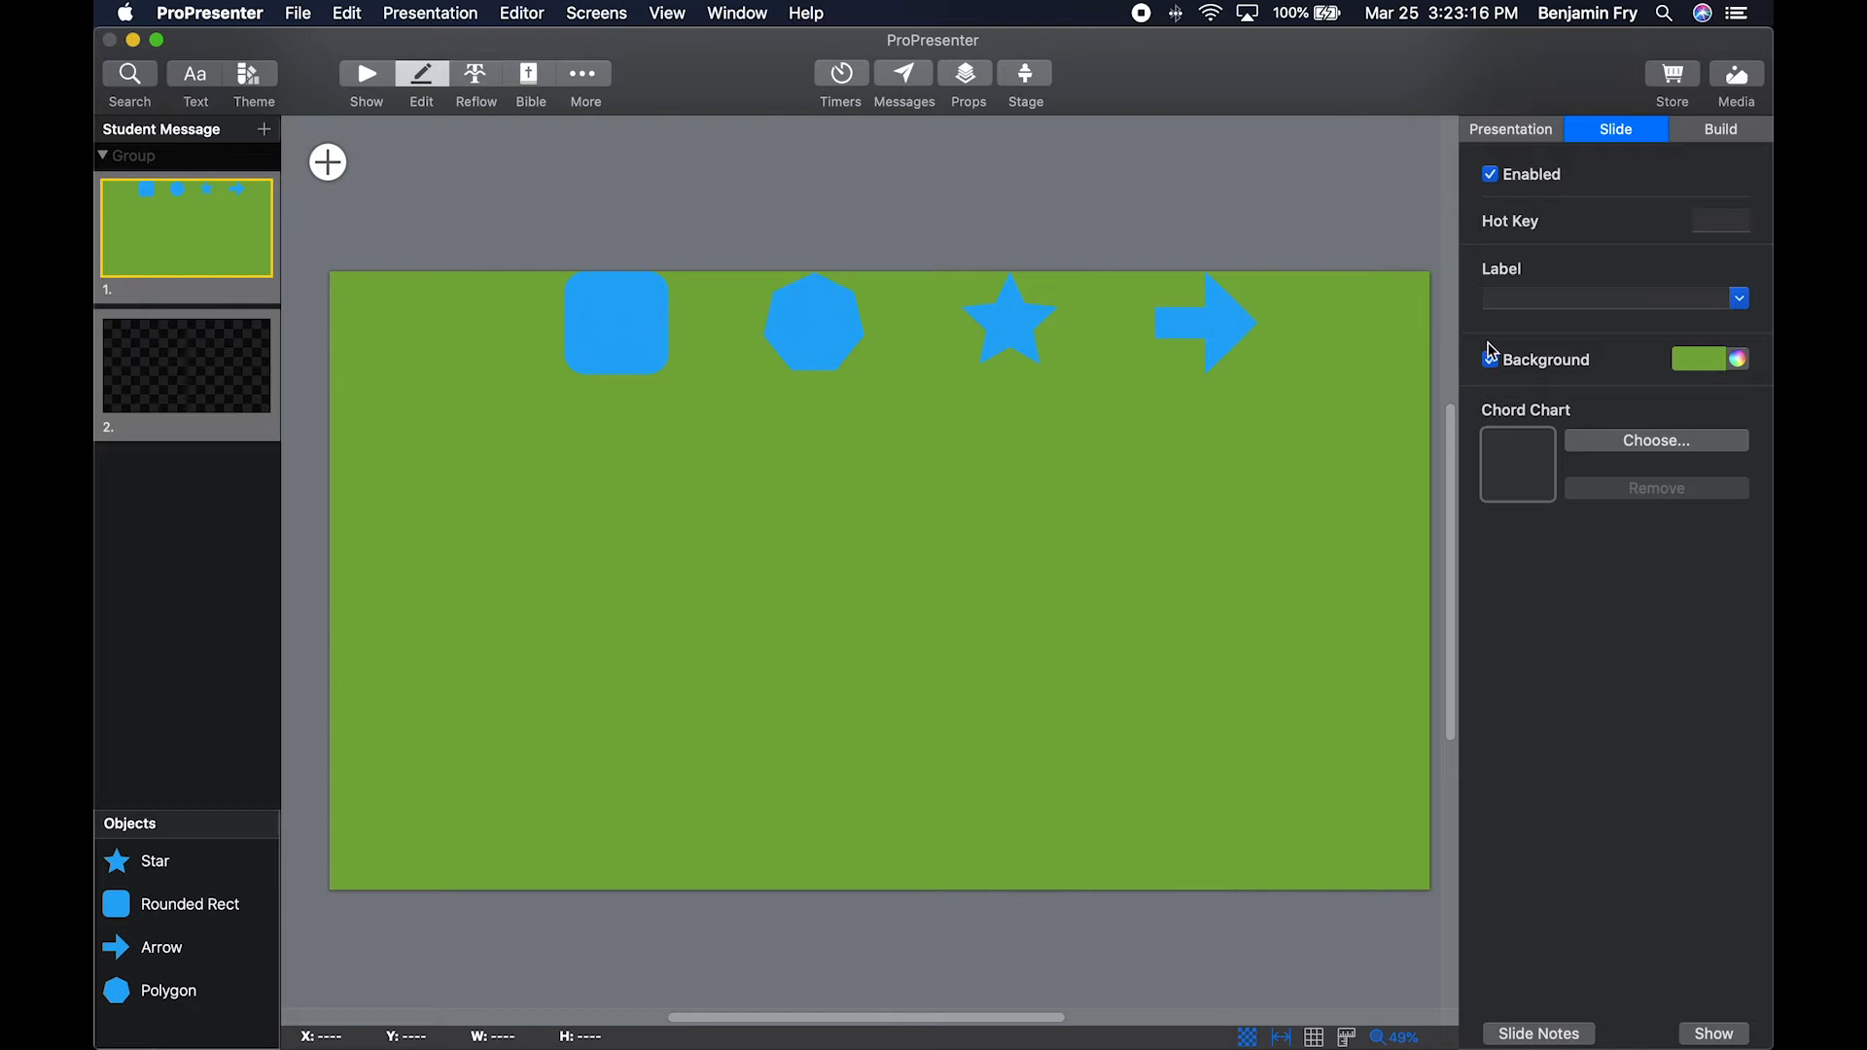
pyautogui.click(1503, 366)
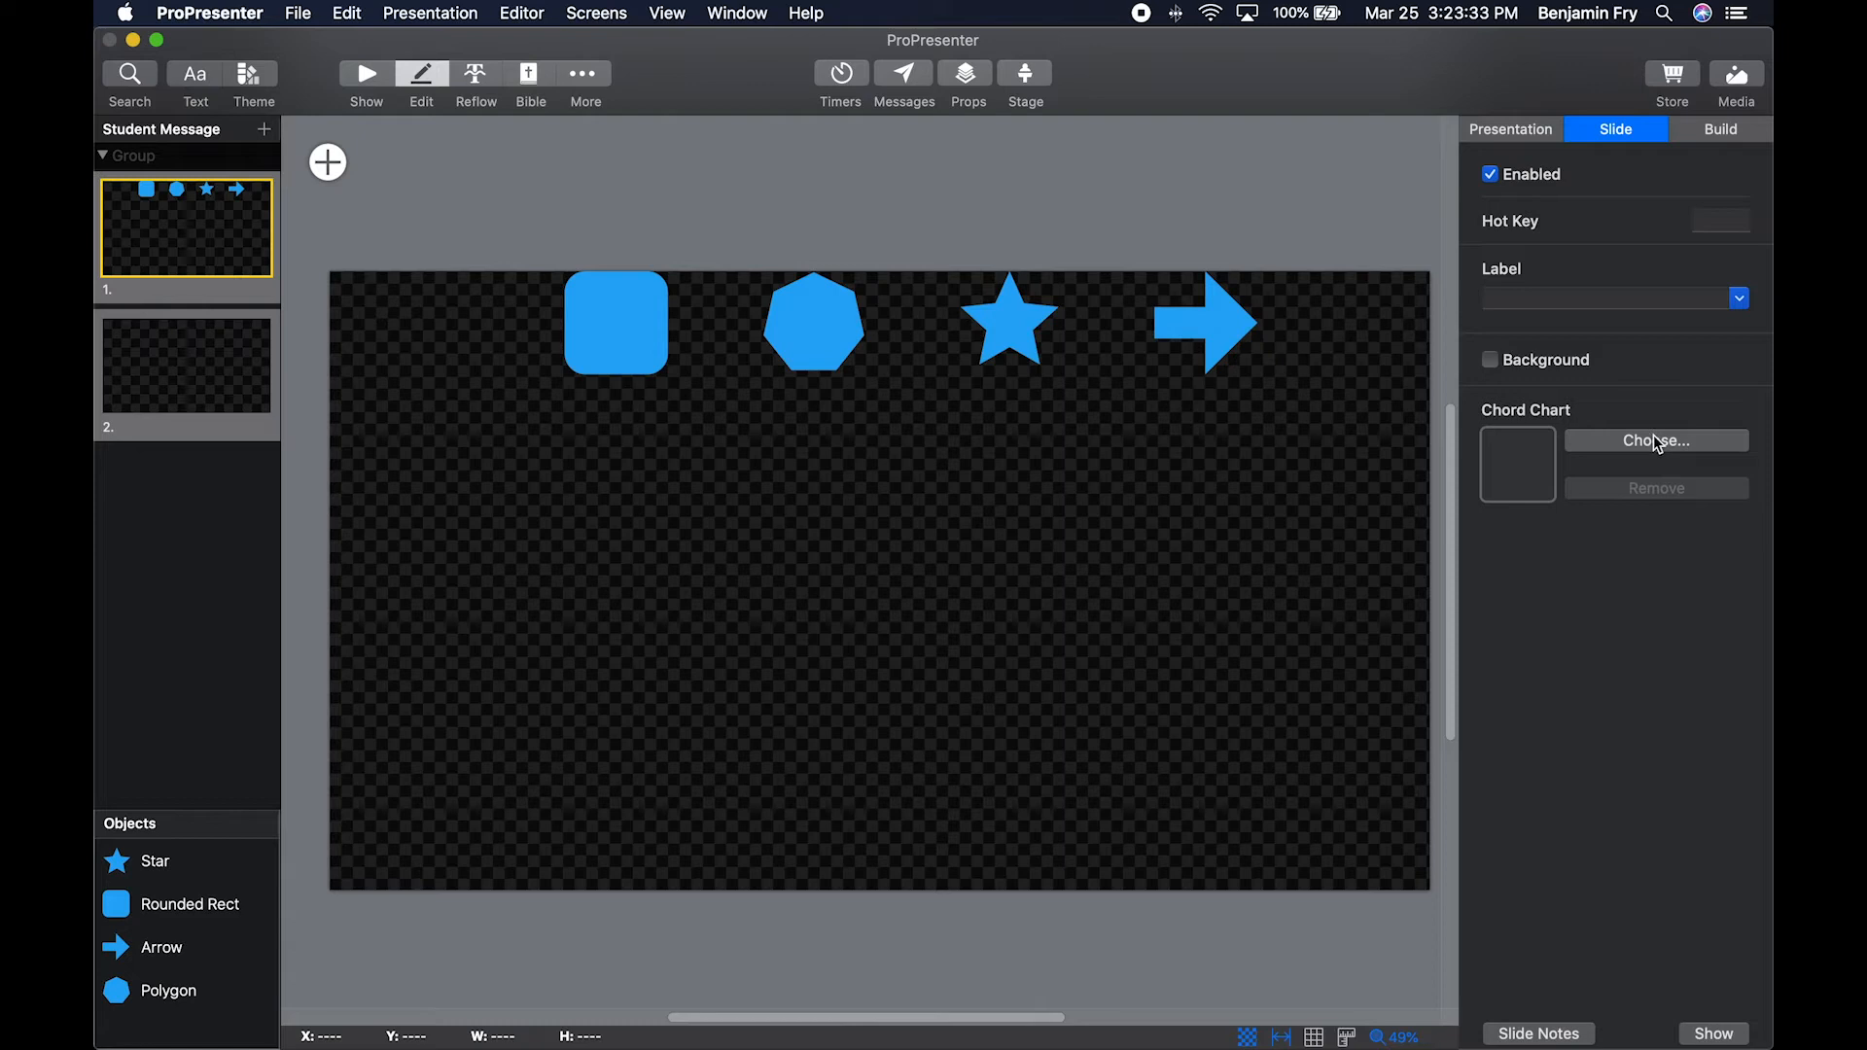
# Change slide 1's build transition from Color Warp to Cross Hatch.
pyautogui.click(1738, 128)
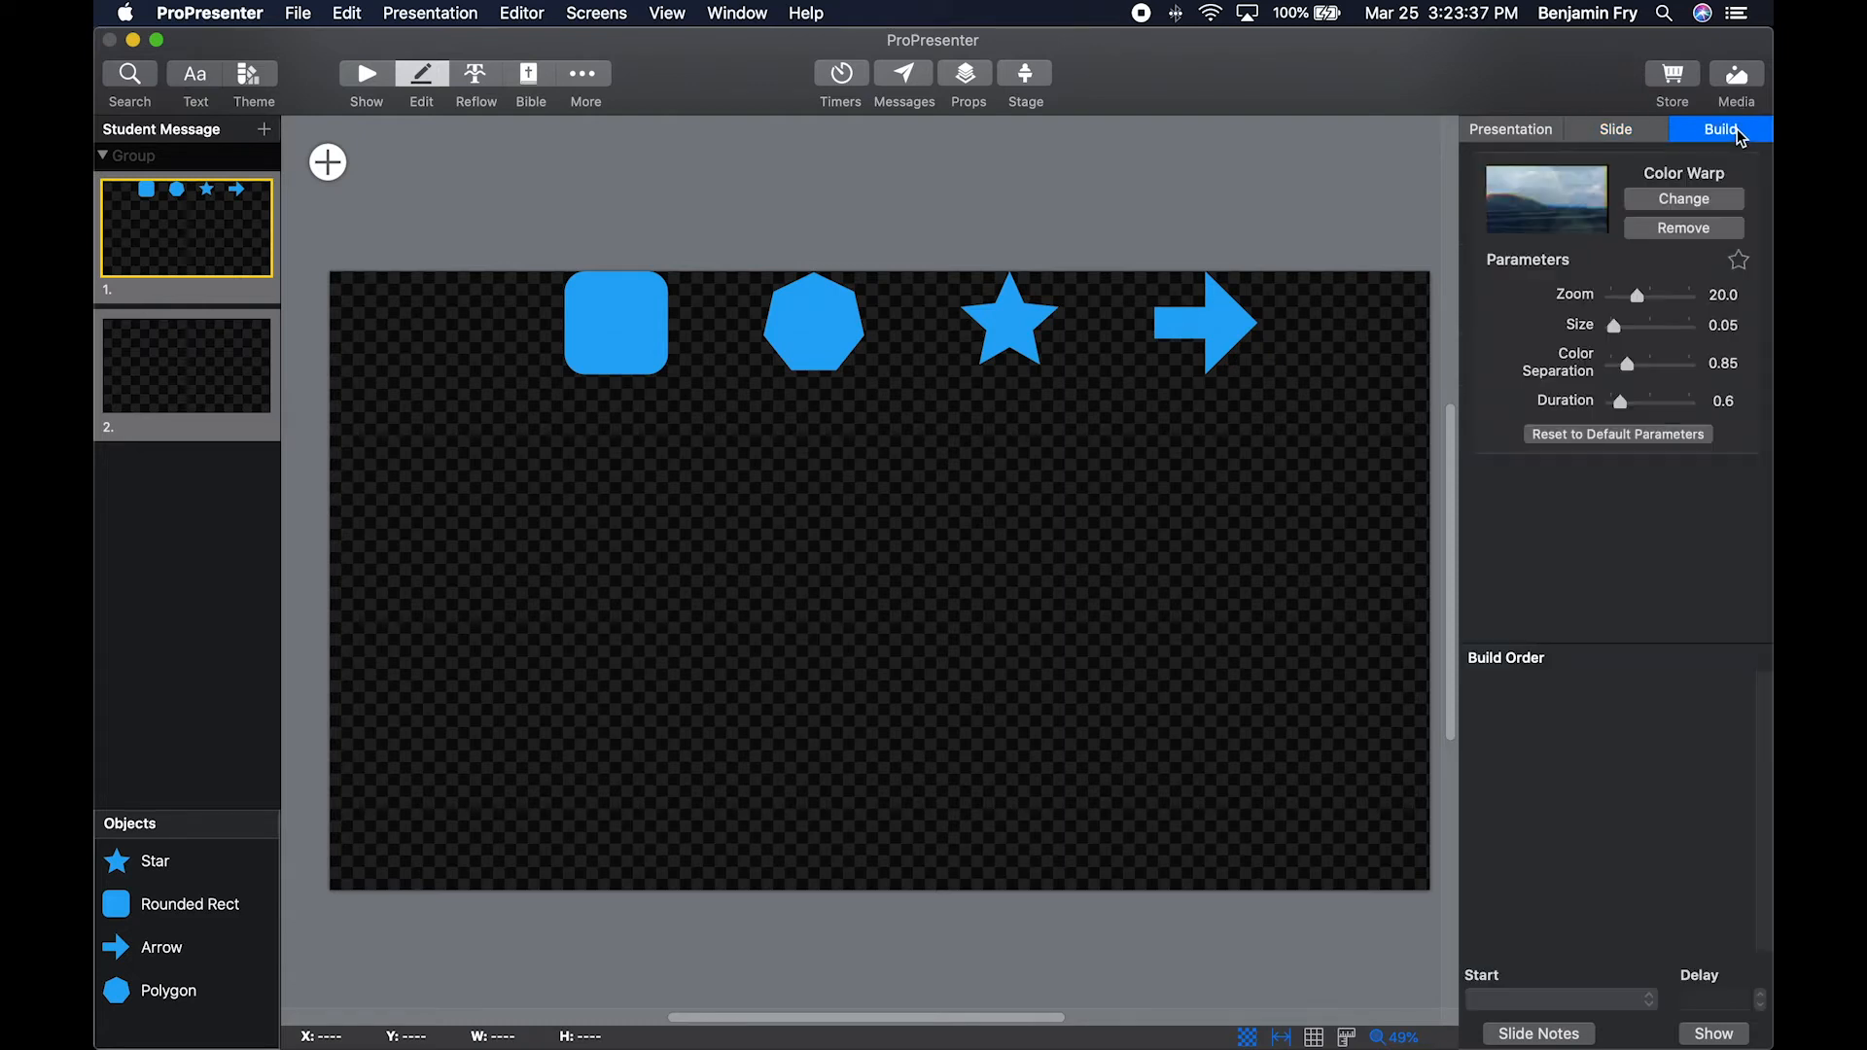
pyautogui.click(1707, 201)
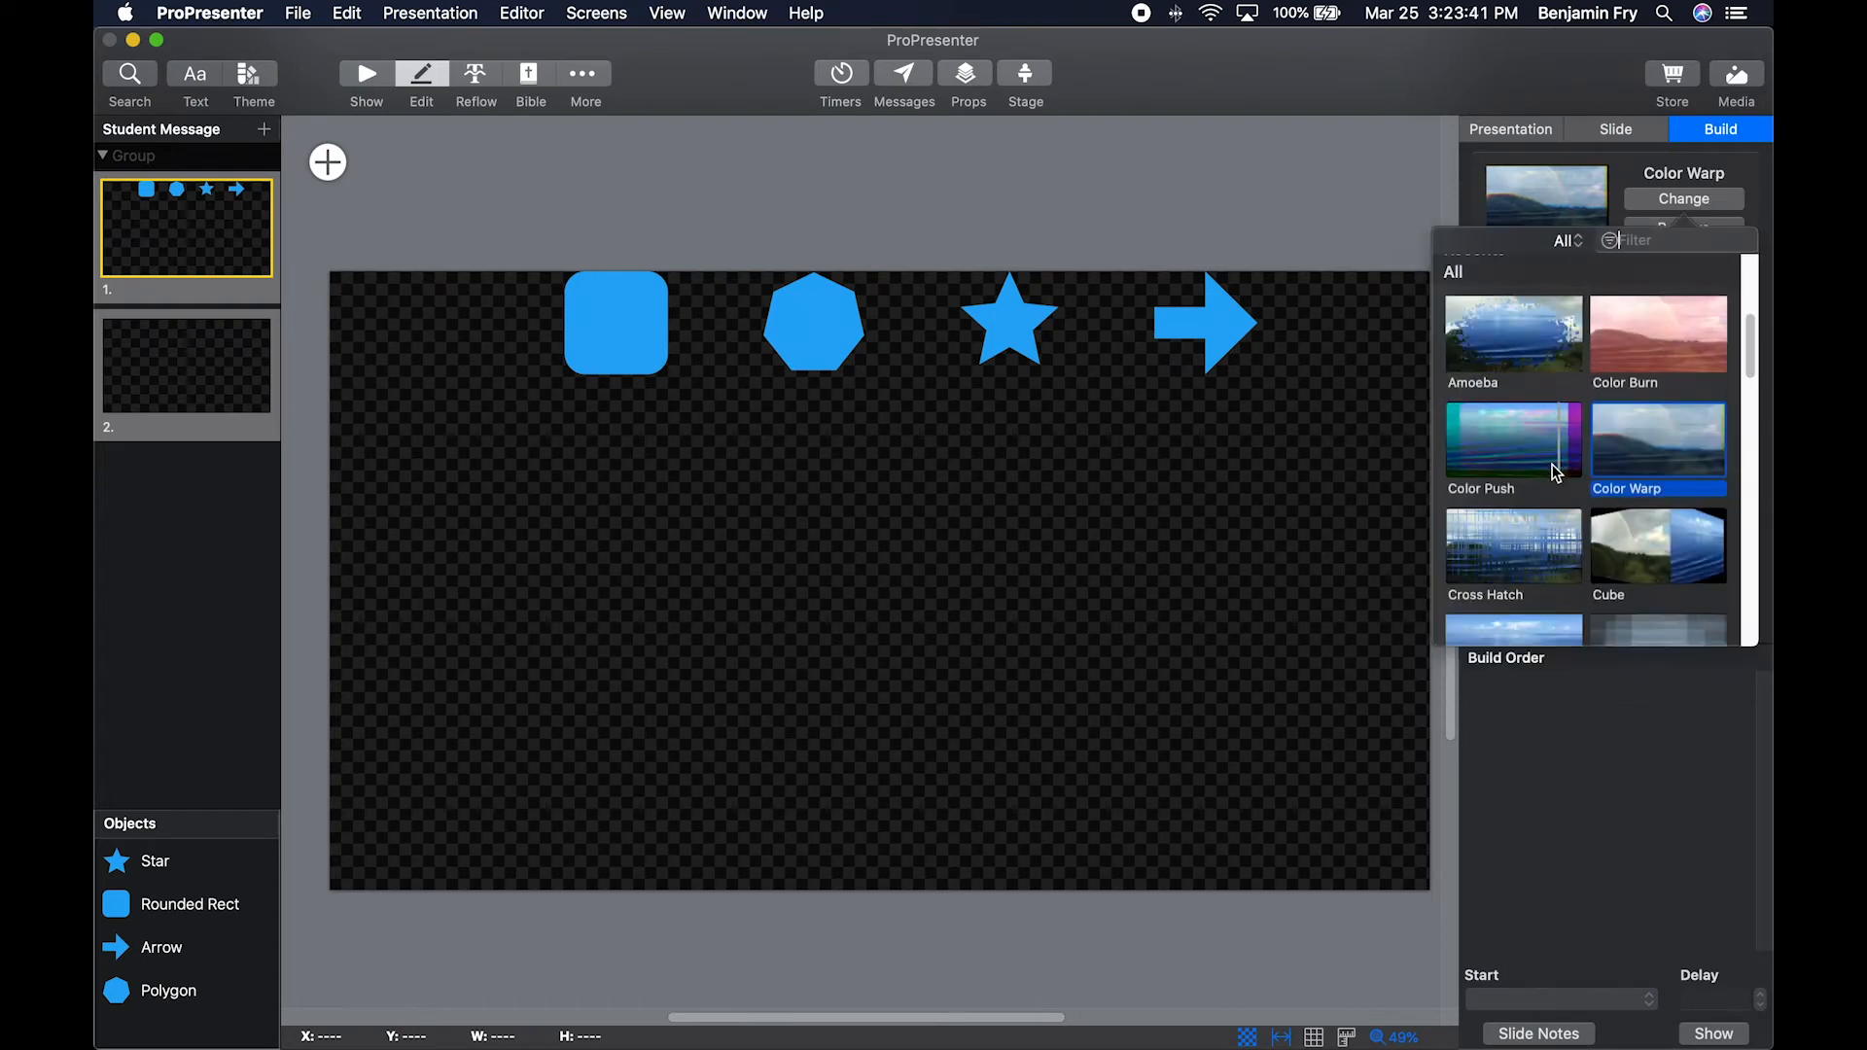
pyautogui.doubleClick(1541, 534)
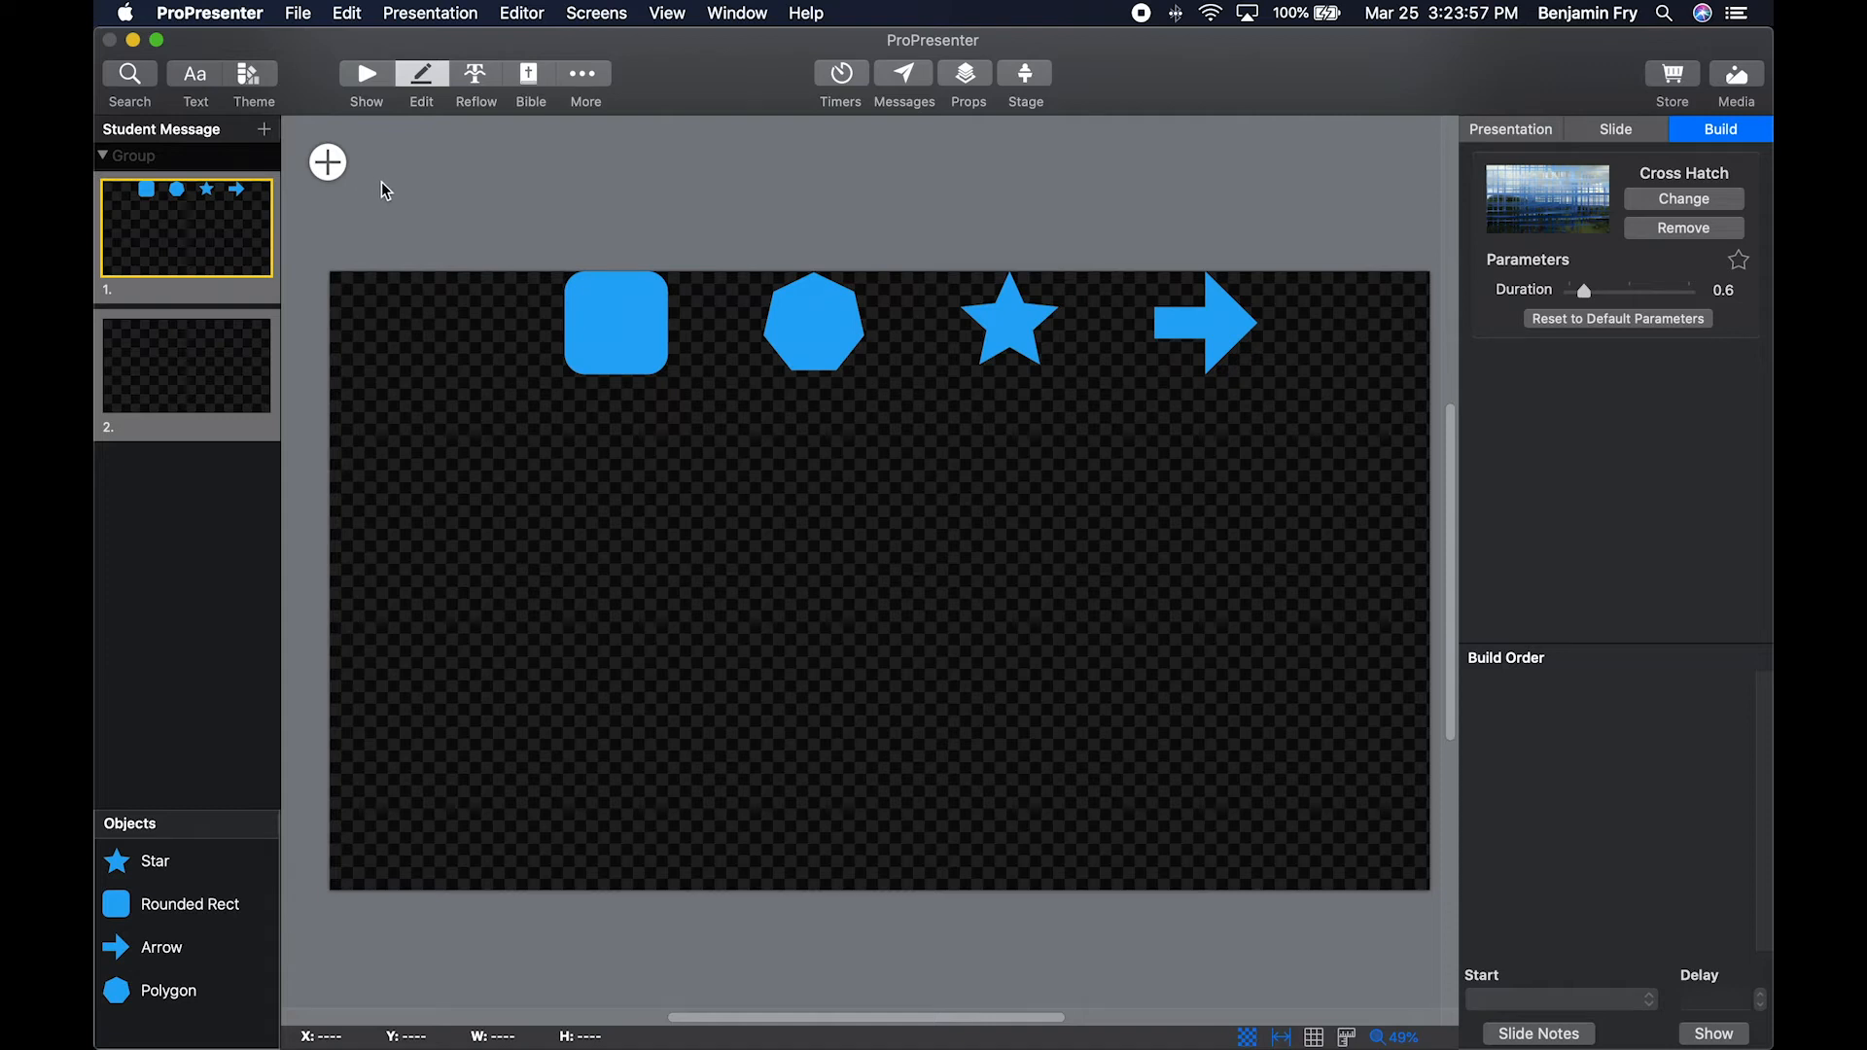
# Add a text object to slide 1.
pyautogui.click(330, 163)
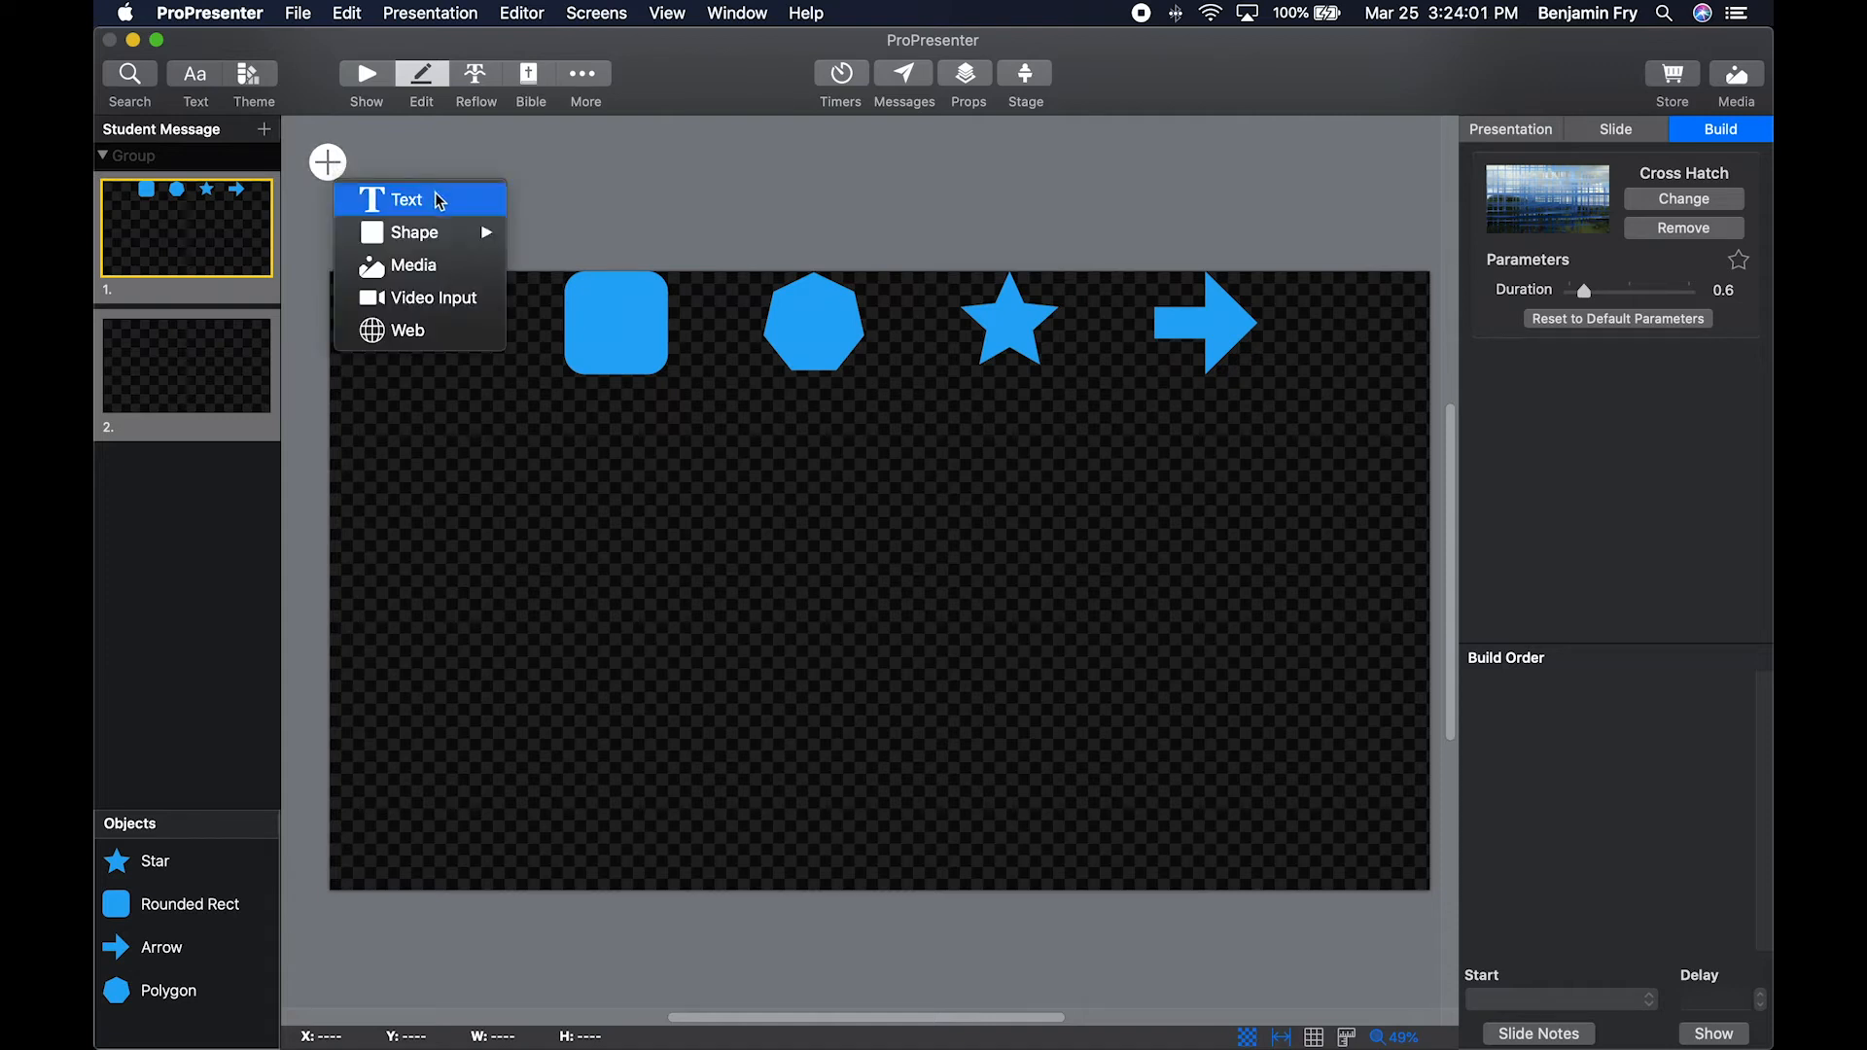
pyautogui.click(440, 200)
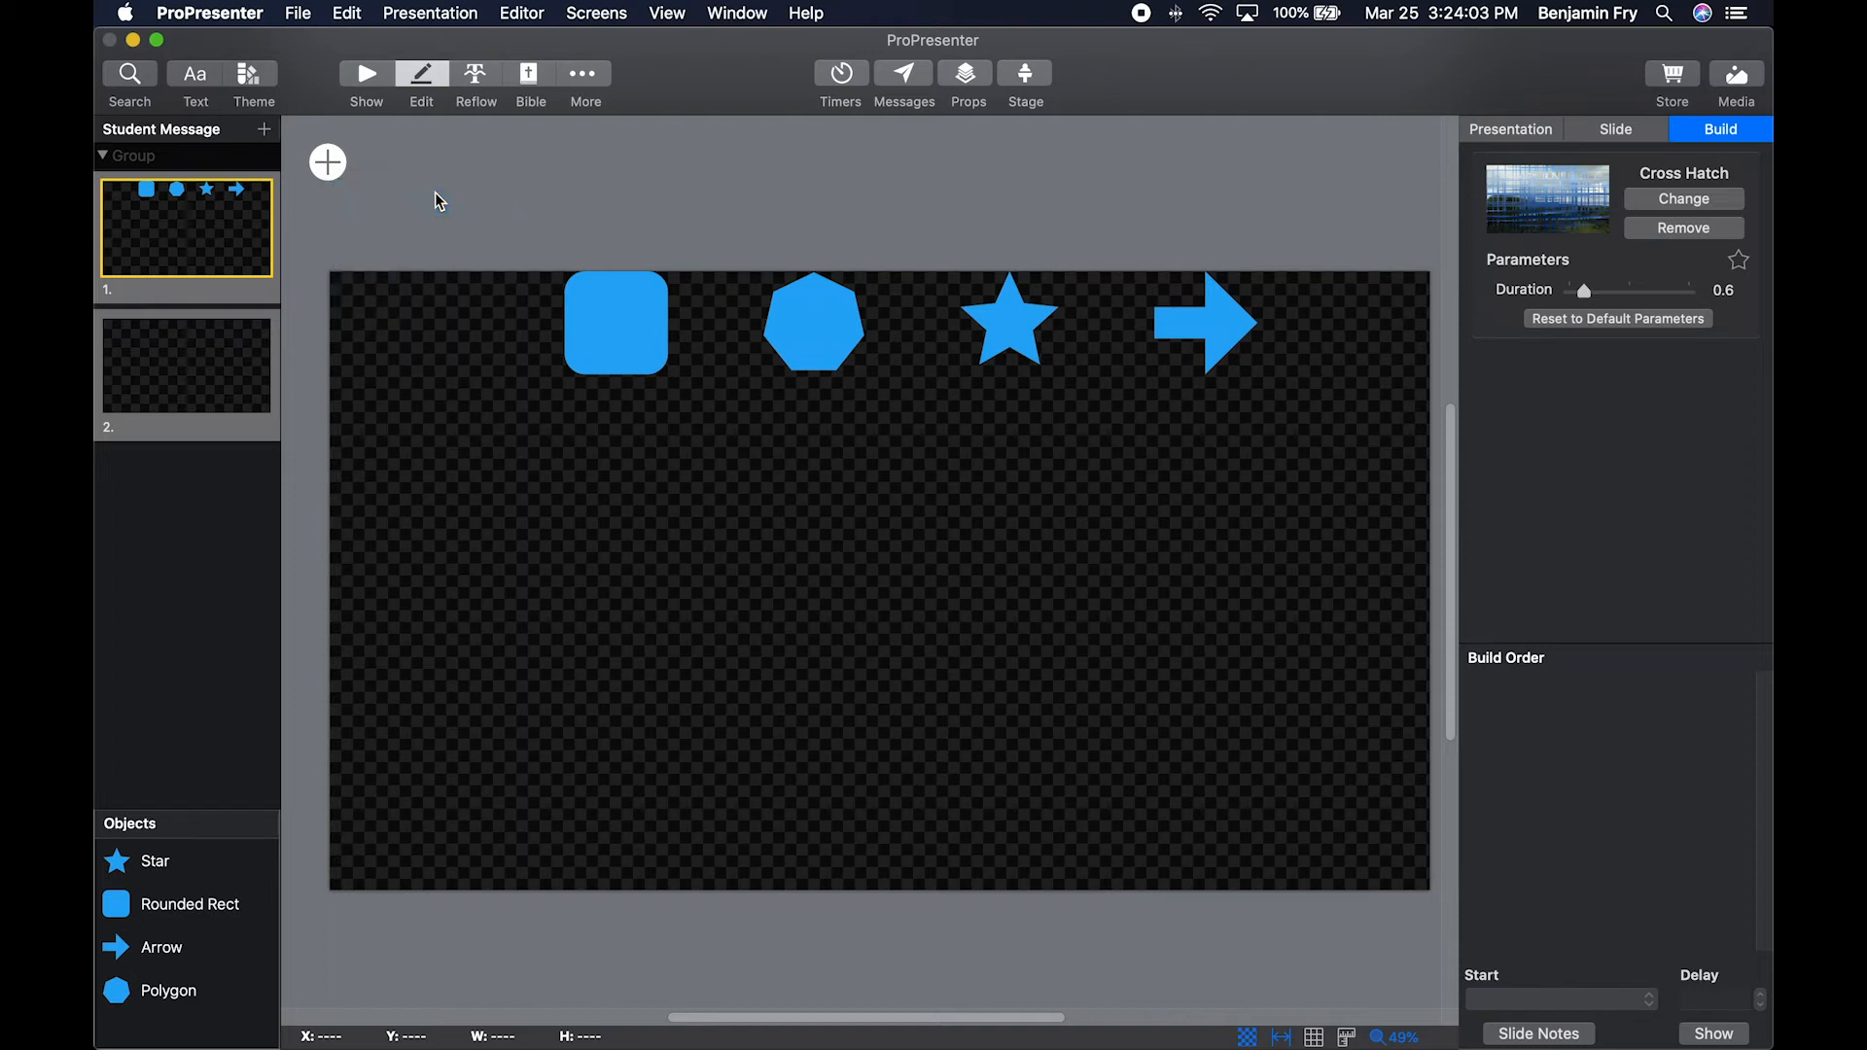
pyautogui.click(330, 164)
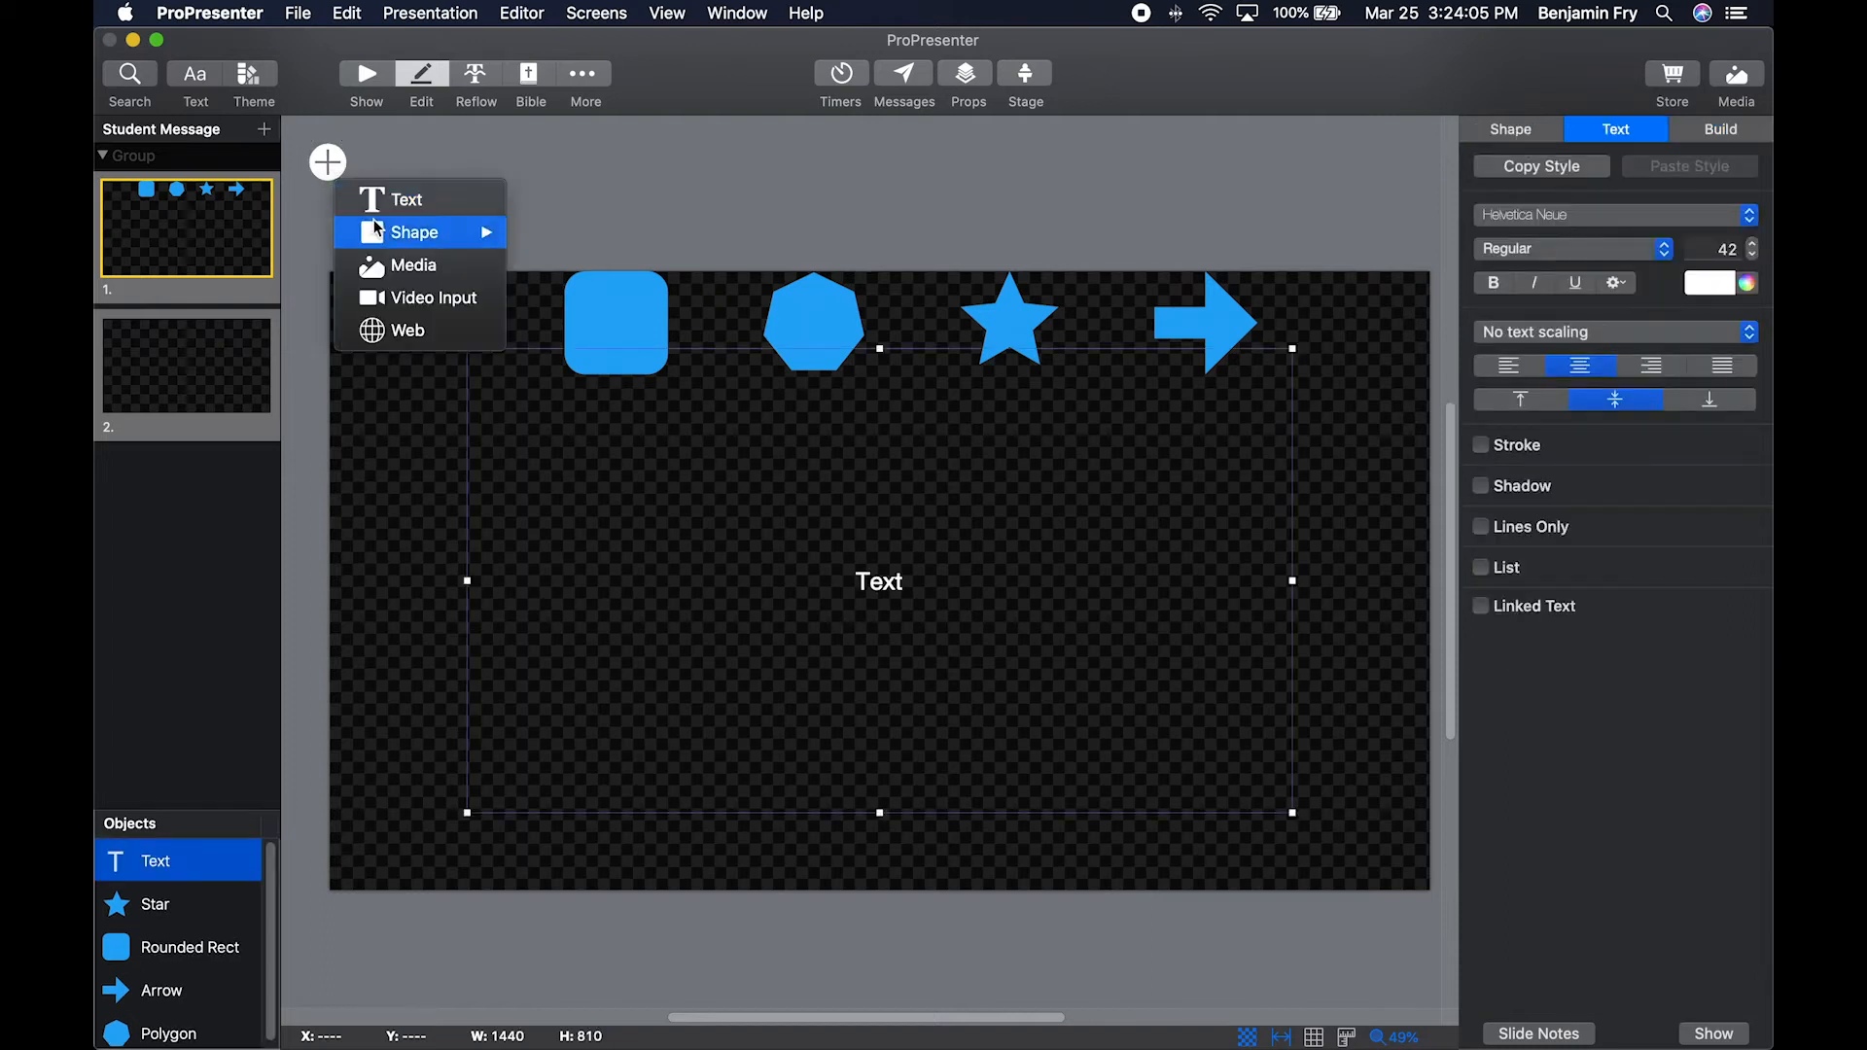
pyautogui.moveTo(389, 231)
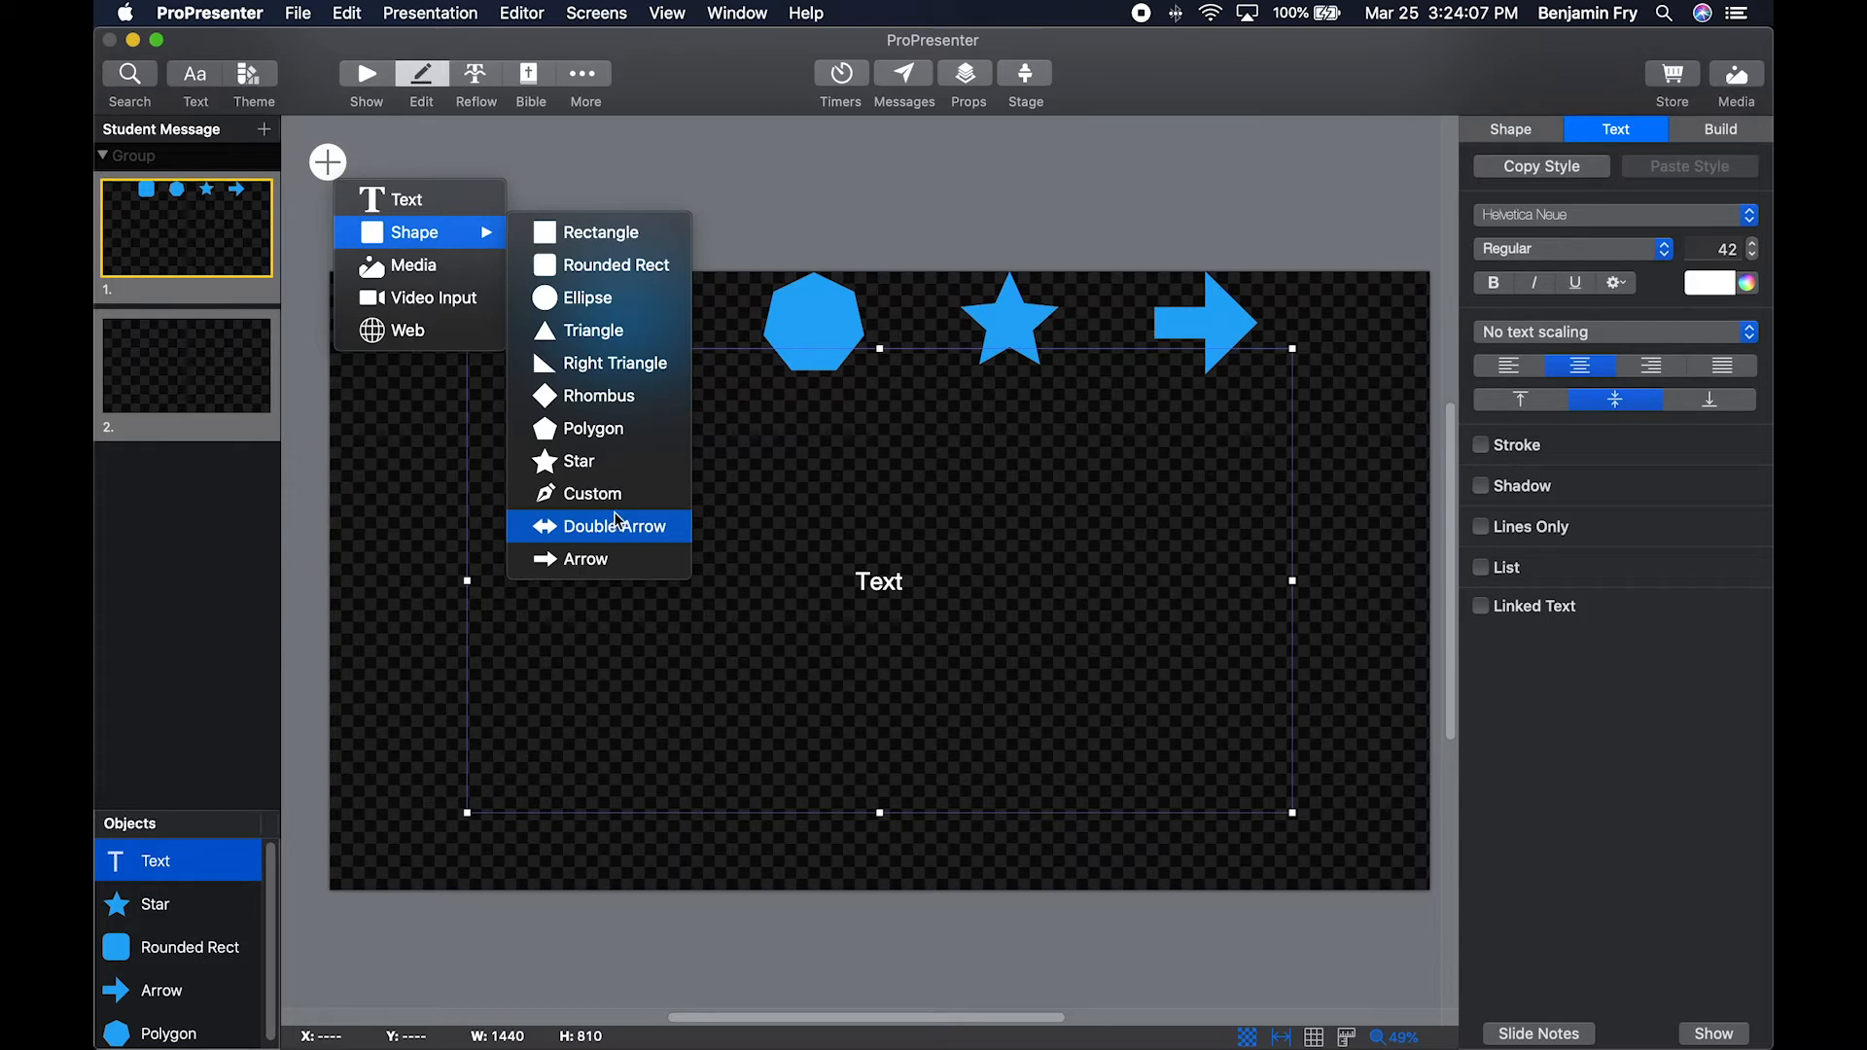
pyautogui.click(789, 222)
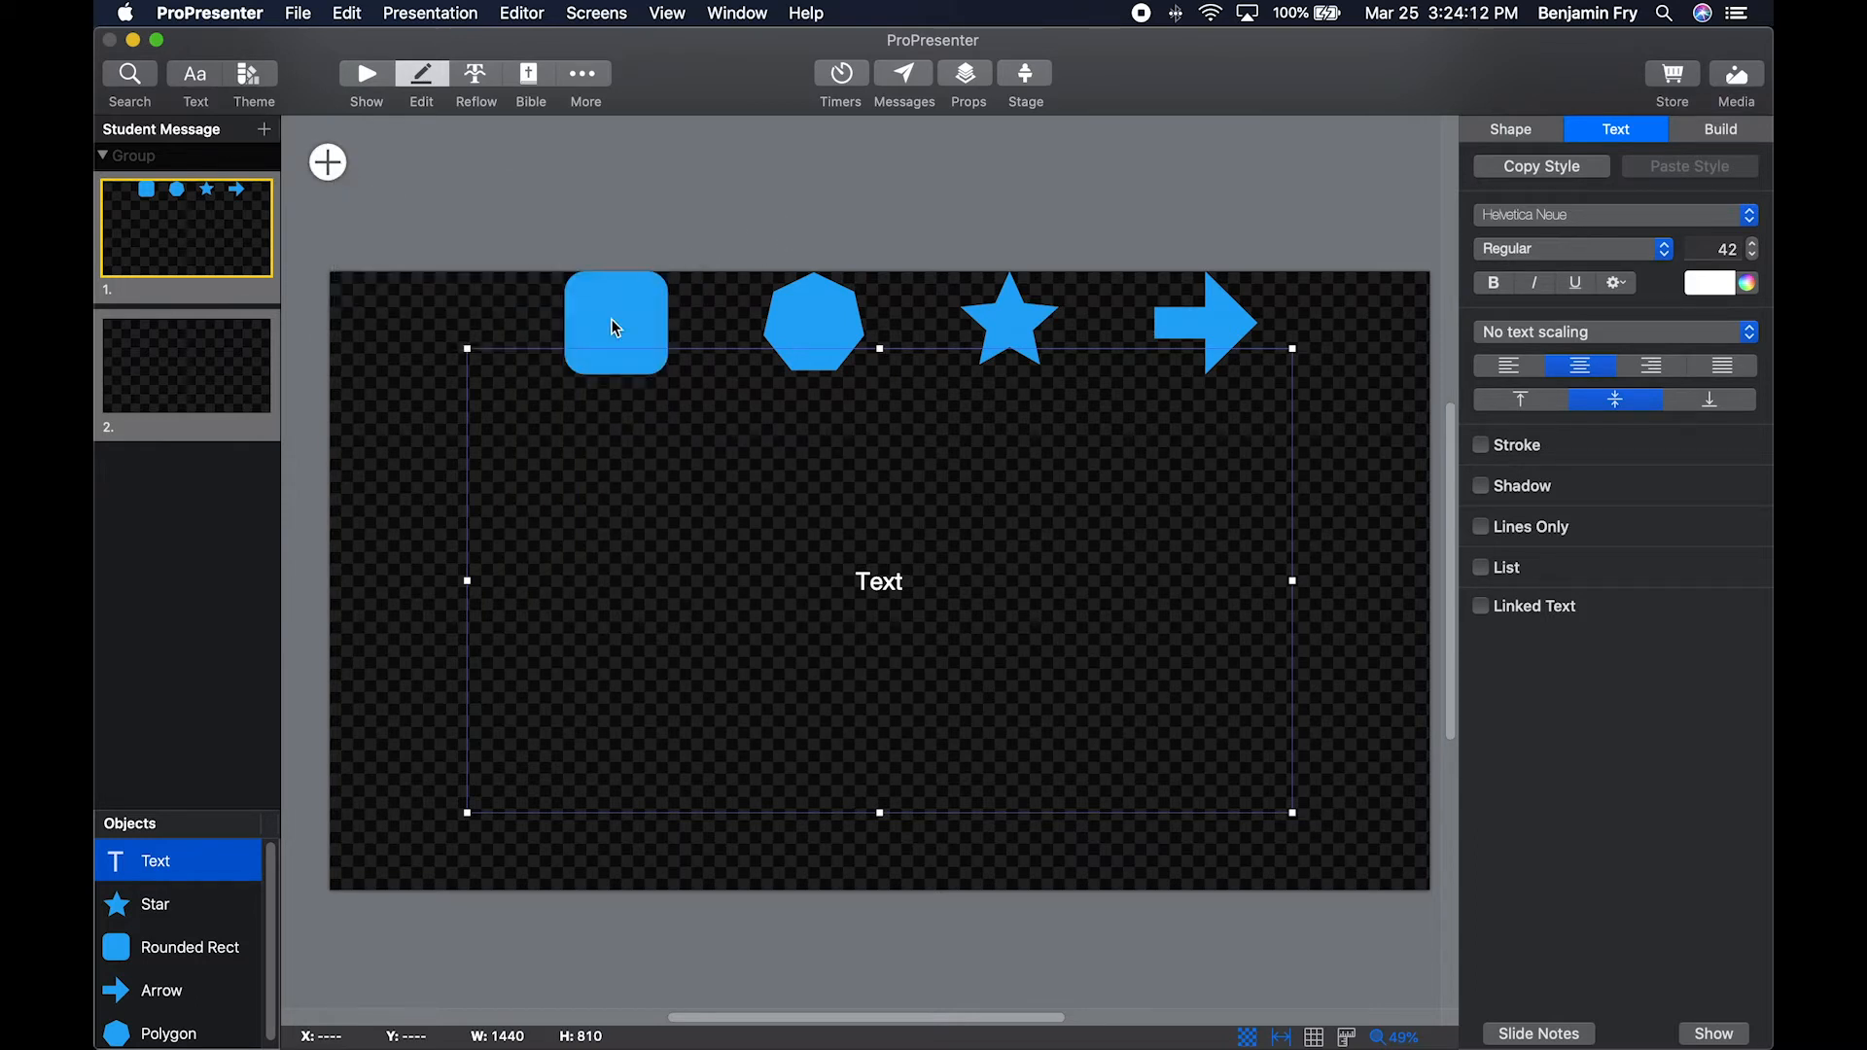
# Adjust the corner rounding of the rounded rectangle and reduce the polygon to five sides.
pyautogui.click(611, 320)
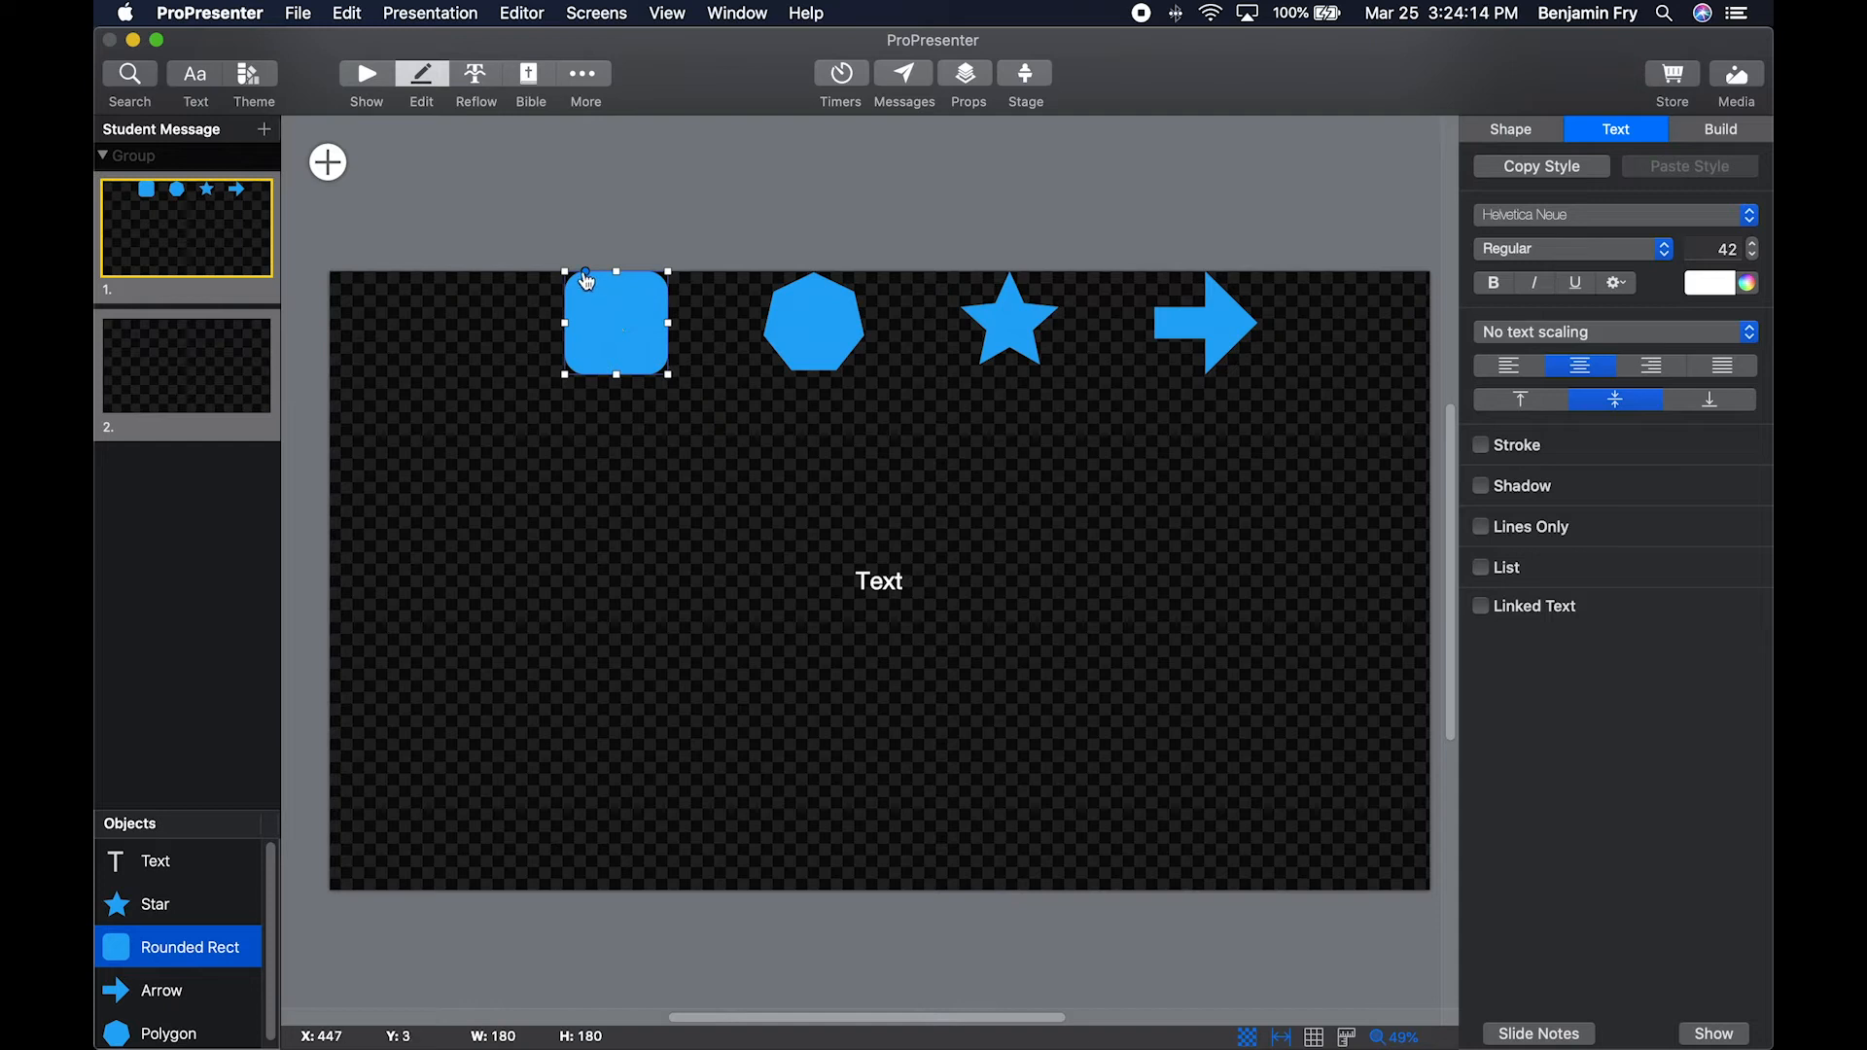
pyautogui.moveTo(592, 280)
pyautogui.mouseDown()
pyautogui.moveTo(613, 279)
pyautogui.moveTo(588, 280)
pyautogui.mouseUp()
pyautogui.click(816, 332)
pyautogui.moveTo(791, 410)
pyautogui.mouseDown()
pyautogui.moveTo(838, 410)
pyautogui.moveTo(784, 409)
pyautogui.mouseUp()
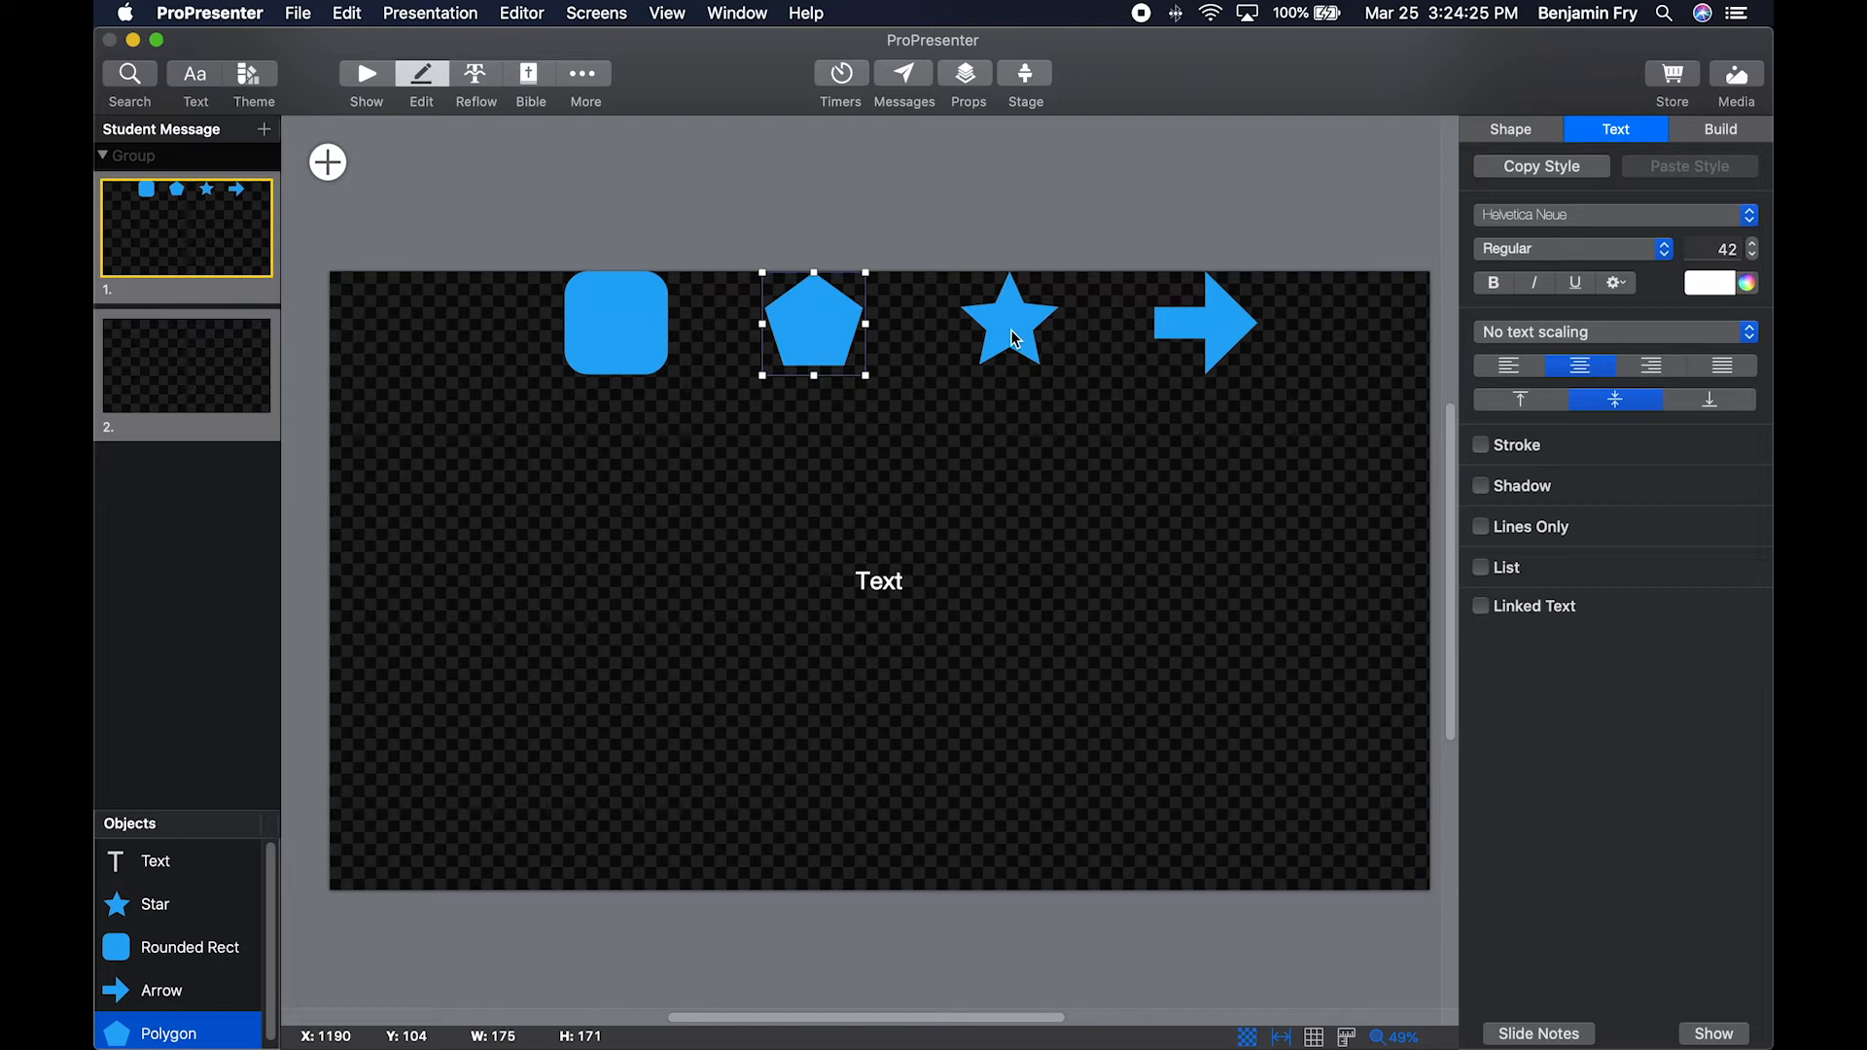
# Set the star to 11 points with shallower tips, and shorten the head of the arrow.
pyautogui.click(1016, 335)
pyautogui.moveTo(1018, 330); pyautogui.dragTo(1028, 296)
pyautogui.moveTo(990, 410); pyautogui.dragTo(1028, 409)
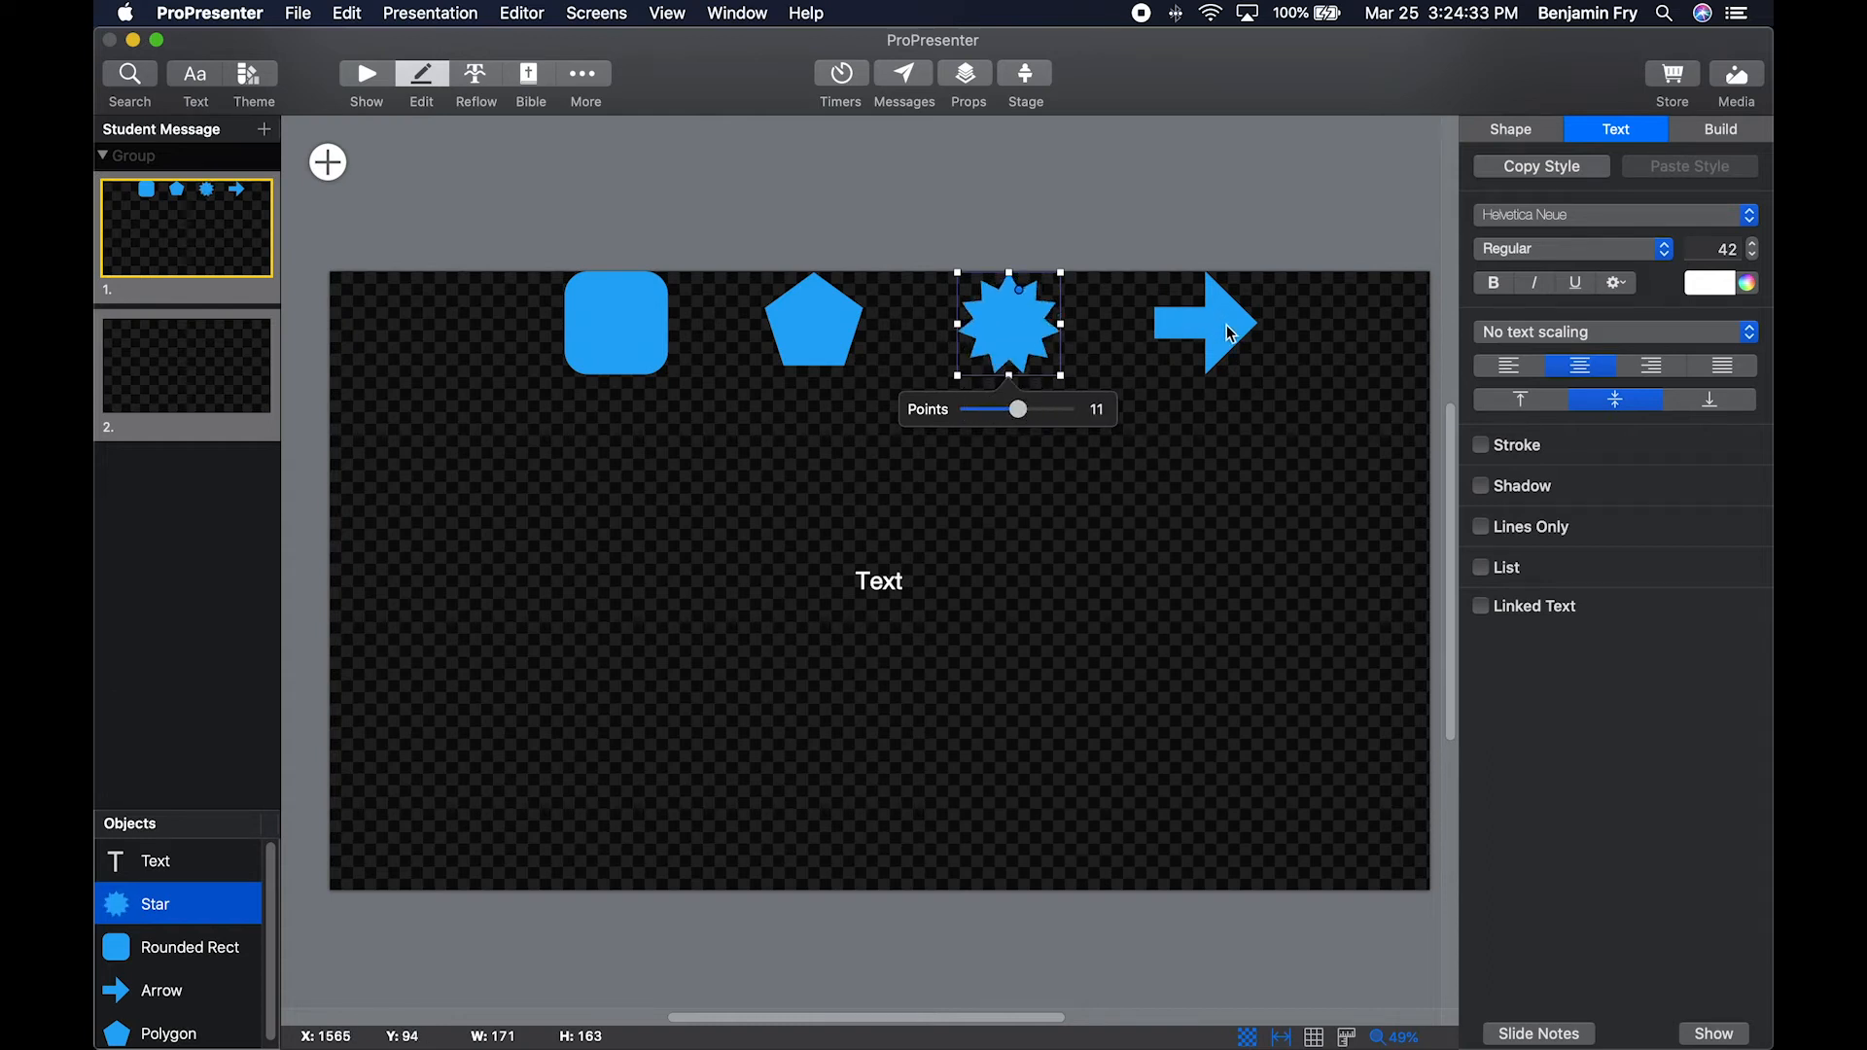
pyautogui.click(1216, 321)
pyautogui.moveTo(1212, 315); pyautogui.dragTo(1225, 317)
# Draw a closed custom shape with straight and curved edges, about 140 by 128, in the slide's upper-left area.
pyautogui.click(328, 162)
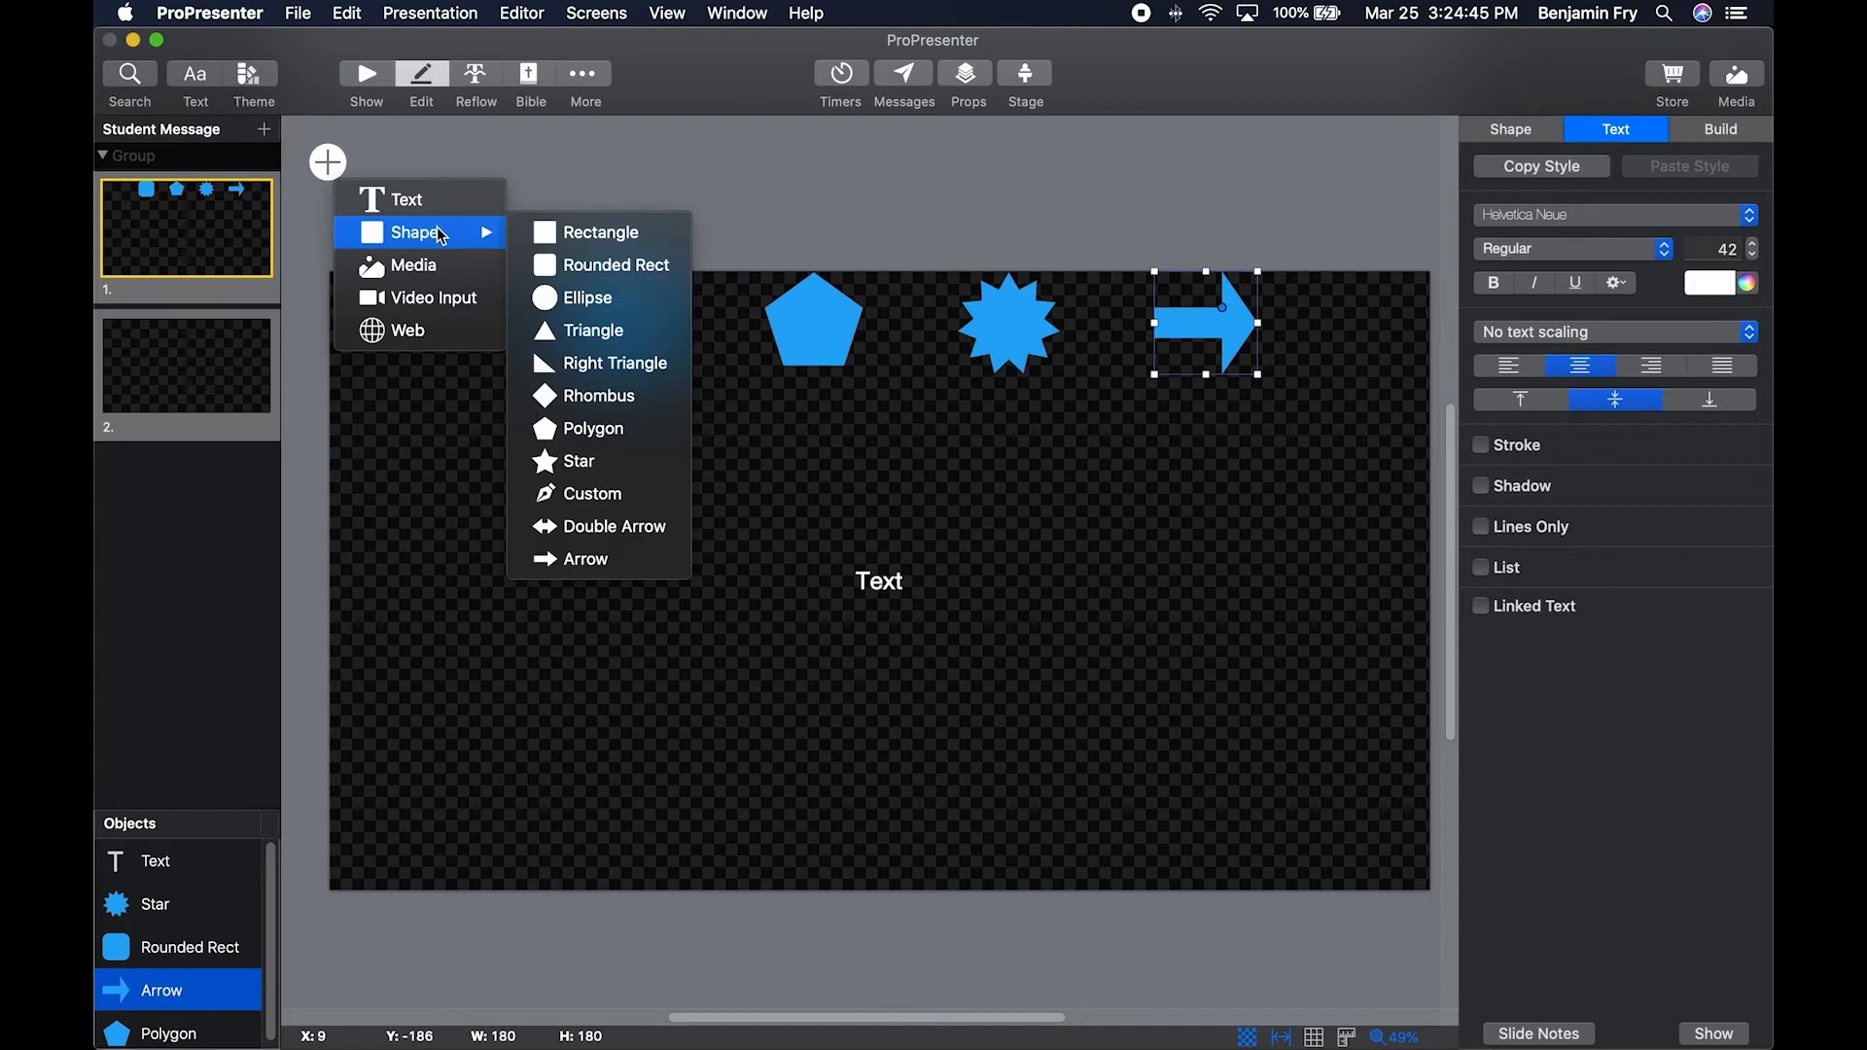
pyautogui.click(476, 406)
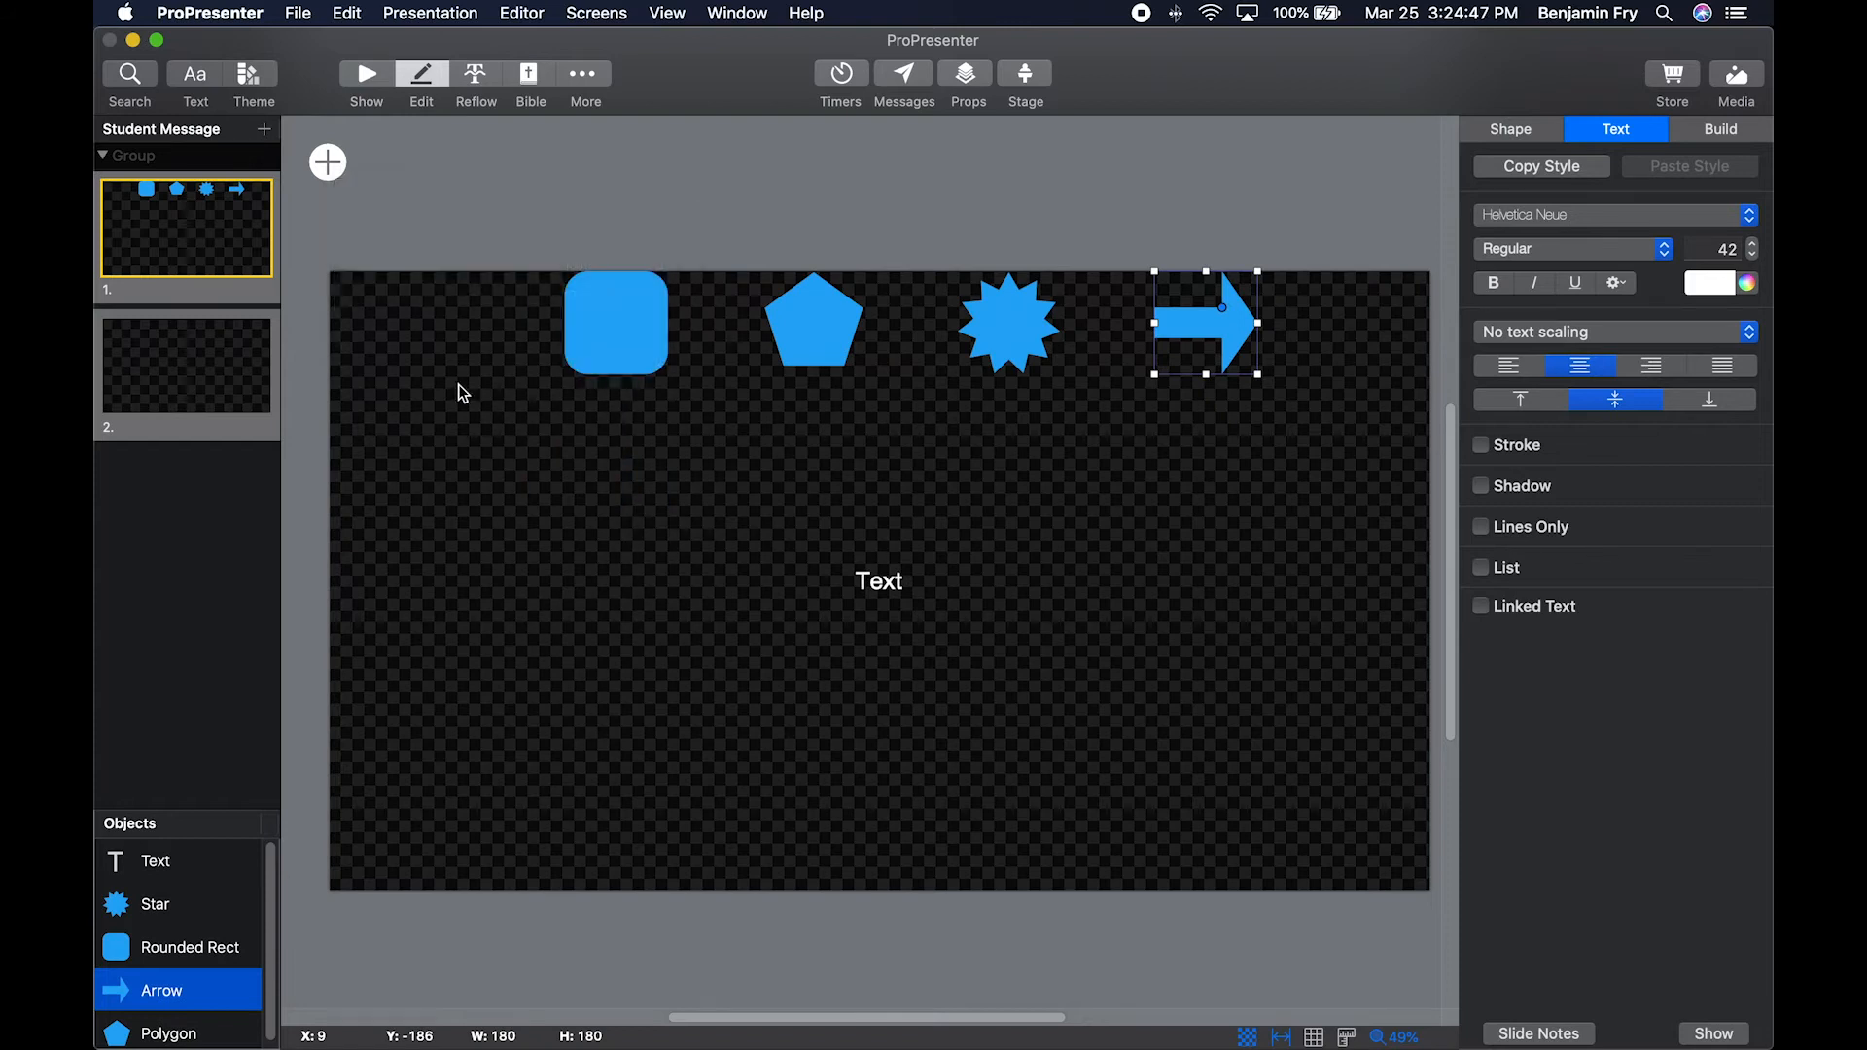
pyautogui.click(414, 313)
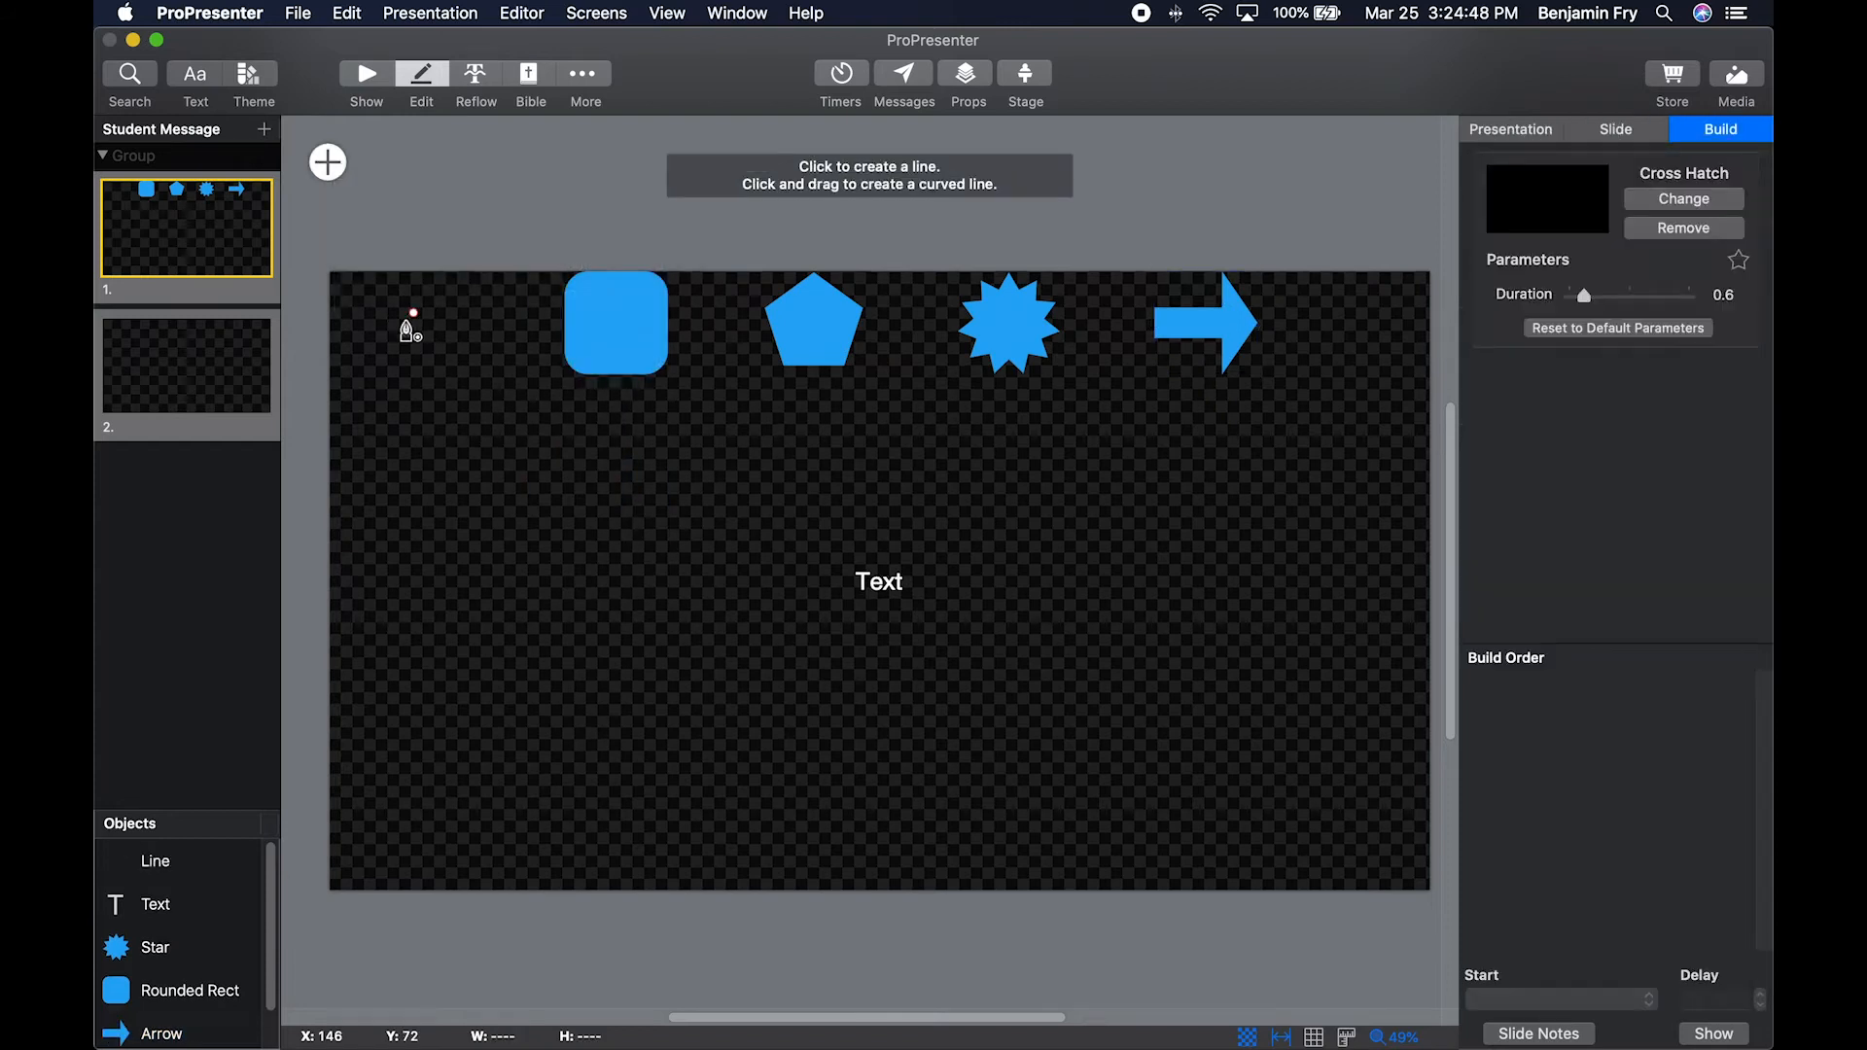
pyautogui.click(375, 383)
pyautogui.click(453, 381)
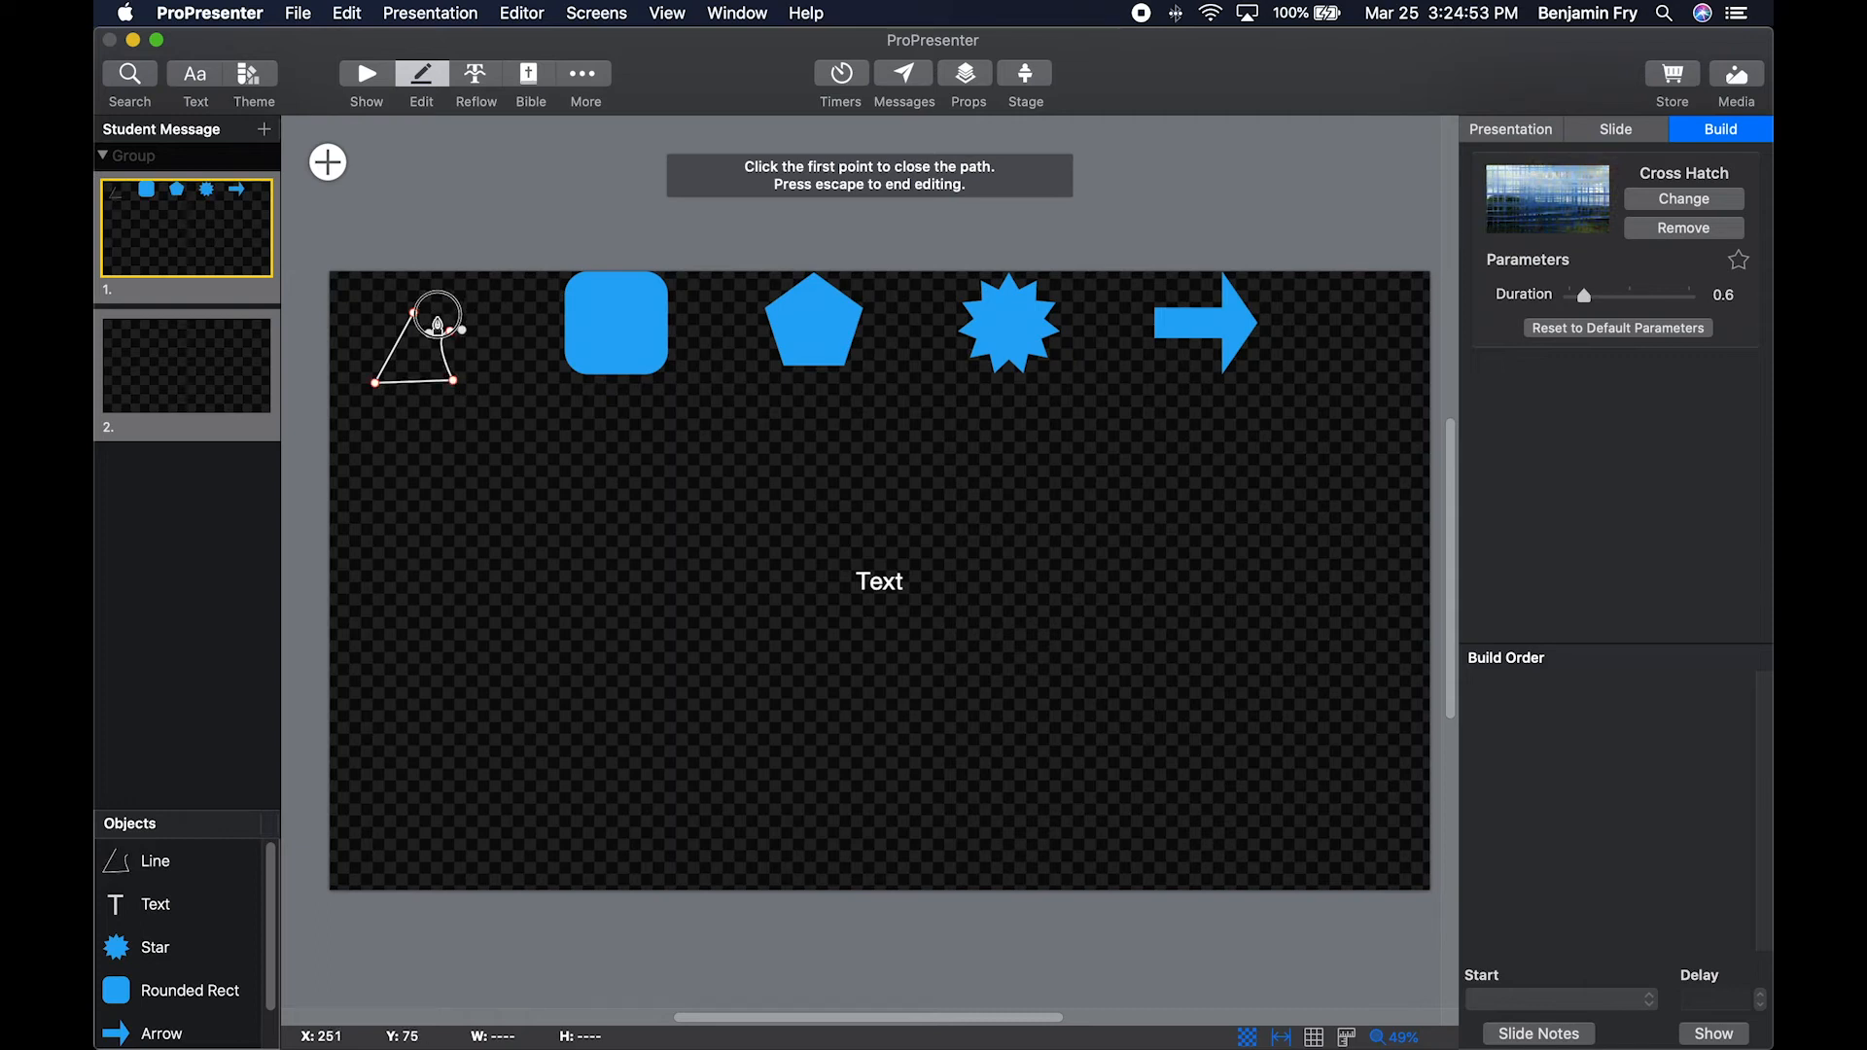
pyautogui.click(451, 332)
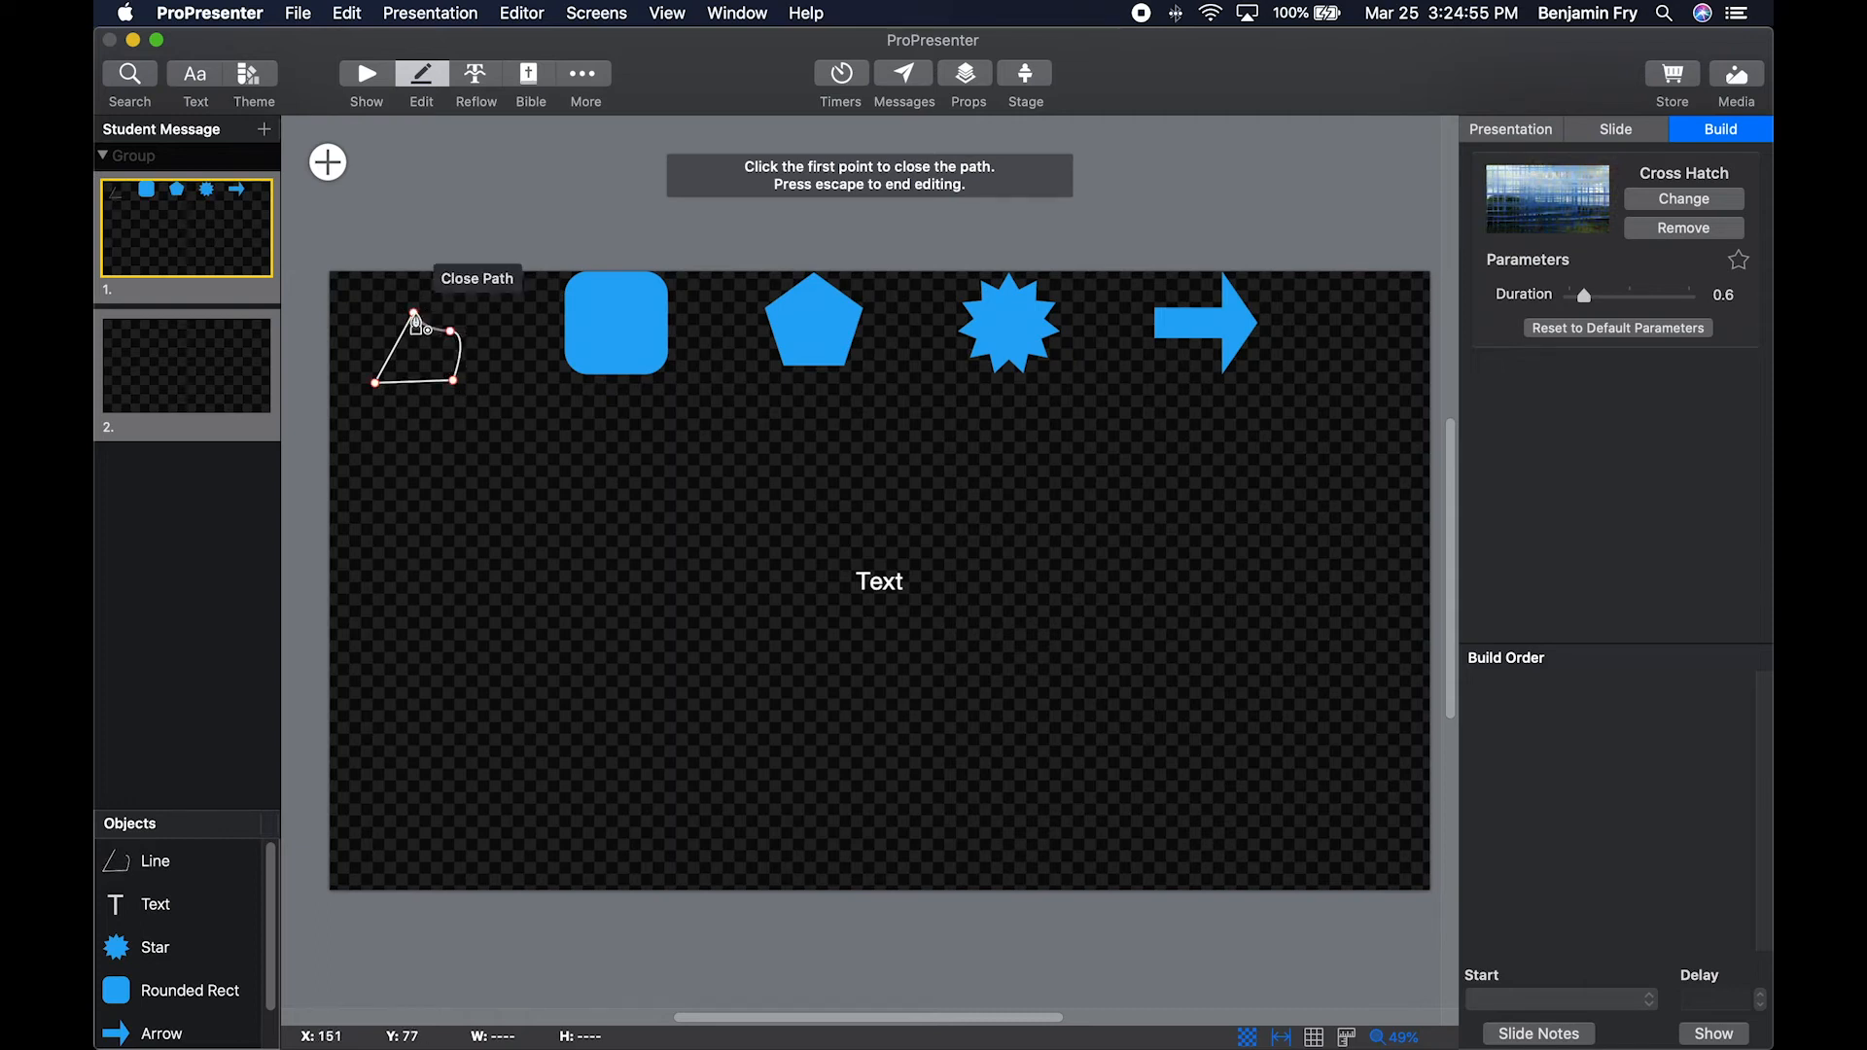
pyautogui.click(415, 314)
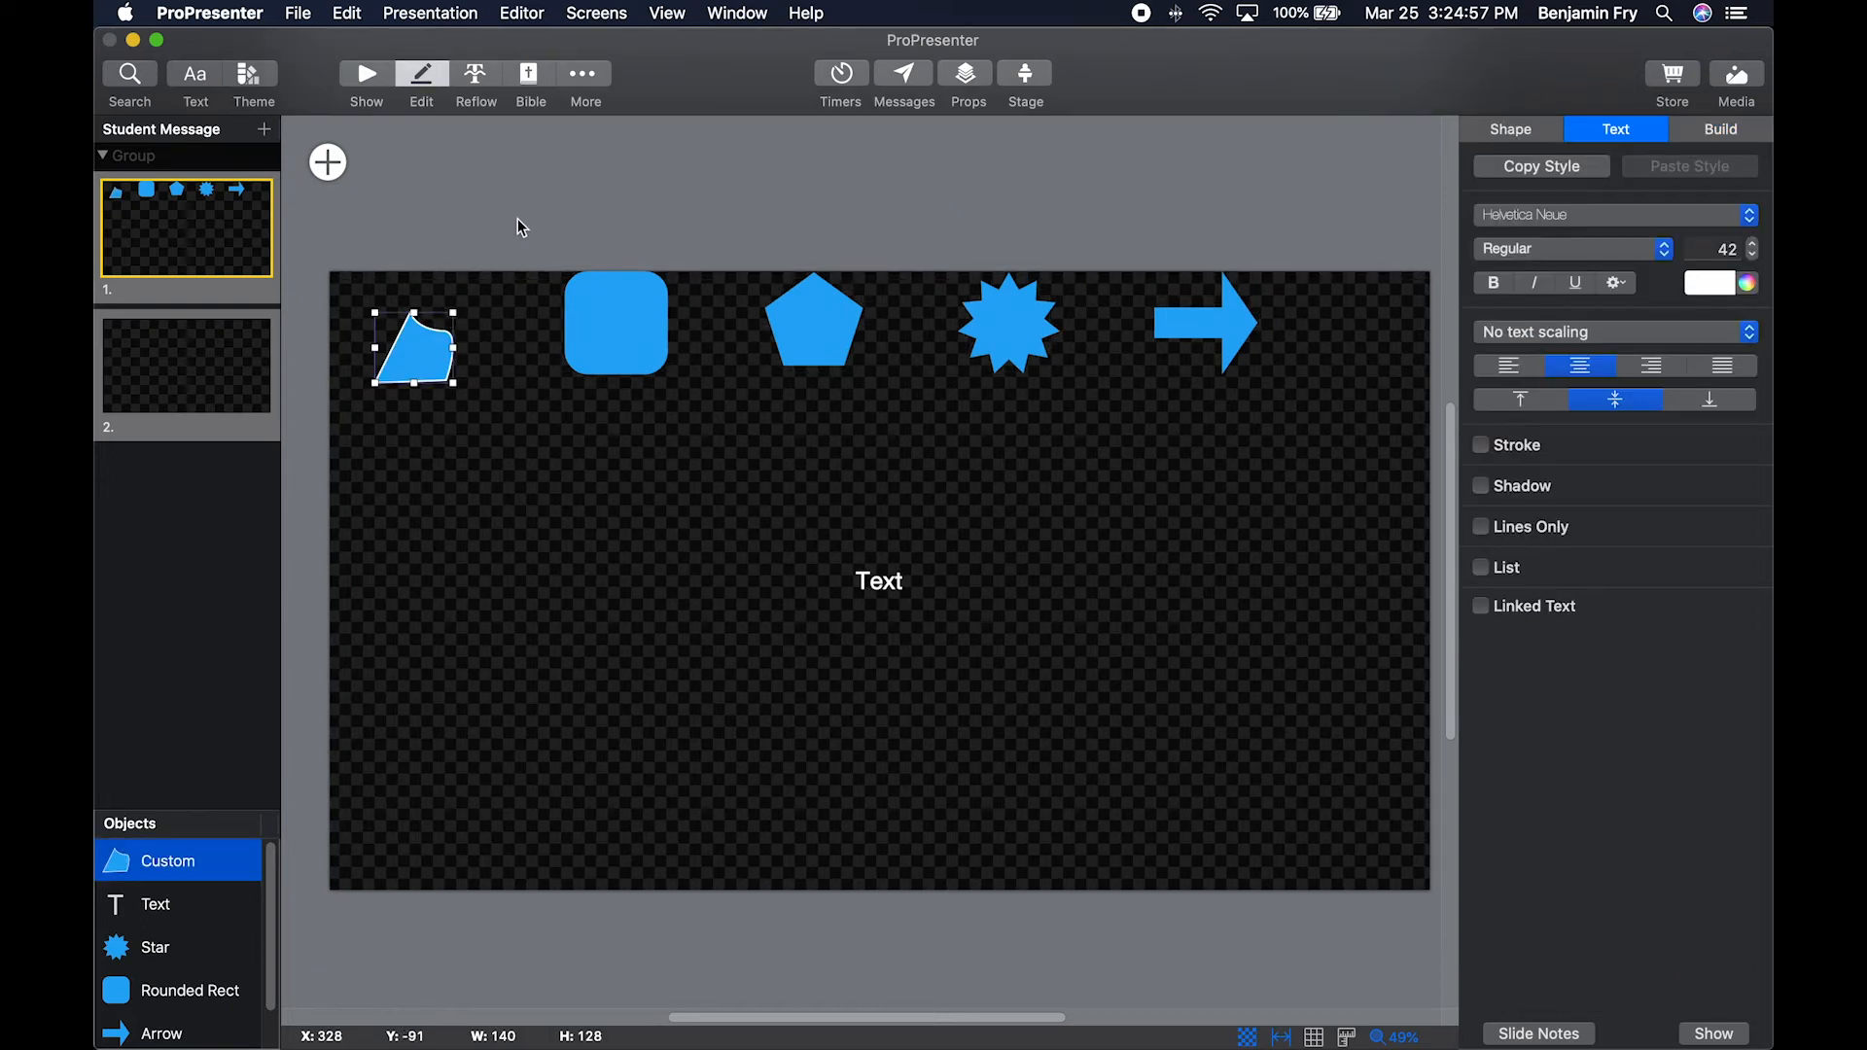
# Add Song Credits.jpg to slide 1 as a media object and undo that addition.
pyautogui.click(336, 163)
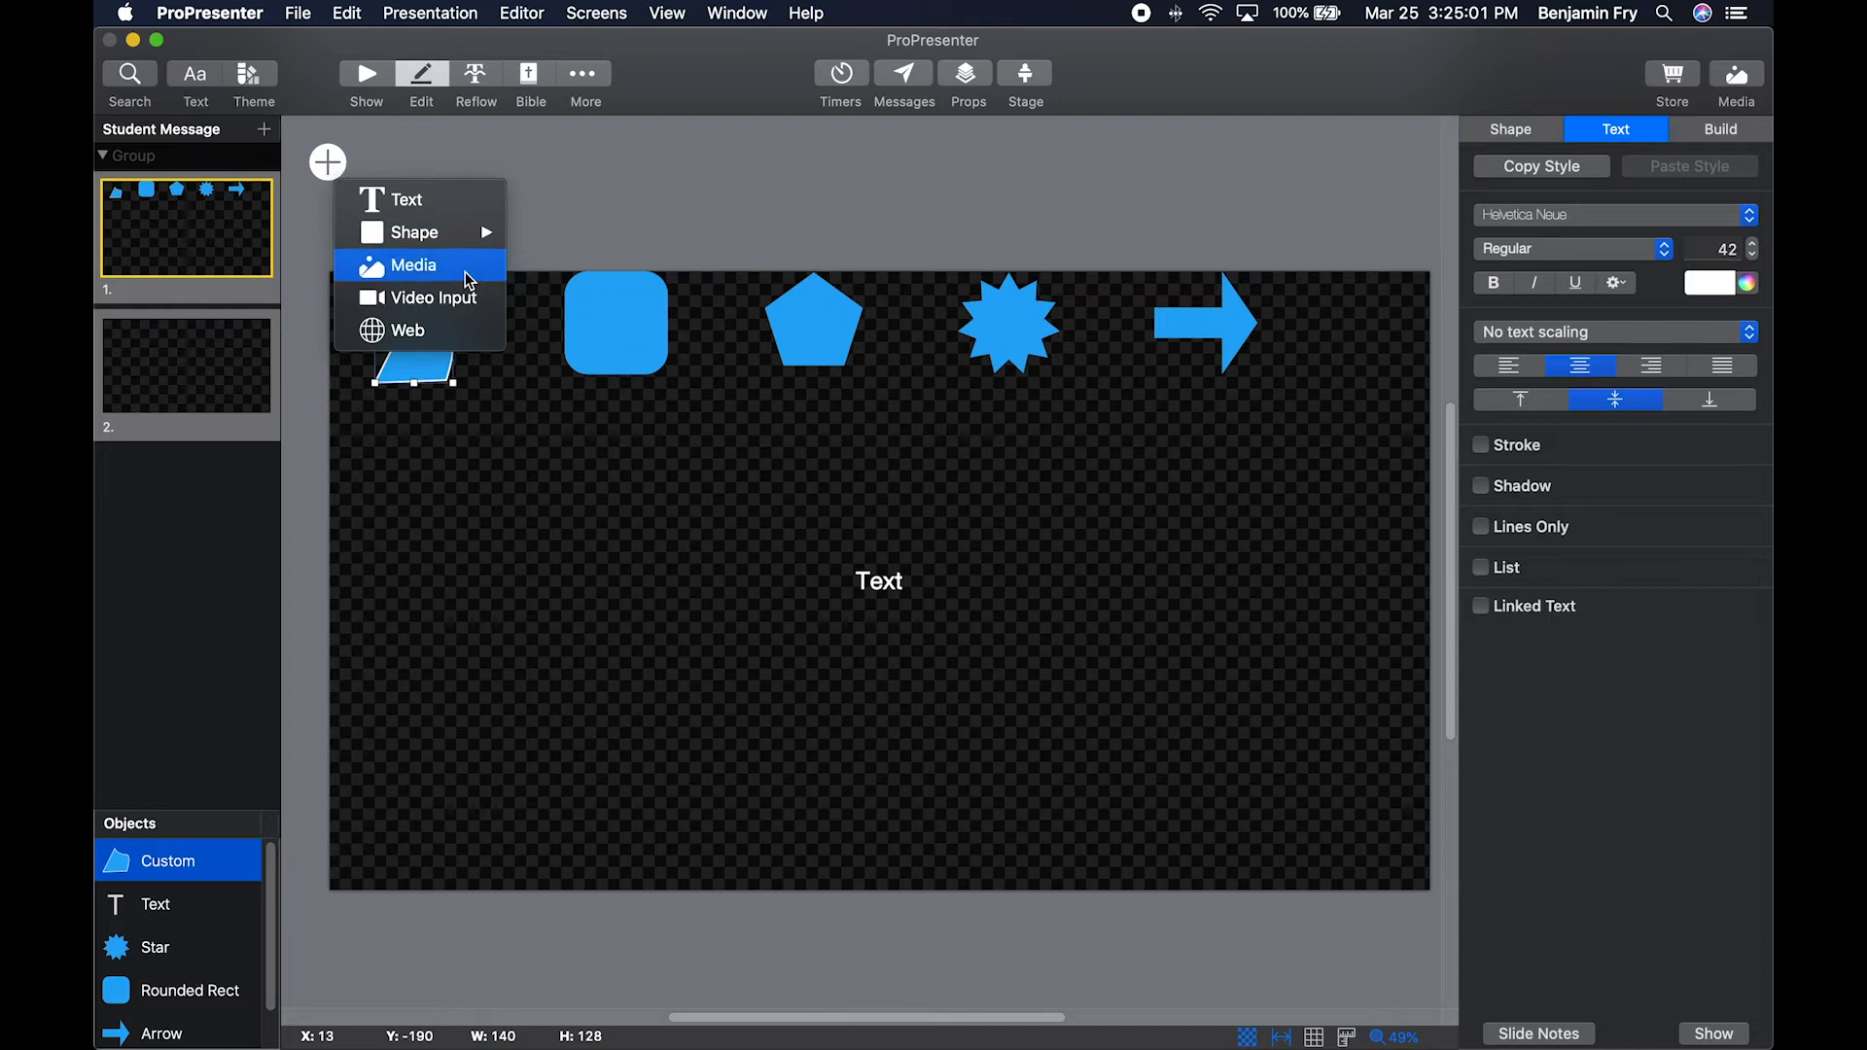
pyautogui.press('Escape')
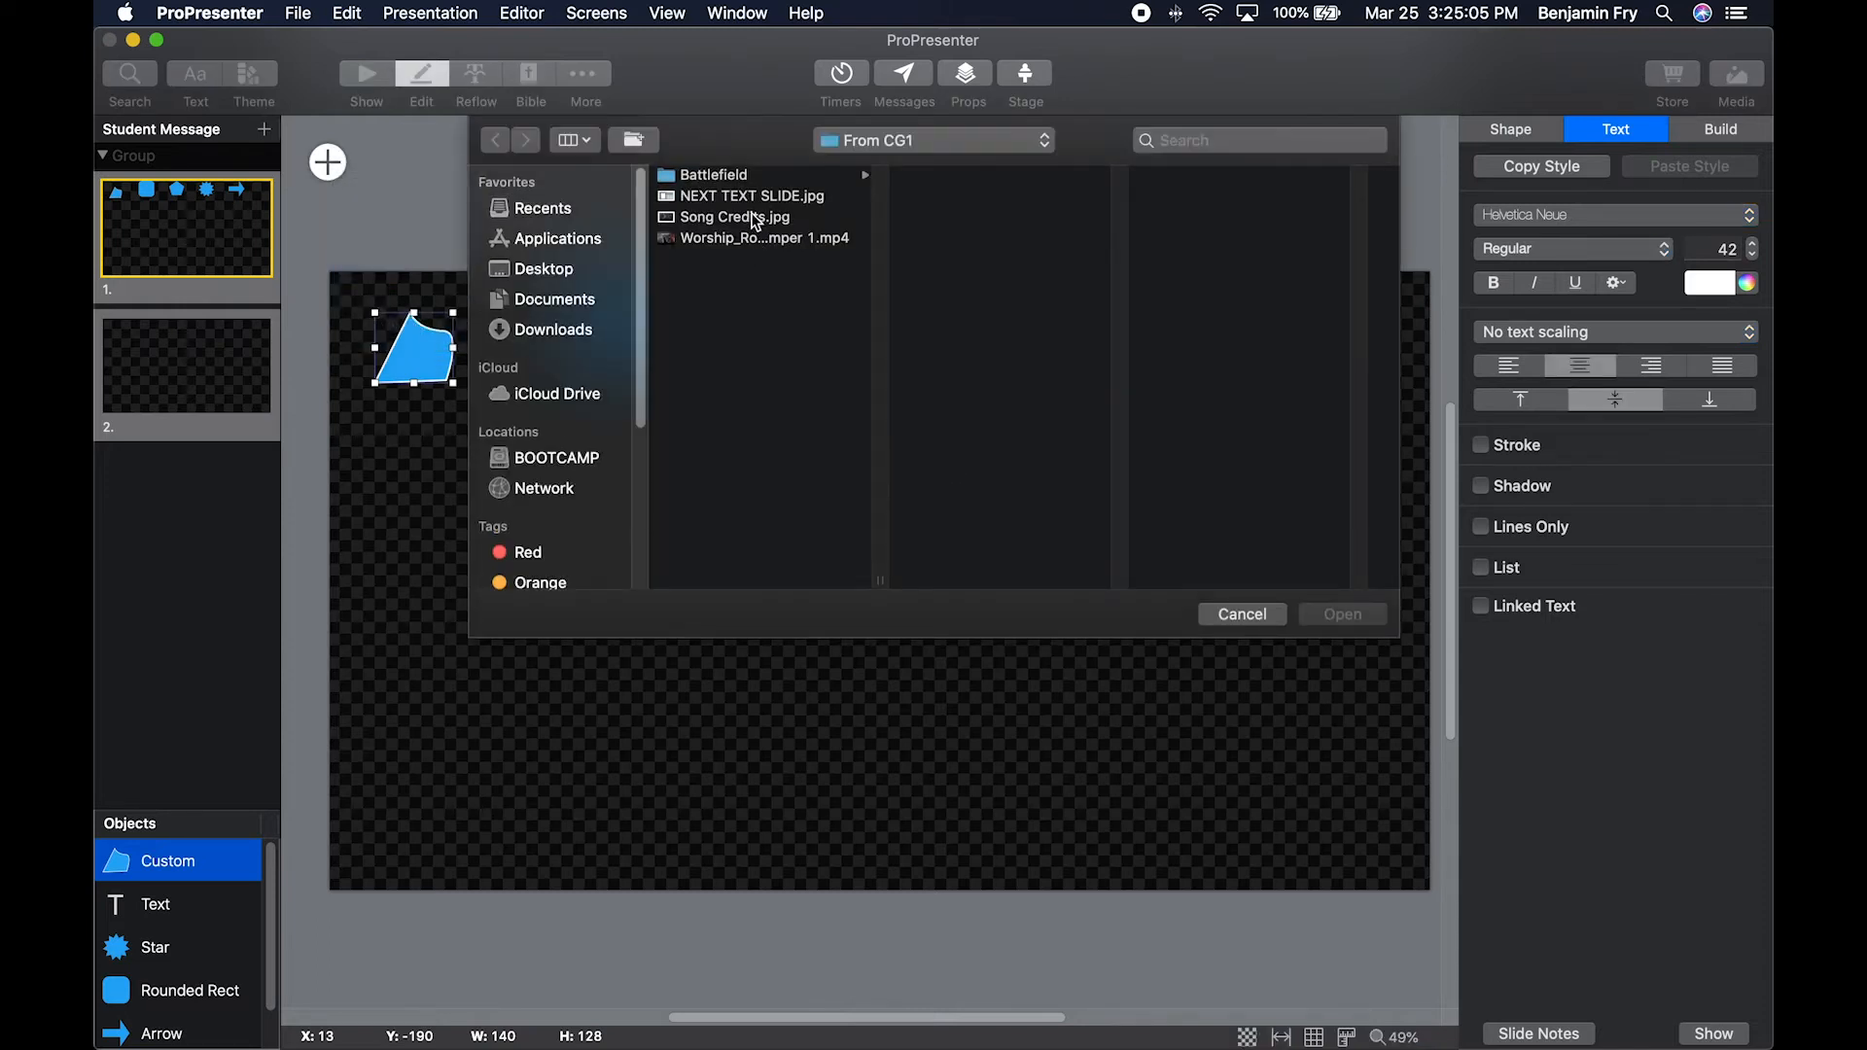
pyautogui.click(755, 218)
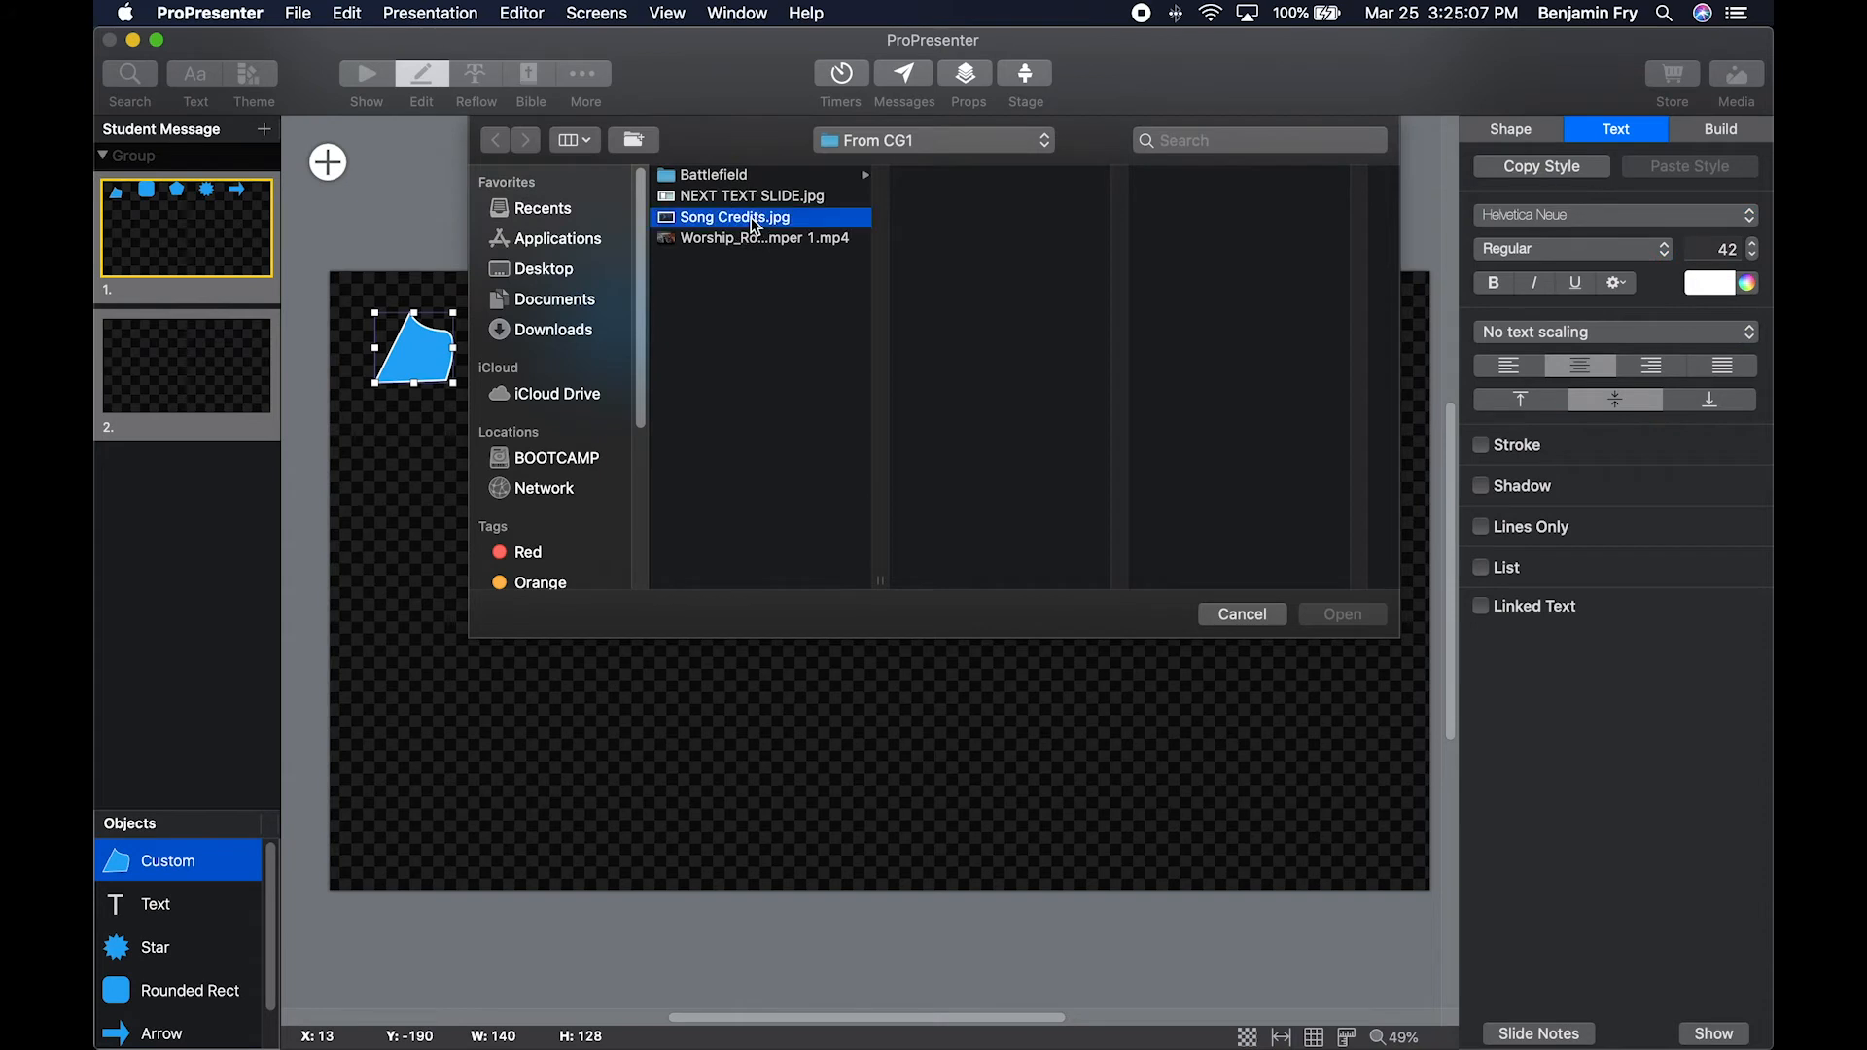
pyautogui.click(1352, 618)
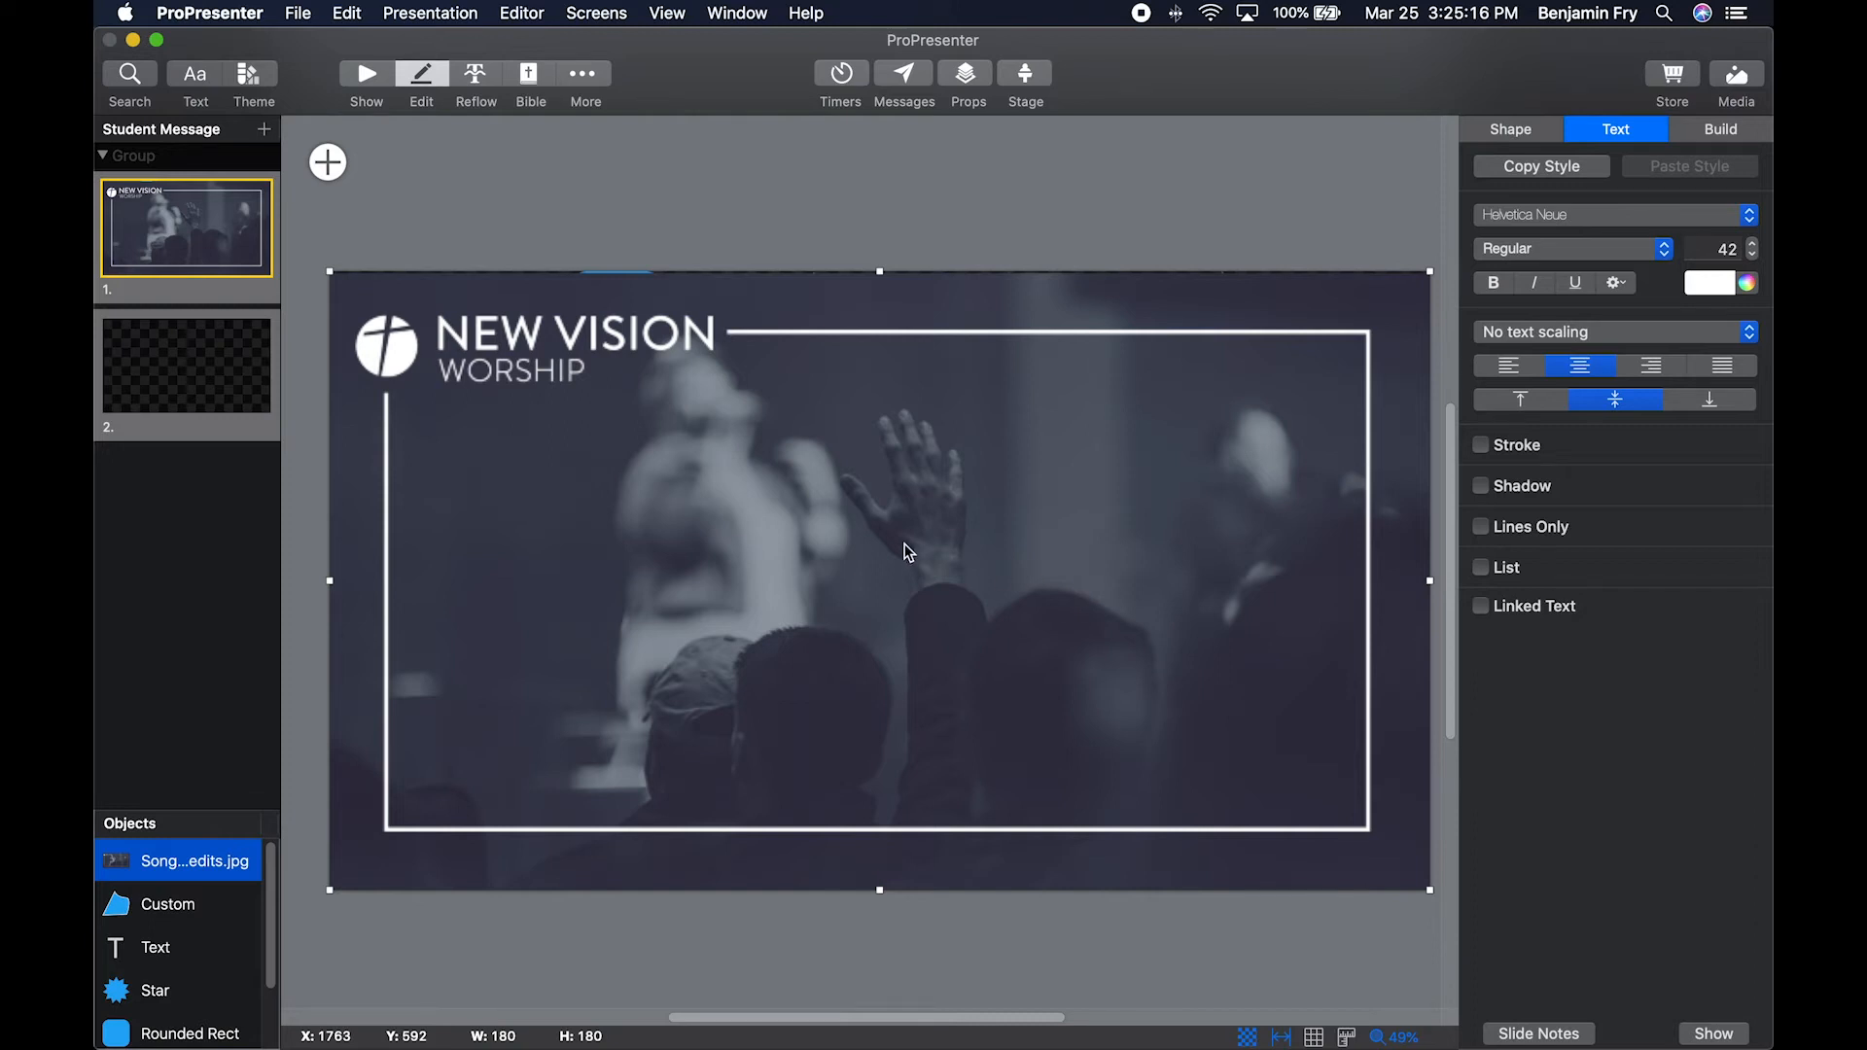
pyautogui.press('super+z')
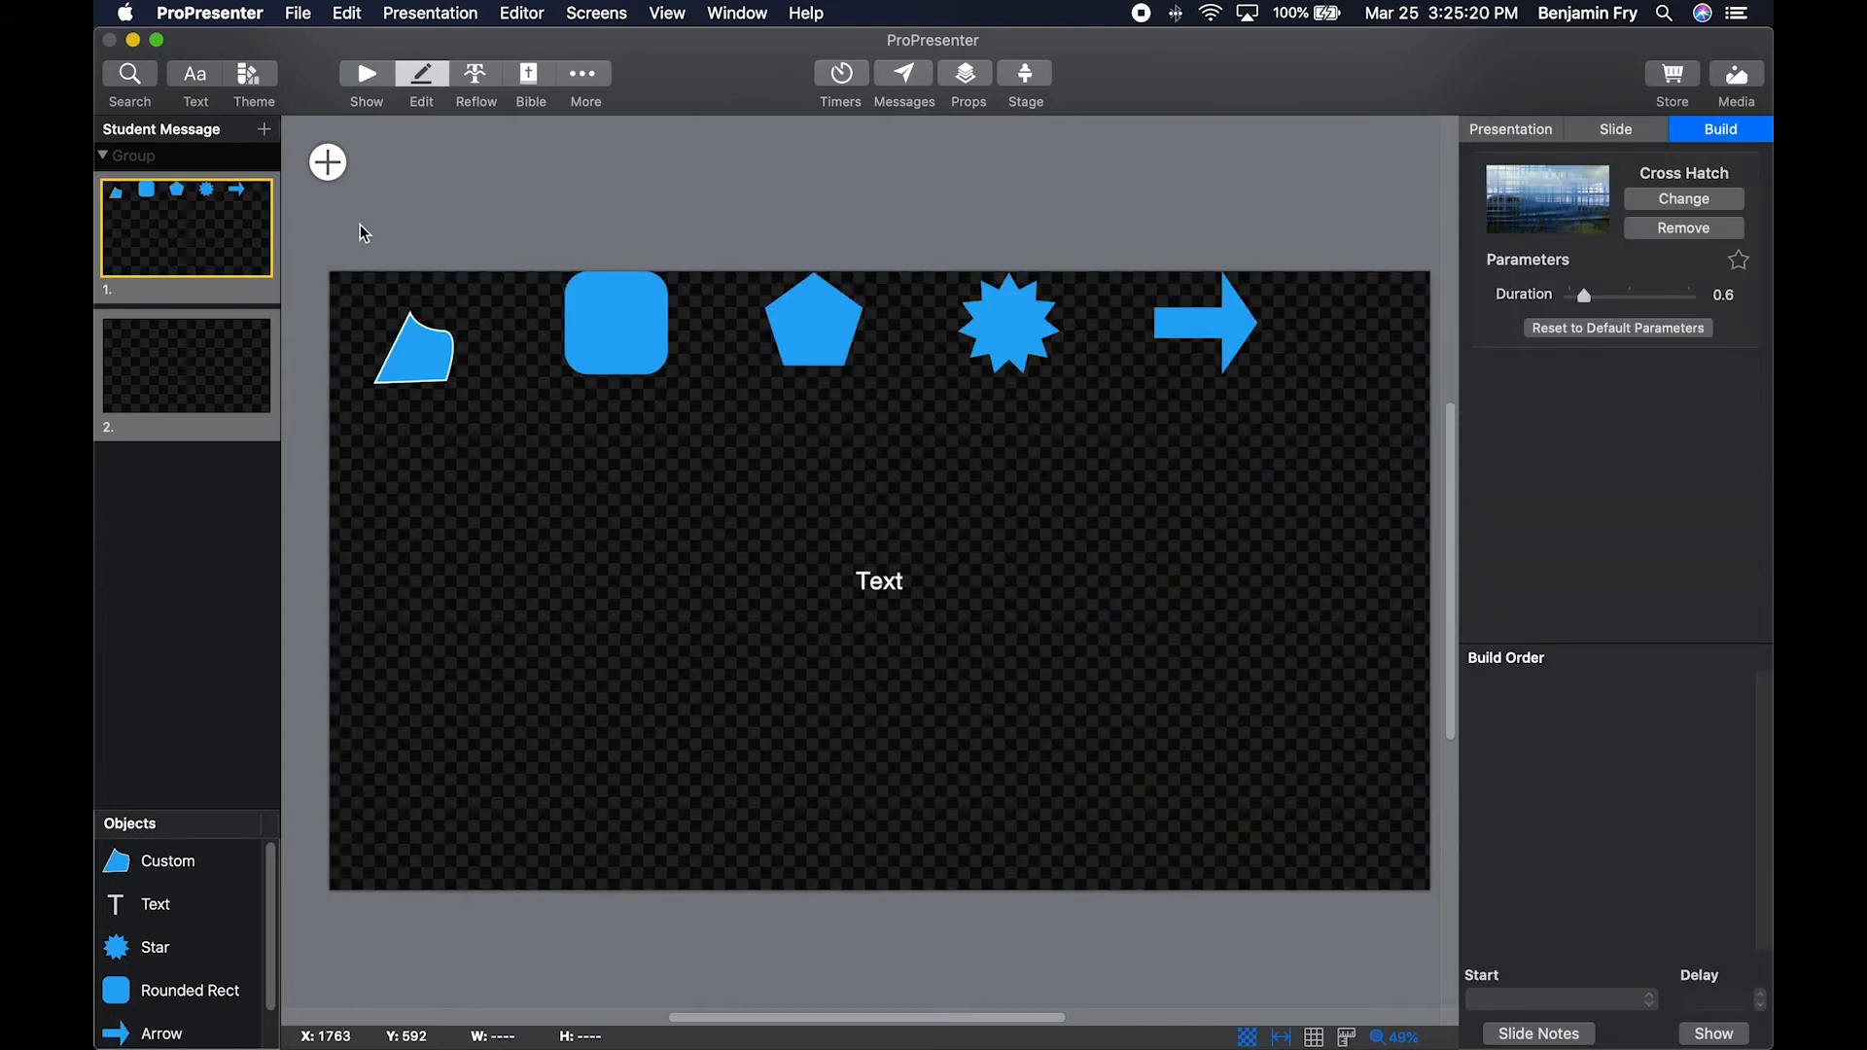
# Add a video input object to slide 1 and move it slightly upward.
pyautogui.click(335, 161)
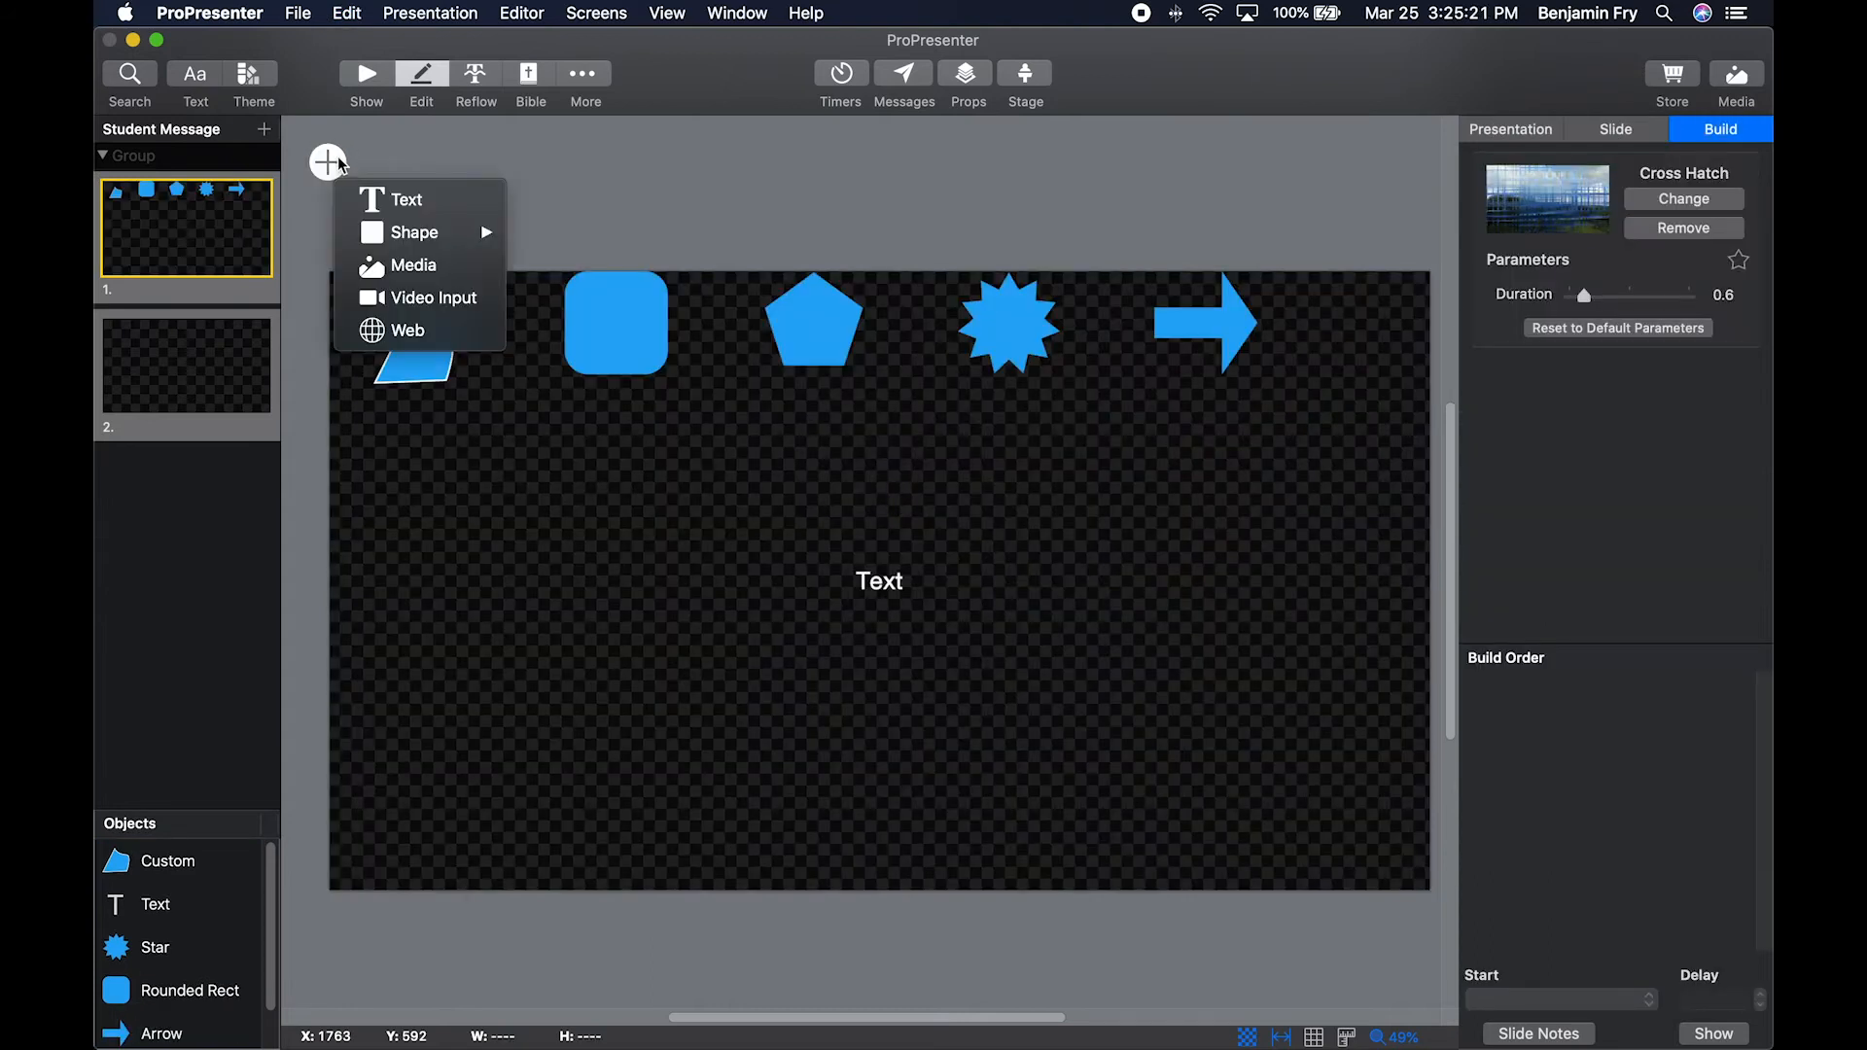
pyautogui.click(426, 301)
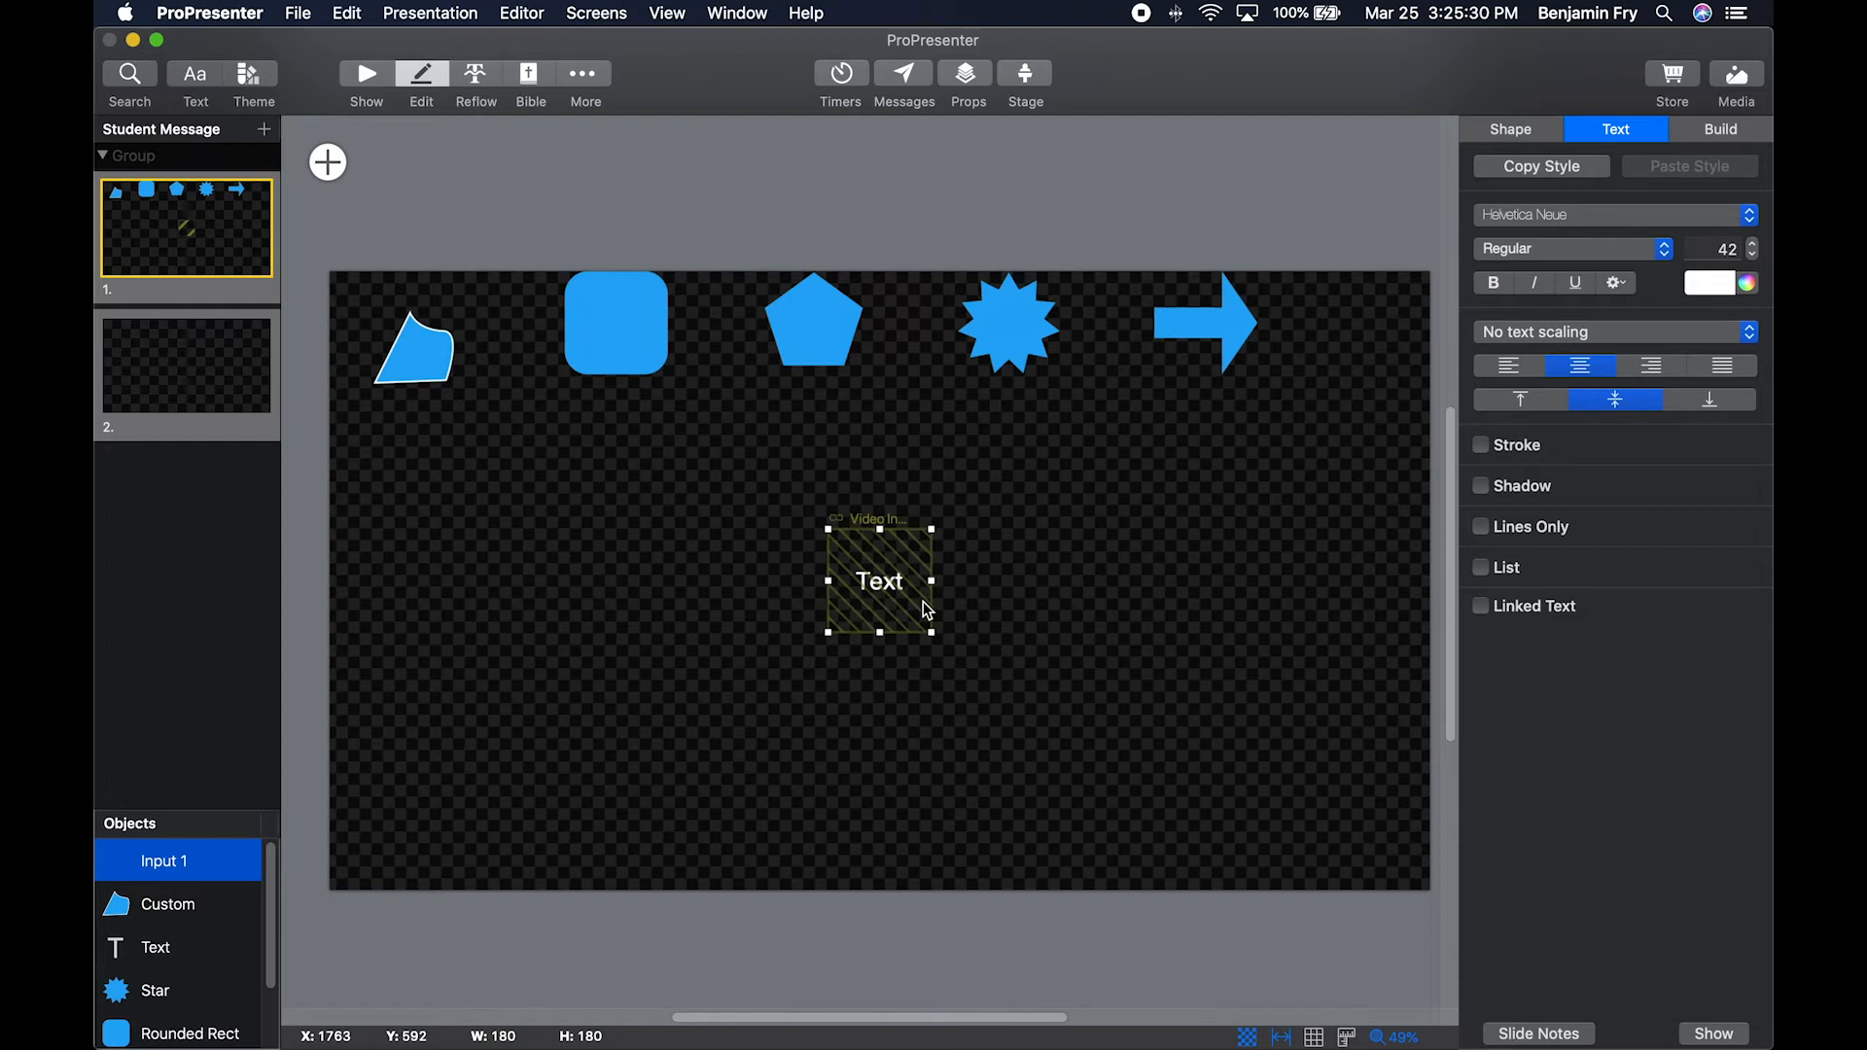
pyautogui.moveTo(888, 538); pyautogui.dragTo(895, 479)
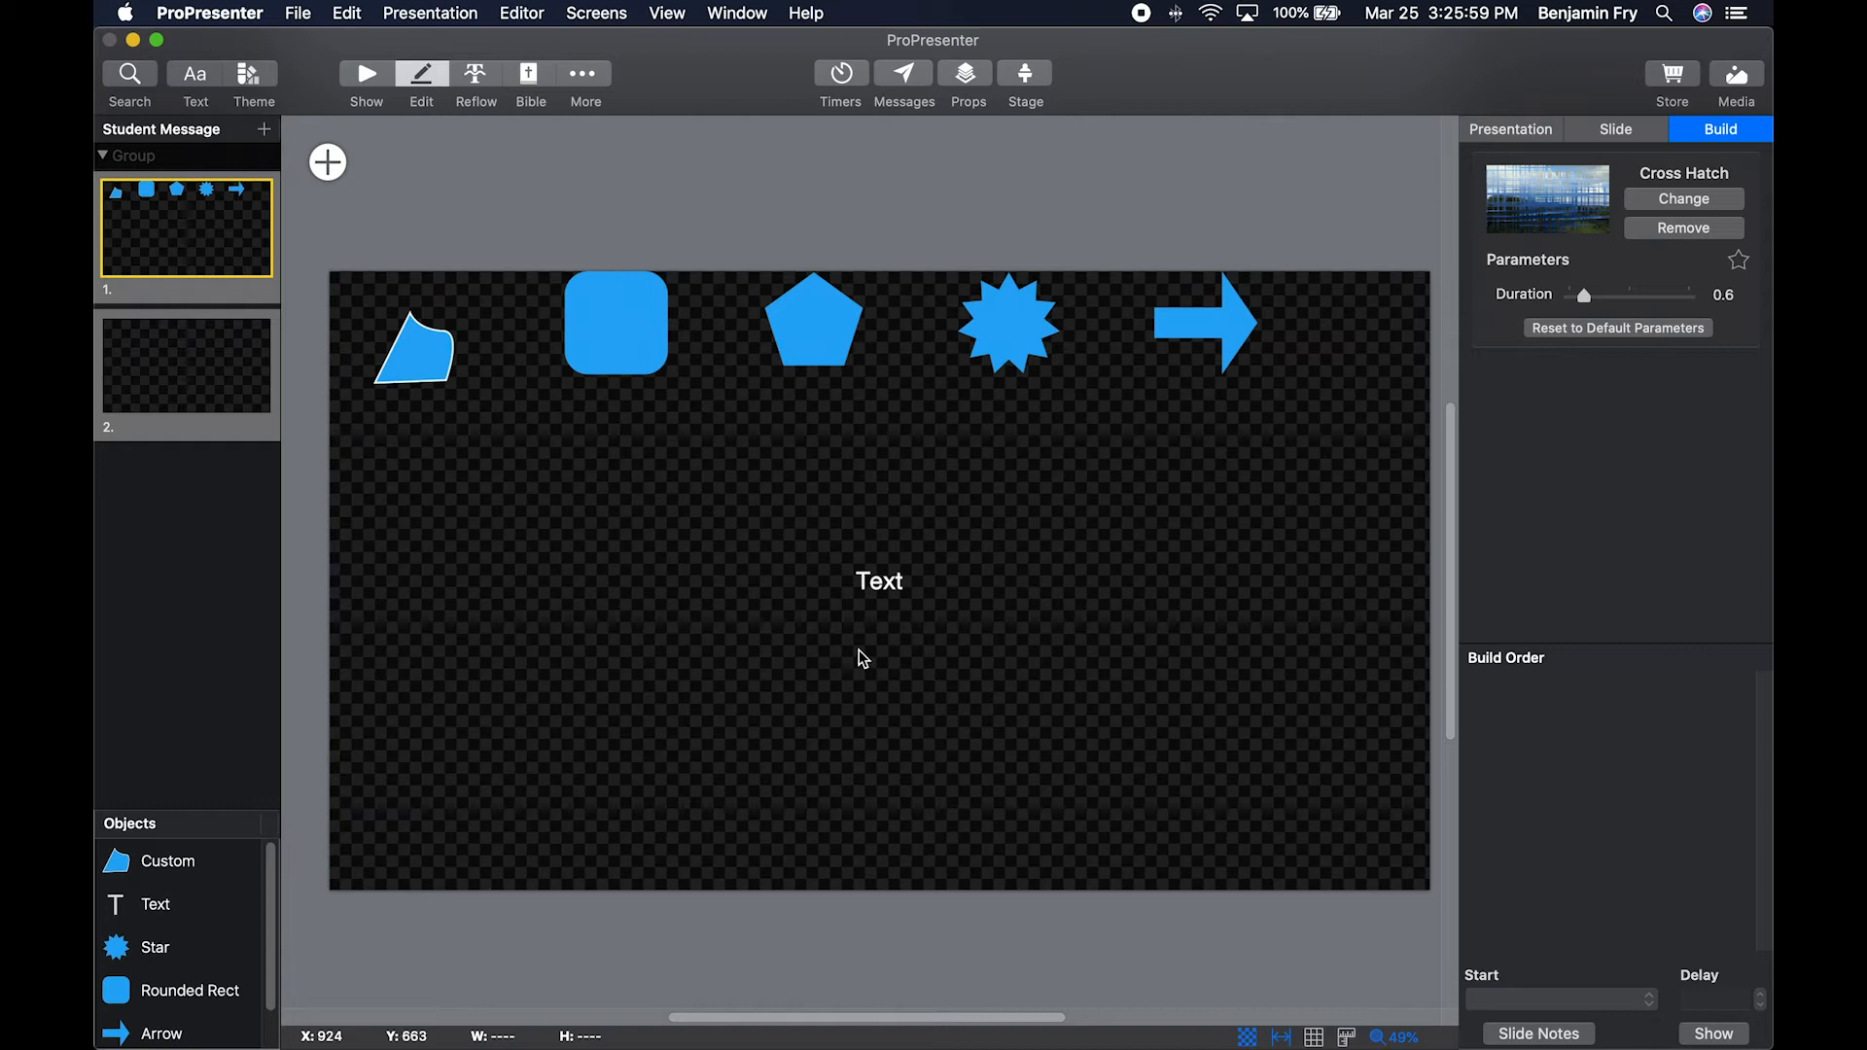
# Toggle the checkerboard transparency background off and on, and examine the colour and display options for the guides.
pyautogui.click(883, 586)
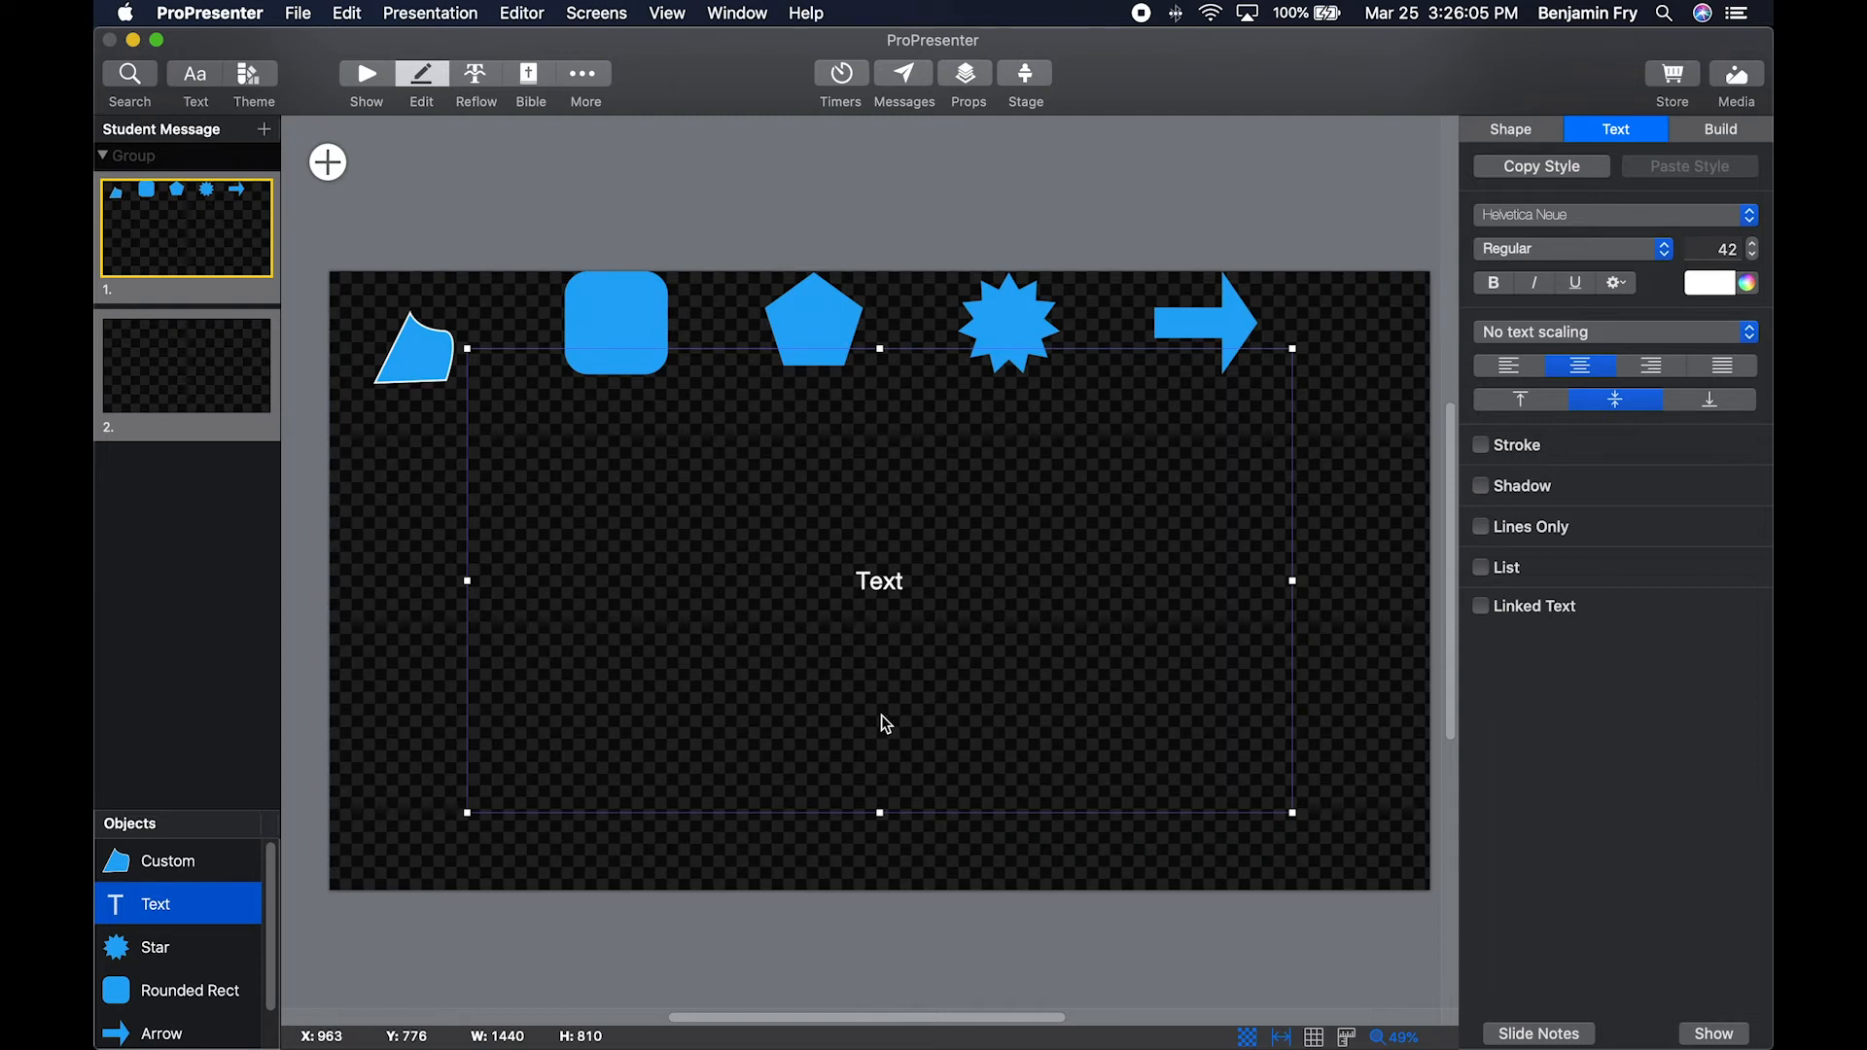
pyautogui.click(1248, 1038)
pyautogui.click(1248, 1038)
pyautogui.click(1284, 1038)
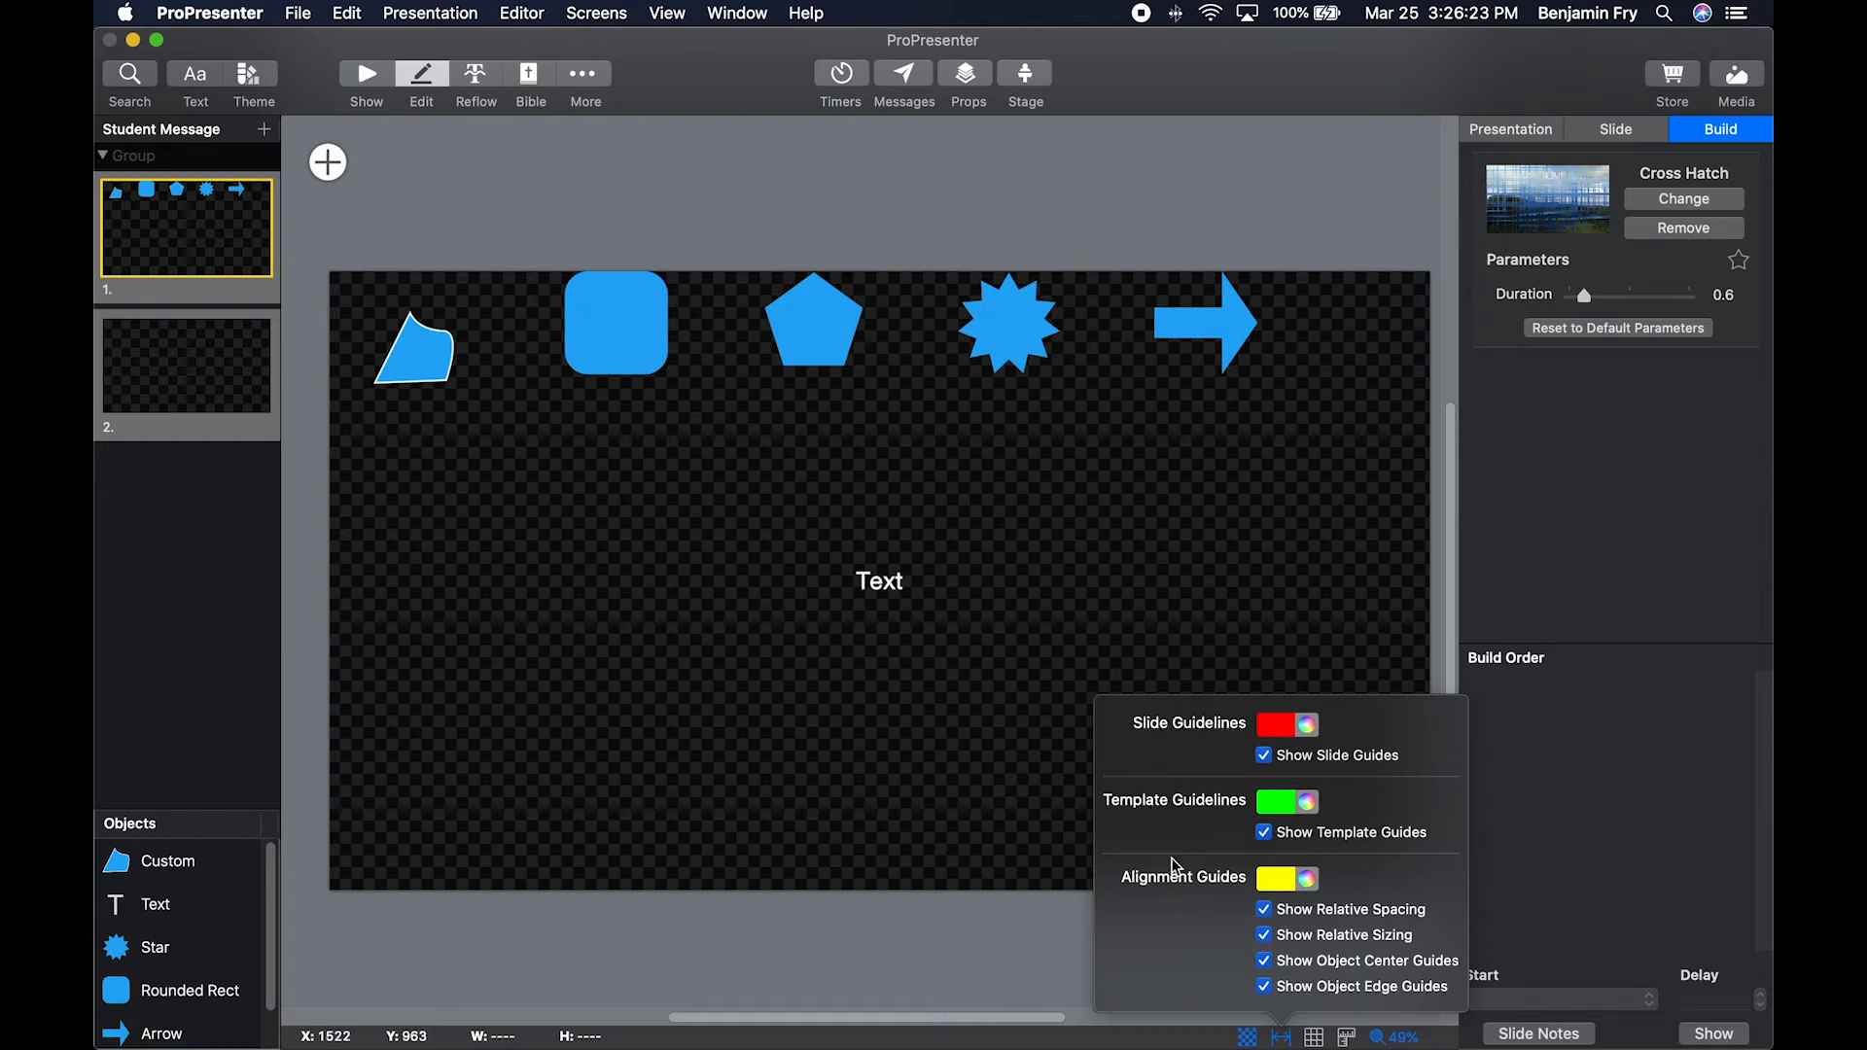
pyautogui.click(1276, 1031)
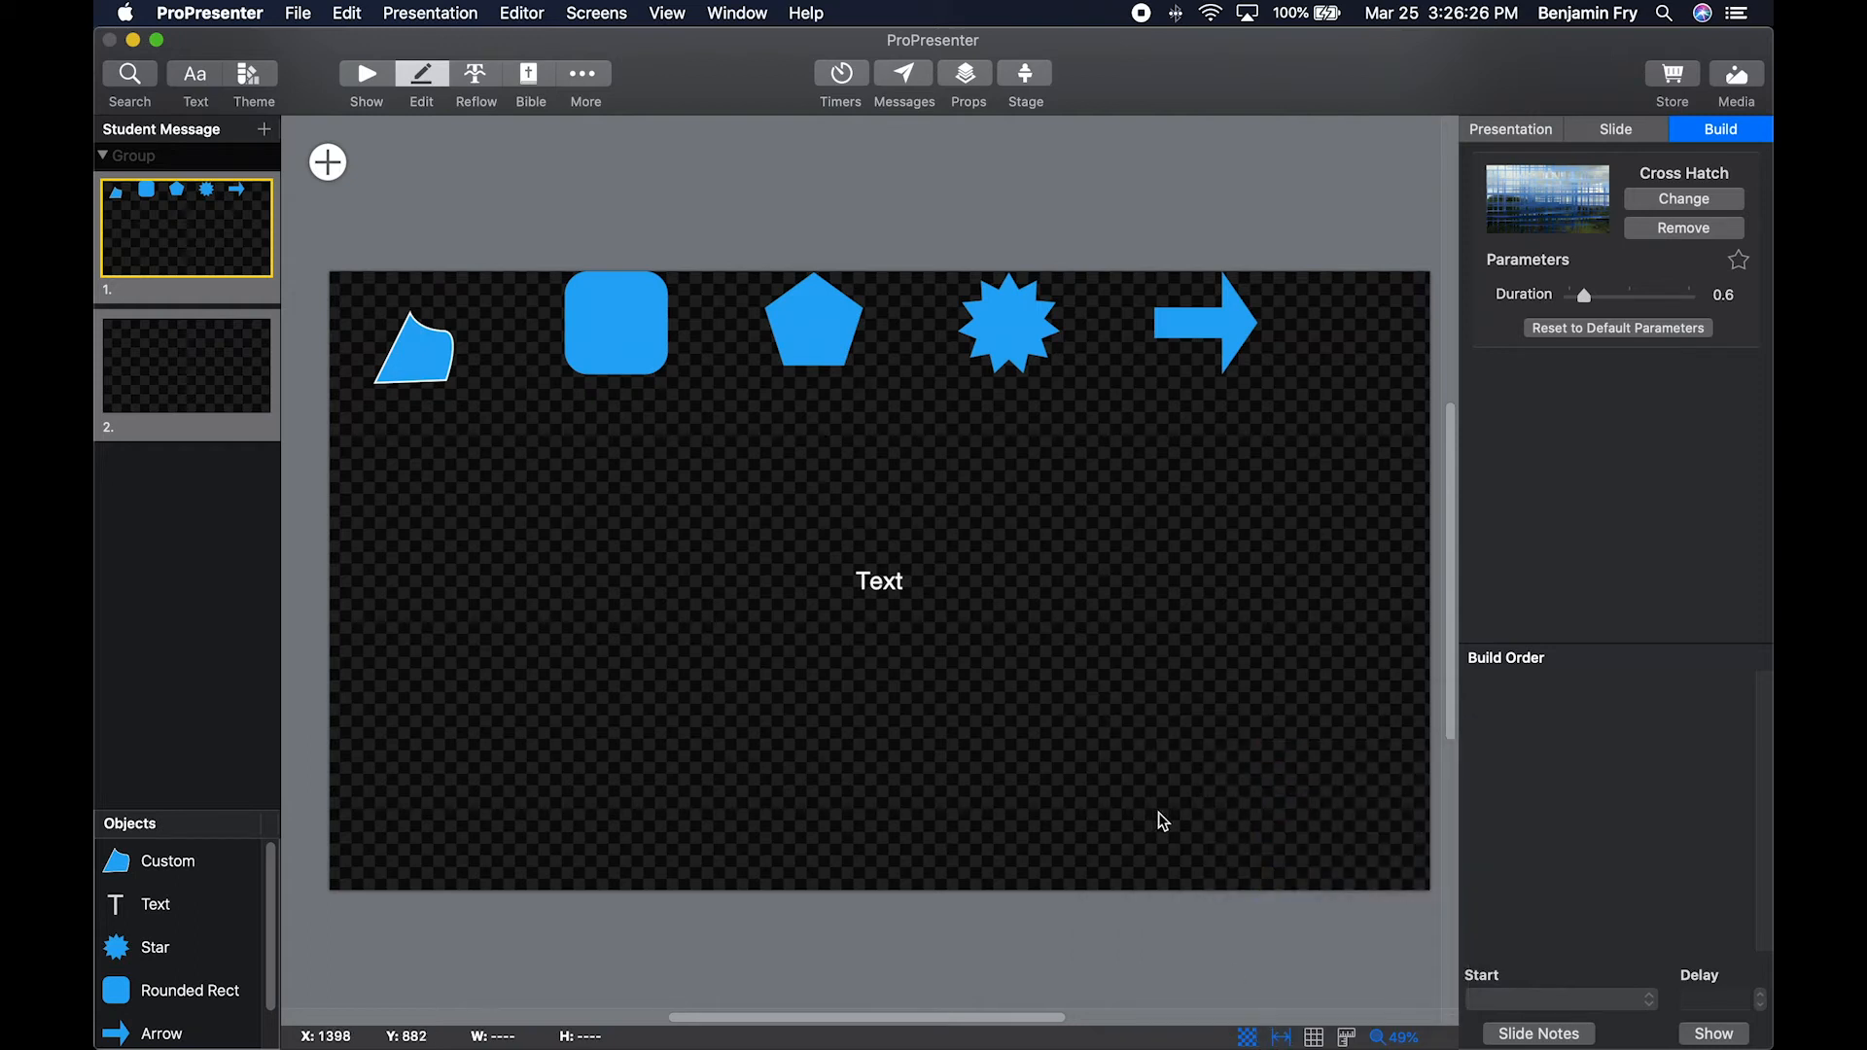
# Show the rulers and place a horizontal guideline at about Y 238 and a vertical one at about X 353 on slide 1.
pyautogui.click(1352, 1039)
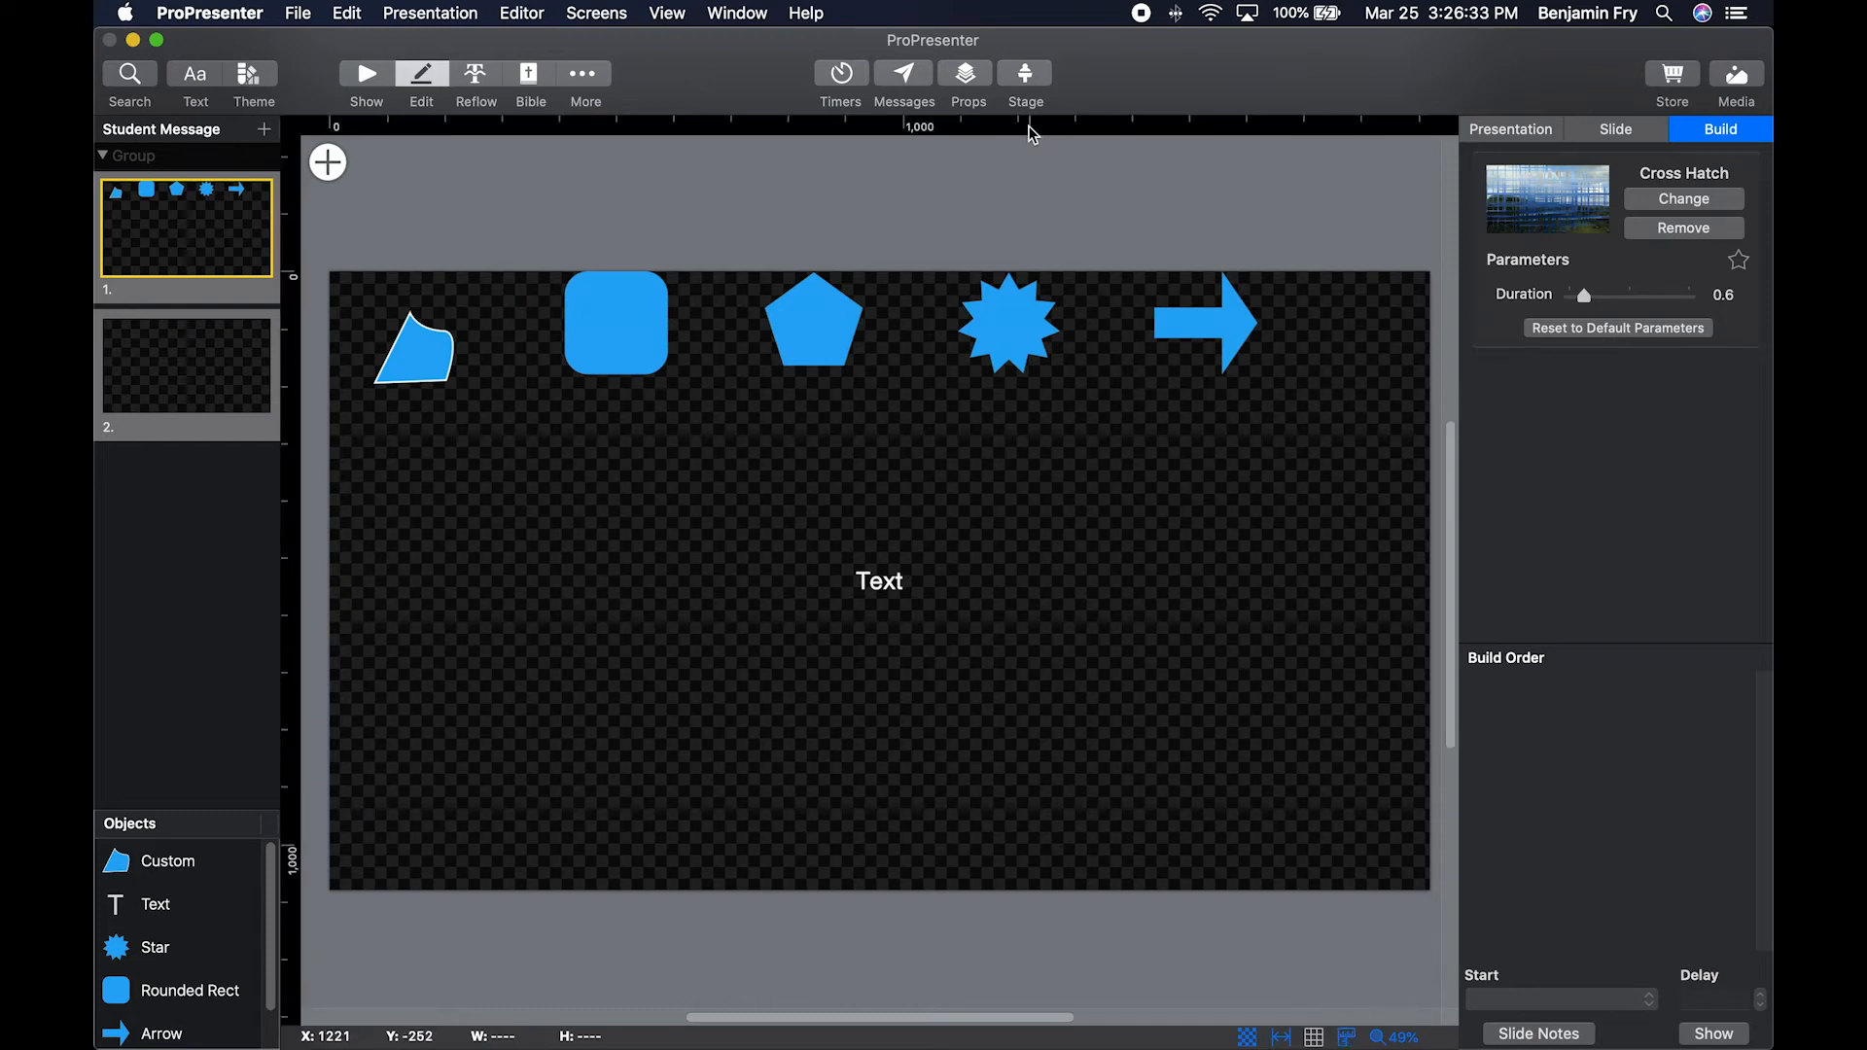
pyautogui.moveTo(1032, 131); pyautogui.dragTo(1058, 406)
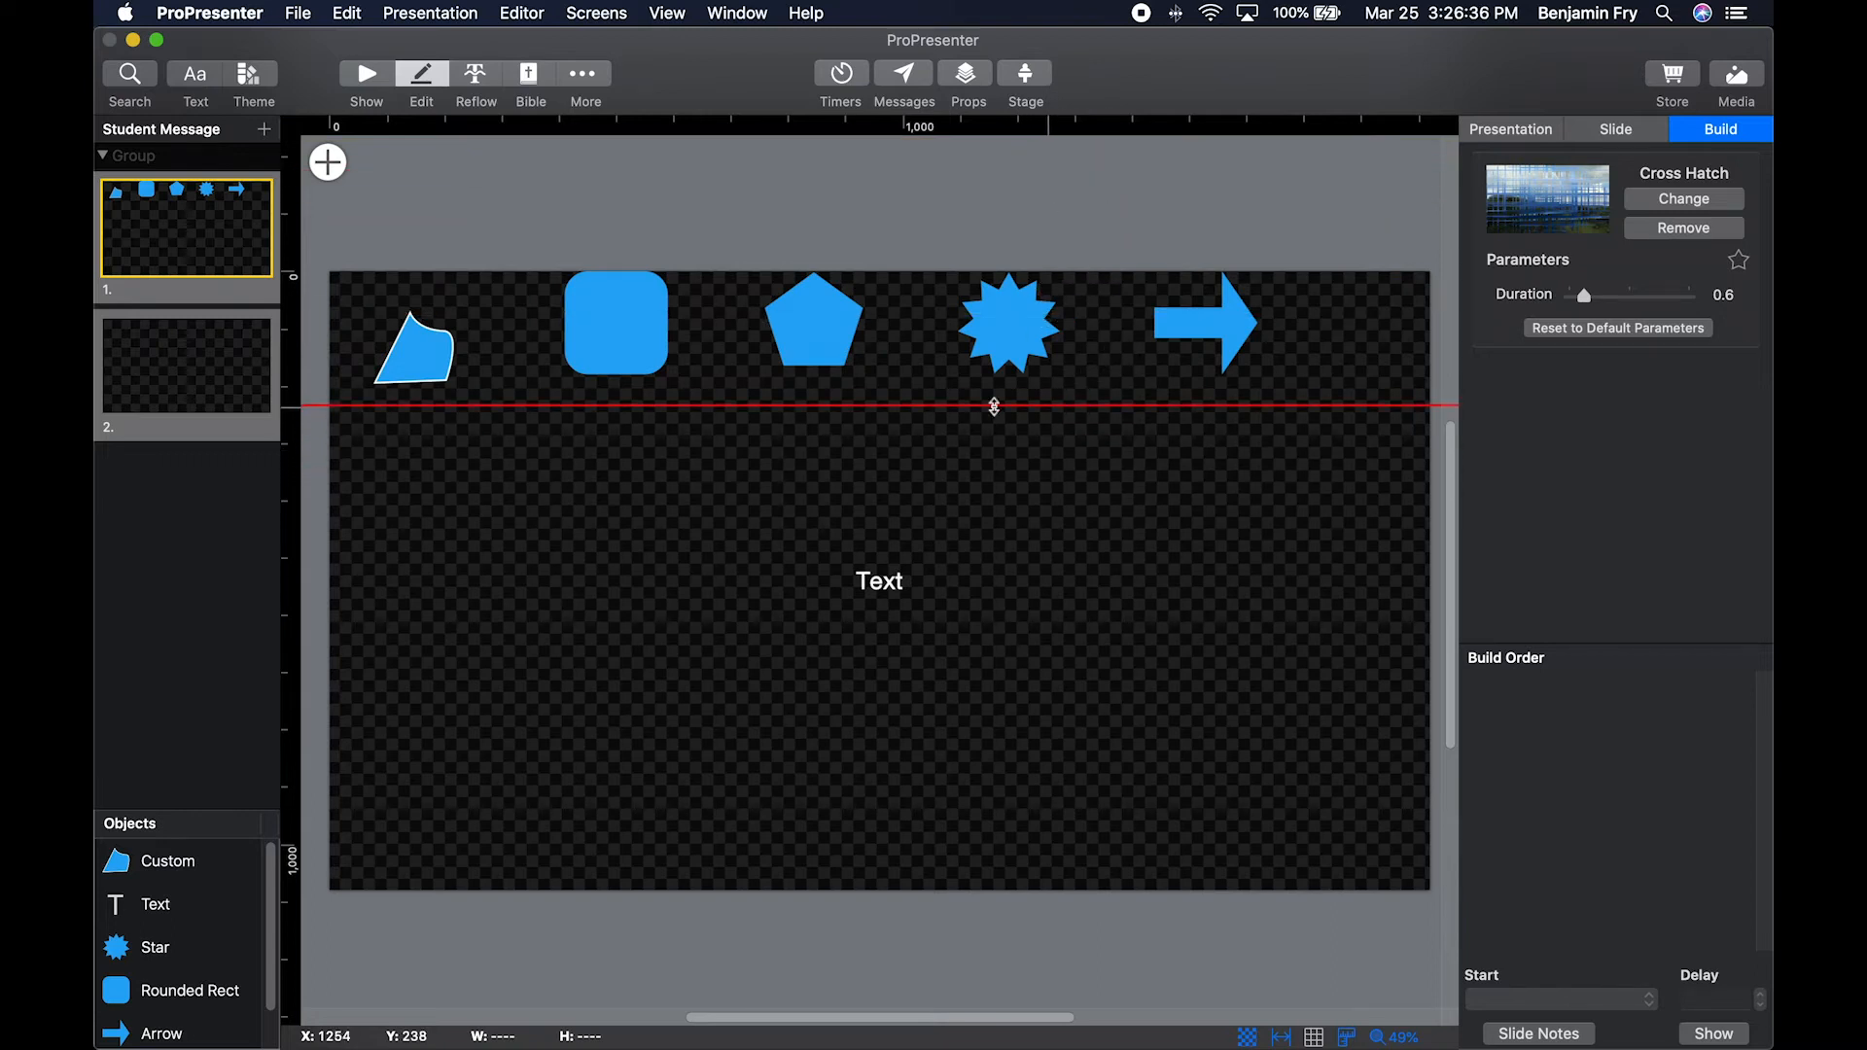
pyautogui.moveTo(295, 384); pyautogui.dragTo(530, 392)
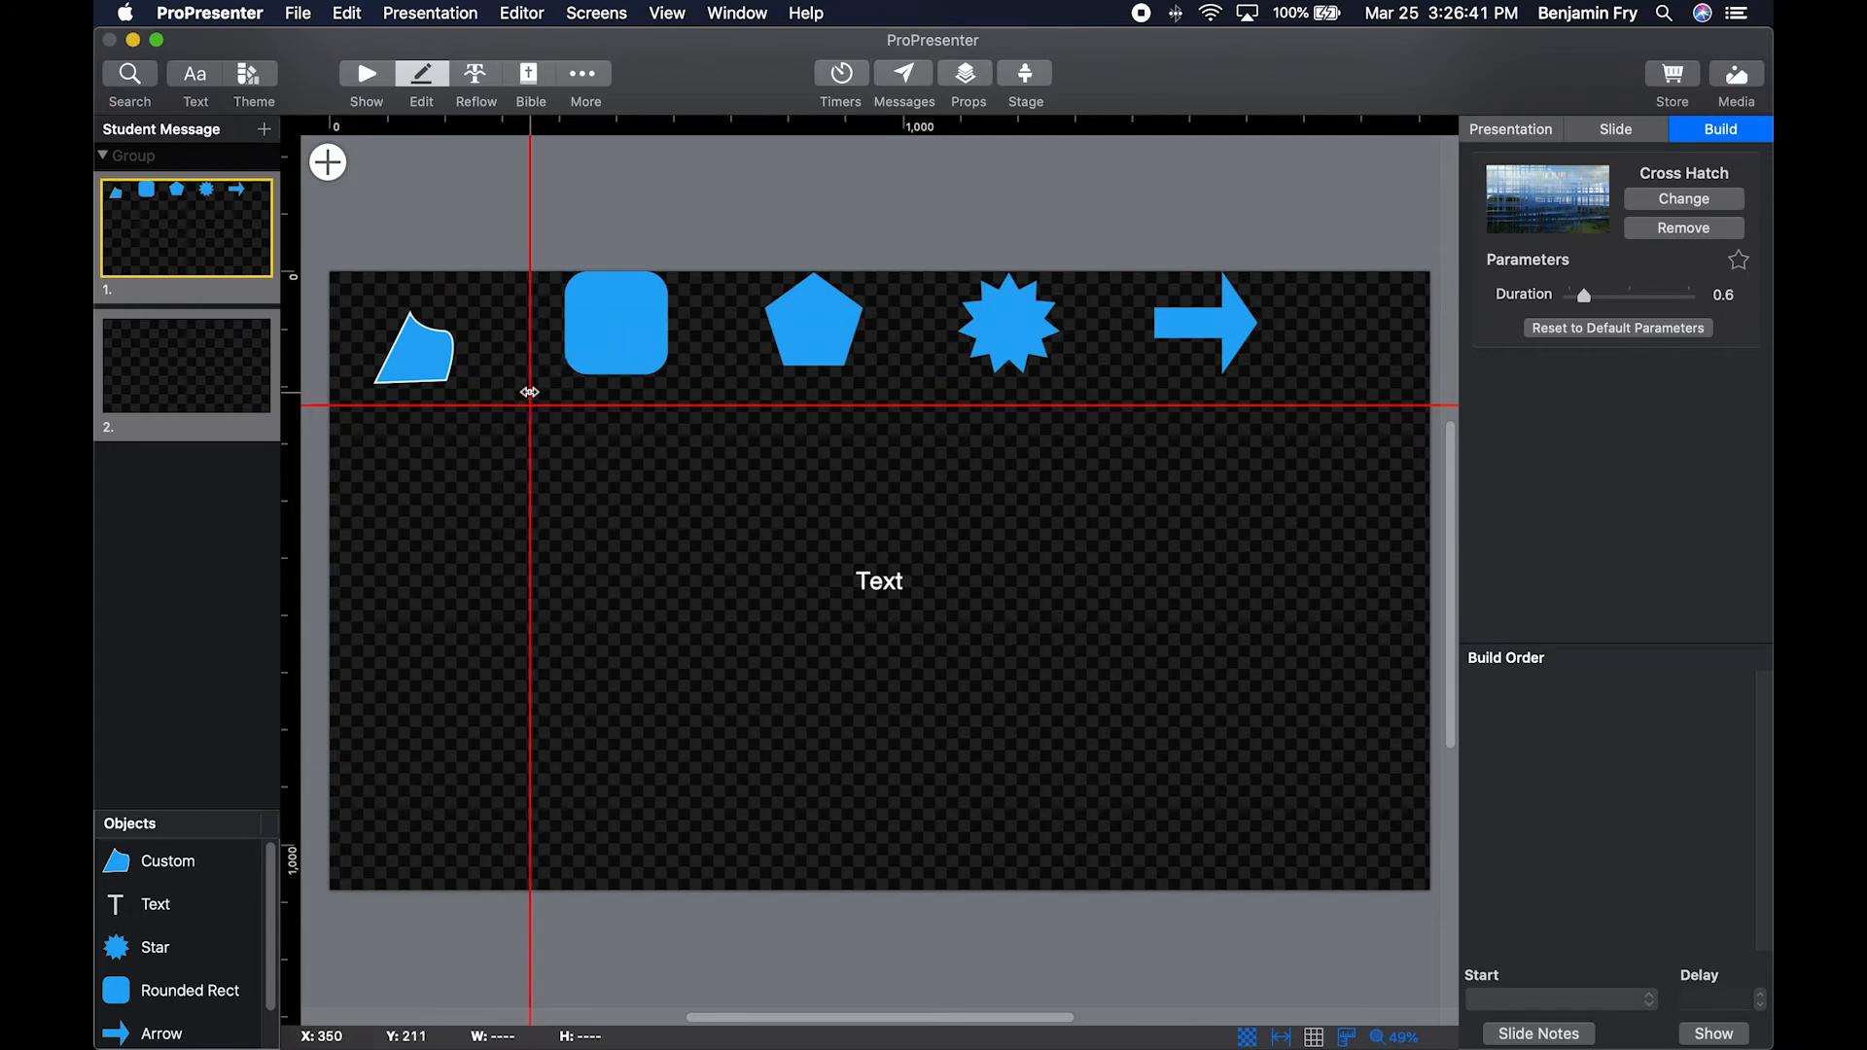
# Check the template guides on slide 2, and move slide 1's rounded rectangle down near the slide's bottom edge.
pyautogui.click(204, 375)
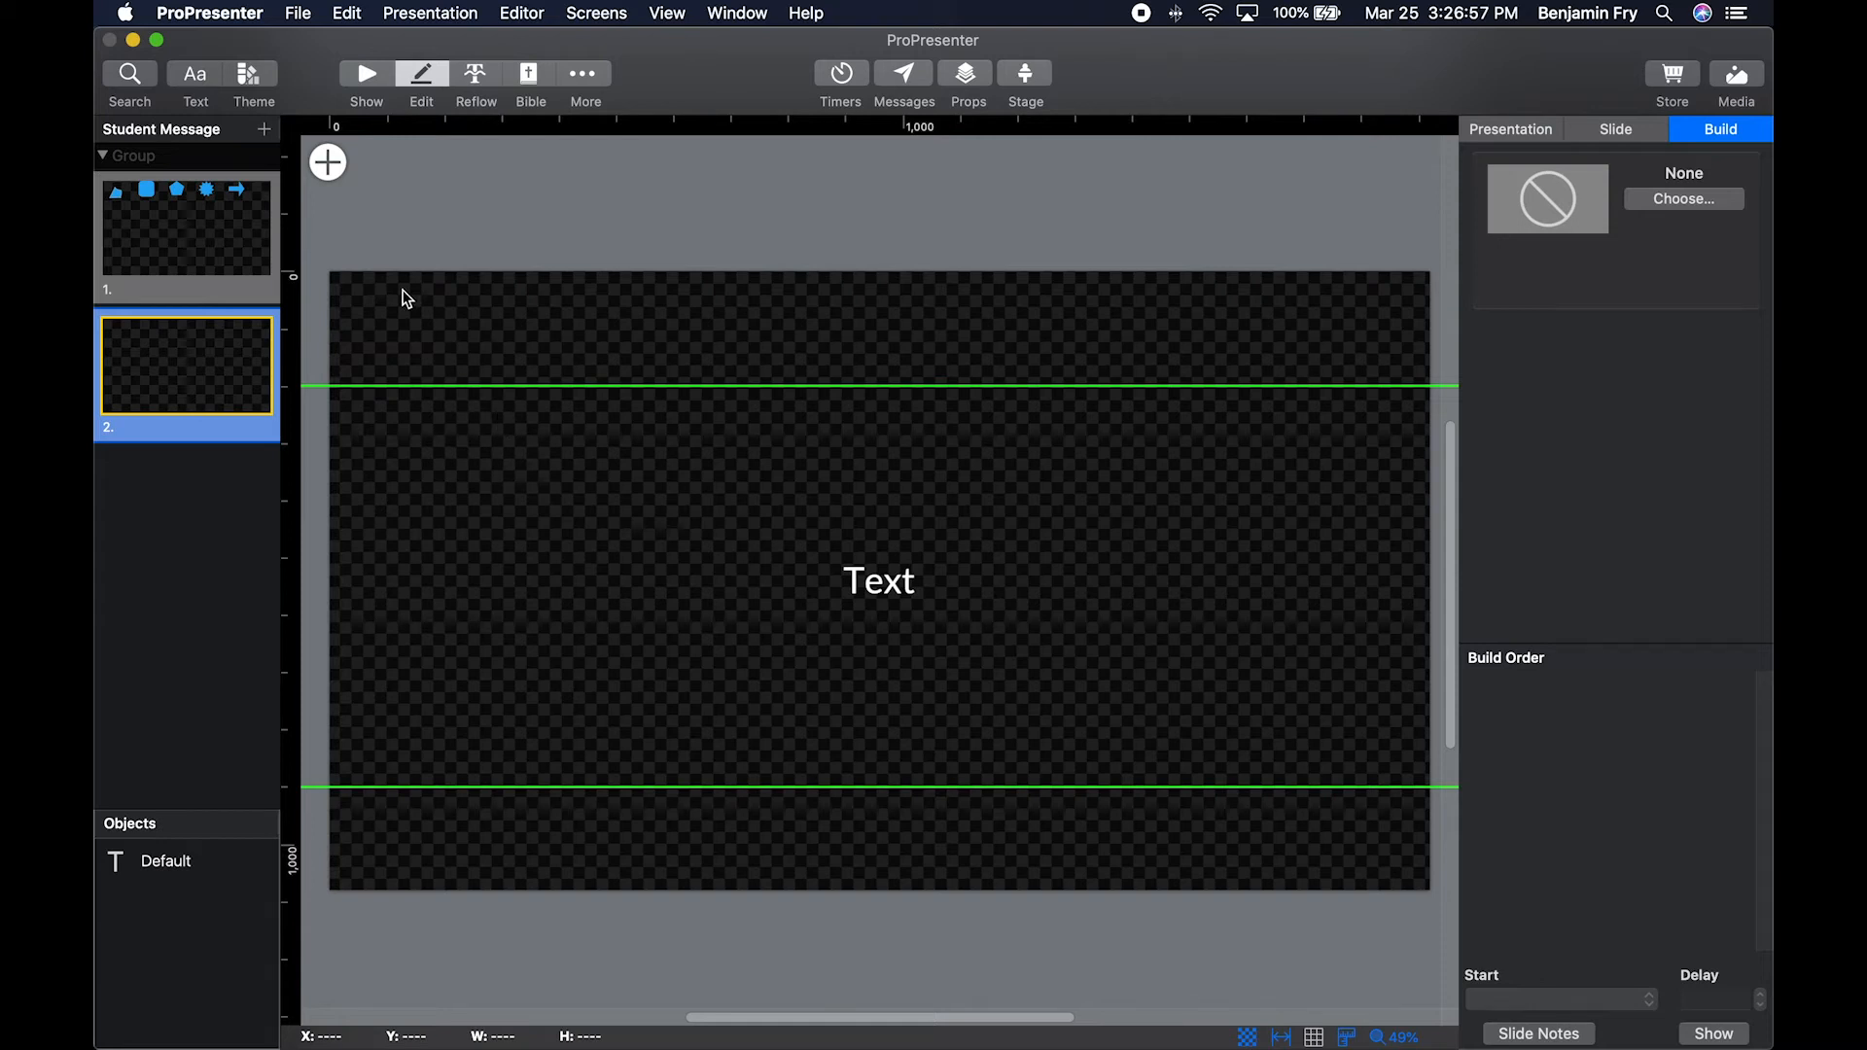
pyautogui.click(215, 272)
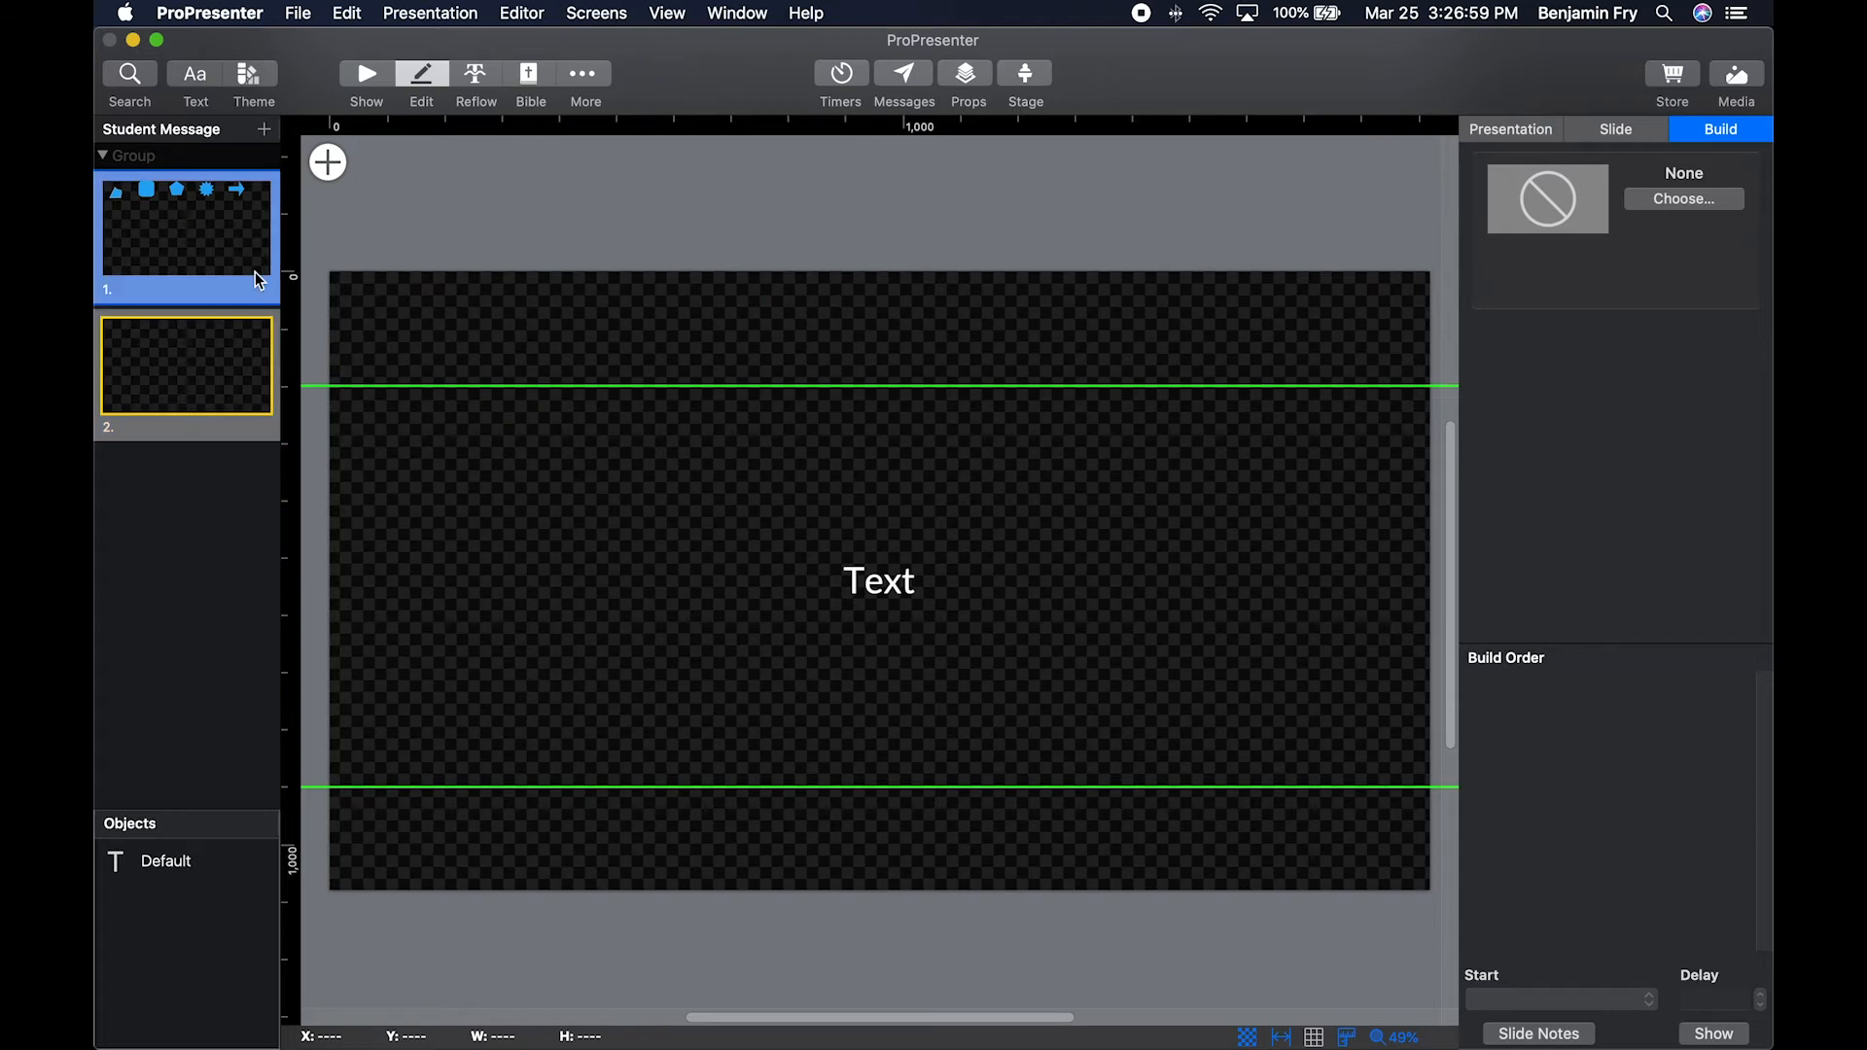
pyautogui.moveTo(640, 350); pyautogui.dragTo(715, 835)
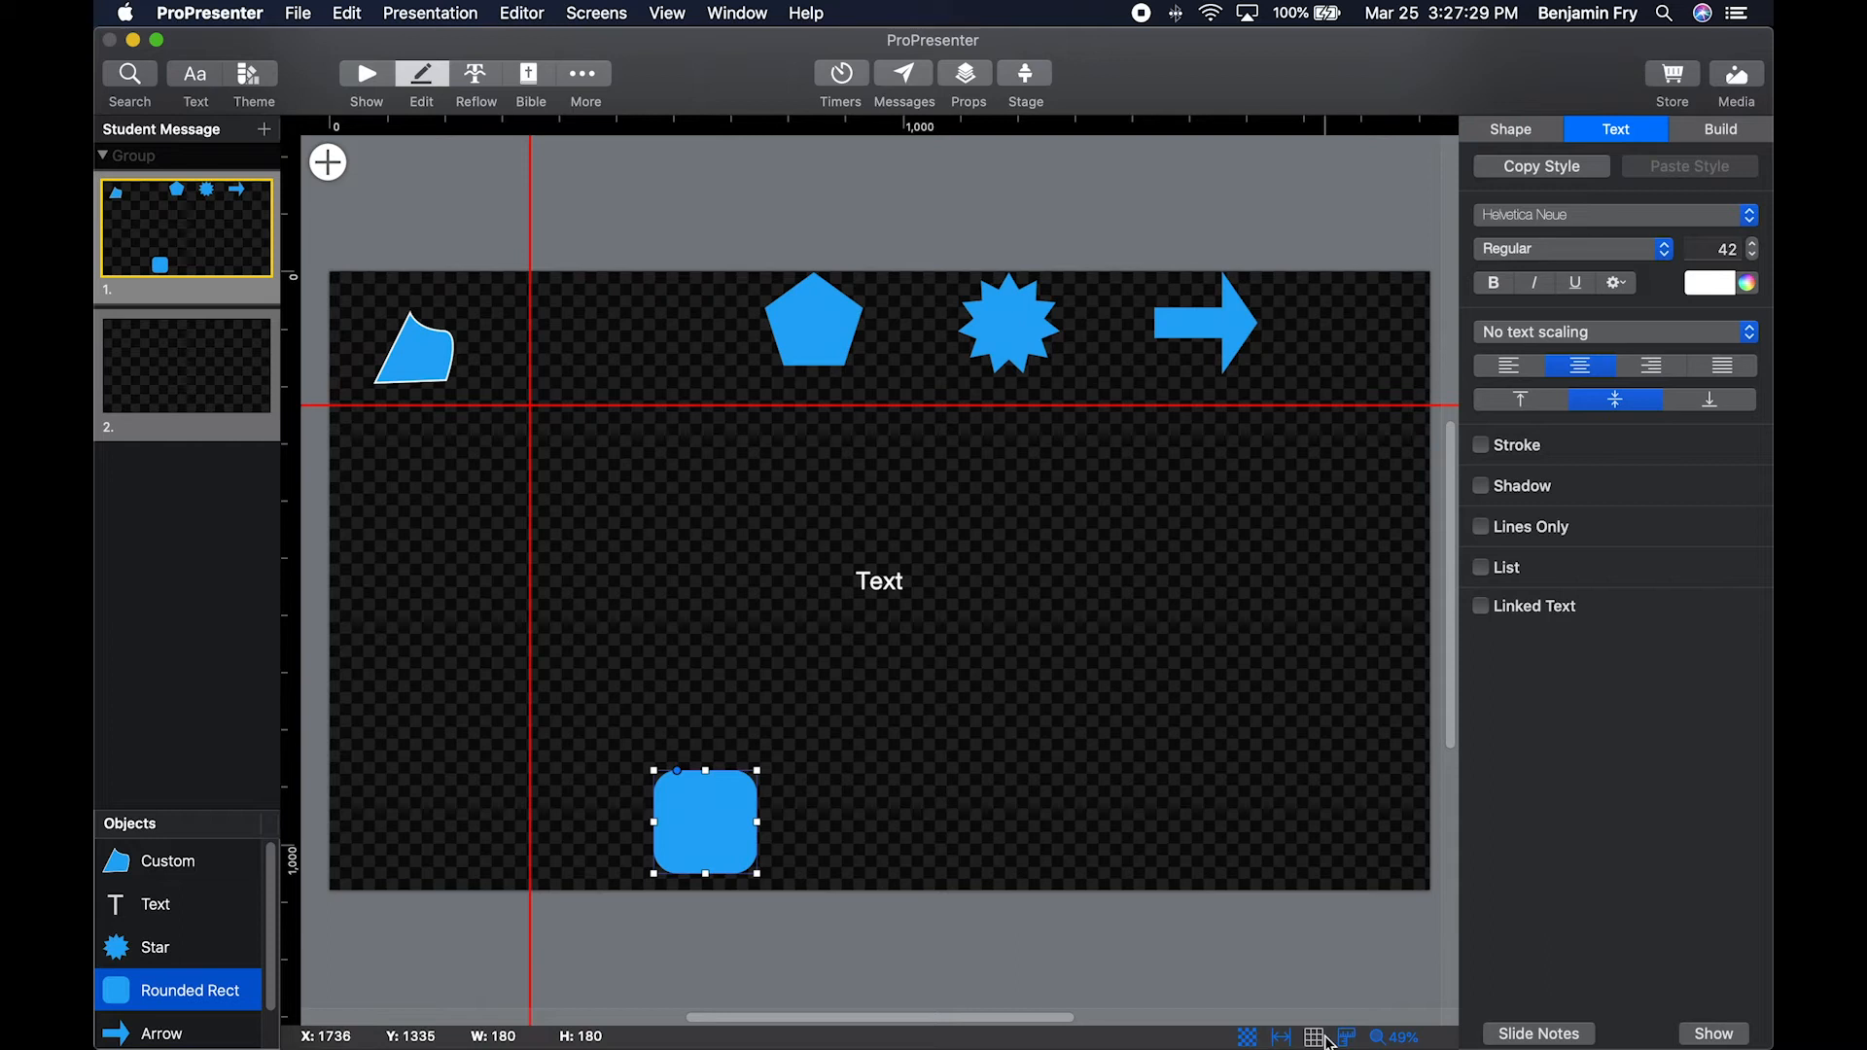
# Remove the vertical and horizontal guidelines from slide 1, and view the options for copying and pasting guides.
pyautogui.click(532, 393)
pyautogui.moveTo(532, 393); pyautogui.dragTo(125, 388)
pyautogui.rightClick(548, 406)
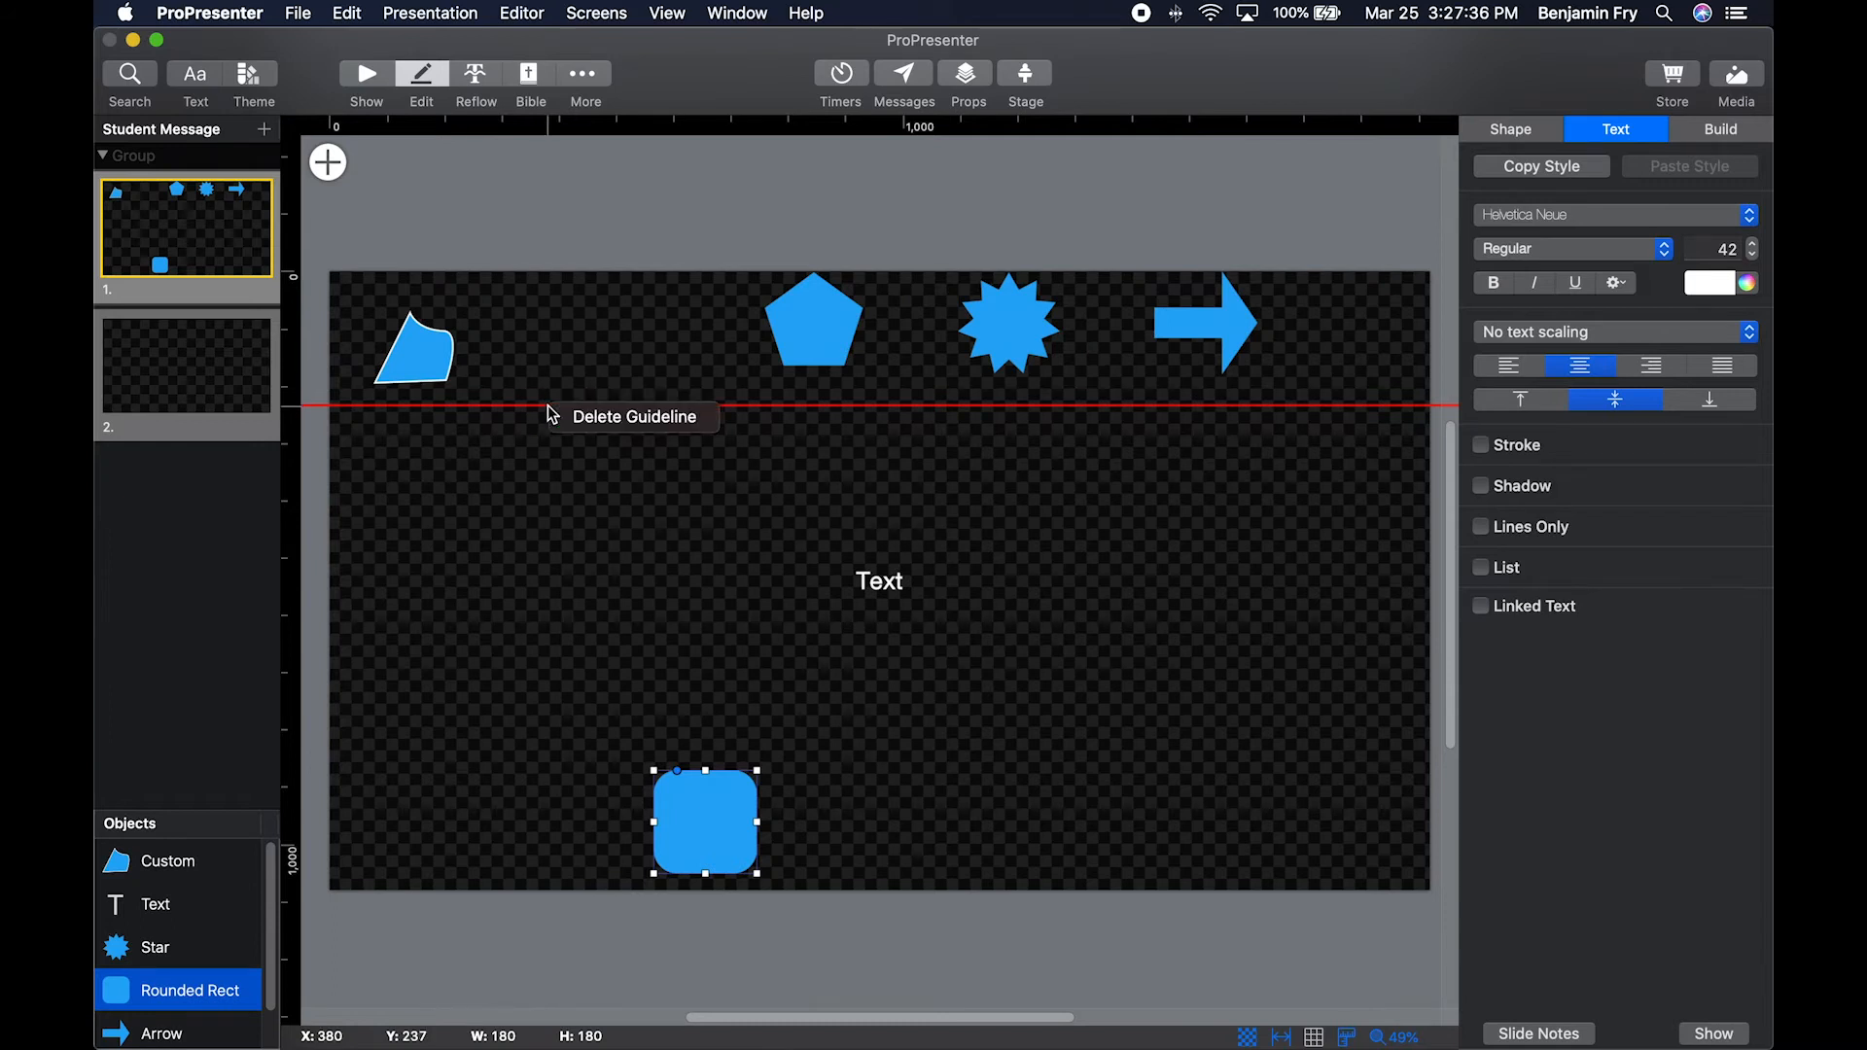
pyautogui.click(603, 422)
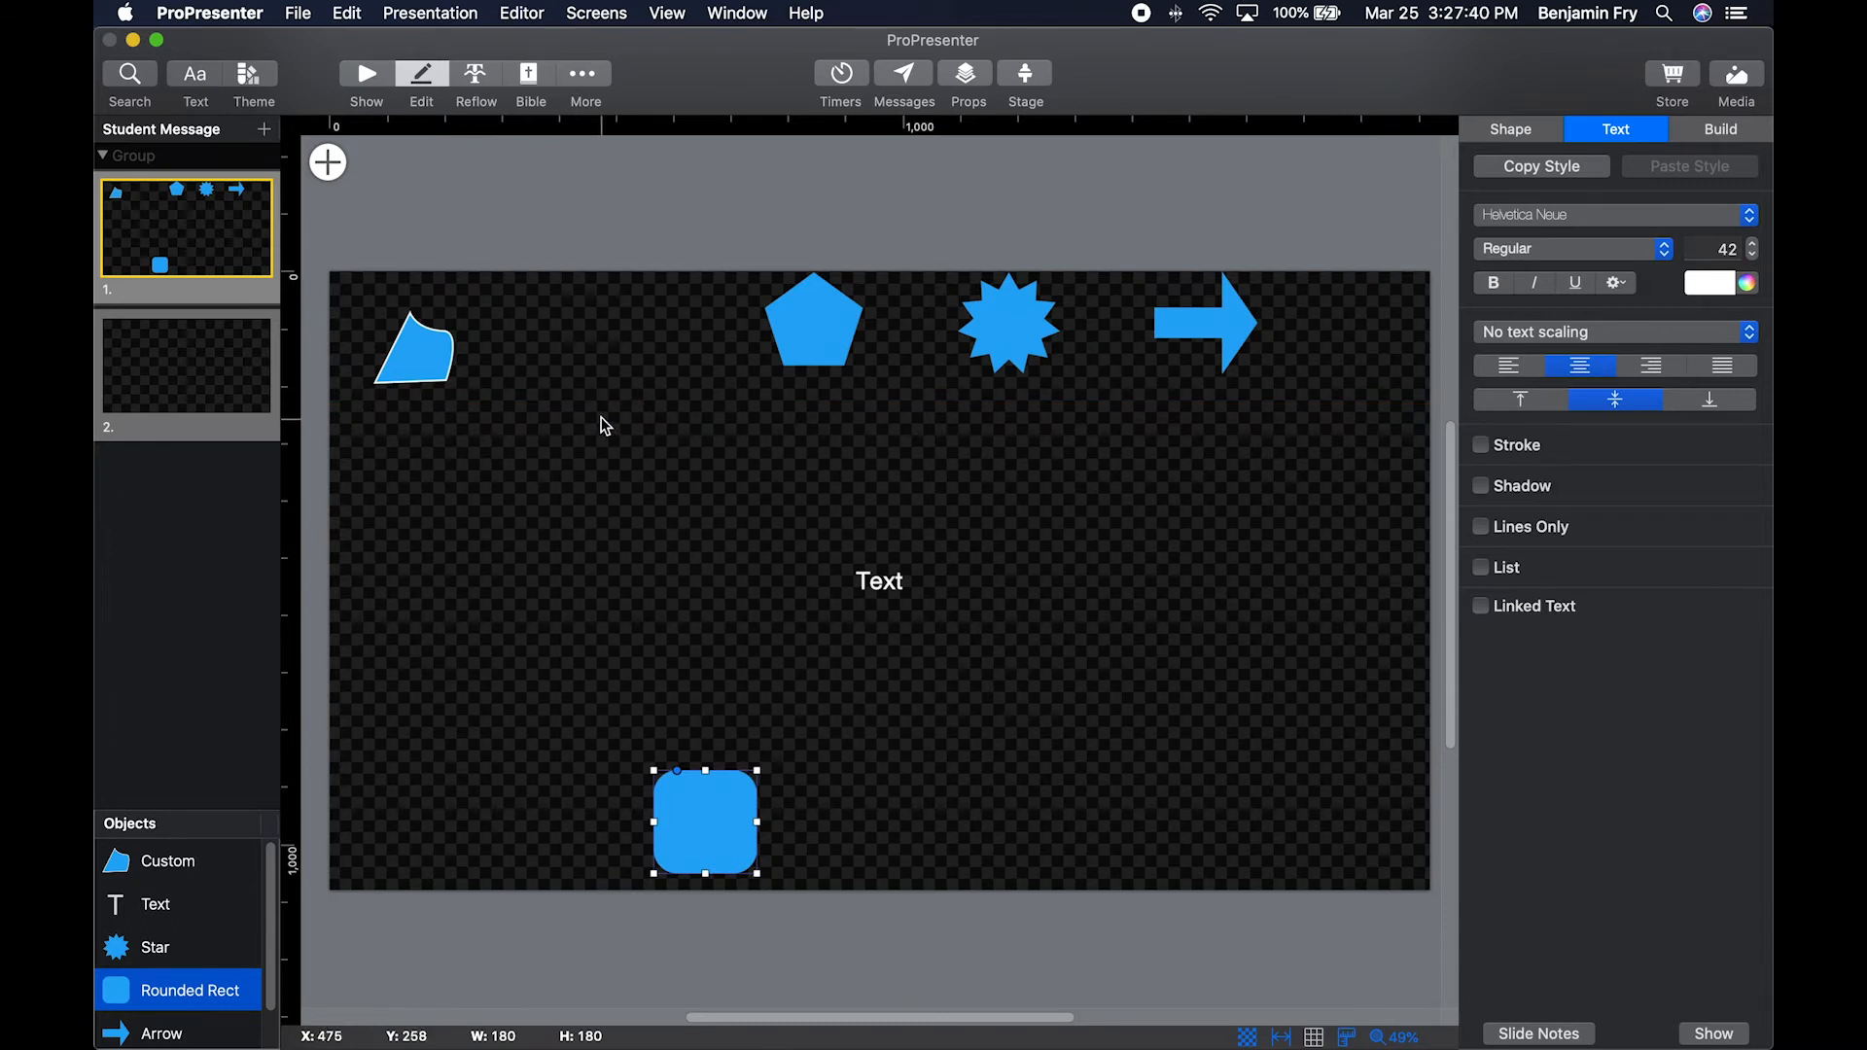
pyautogui.rightClick(581, 233)
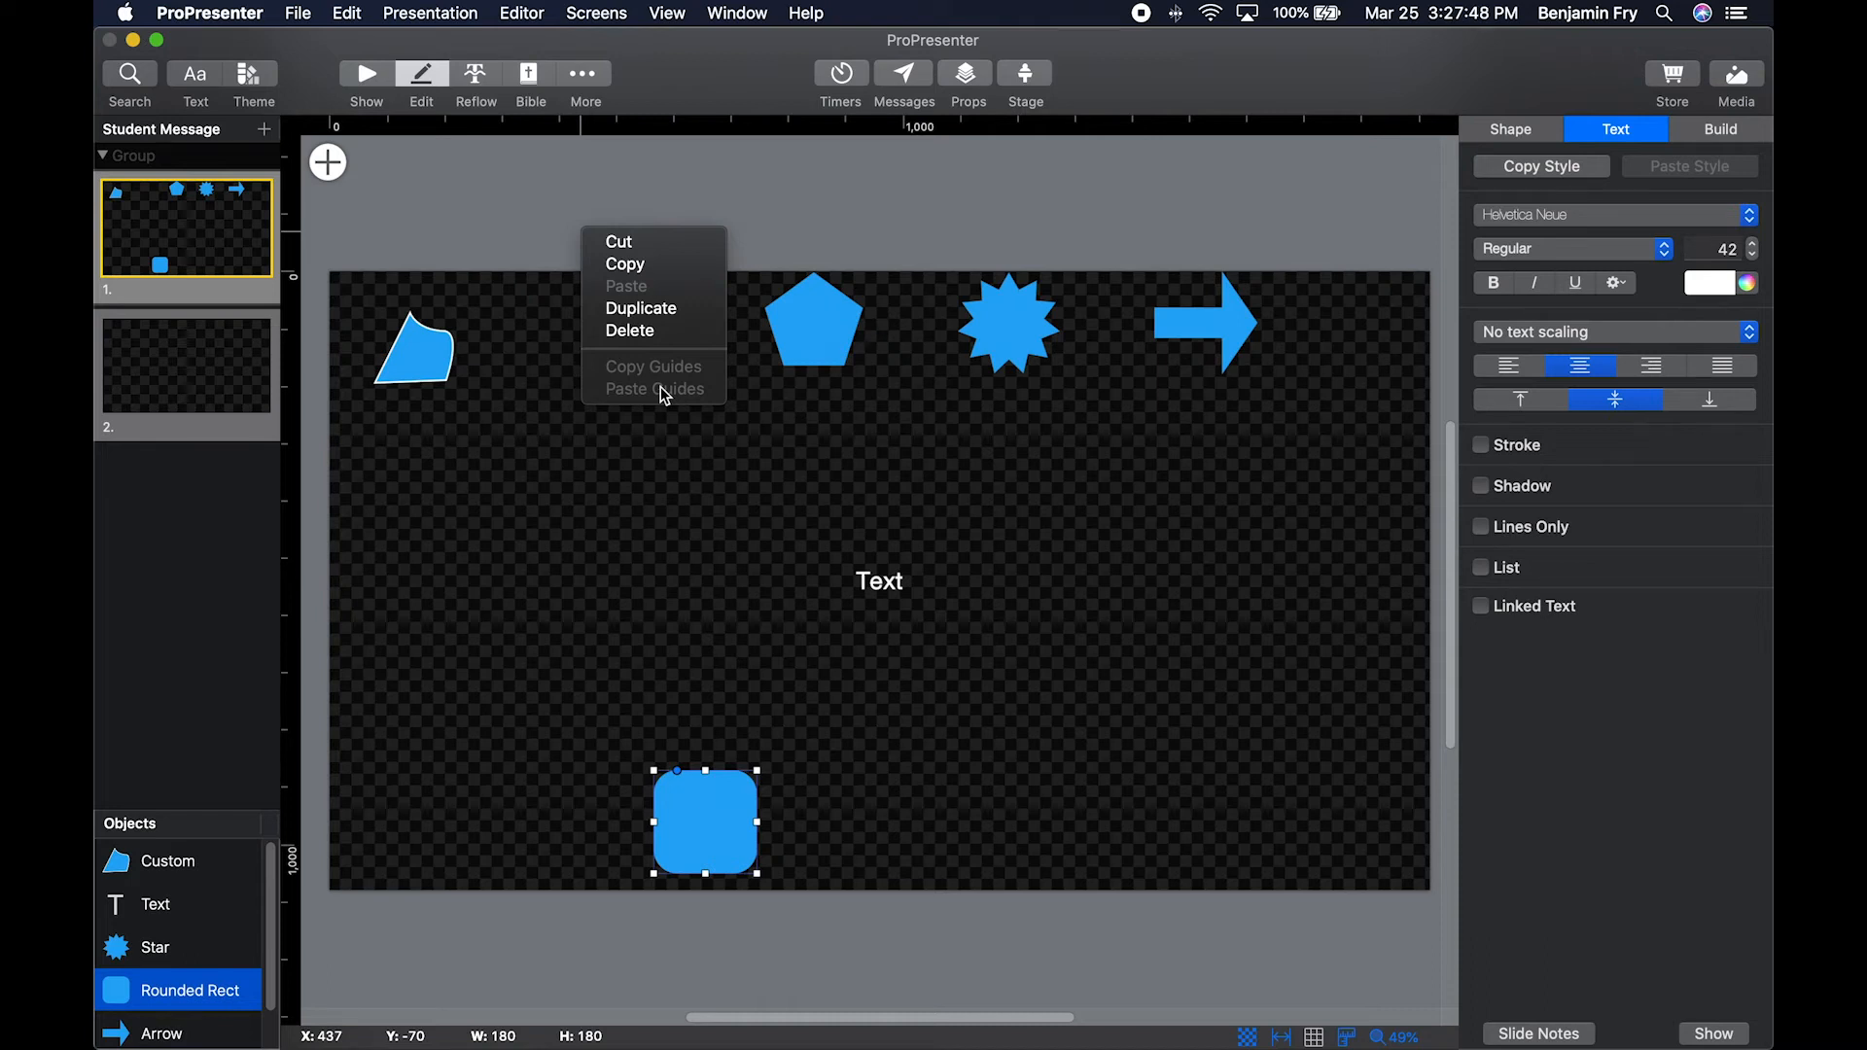
pyautogui.click(525, 248)
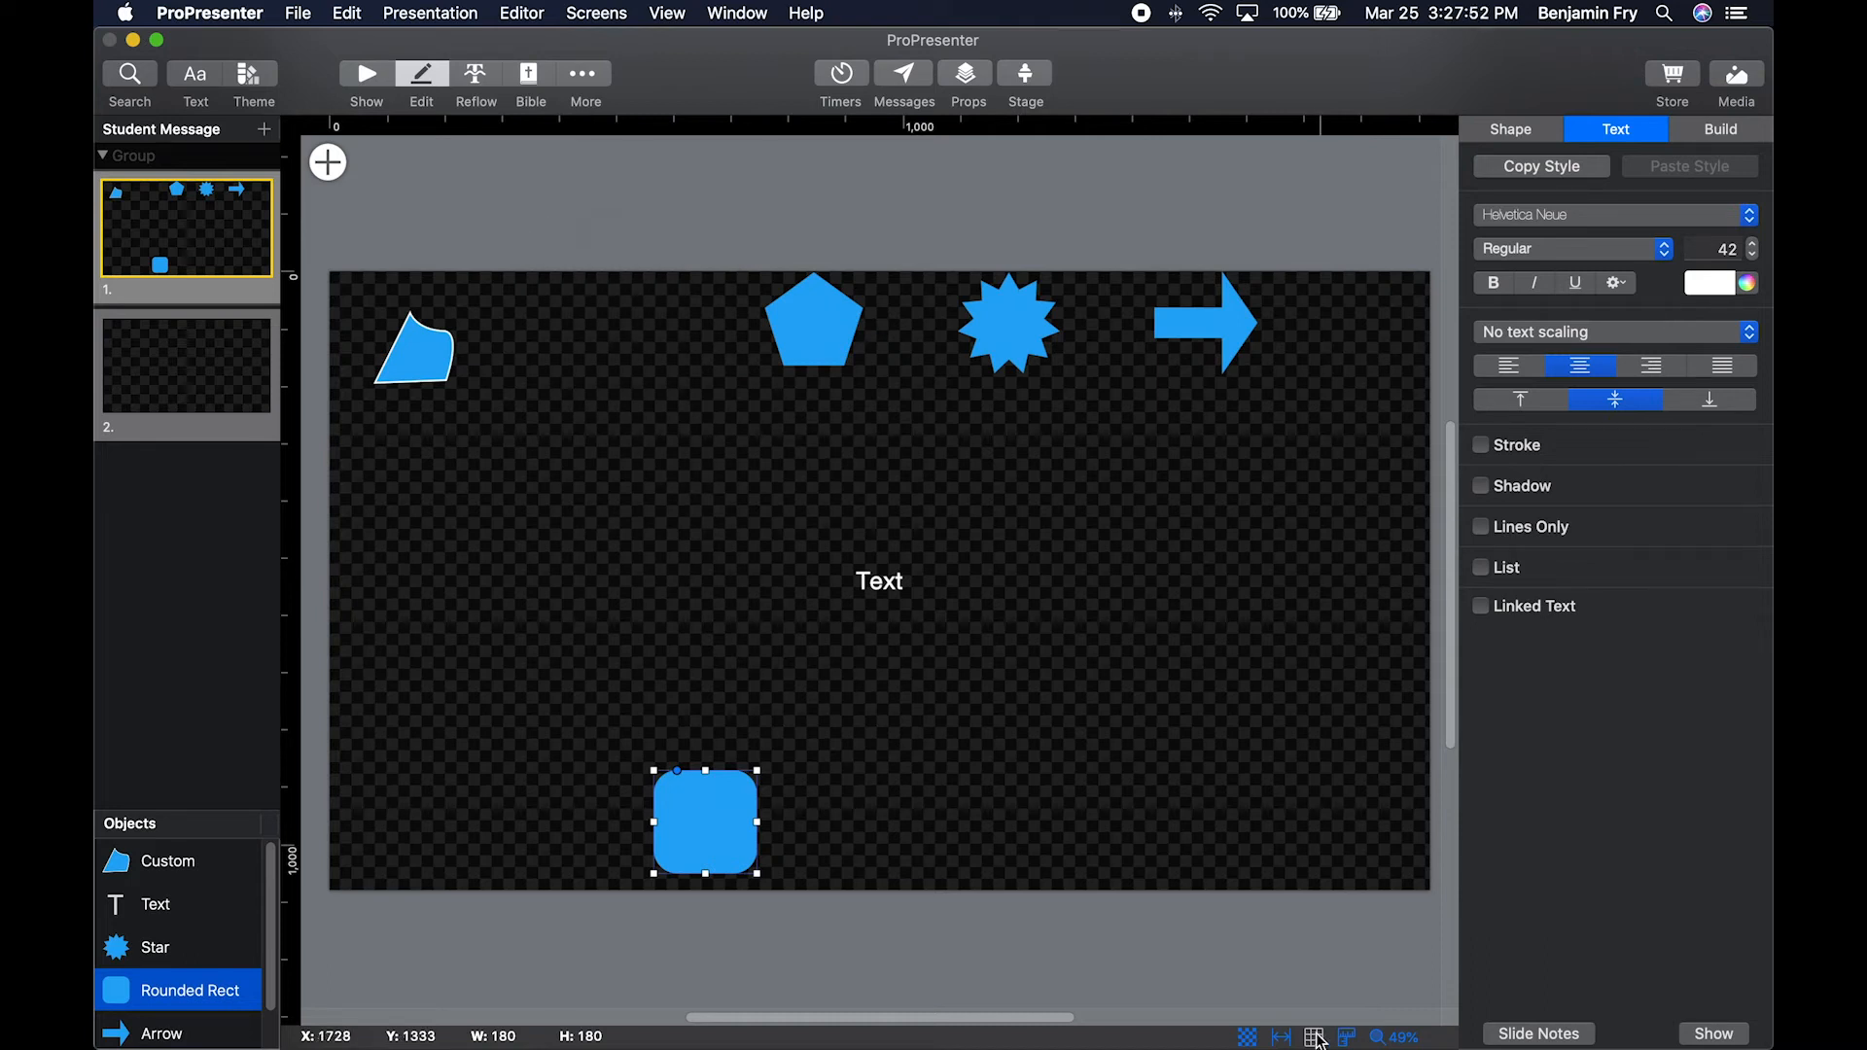
# Enable the grid in the slide editor and close its options.
pyautogui.click(1315, 1037)
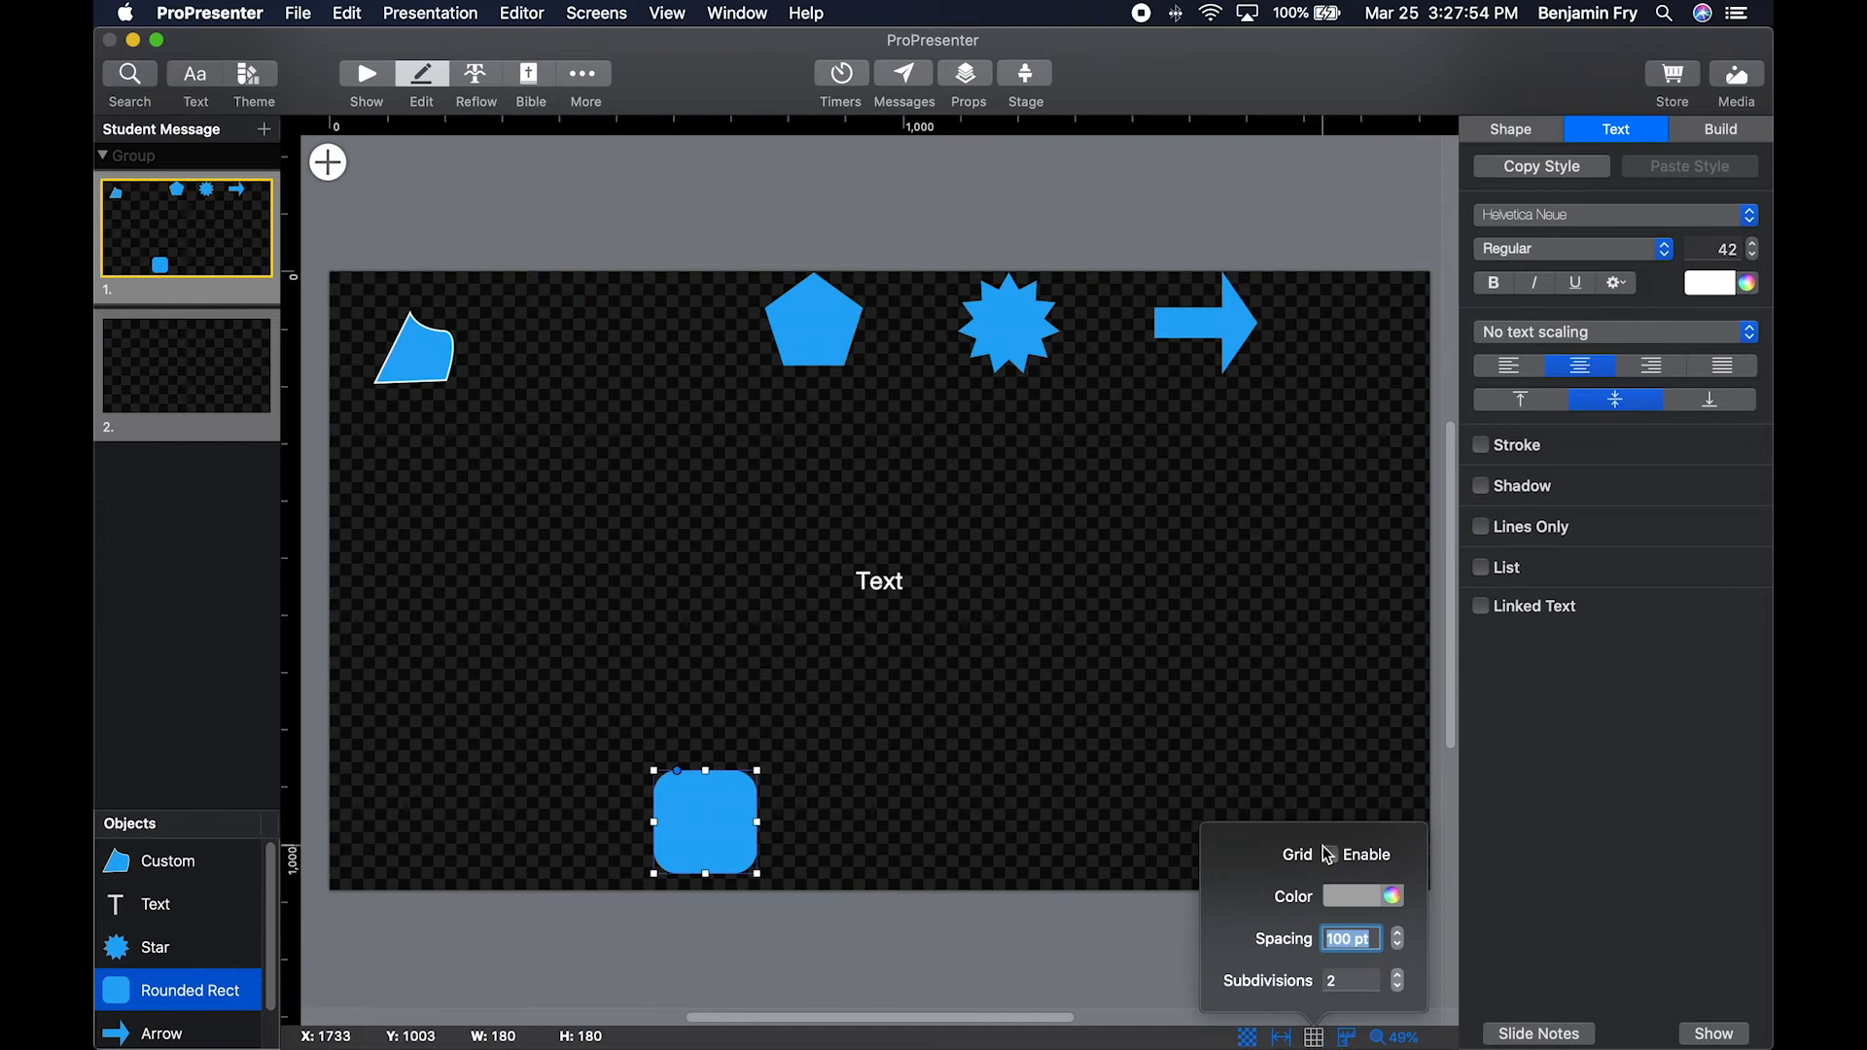
pyautogui.click(1330, 855)
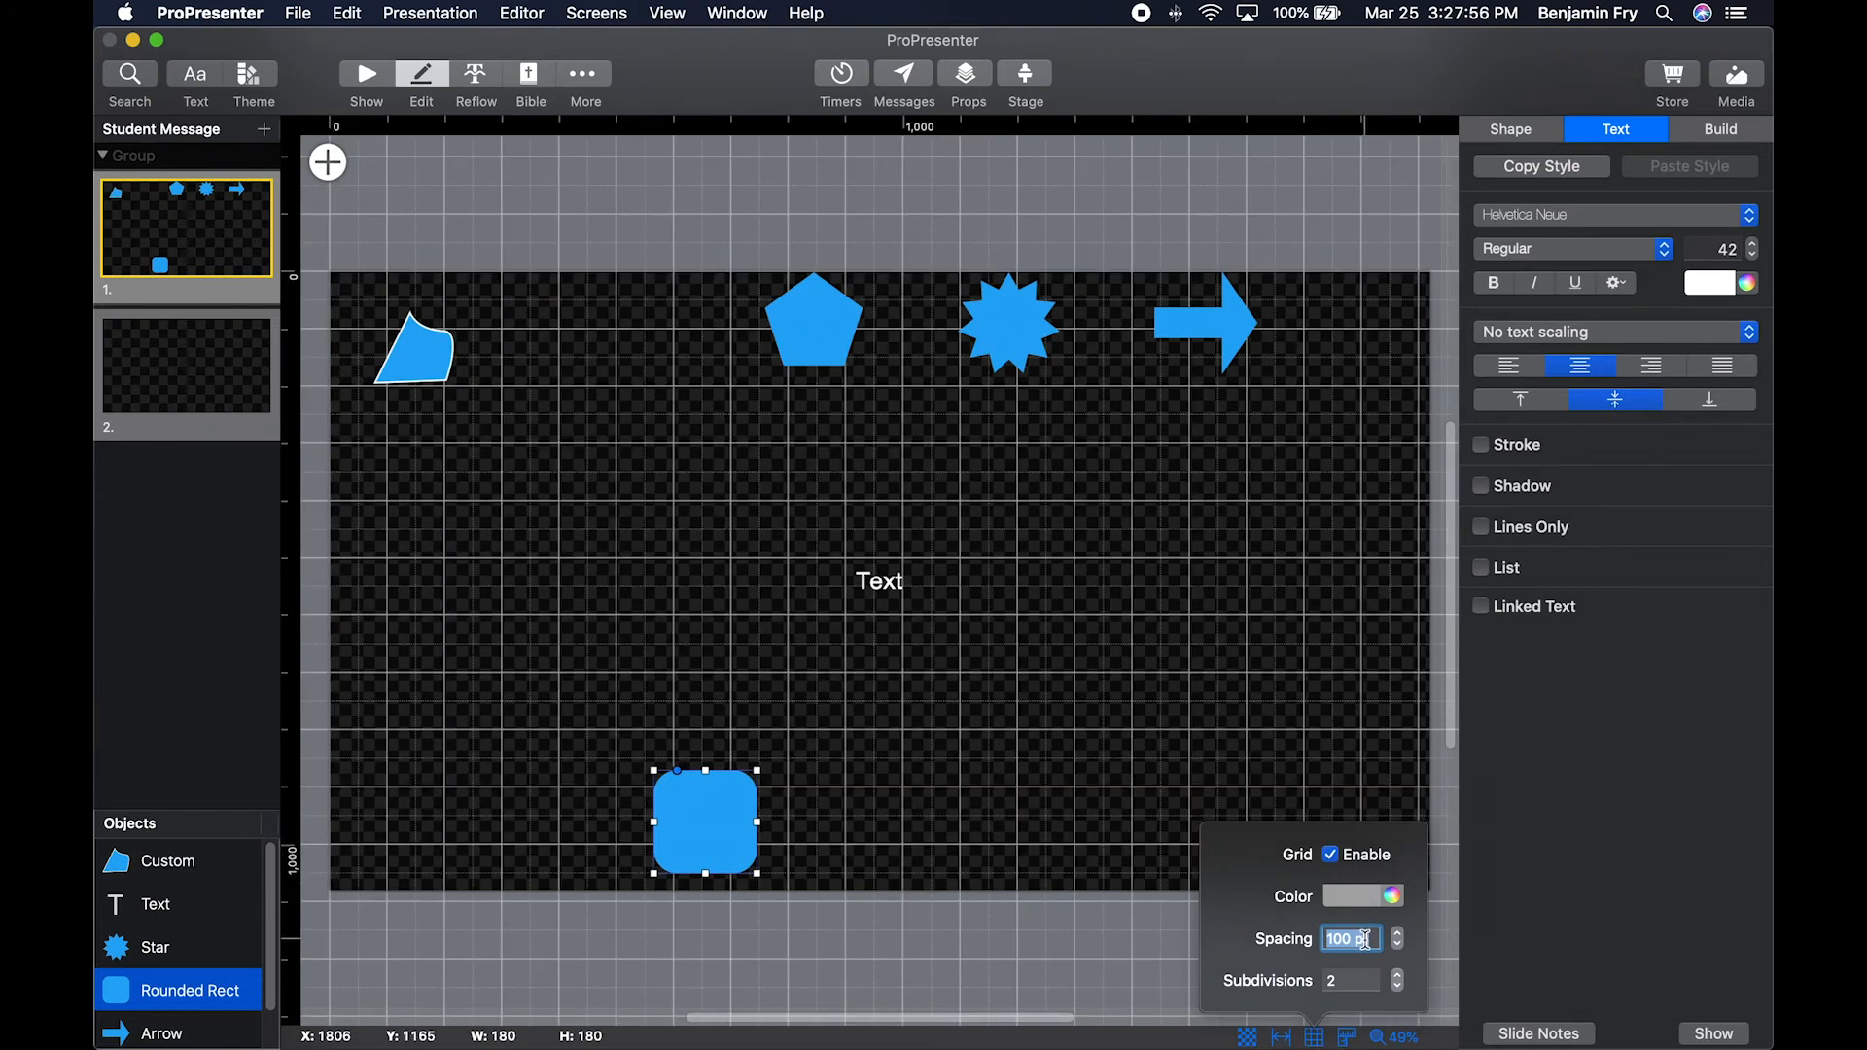
pyautogui.click(1325, 1035)
pyautogui.click(1319, 1039)
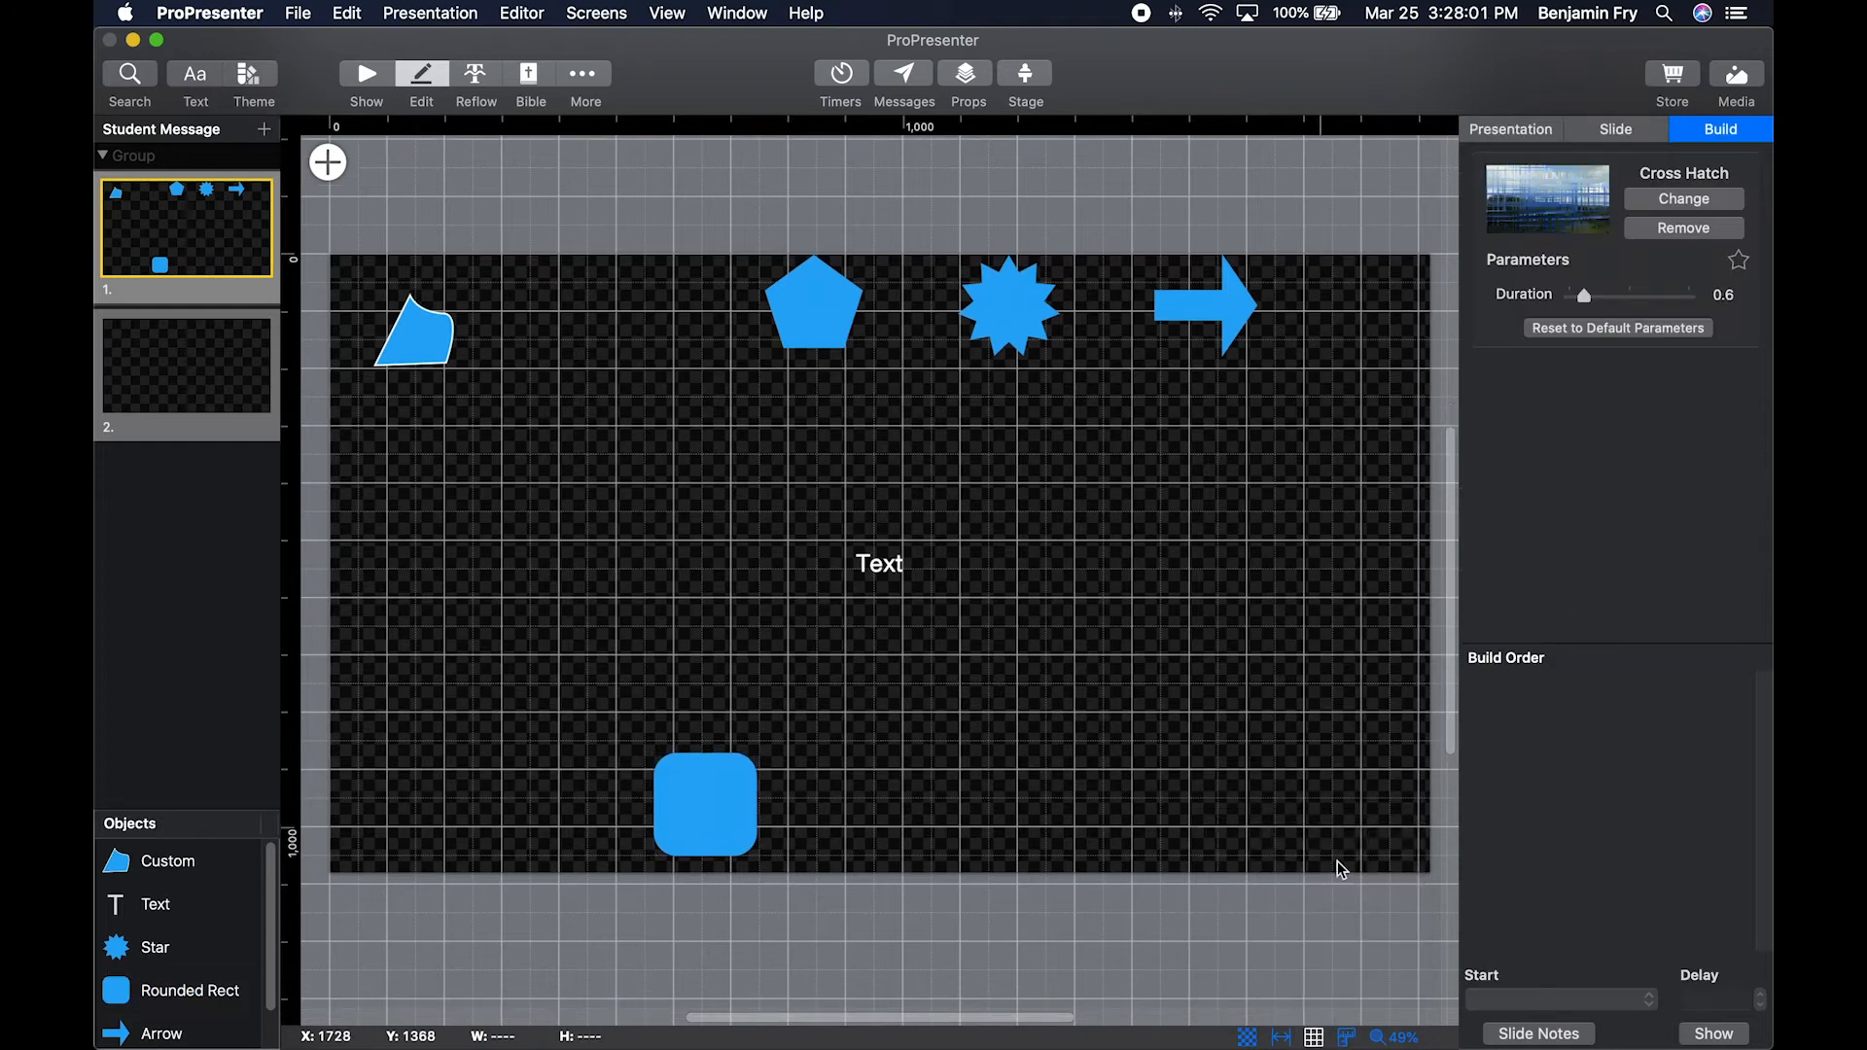
# Turn off the grid in the slide editor and view the available zoom levels.
pyautogui.click(1331, 855)
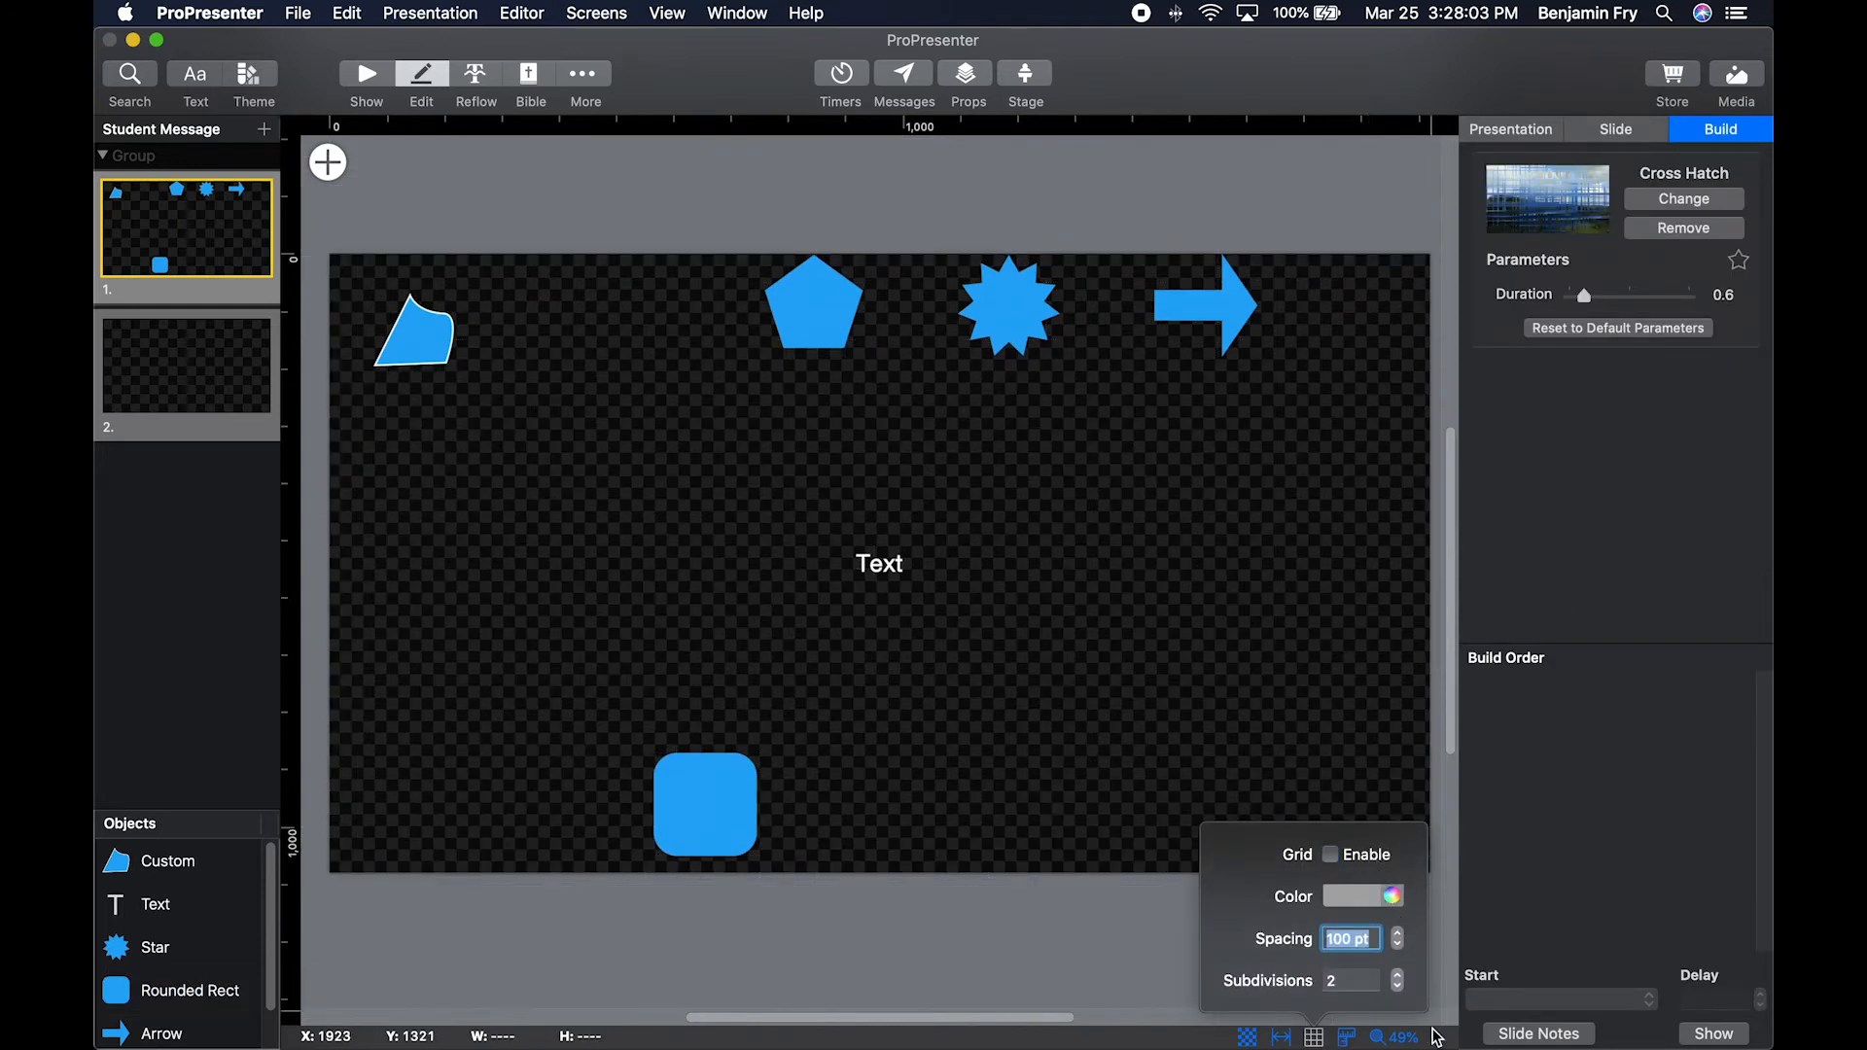
pyautogui.click(1398, 1037)
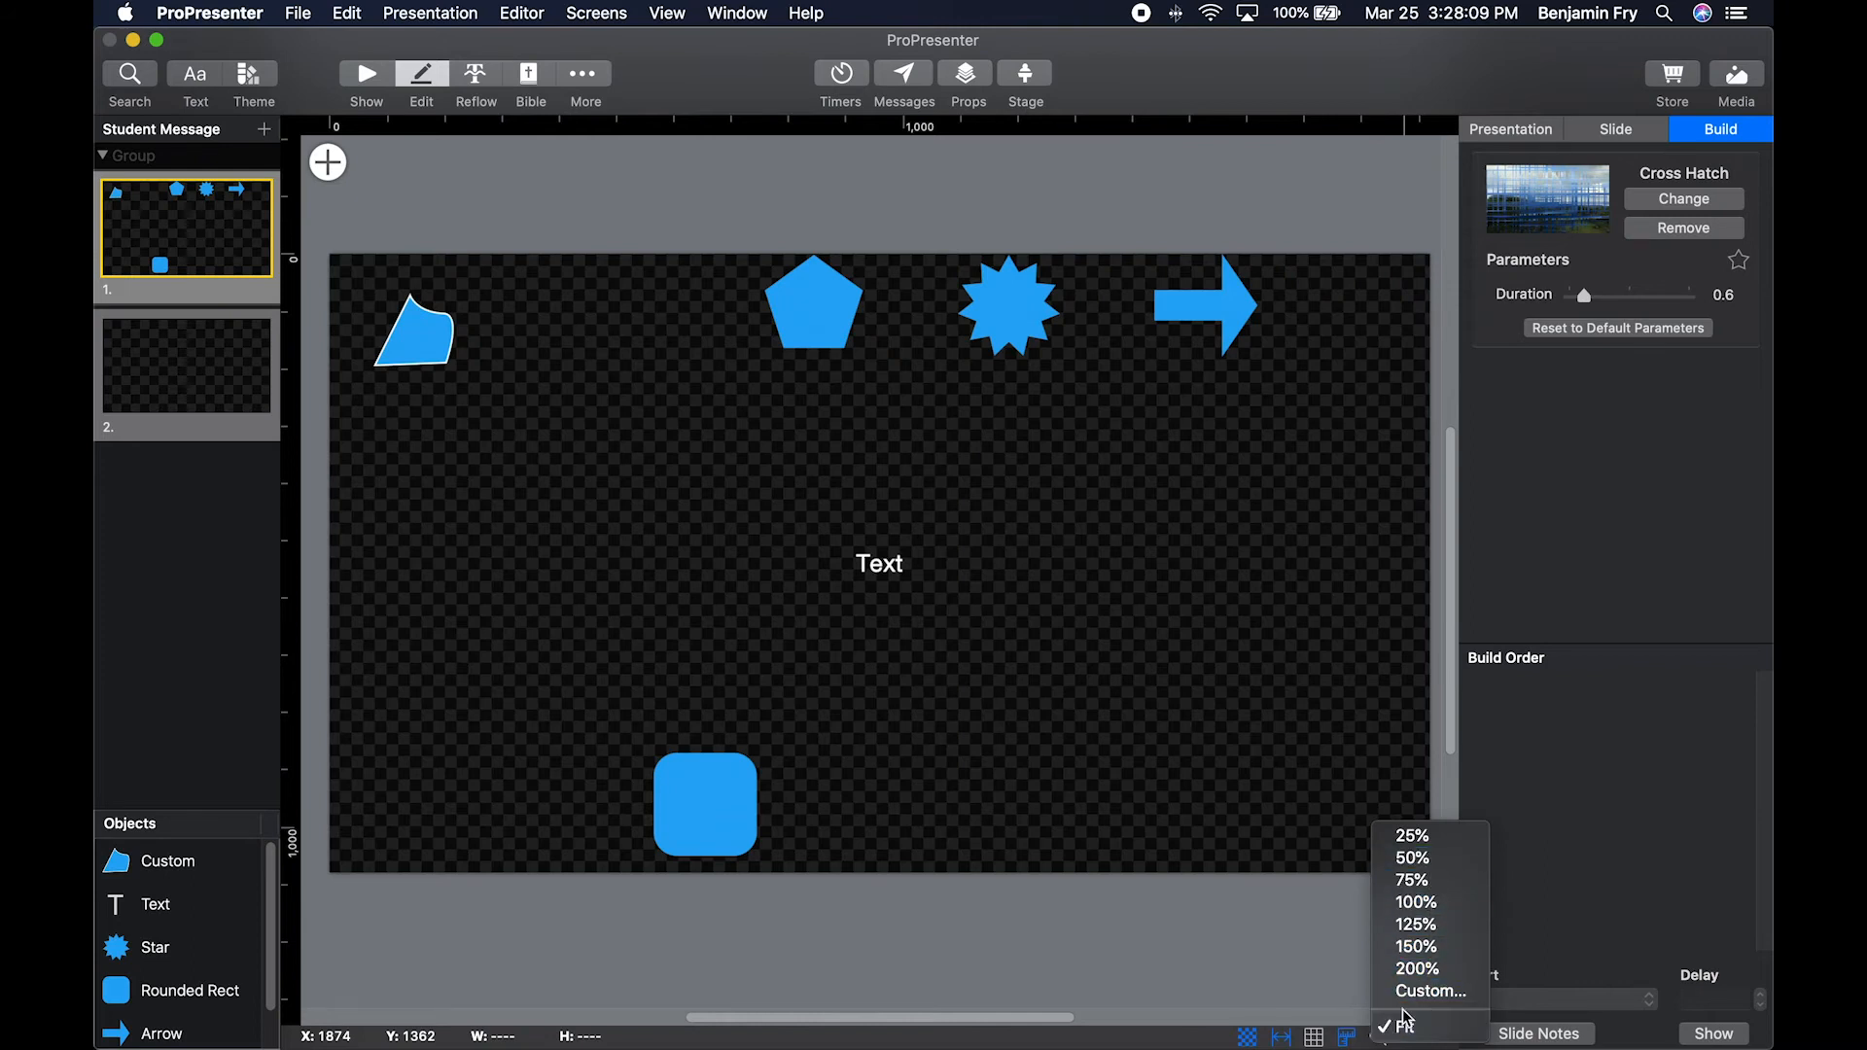
pyautogui.click(1251, 937)
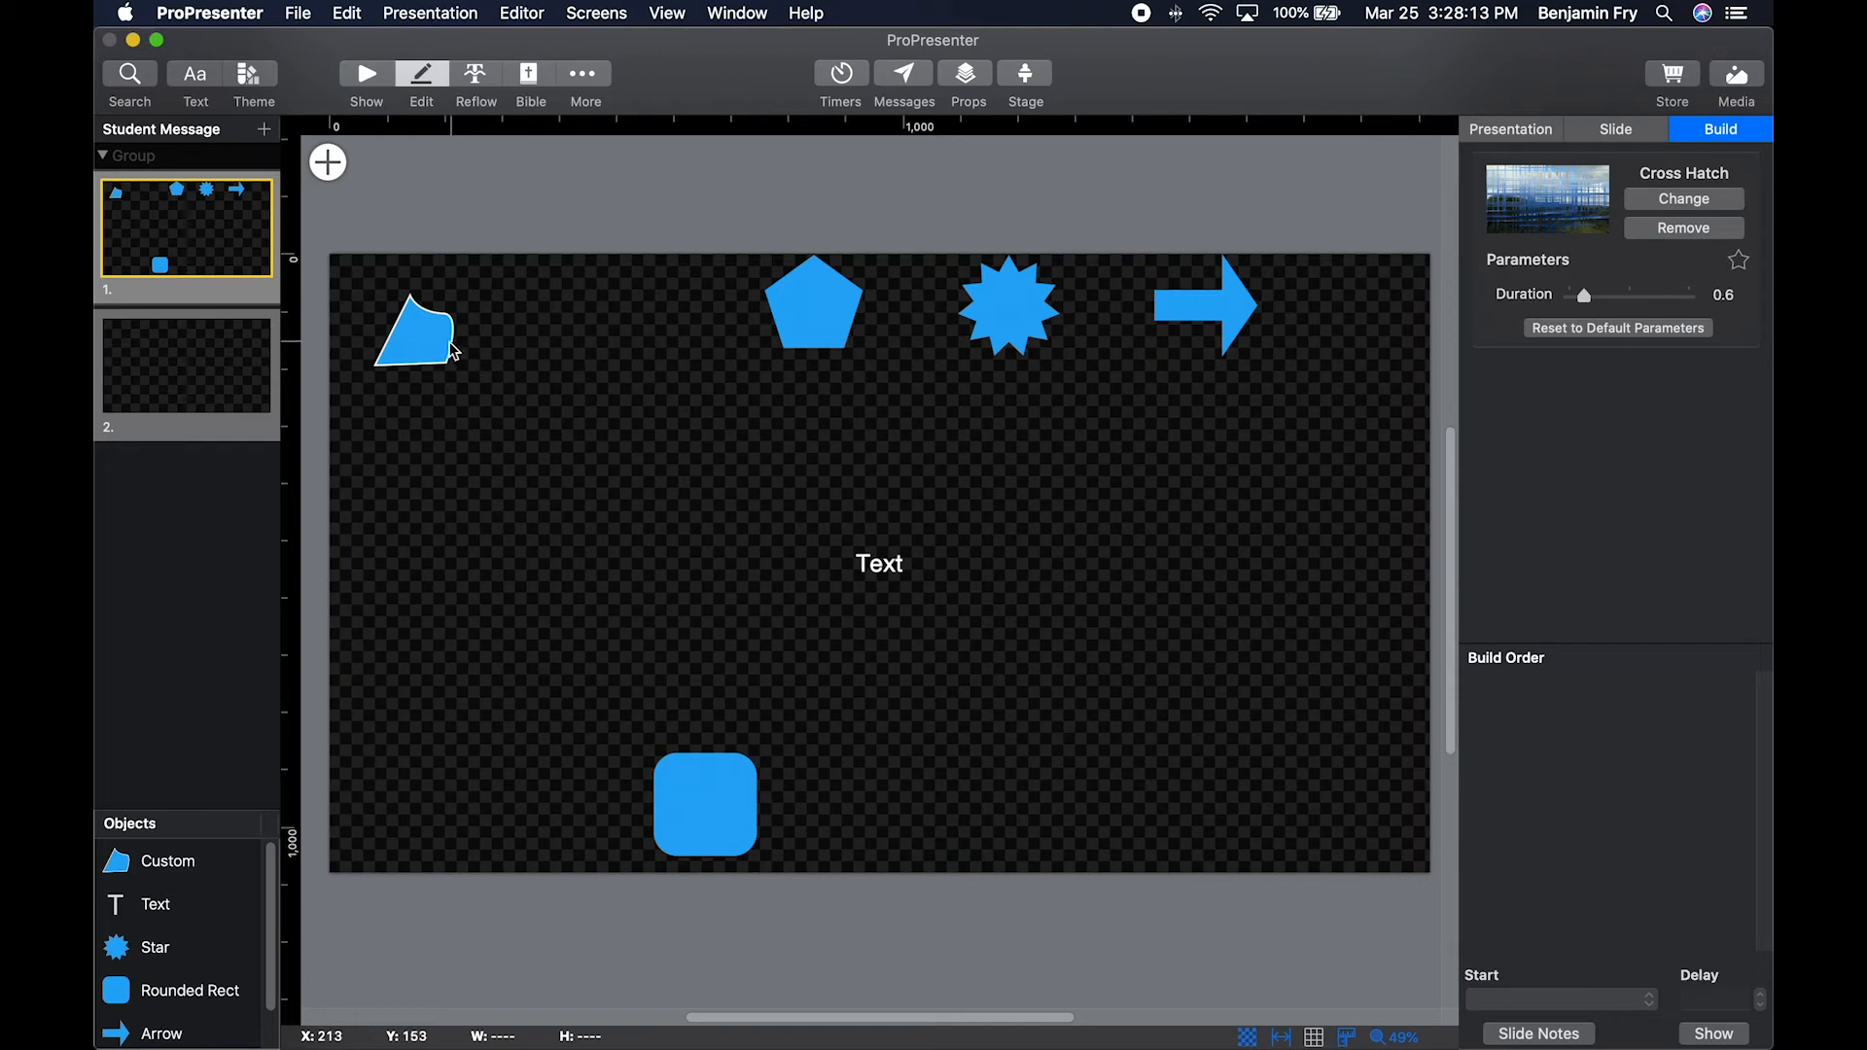
# Make the pentagon on slide 1 editable and reshape it by pulling its lower-left edge outward and its bottom edge downward.
pyautogui.rightClick(822, 283)
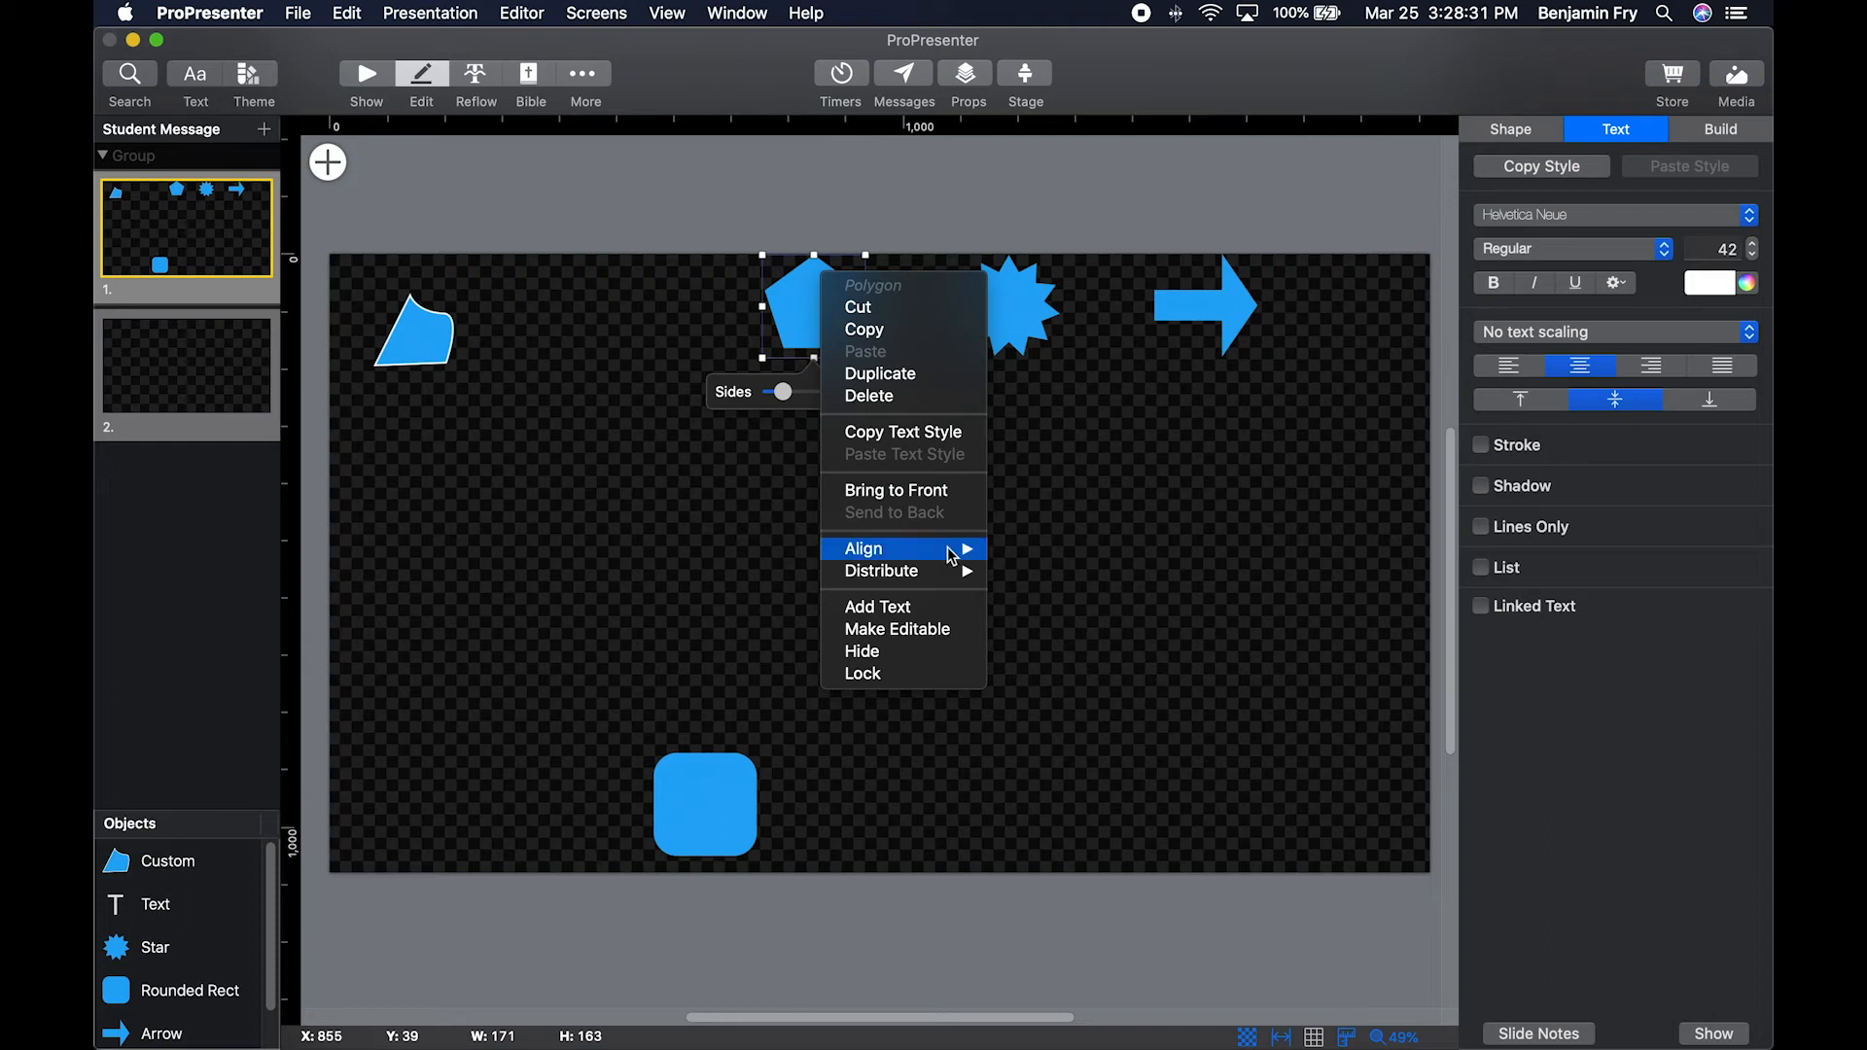
pyautogui.moveTo(946, 581)
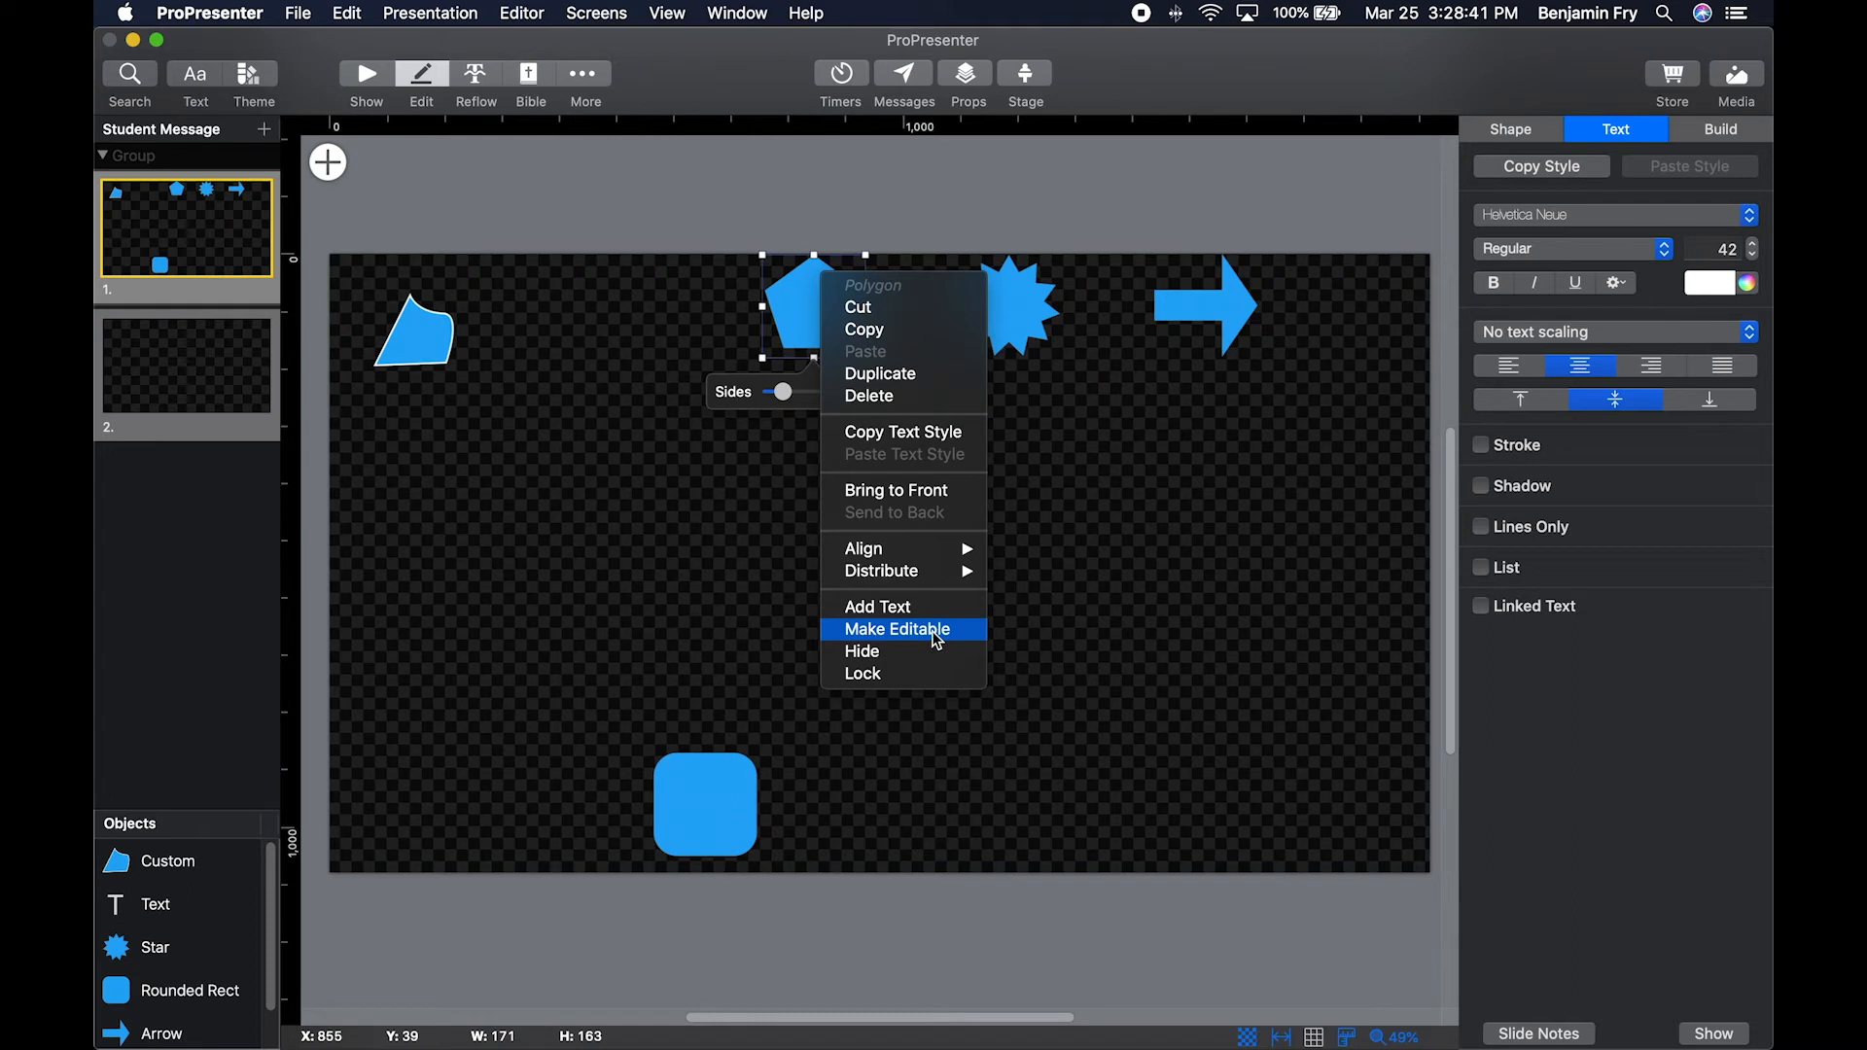
pyautogui.click(937, 638)
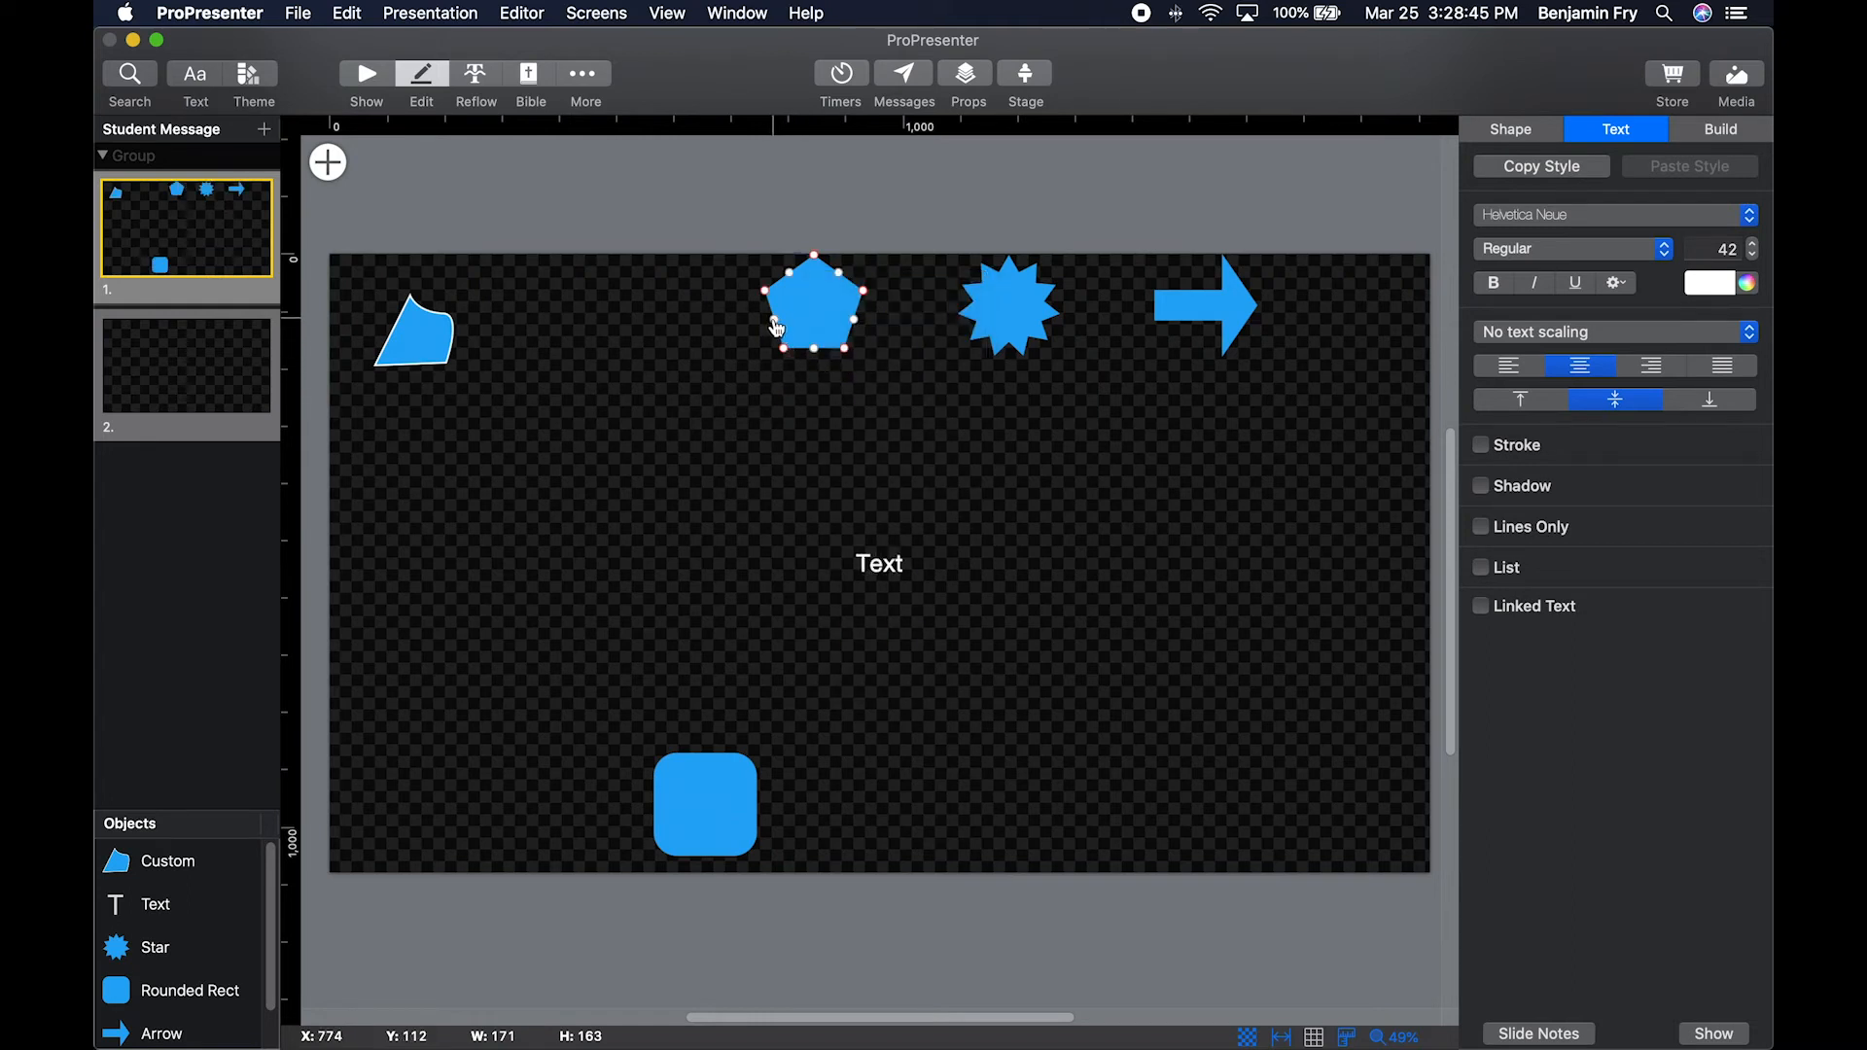
pyautogui.moveTo(774, 319); pyautogui.dragTo(817, 393)
pyautogui.click(815, 350)
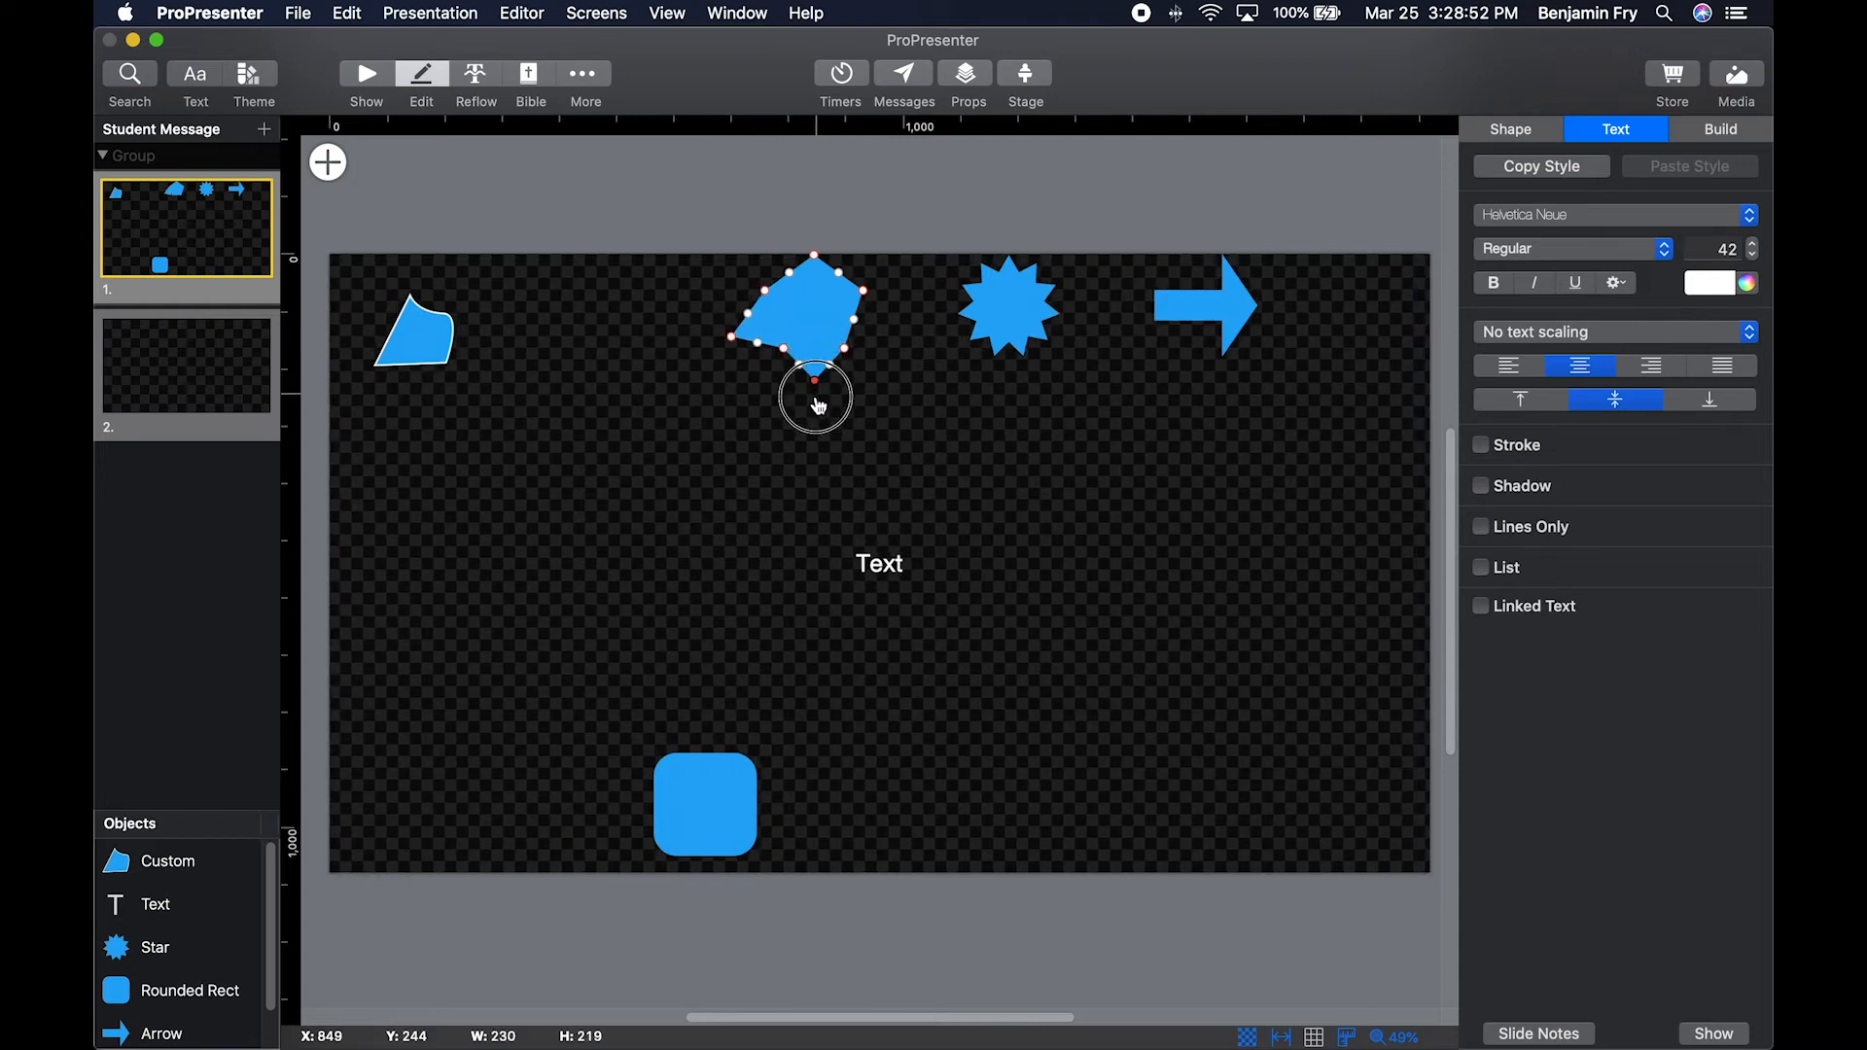
# Give the large text box on slide 1 a gradient fill, with its opacity at 100%.
pyautogui.click(564, 454)
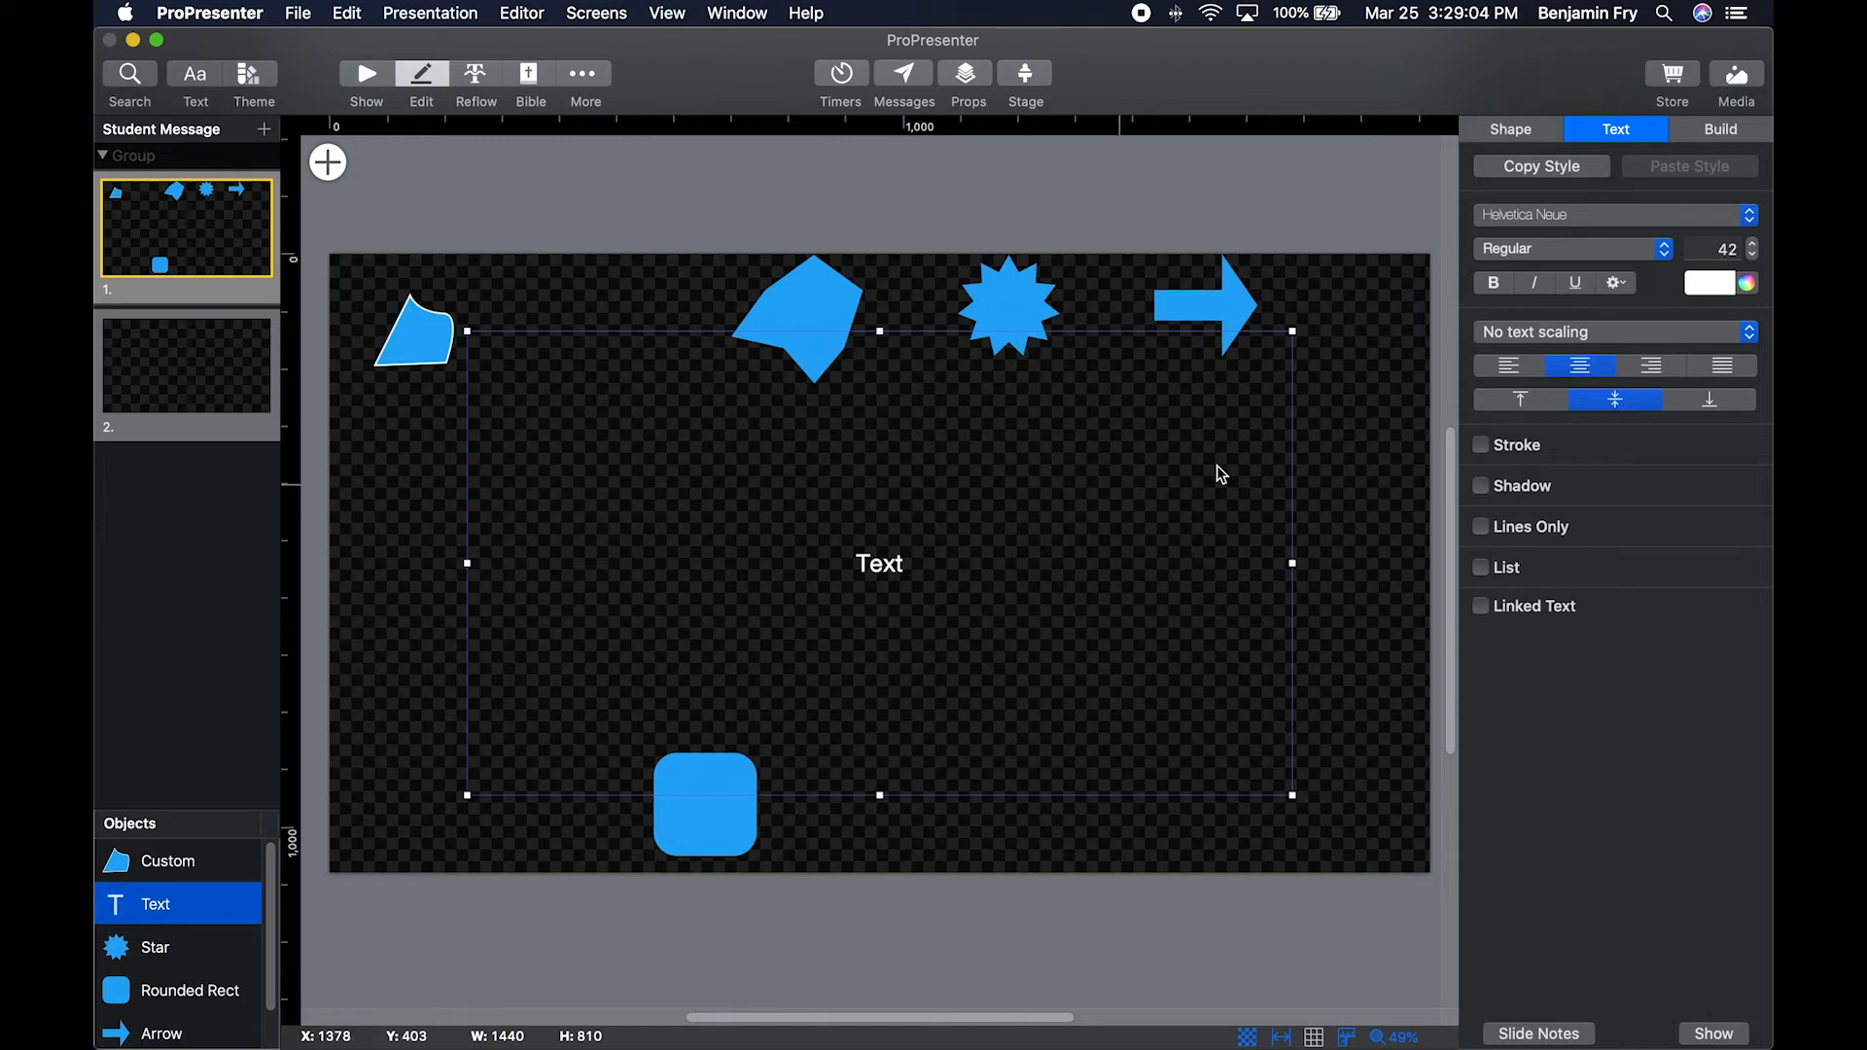
pyautogui.click(1515, 131)
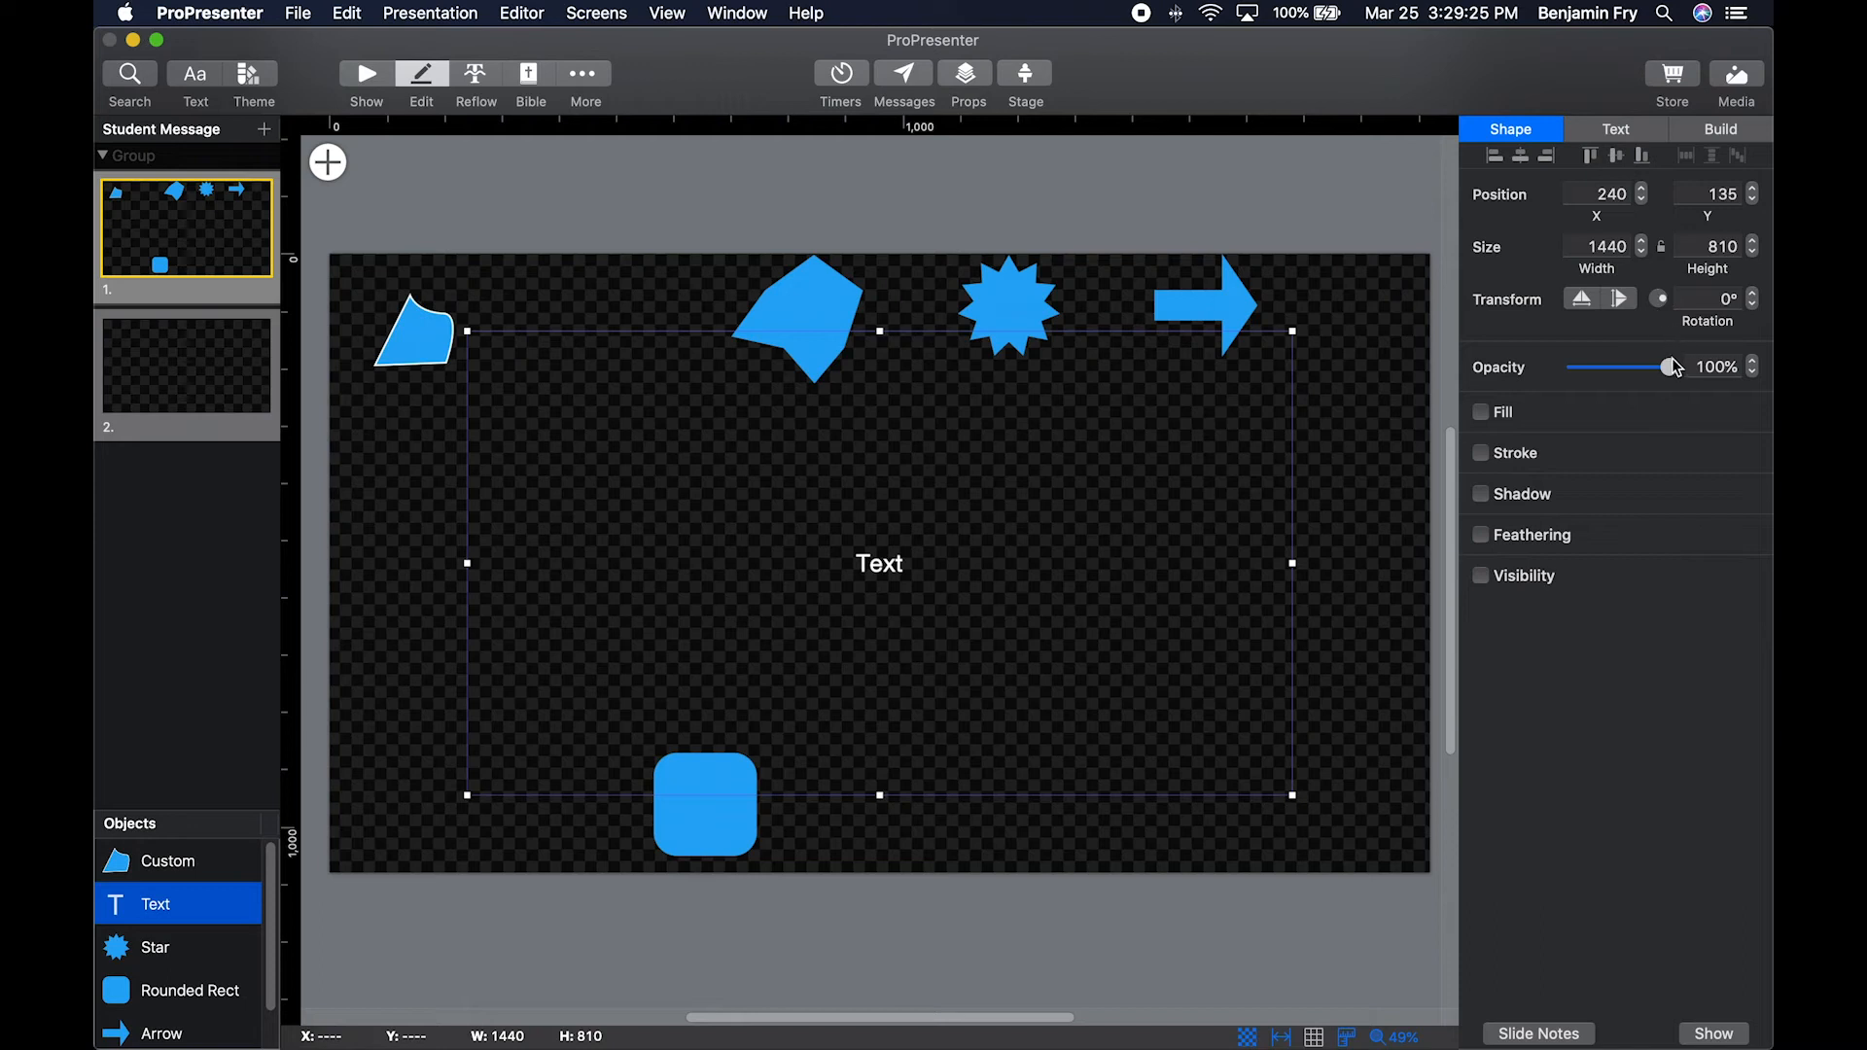
pyautogui.moveTo(1672, 368); pyautogui.dragTo(1726, 363)
pyautogui.click(1482, 412)
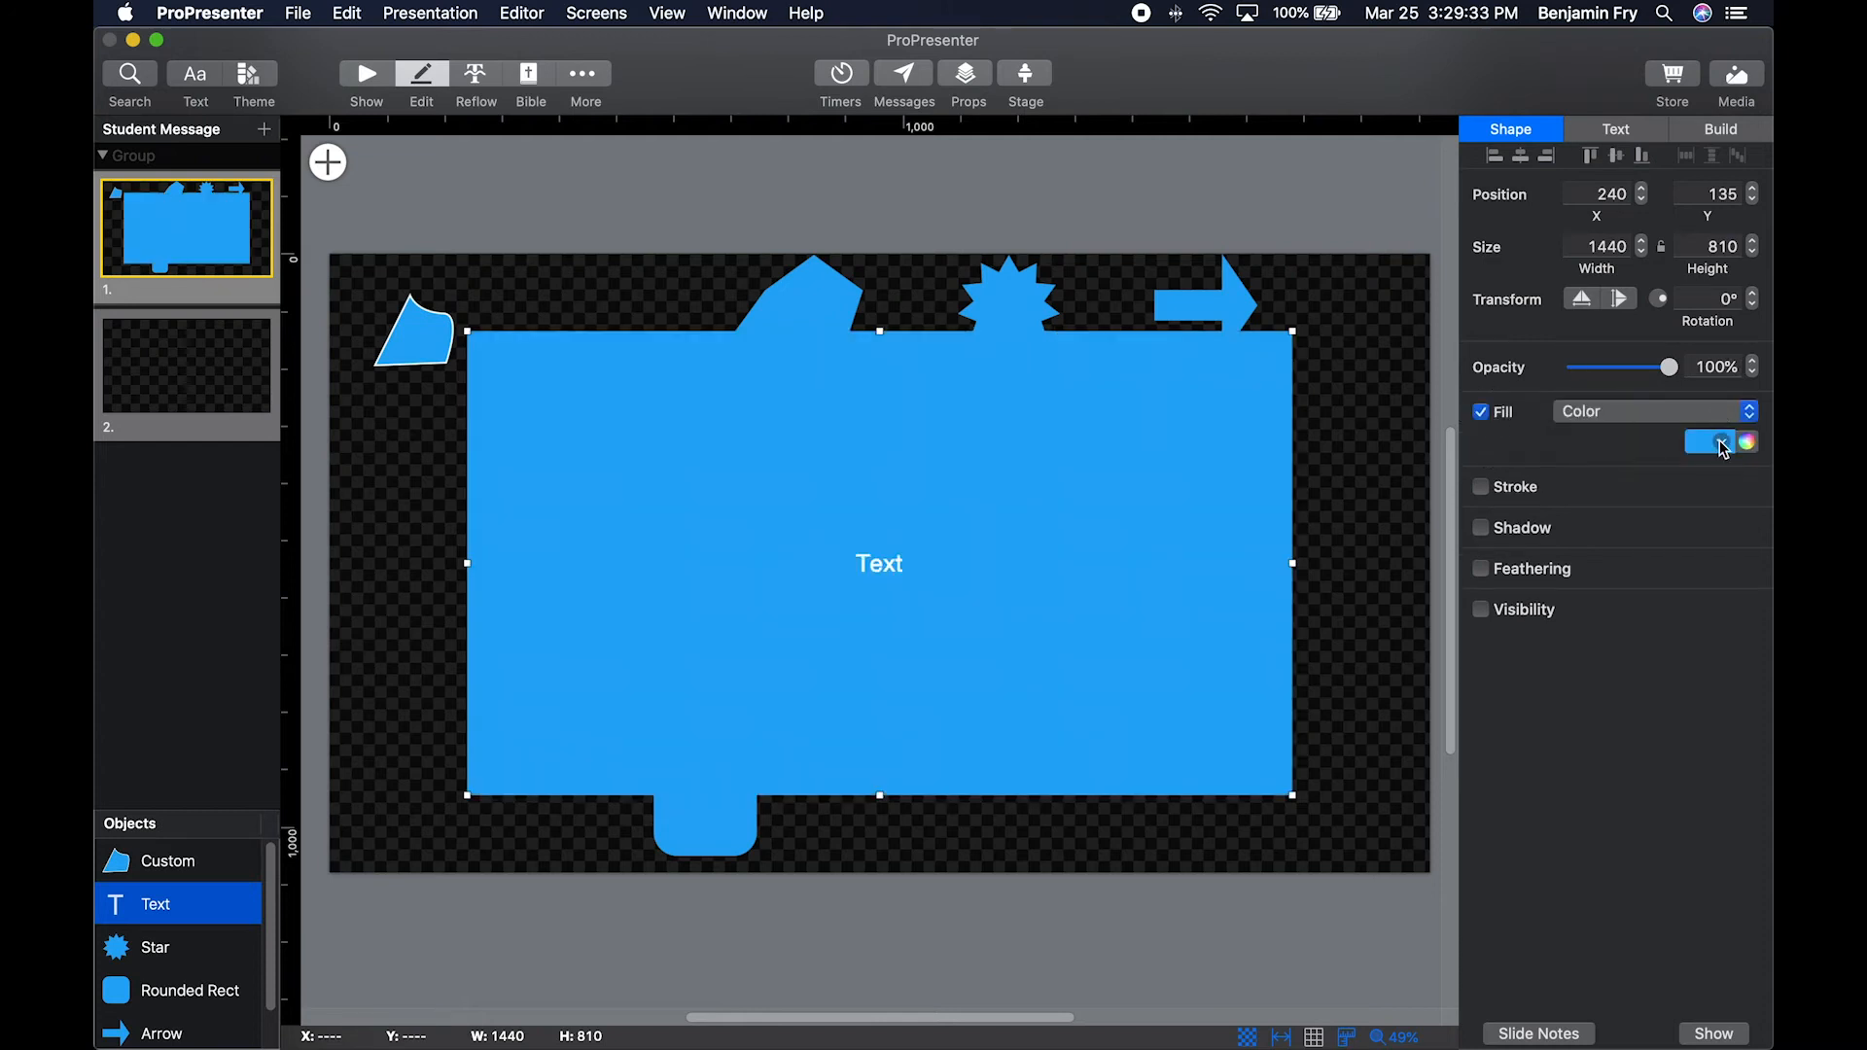
pyautogui.click(1720, 419)
pyautogui.click(1724, 436)
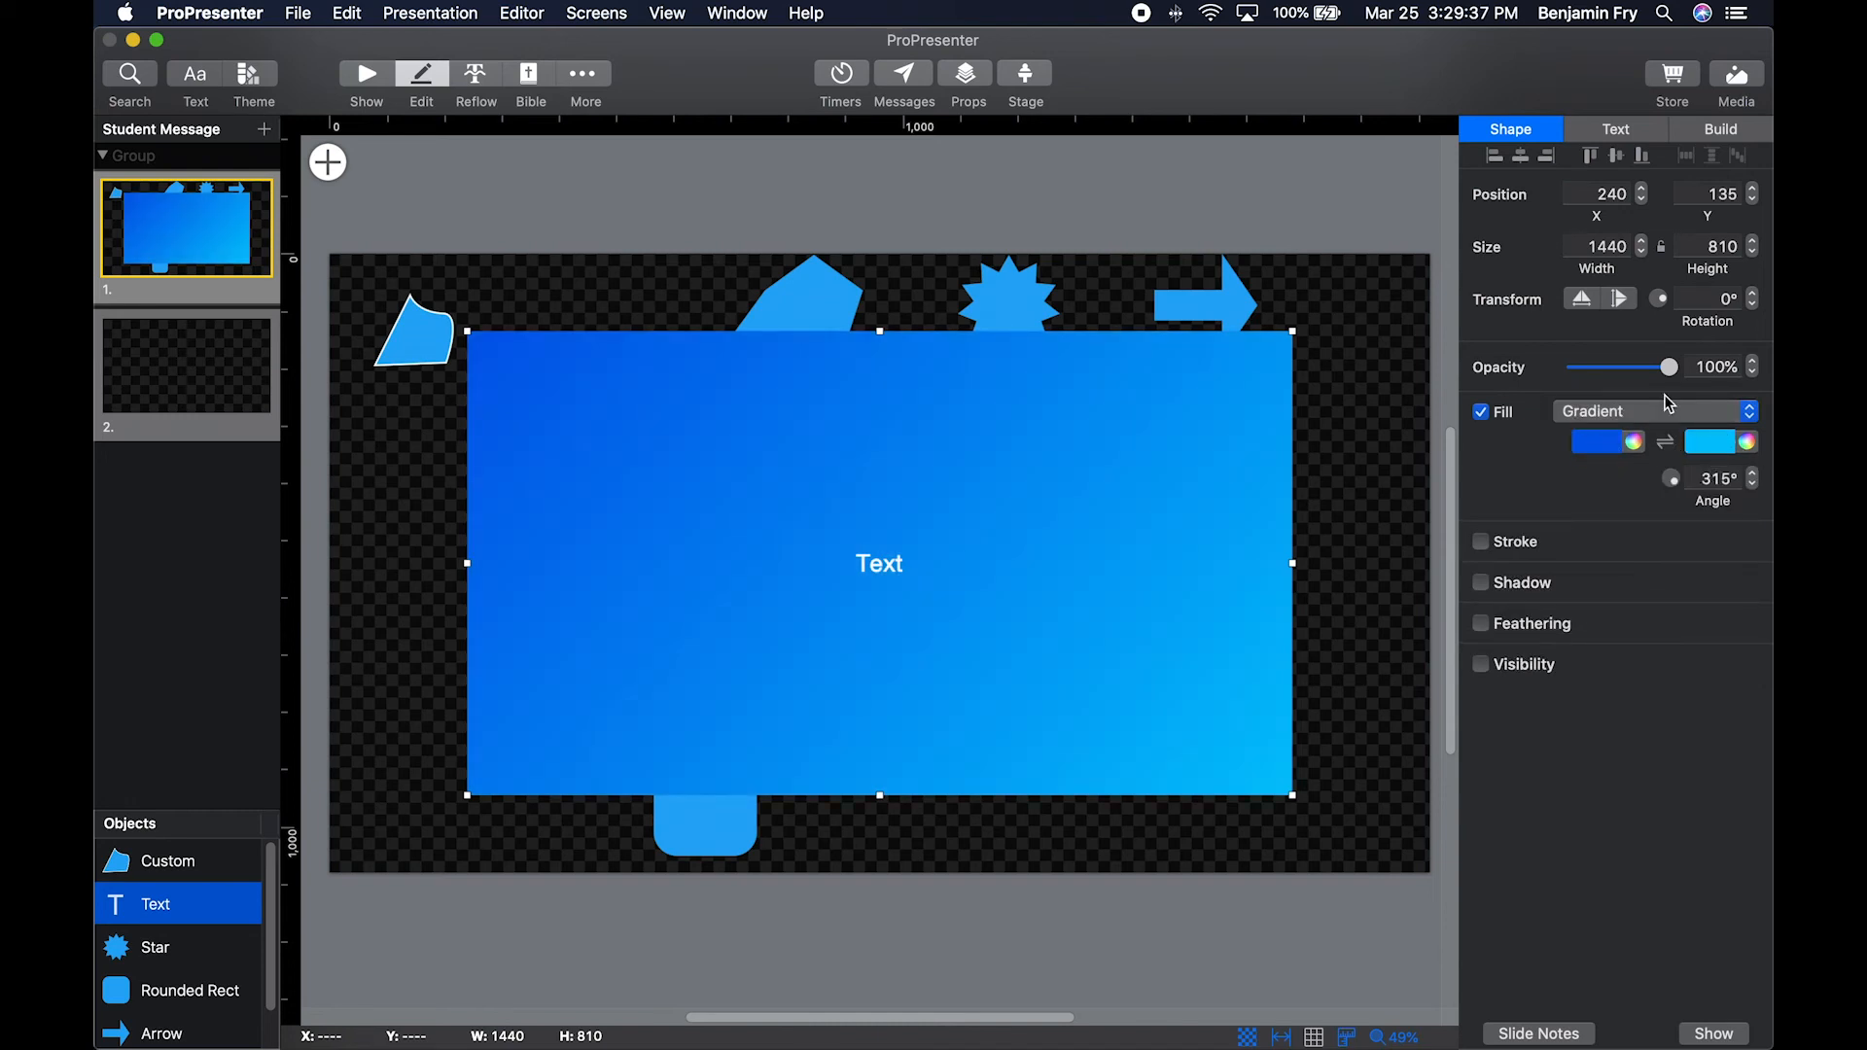
pyautogui.click(1744, 413)
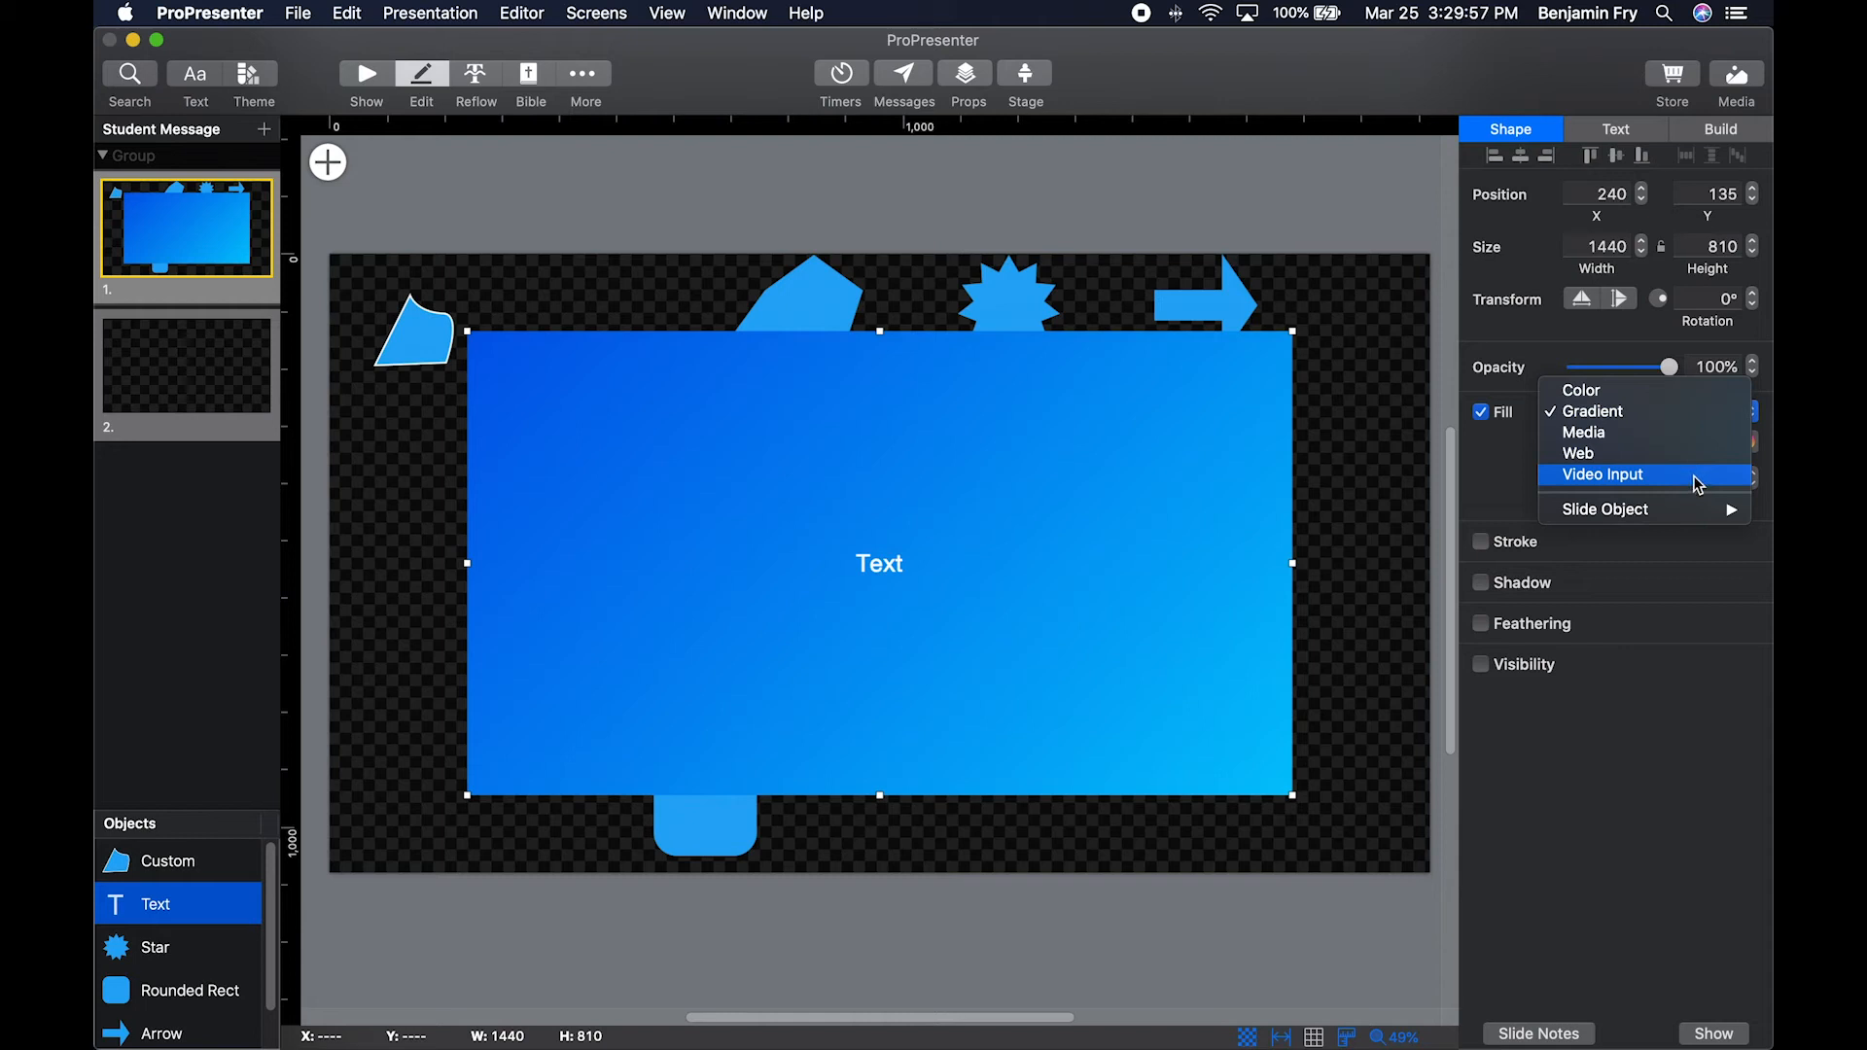
pyautogui.click(1557, 418)
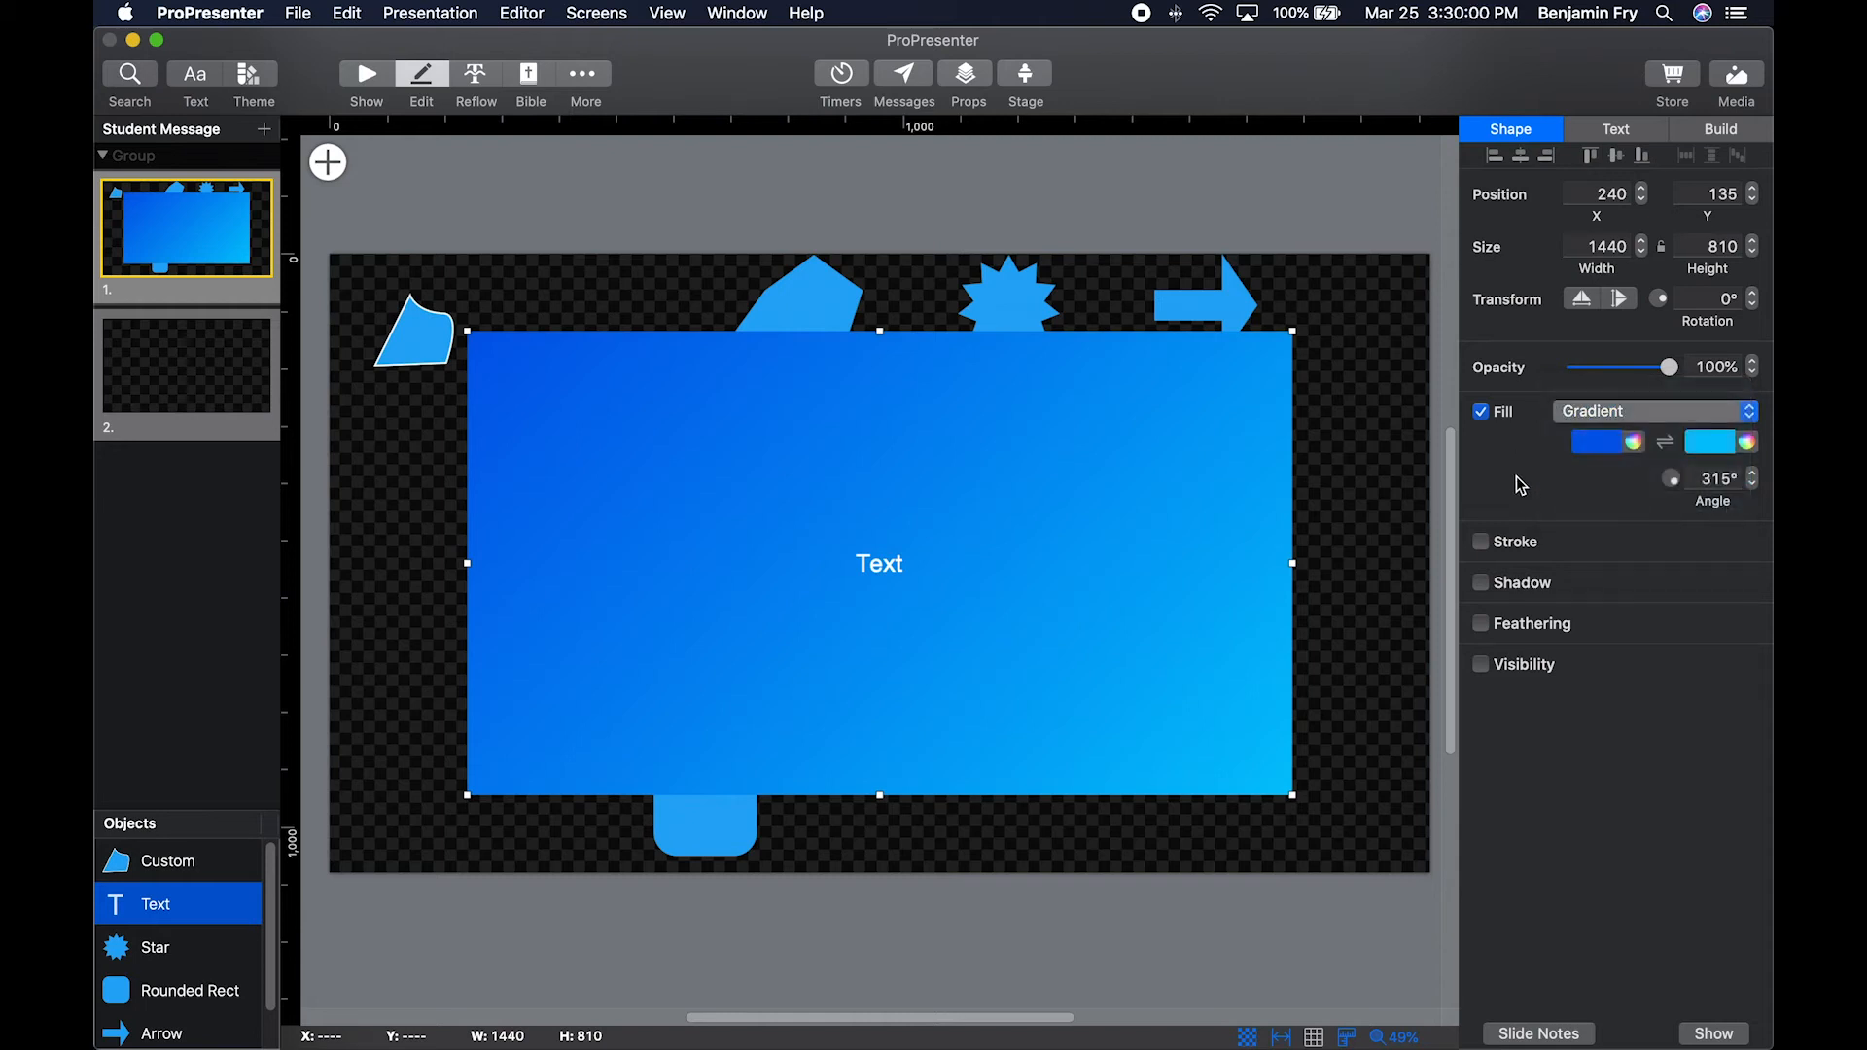
# Try a shape stroke on the text box, view its line styles, and try a shadow, turning each off again.
pyautogui.click(1481, 543)
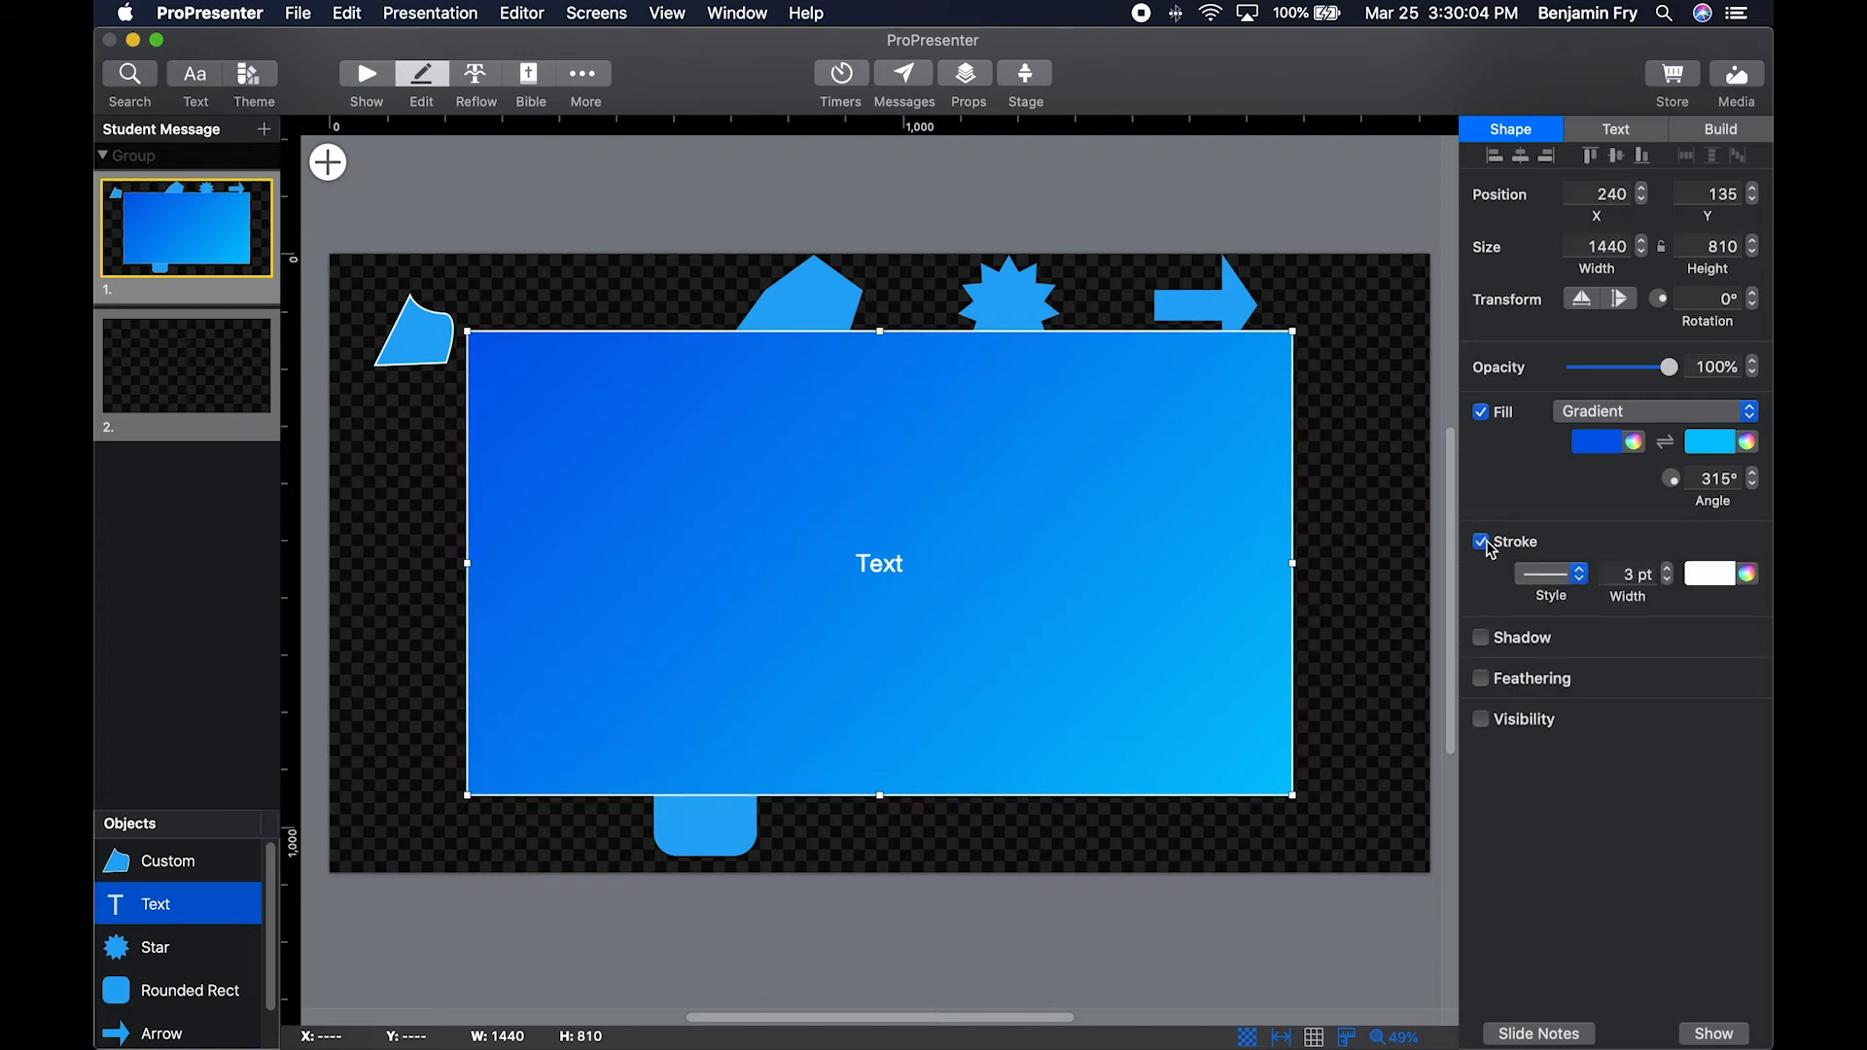
pyautogui.click(1556, 574)
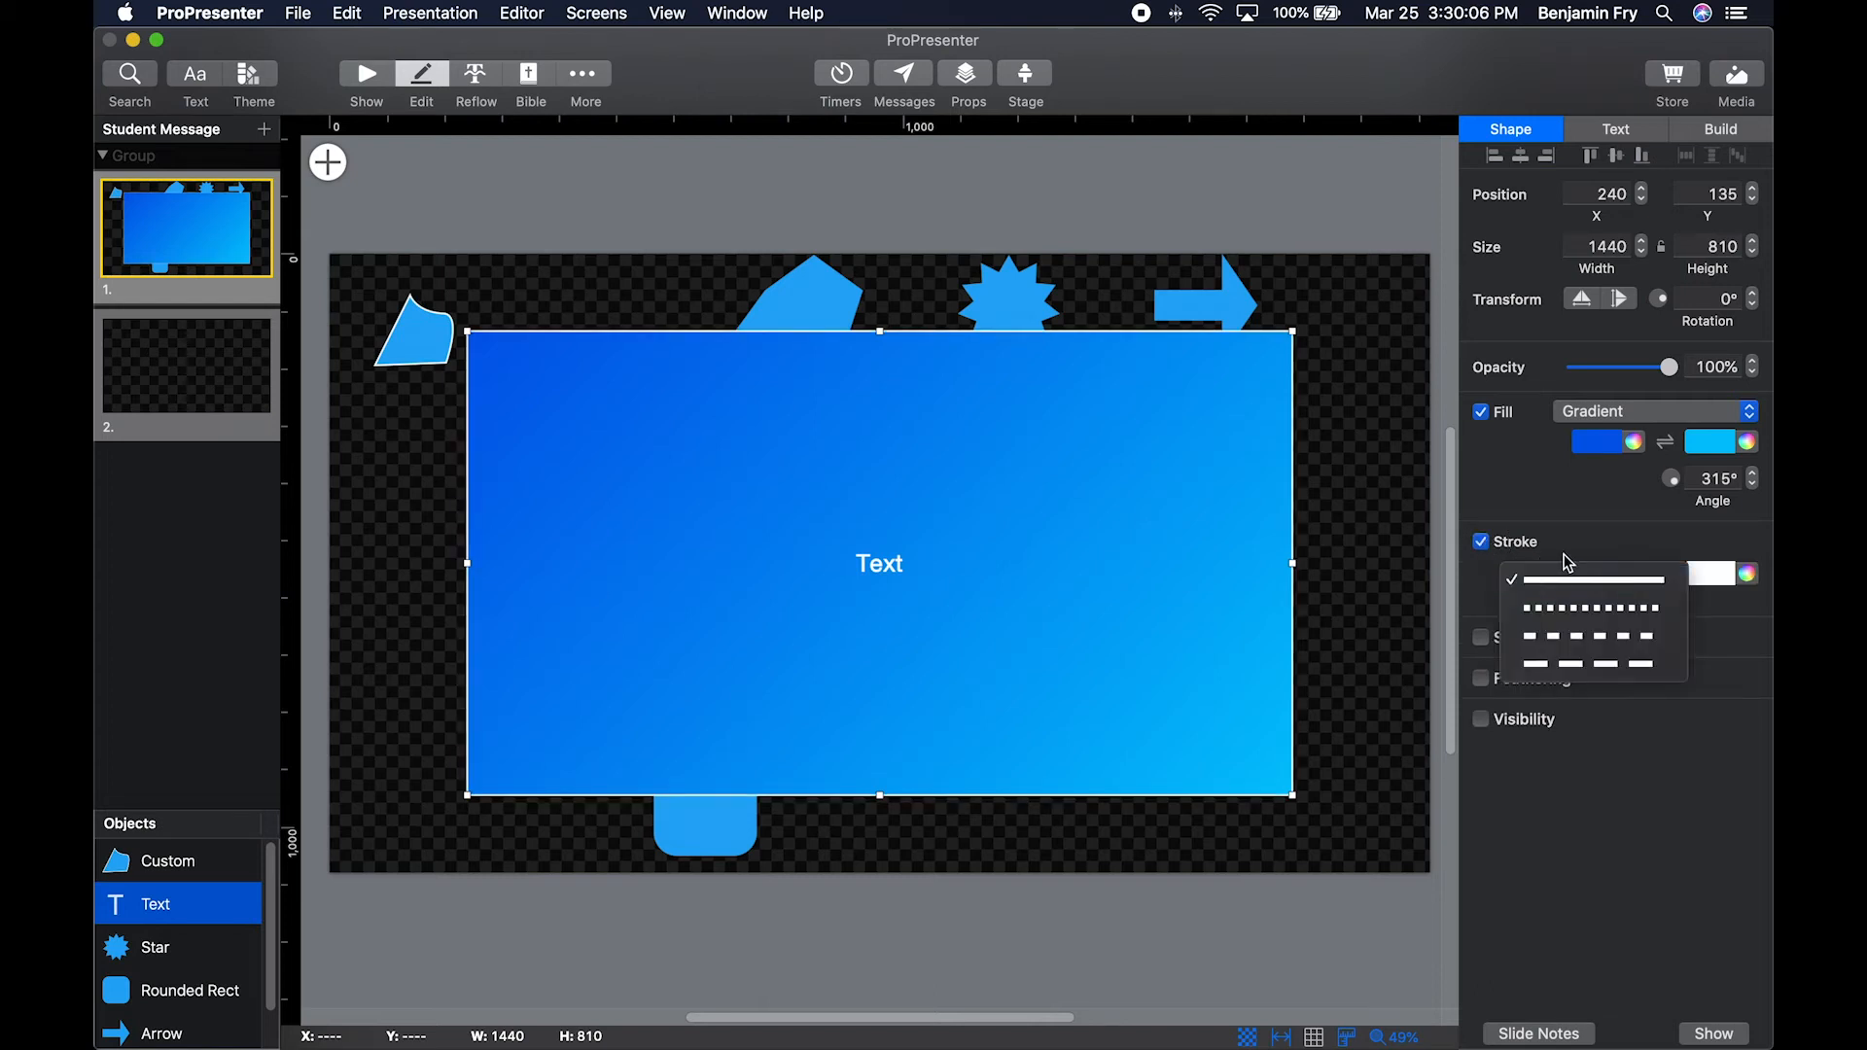
pyautogui.click(1573, 550)
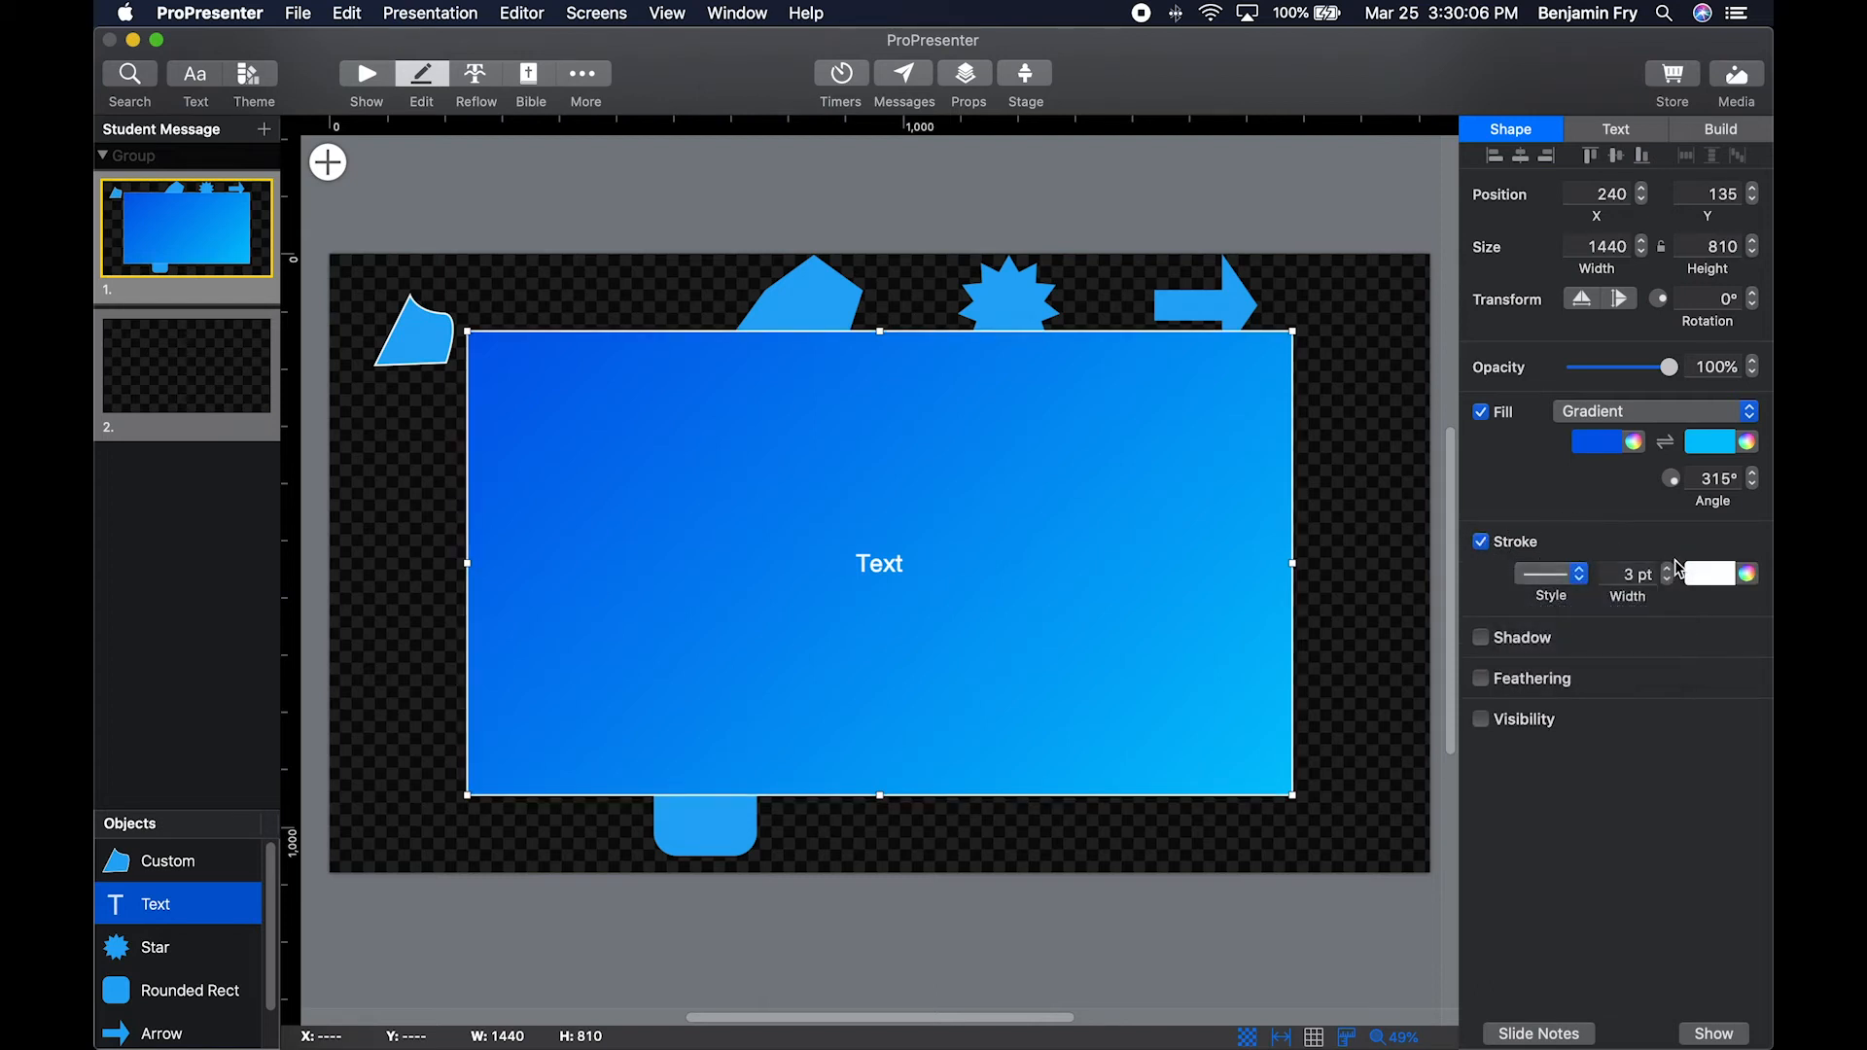
pyautogui.click(1481, 543)
pyautogui.click(1483, 584)
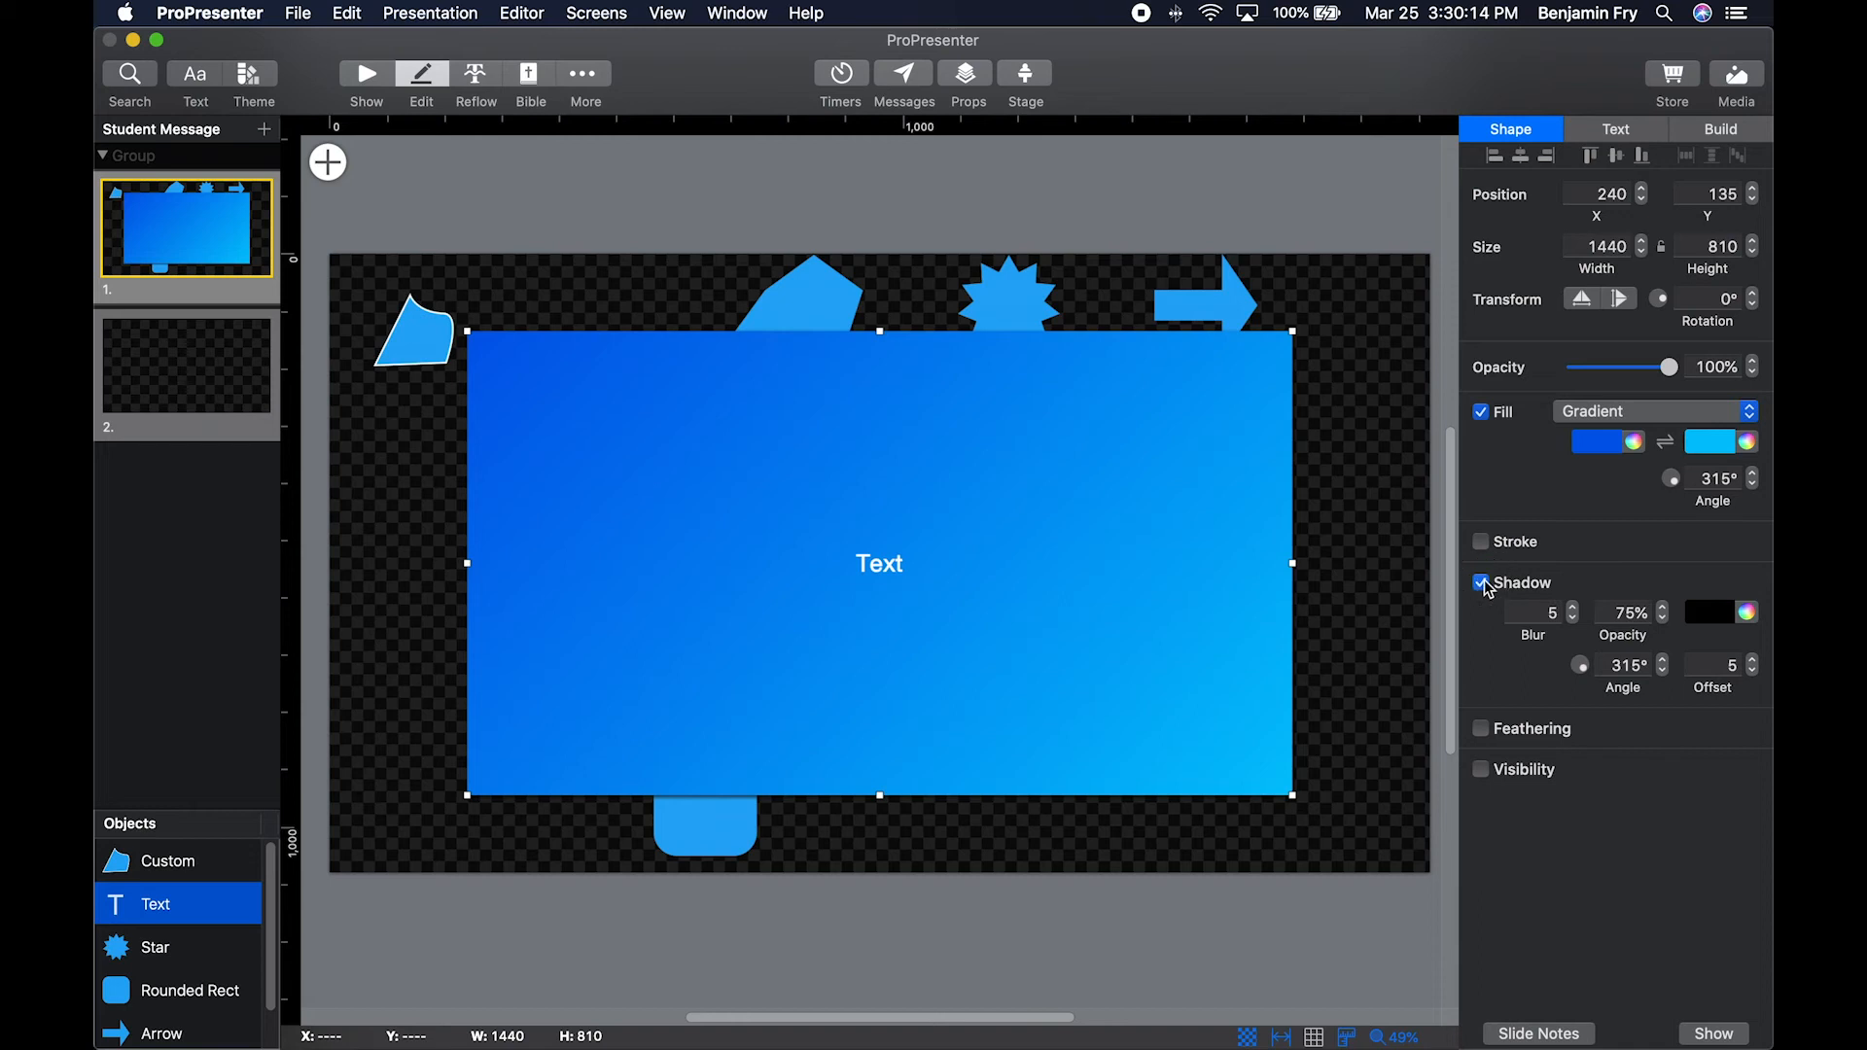
pyautogui.click(1482, 584)
# Try feathering on the text box, lower it to 0%, and turn it off again.
pyautogui.click(1481, 623)
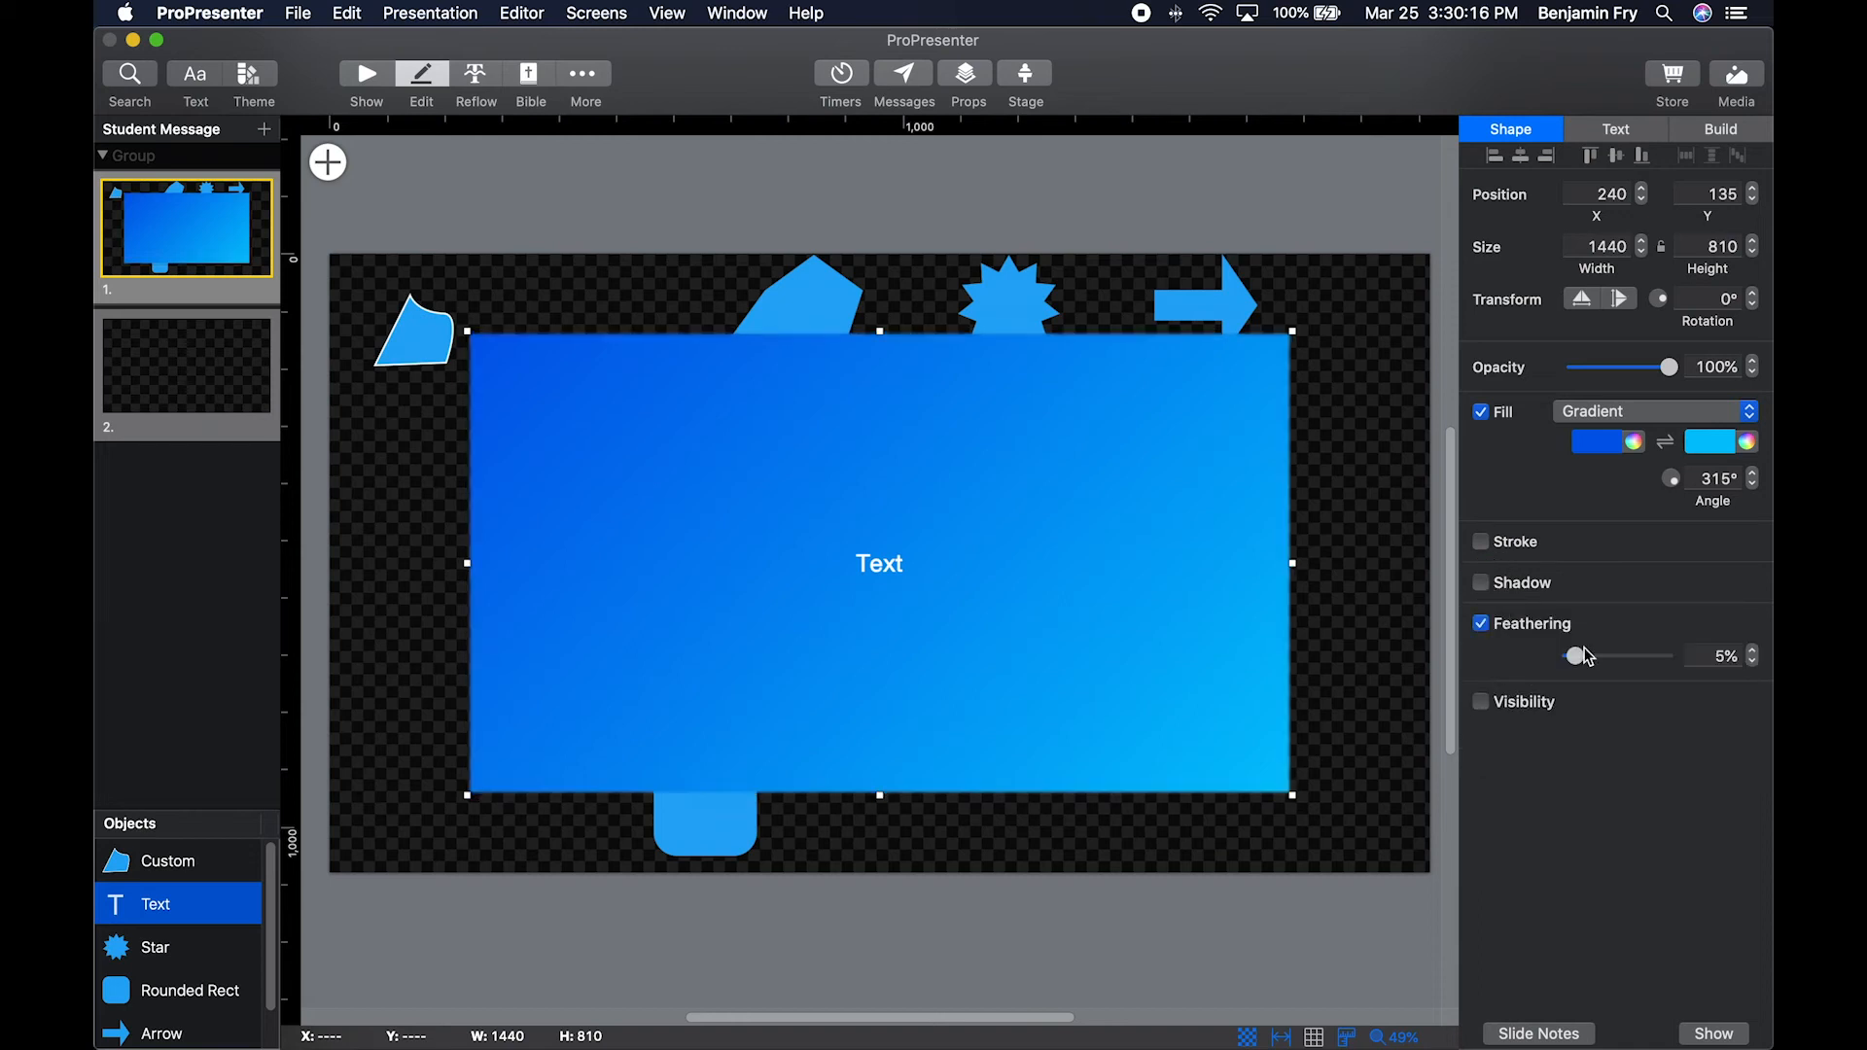
pyautogui.moveTo(1575, 657)
pyautogui.mouseDown()
pyautogui.moveTo(1625, 659)
pyautogui.moveTo(1543, 655)
pyautogui.mouseUp()
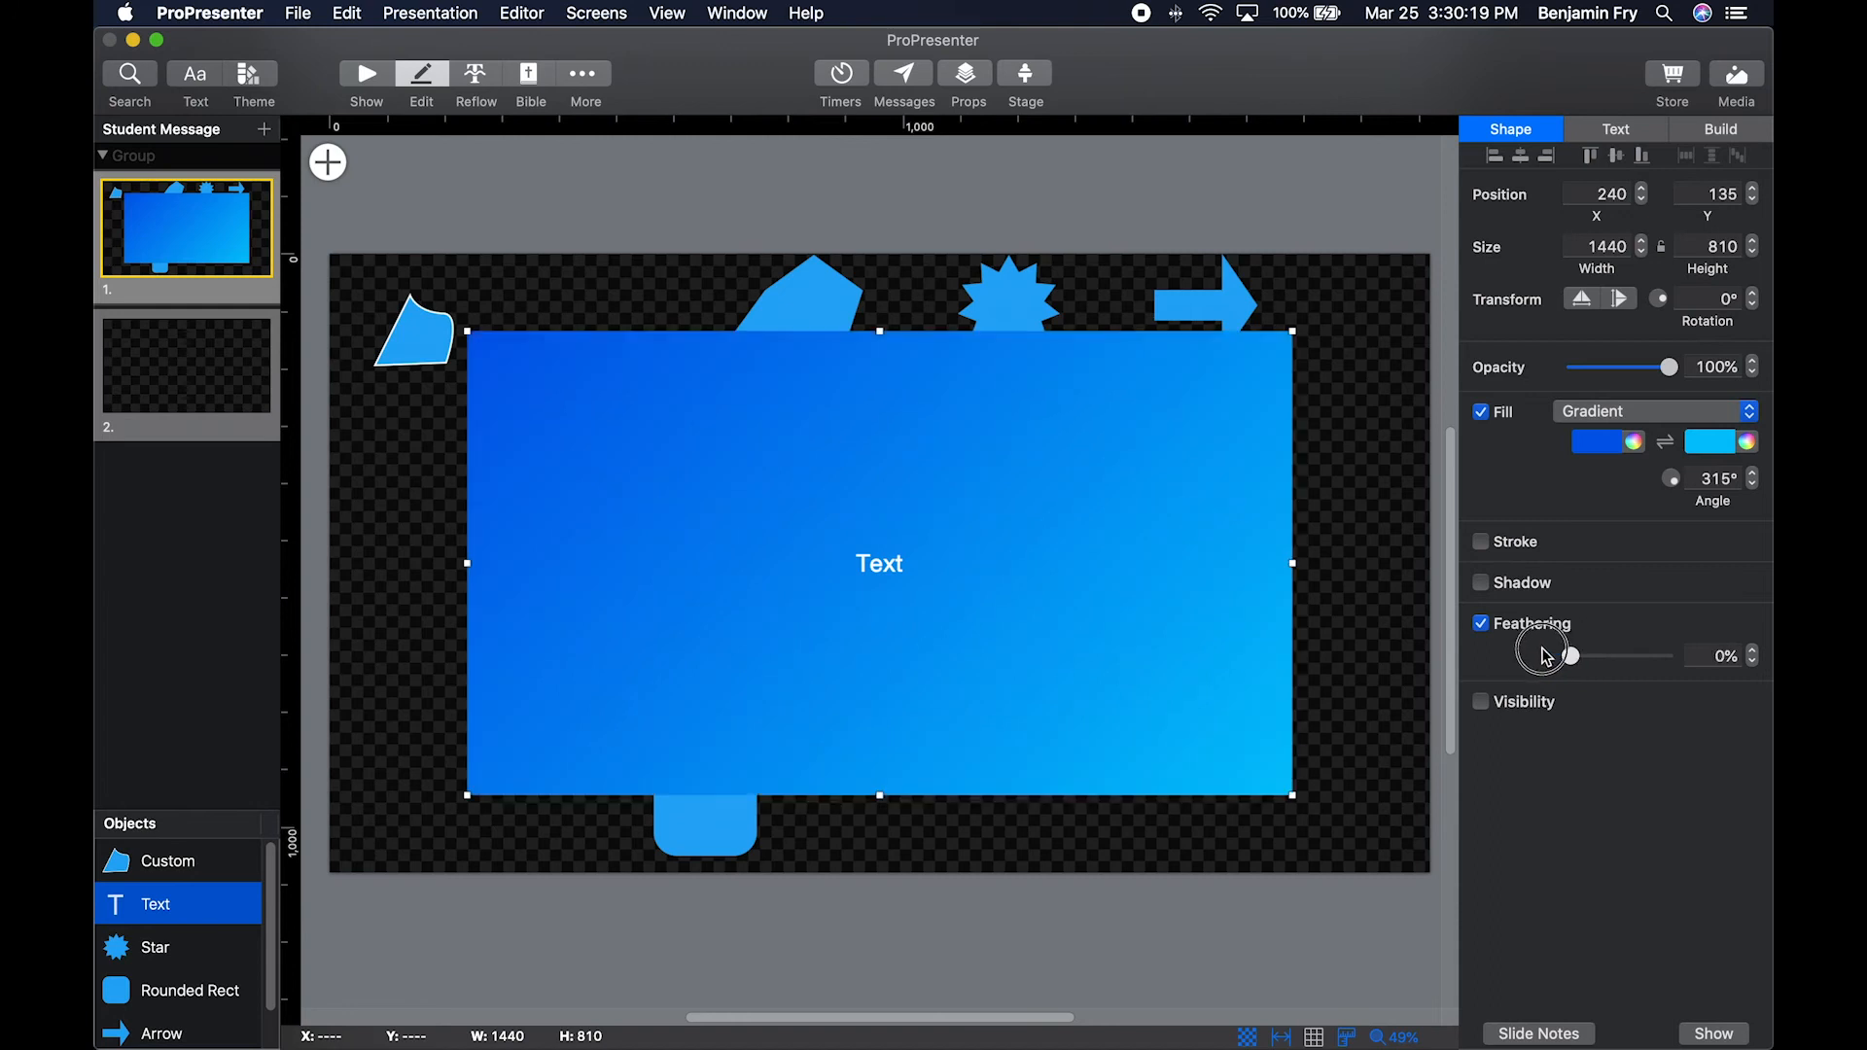
pyautogui.click(1481, 624)
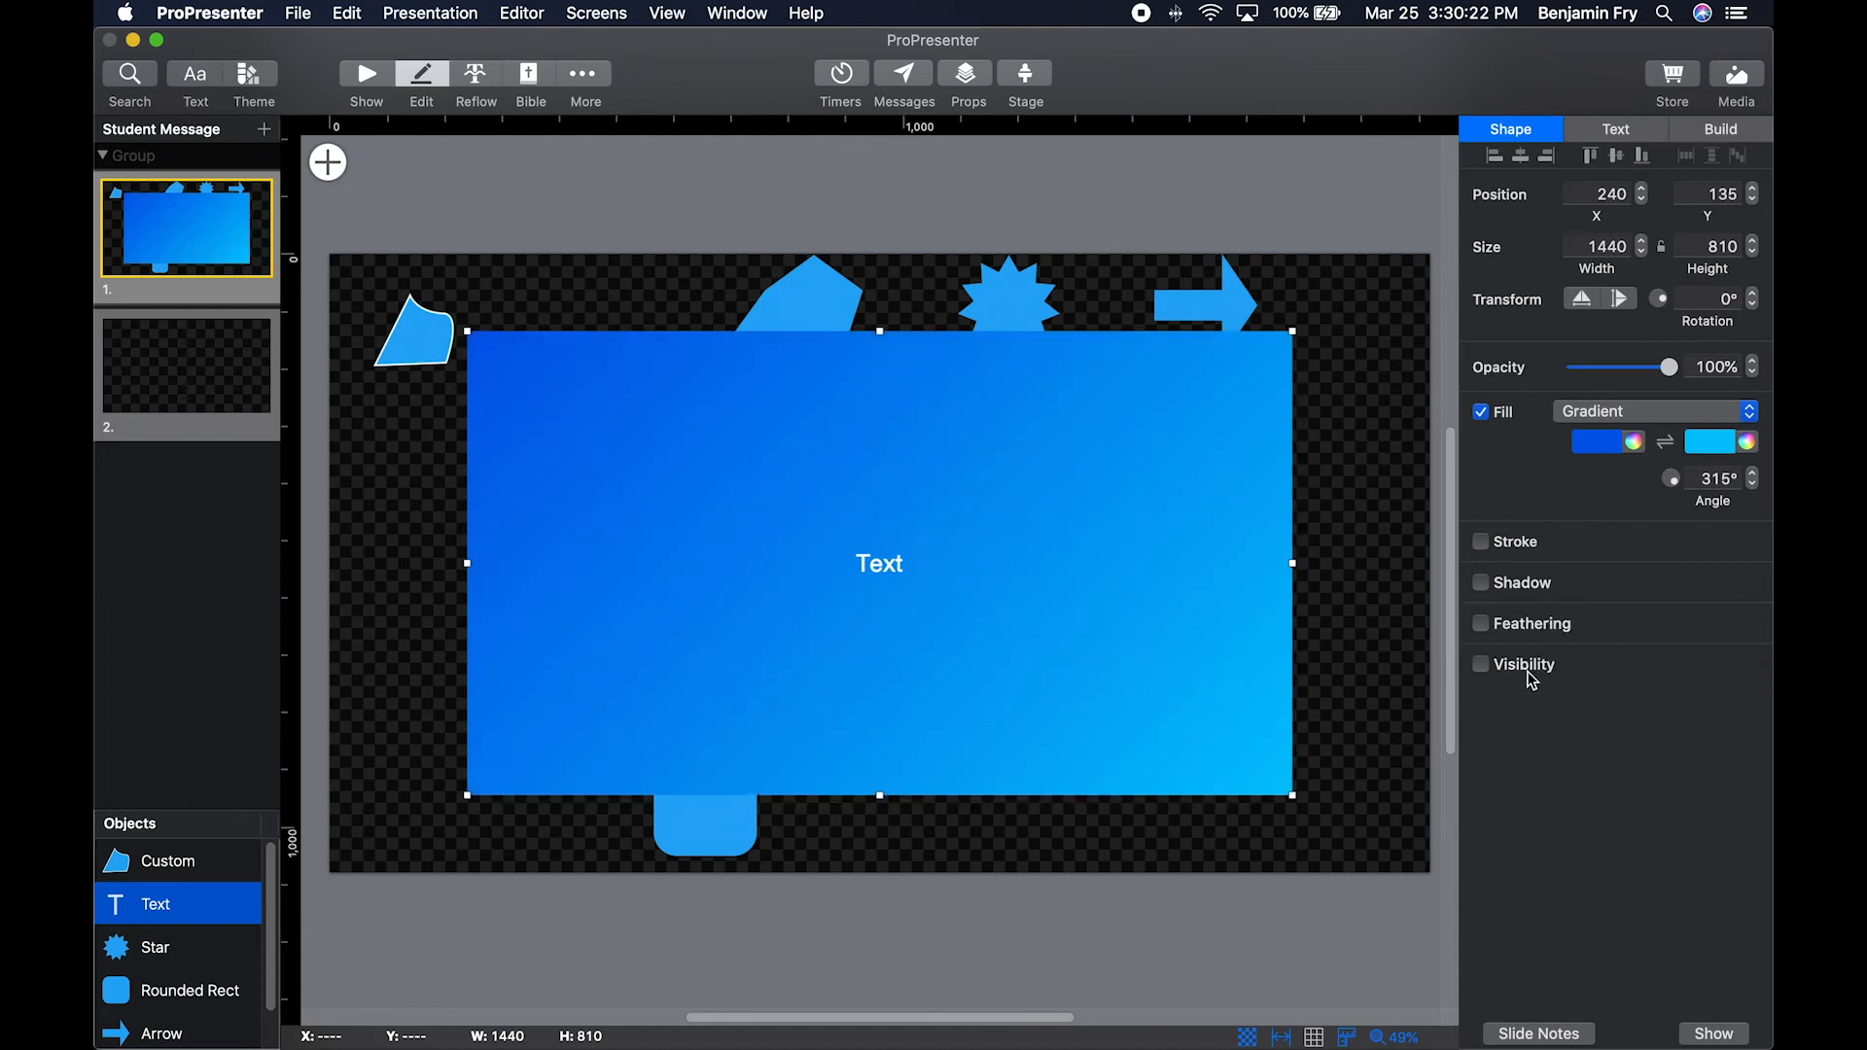
# Enable conditional visibility for the text box, shown when any of the following conditions are met.
pyautogui.click(1482, 666)
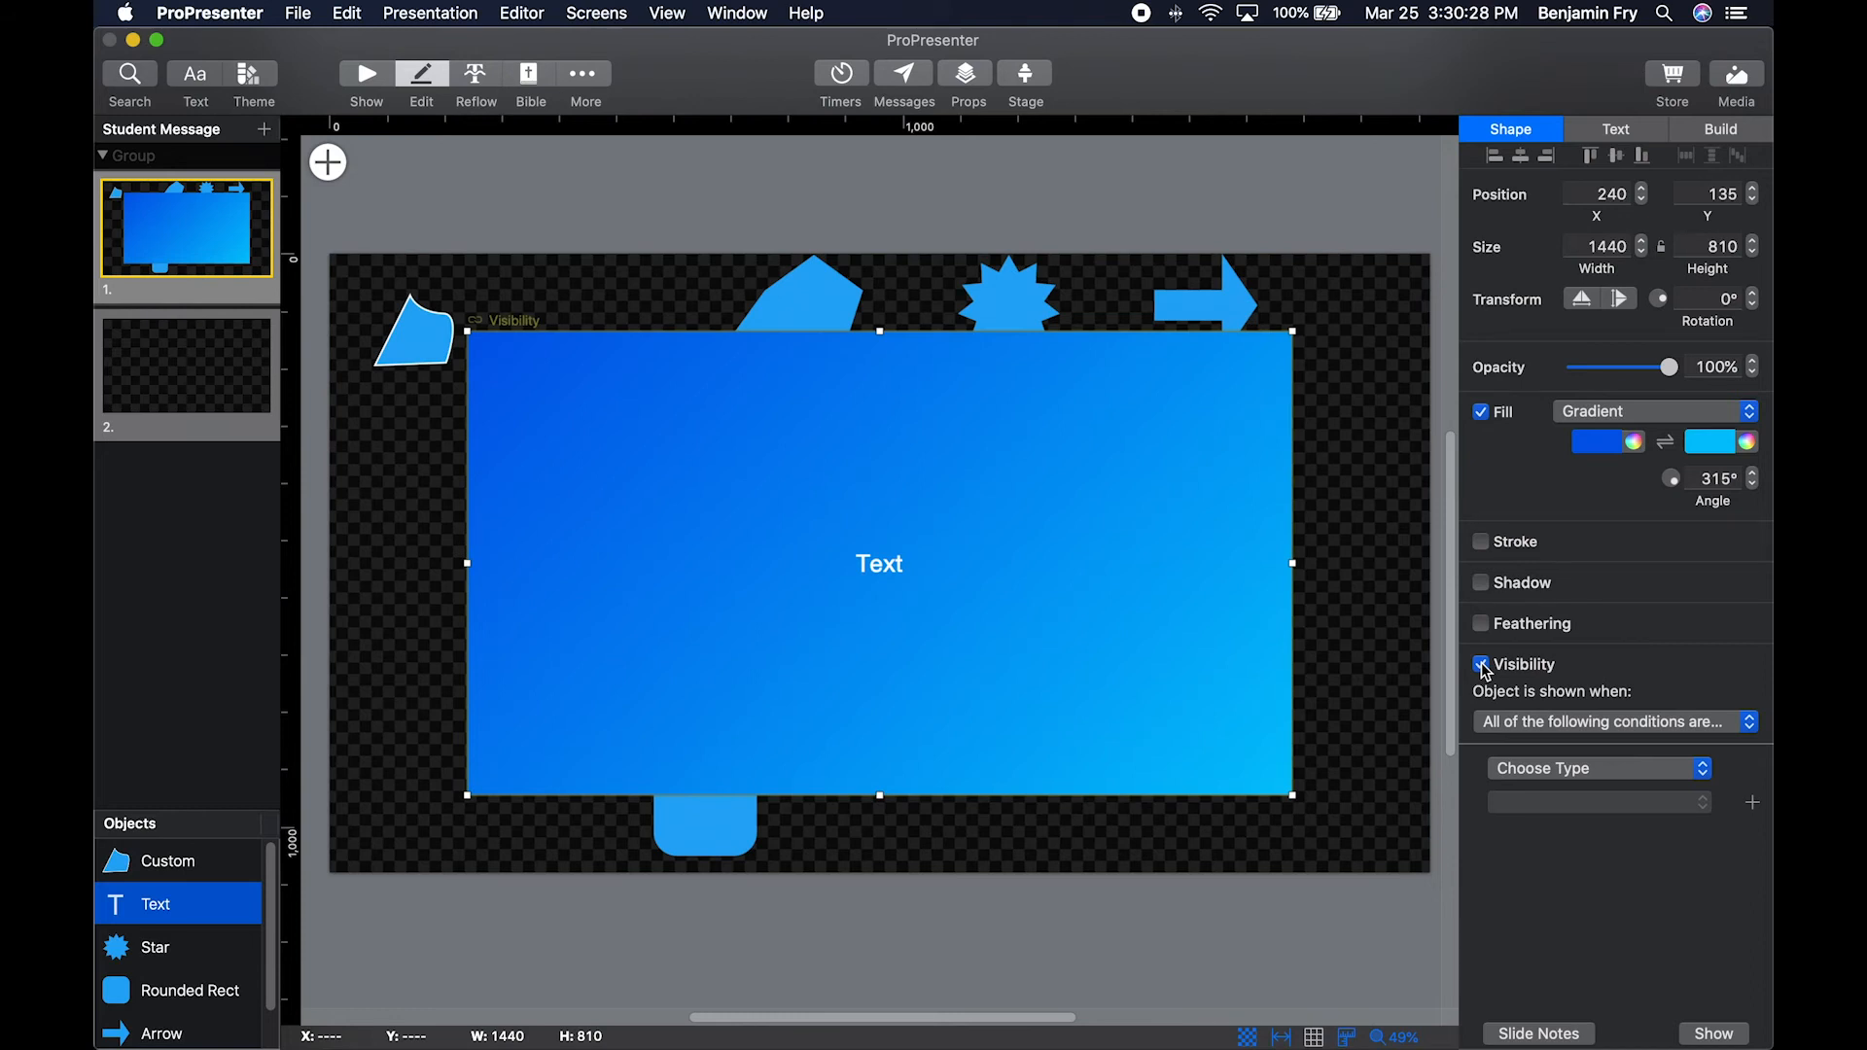
pyautogui.click(1596, 724)
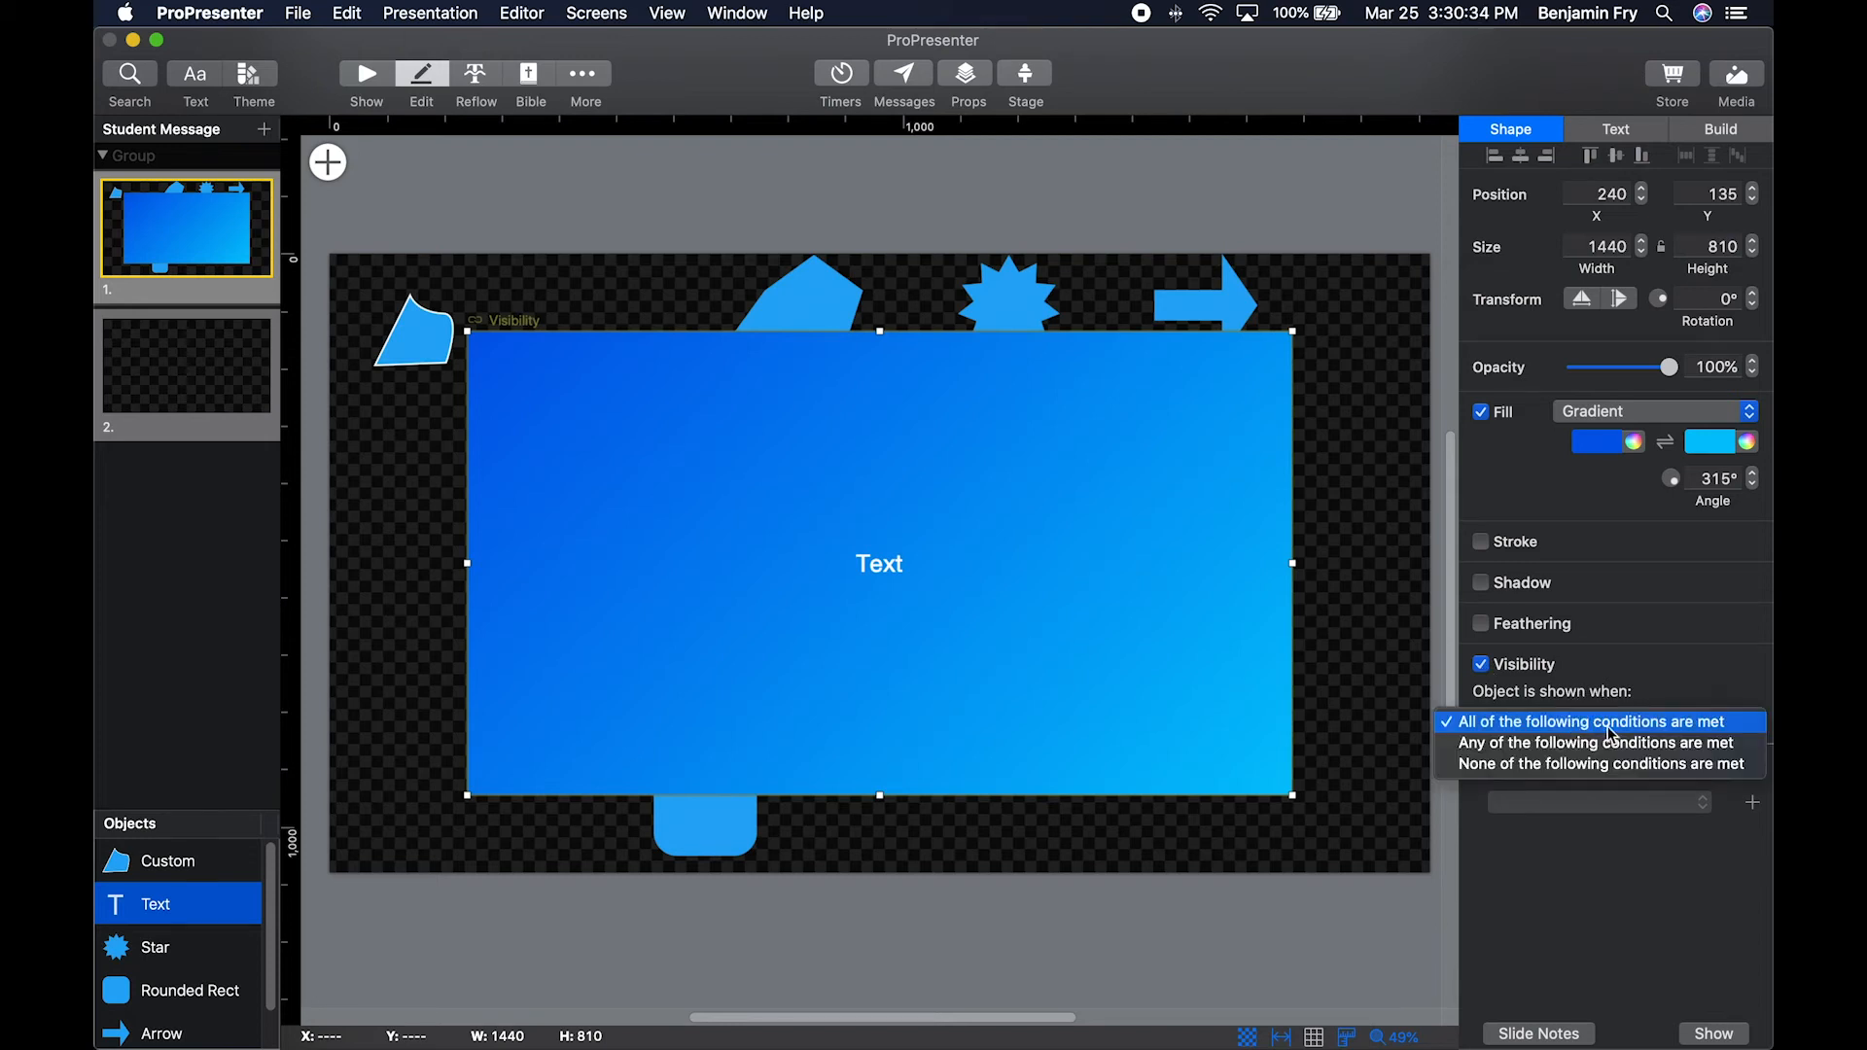
pyautogui.click(1640, 722)
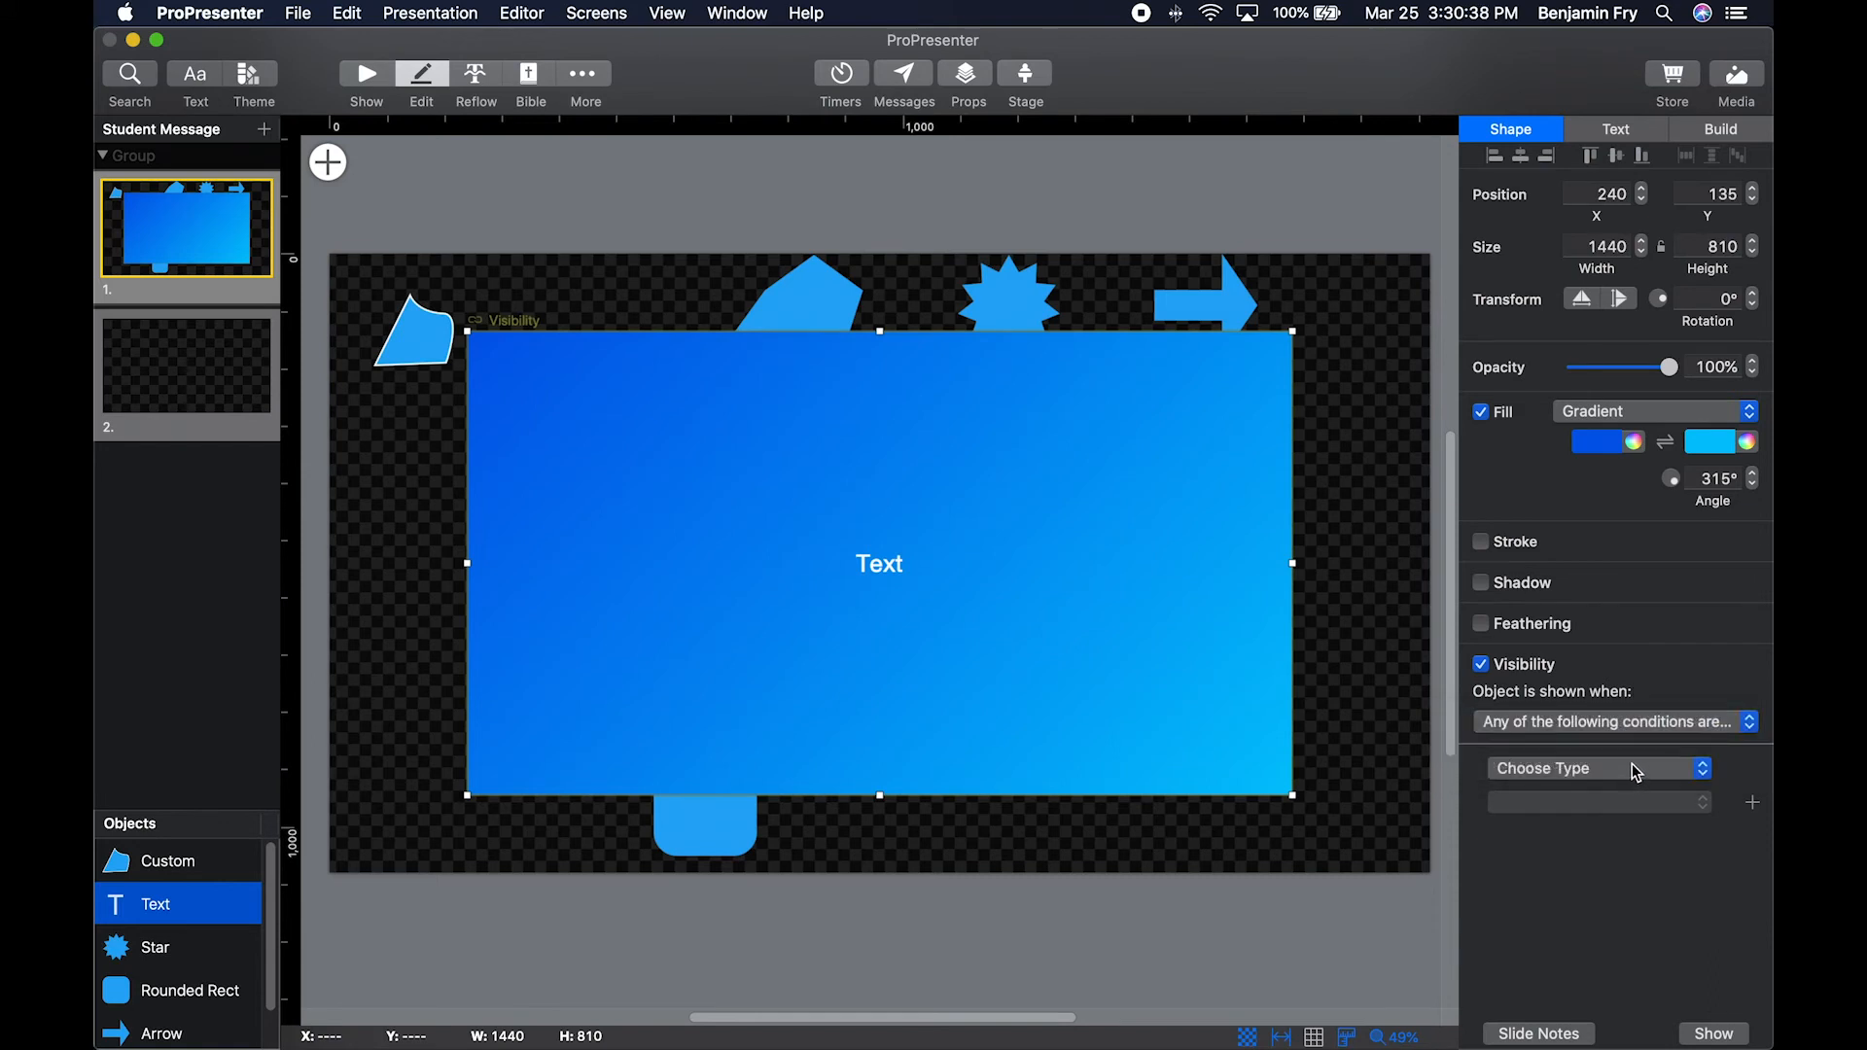
# Try a visibility condition for the Student 20 min timer having time remaining, add a second blank condition, and turn visibility off.
pyautogui.click(1632, 765)
pyautogui.moveTo(1595, 790)
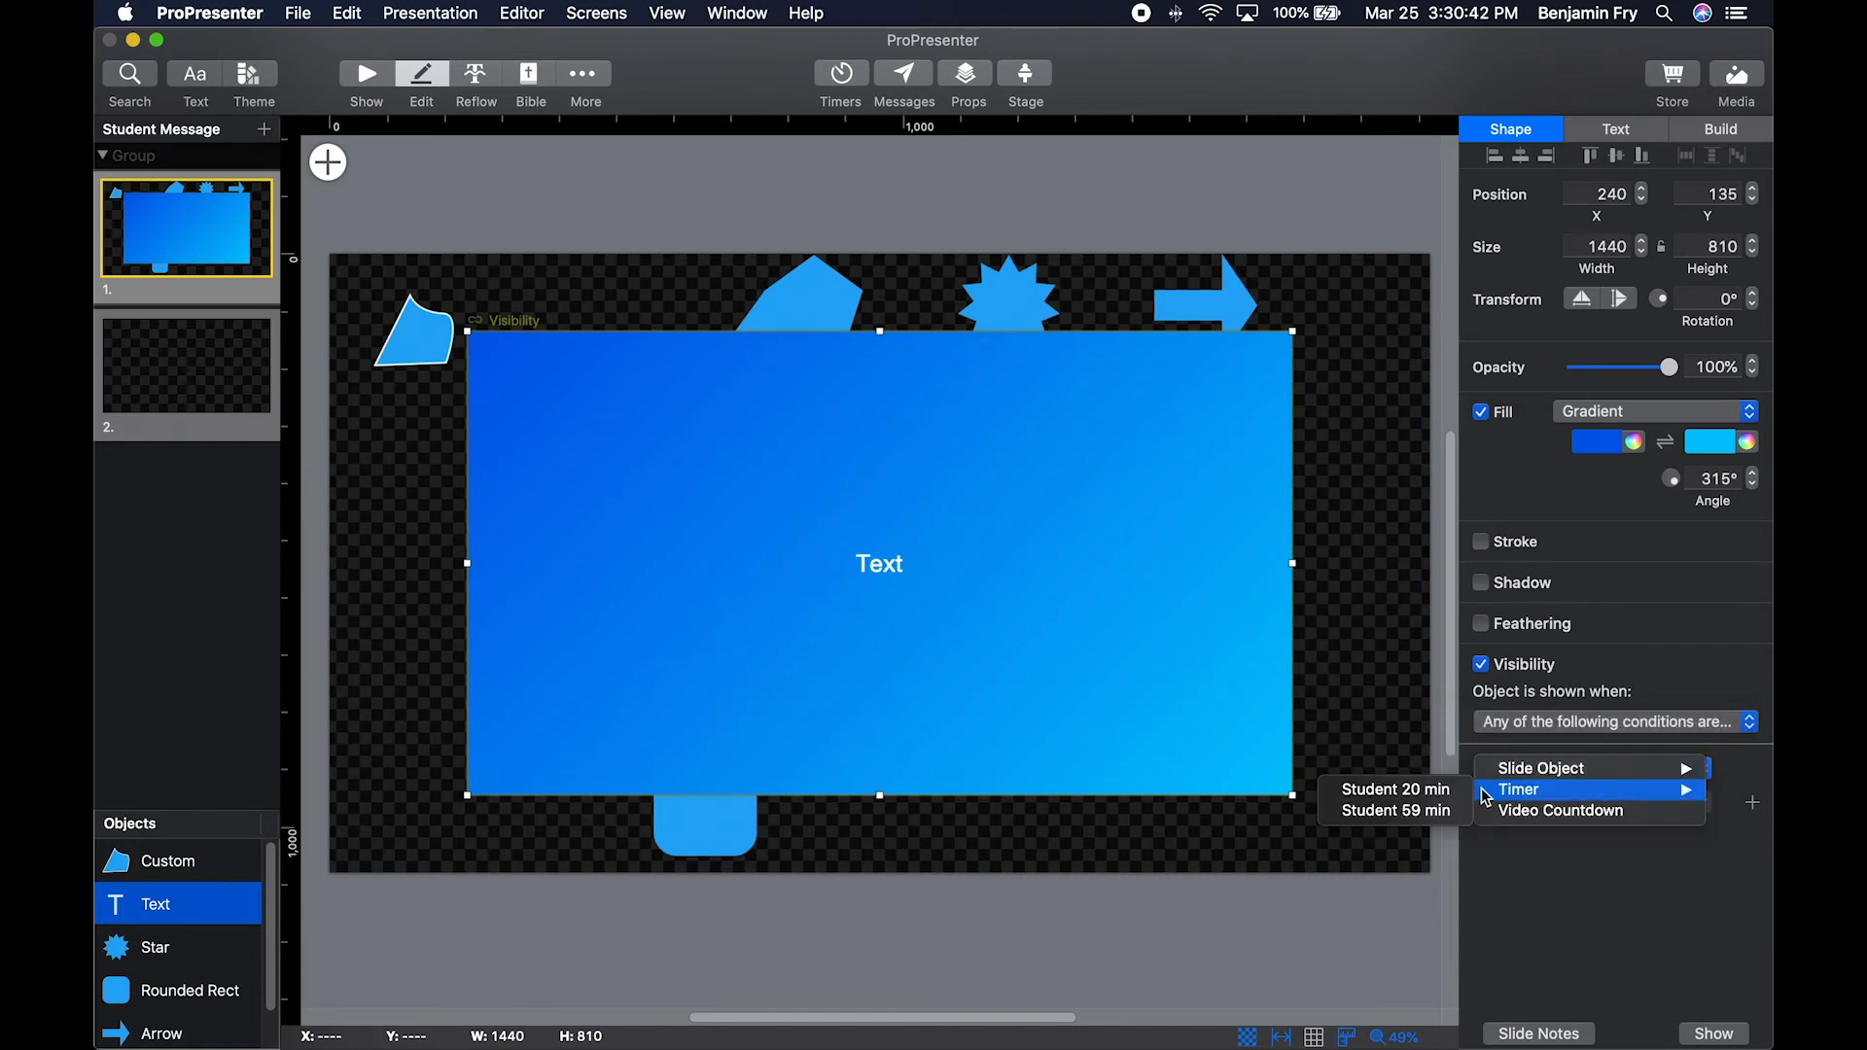
pyautogui.click(1433, 799)
pyautogui.click(1619, 805)
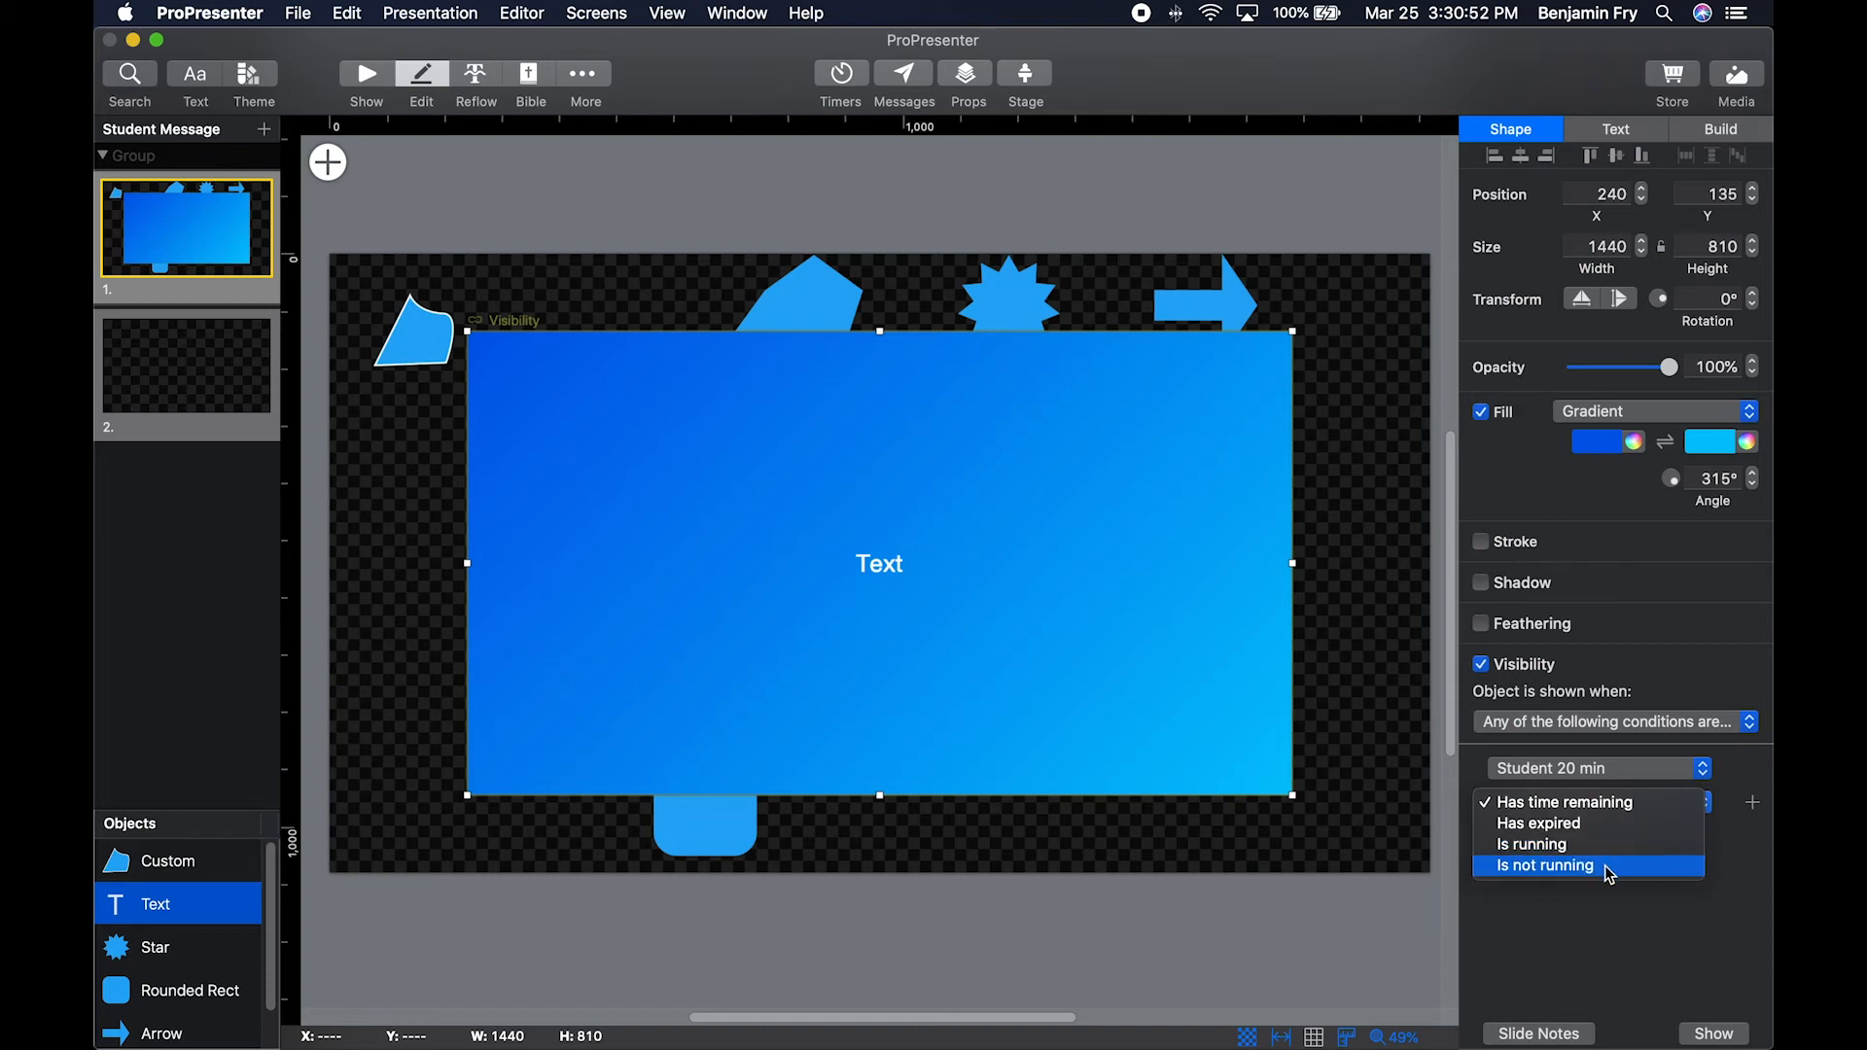
pyautogui.click(1653, 946)
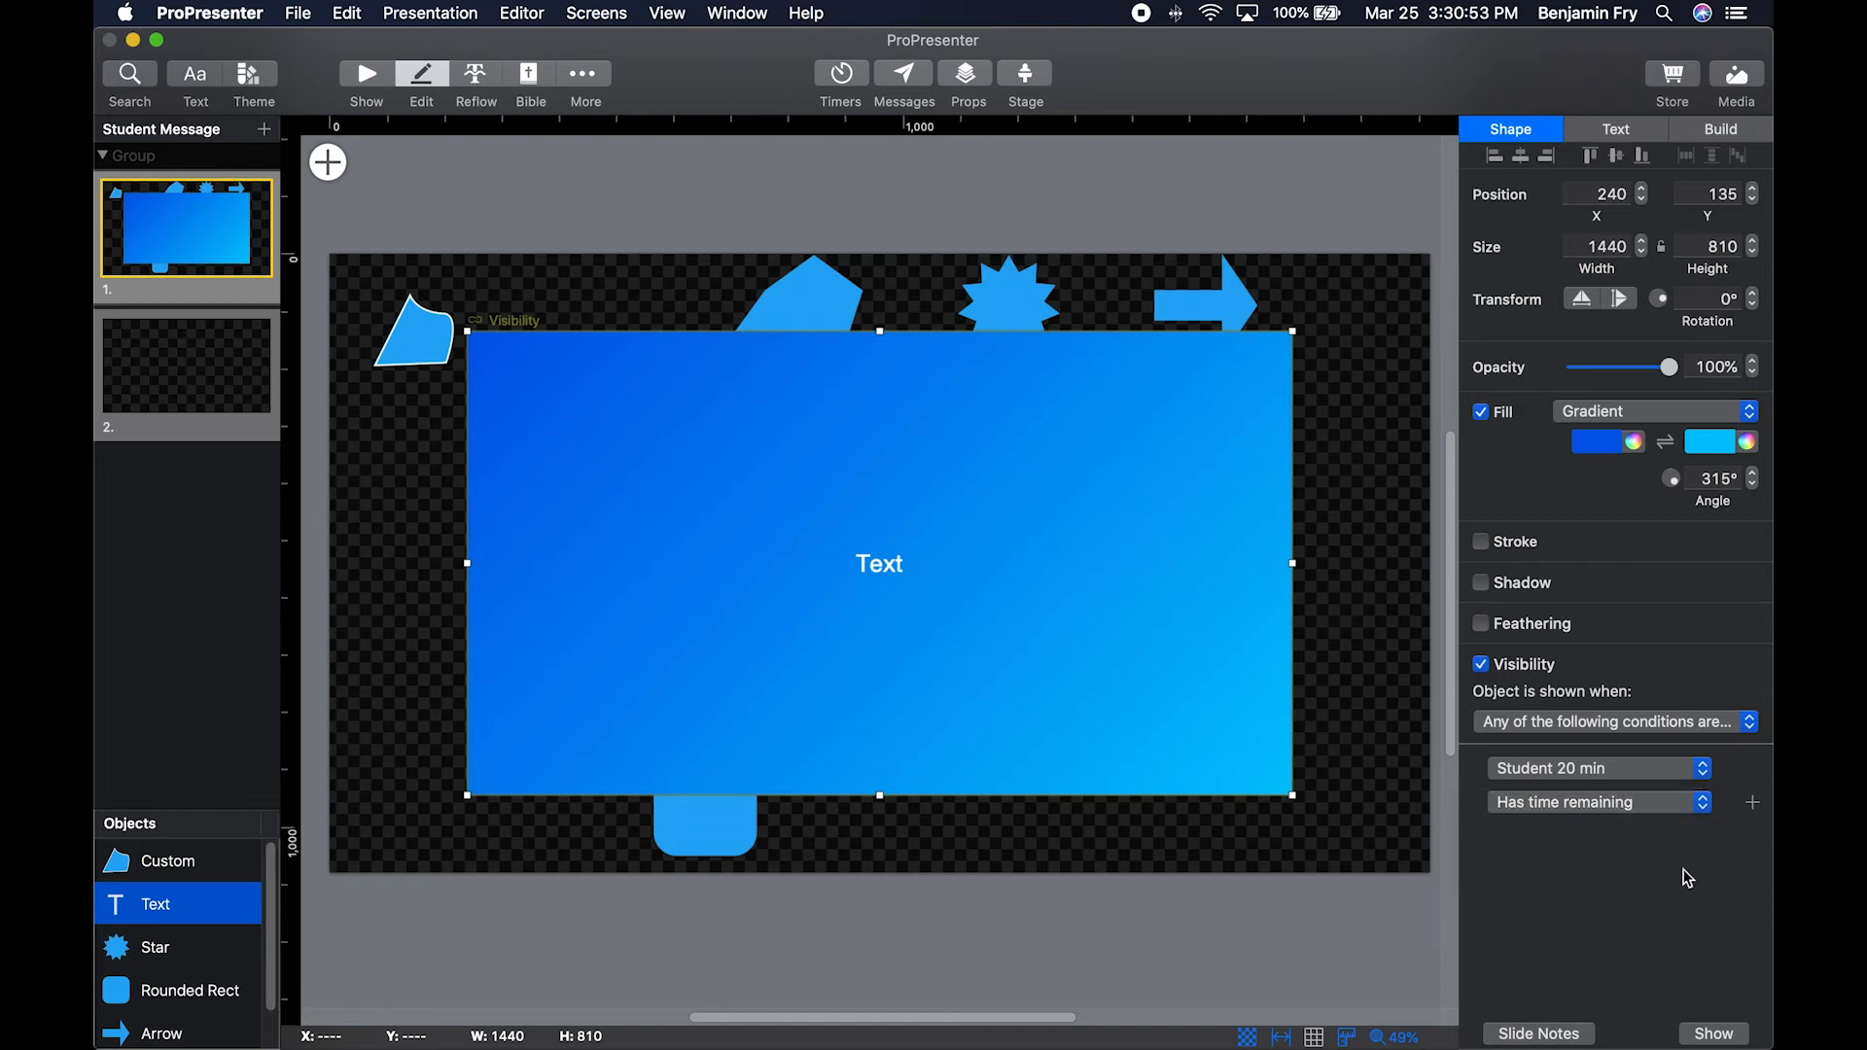
pyautogui.click(1756, 803)
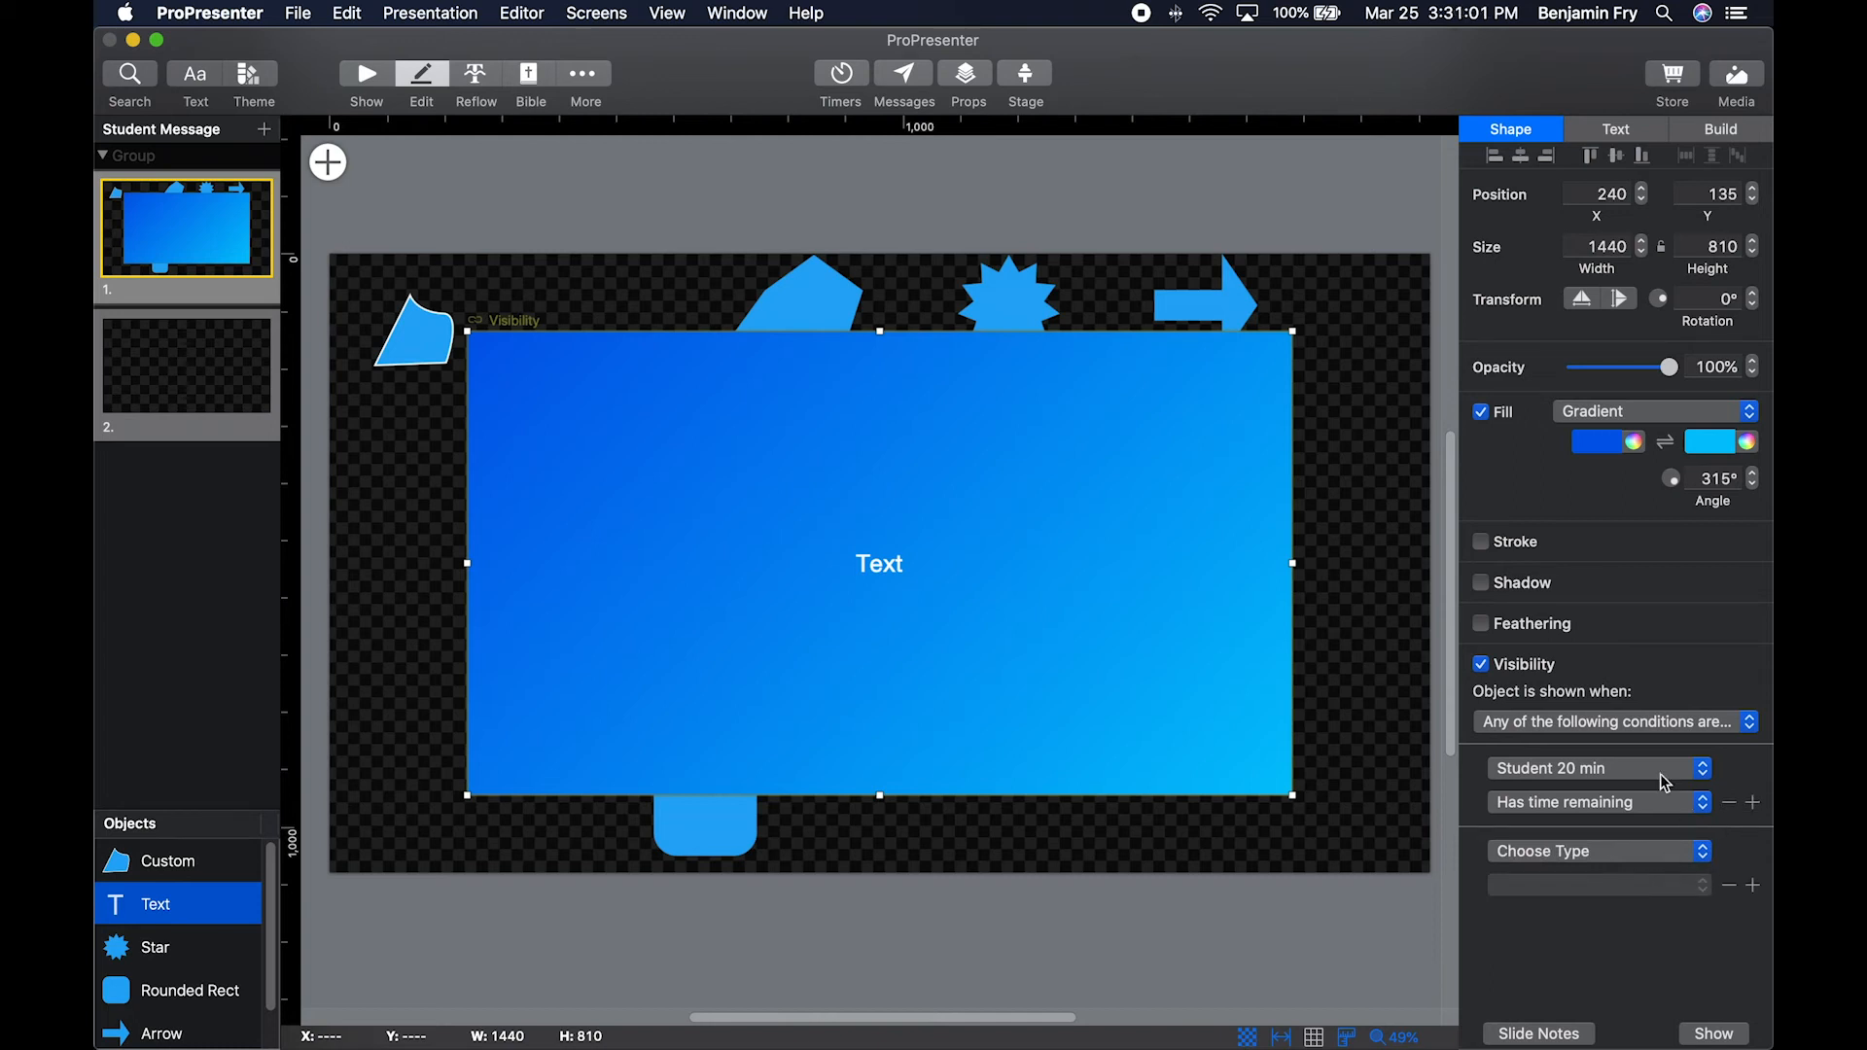
pyautogui.click(1483, 665)
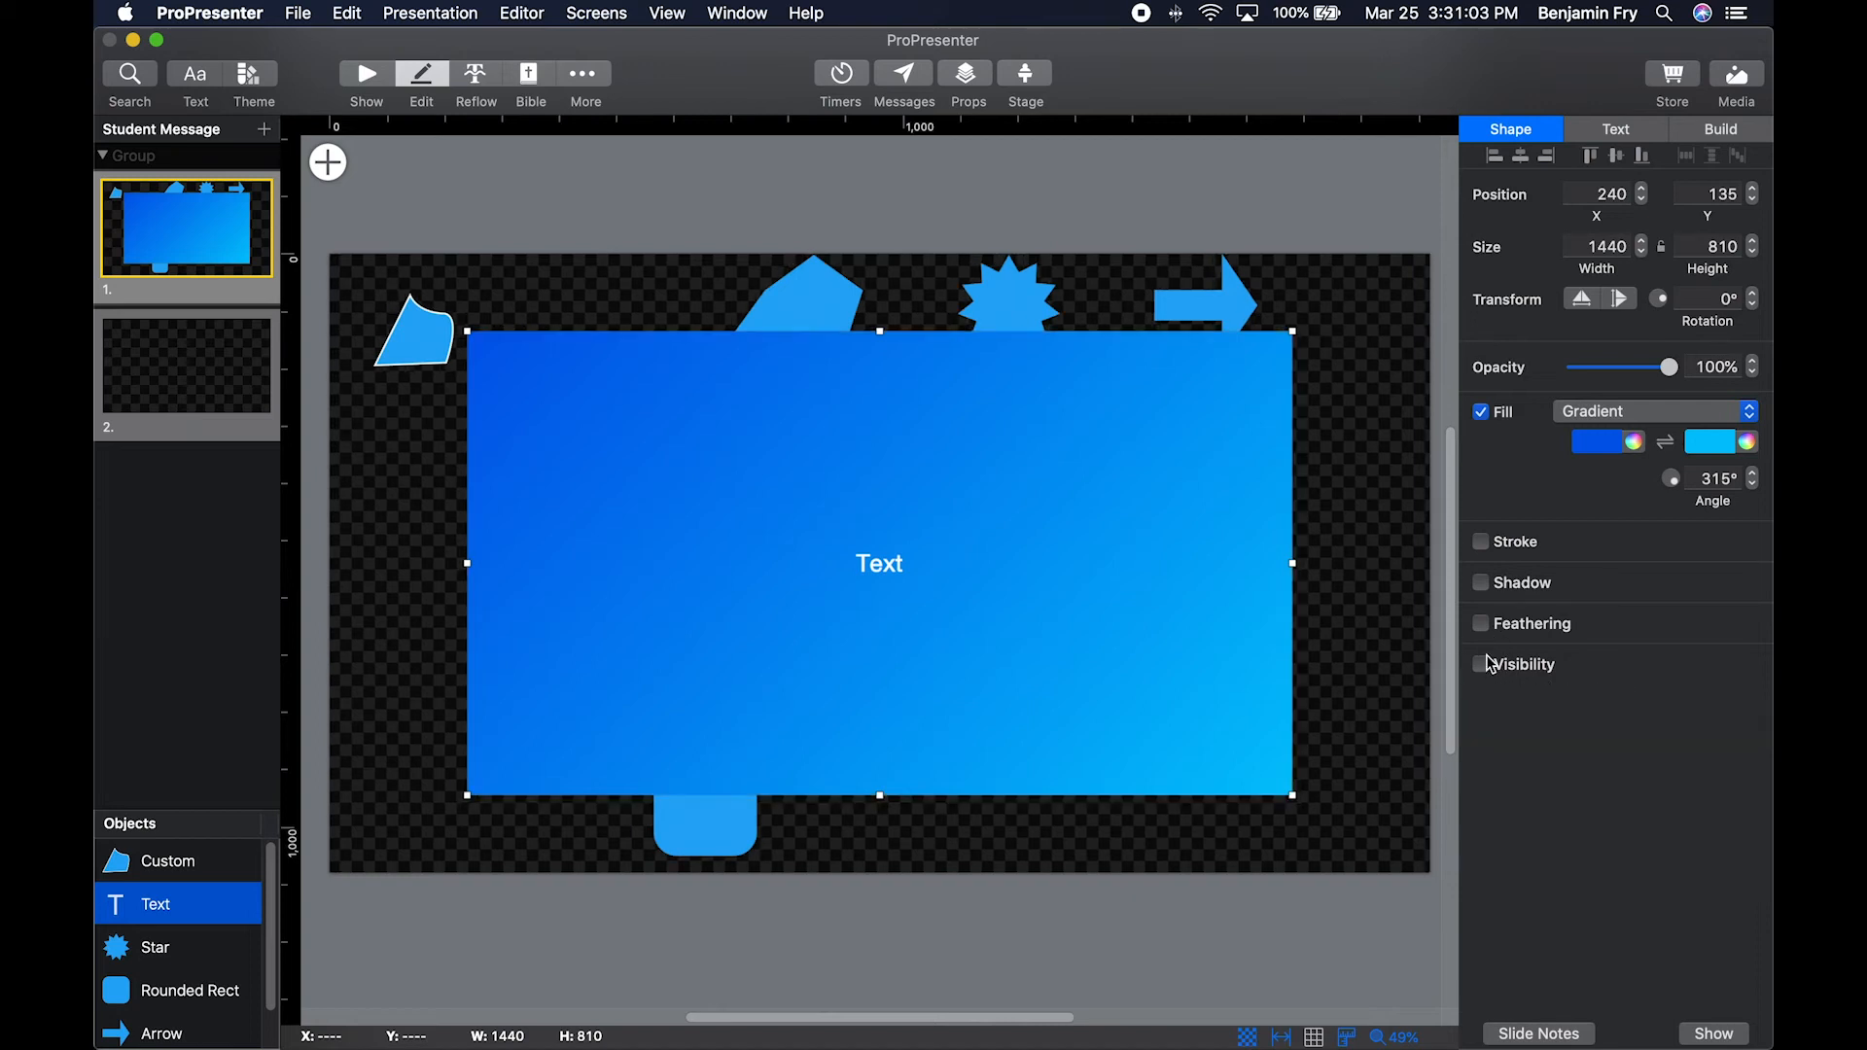
# View the text box's text settings, including its advanced capitalization, spacing and margin options.
pyautogui.click(1625, 135)
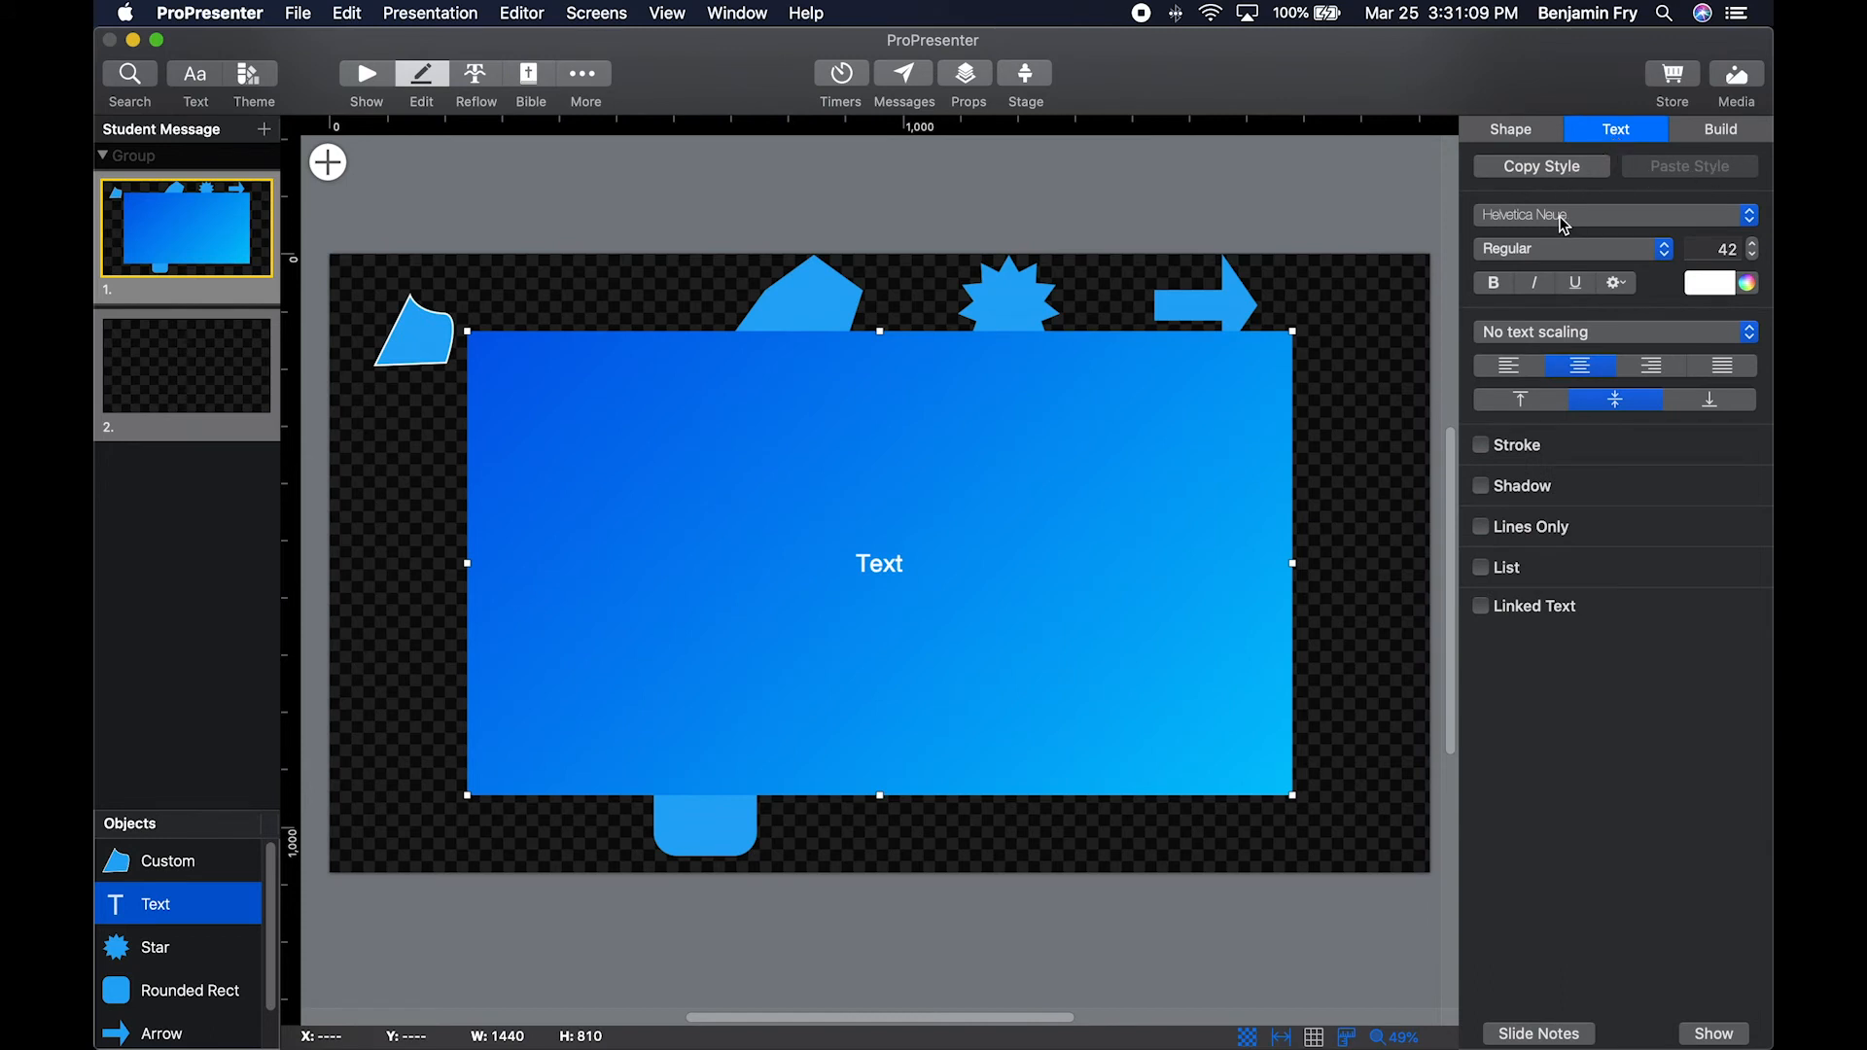
pyautogui.click(1631, 278)
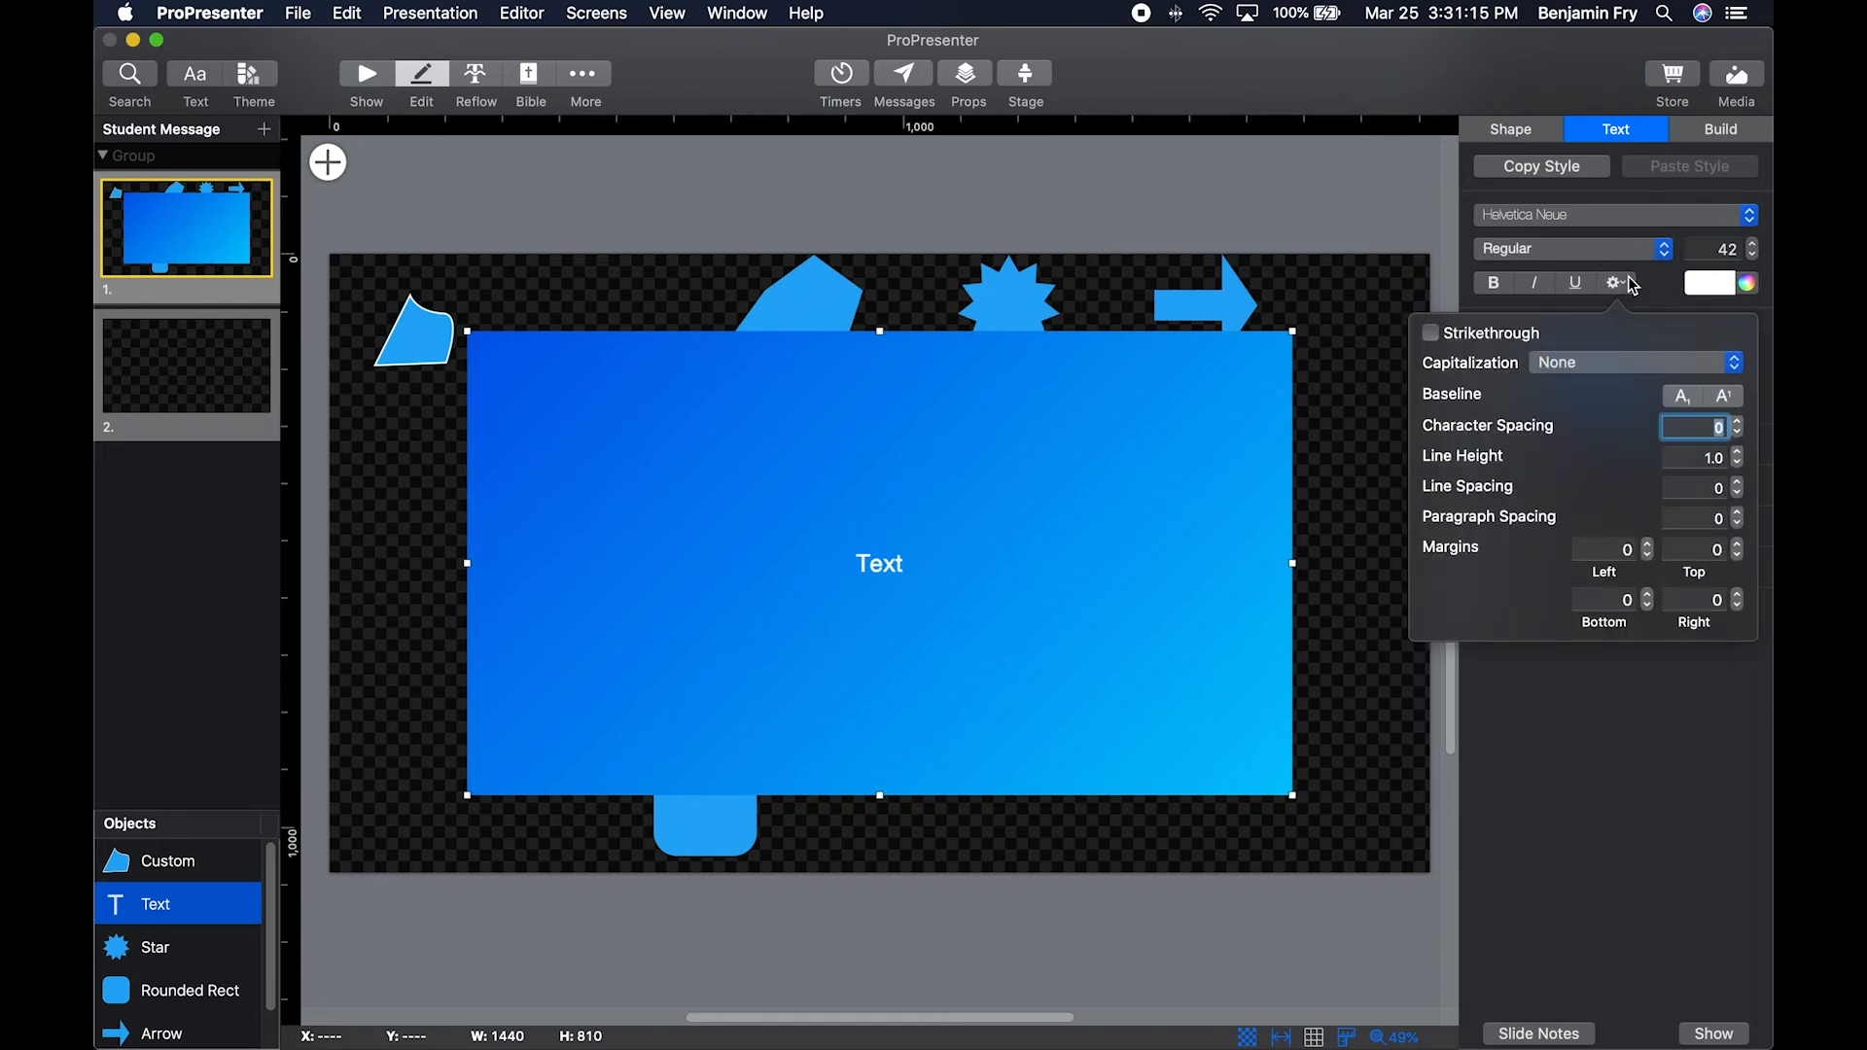
pyautogui.click(1628, 277)
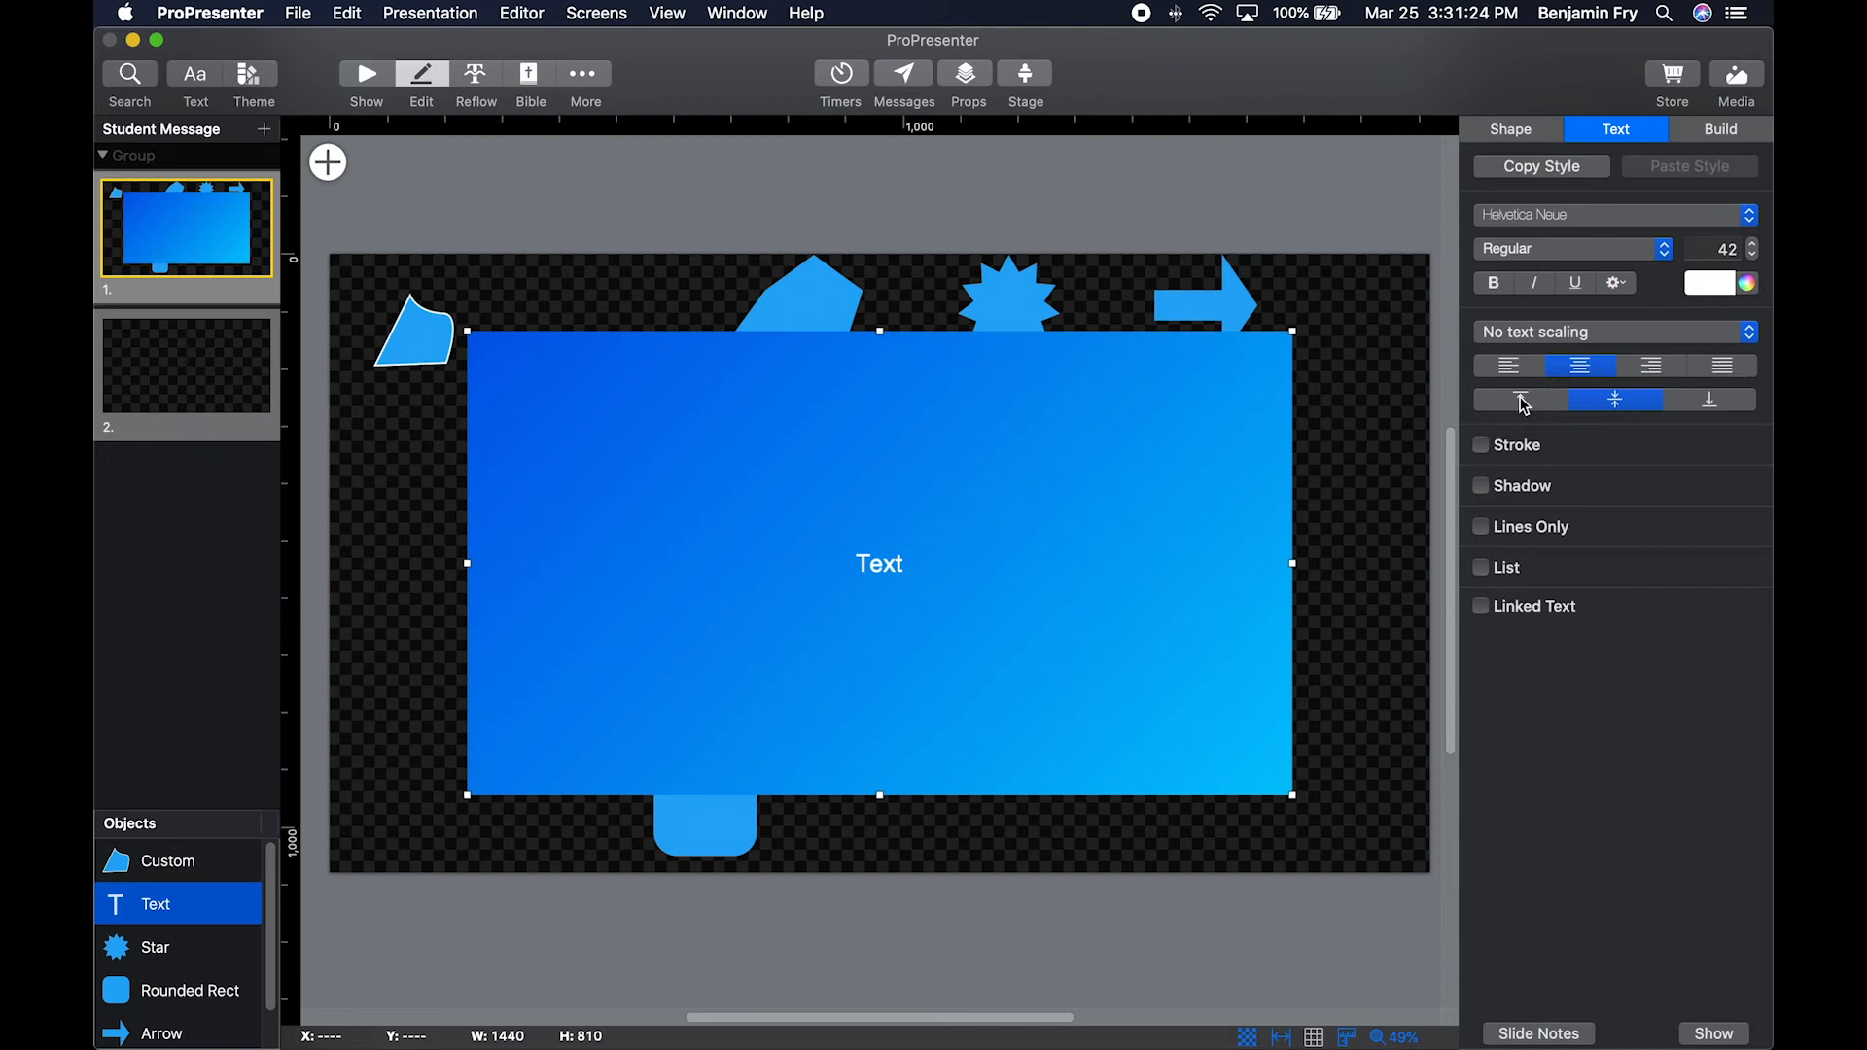
# Review the text scaling choices, keep No text scaling, and preview the text stroke settings, leaving the stroke off.
pyautogui.click(1610, 337)
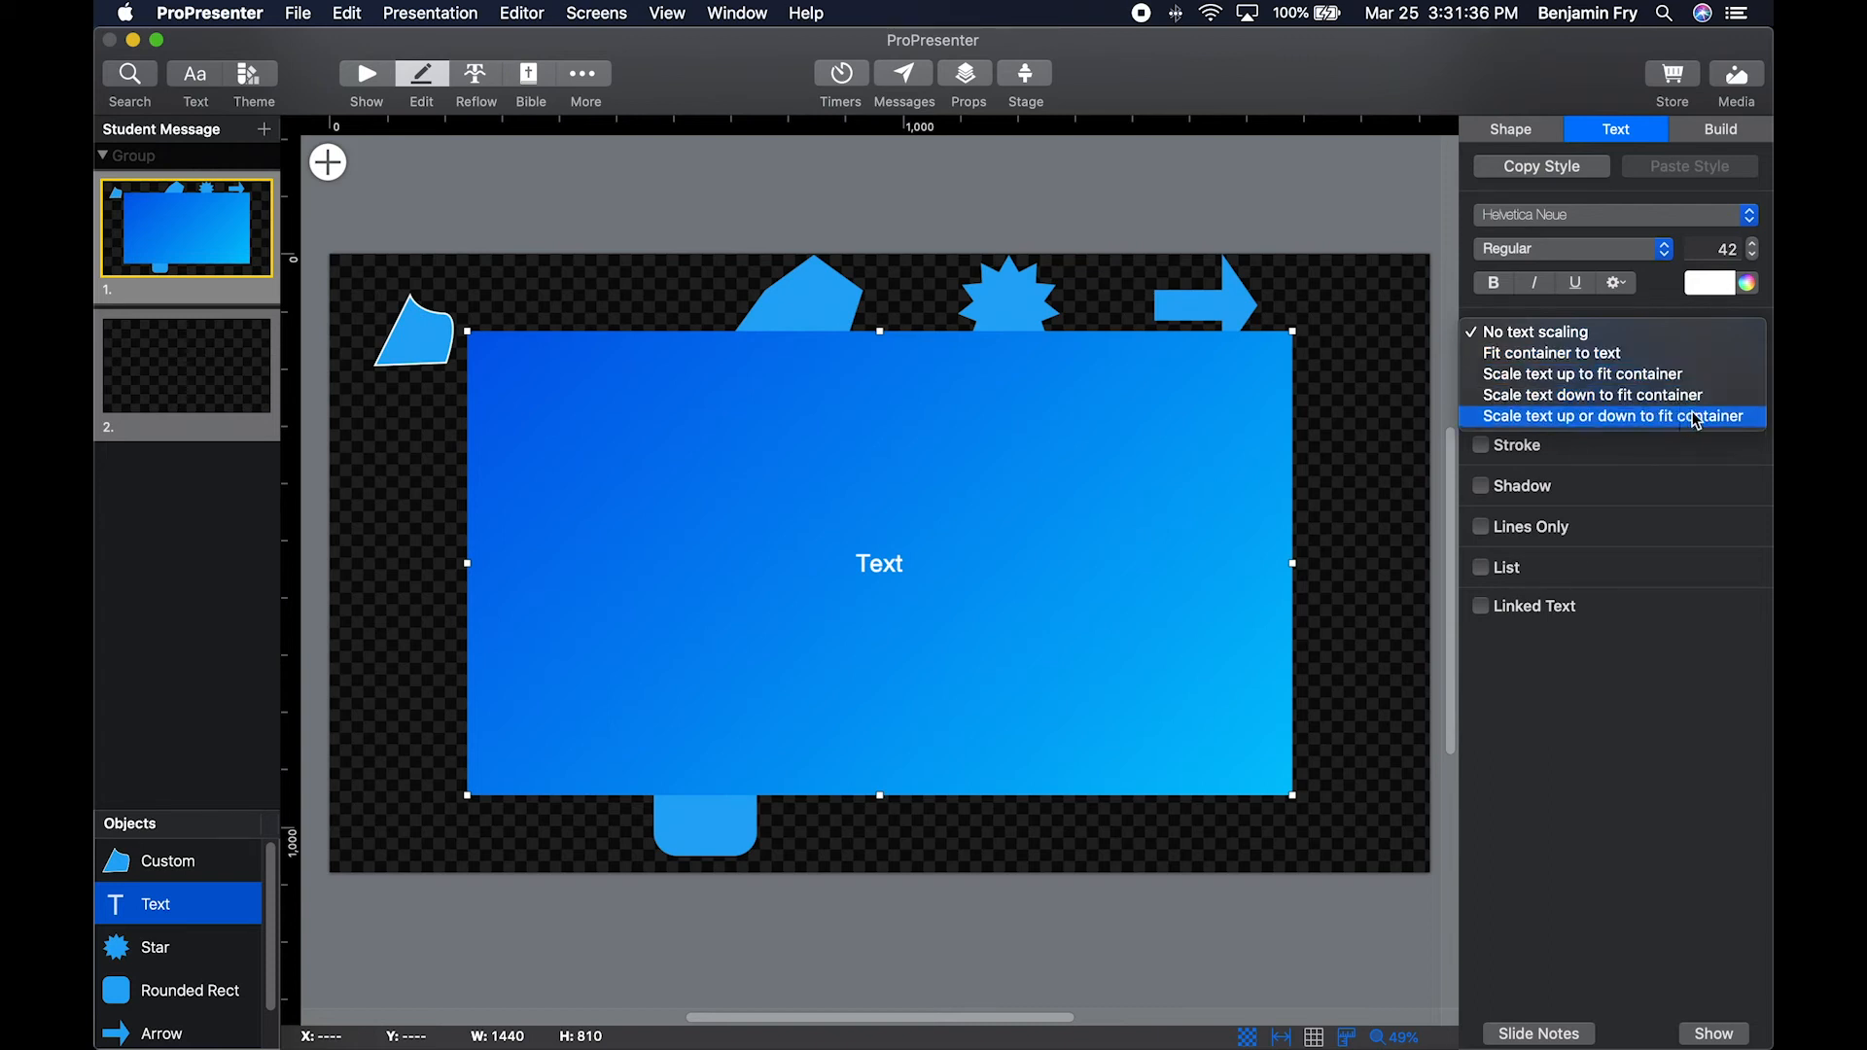
pyautogui.click(1535, 333)
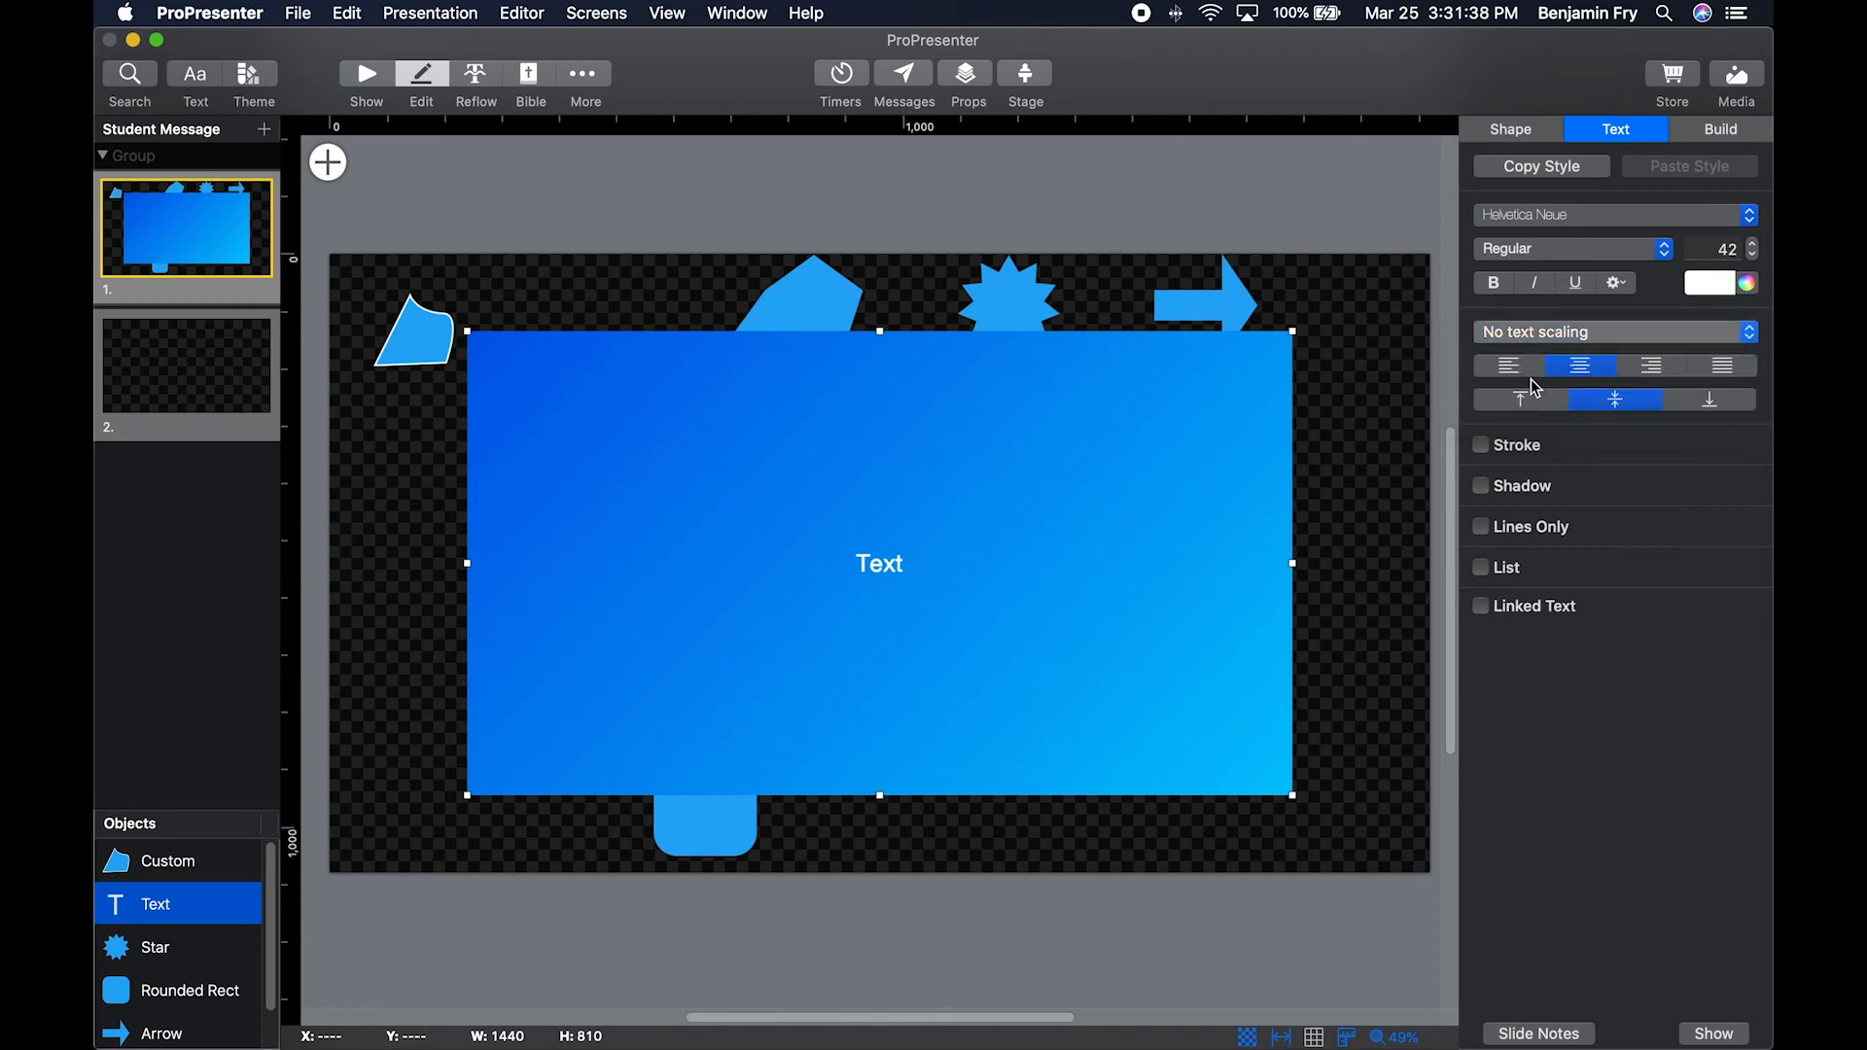
pyautogui.click(1483, 447)
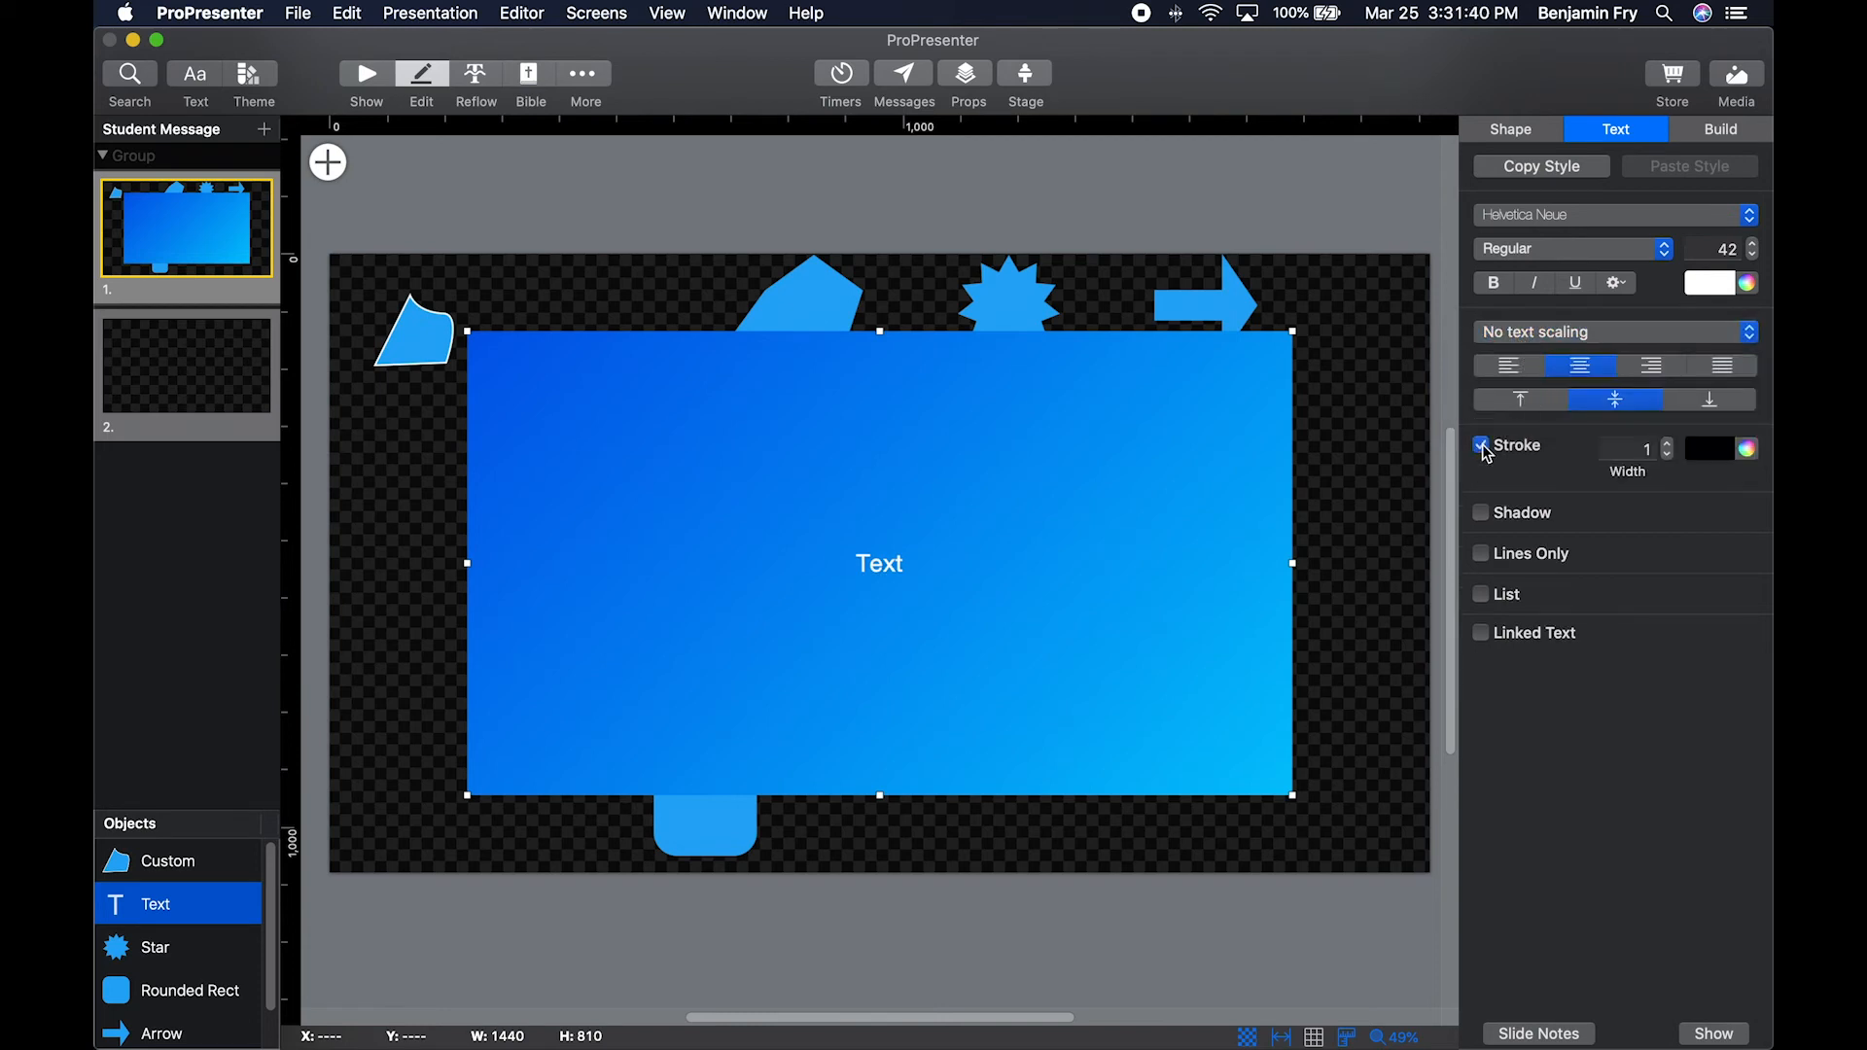
pyautogui.click(1482, 446)
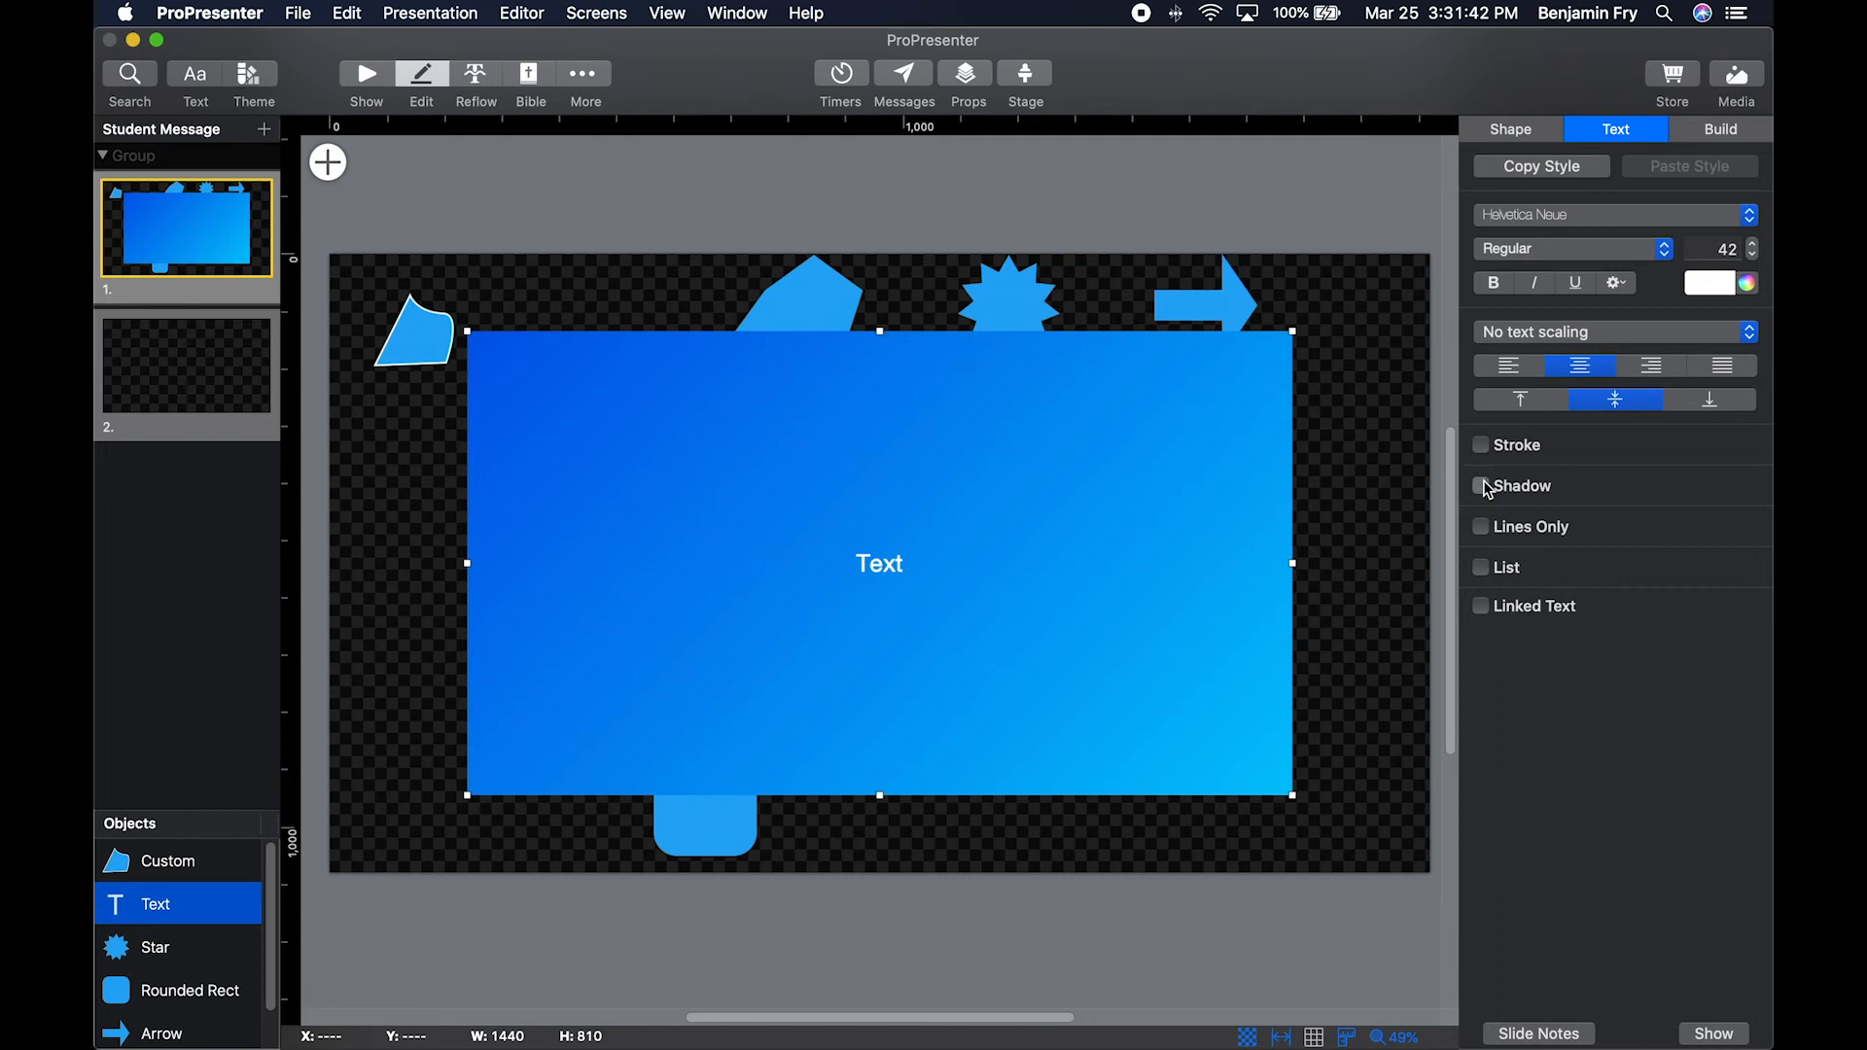
# Preview the text shadow settings with the shadow left off, and enable Lines Only for the text box fill.
pyautogui.click(1482, 485)
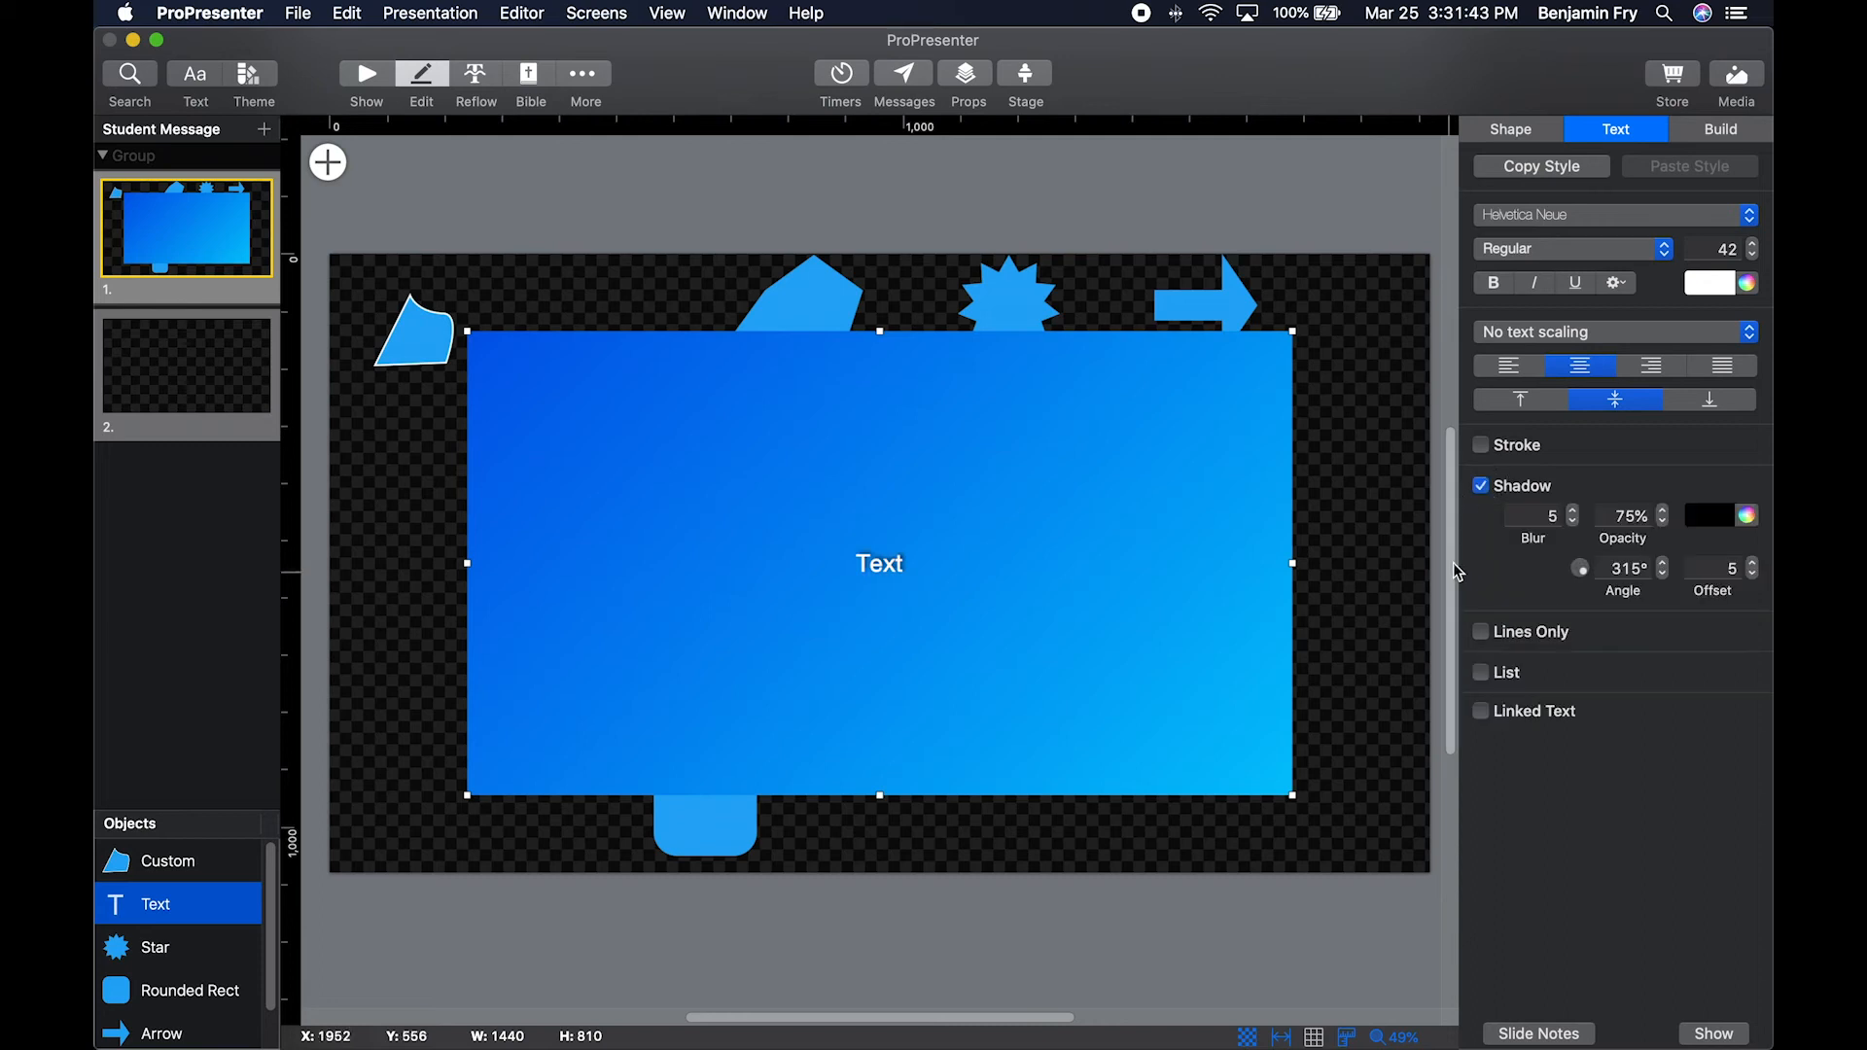
pyautogui.click(1485, 487)
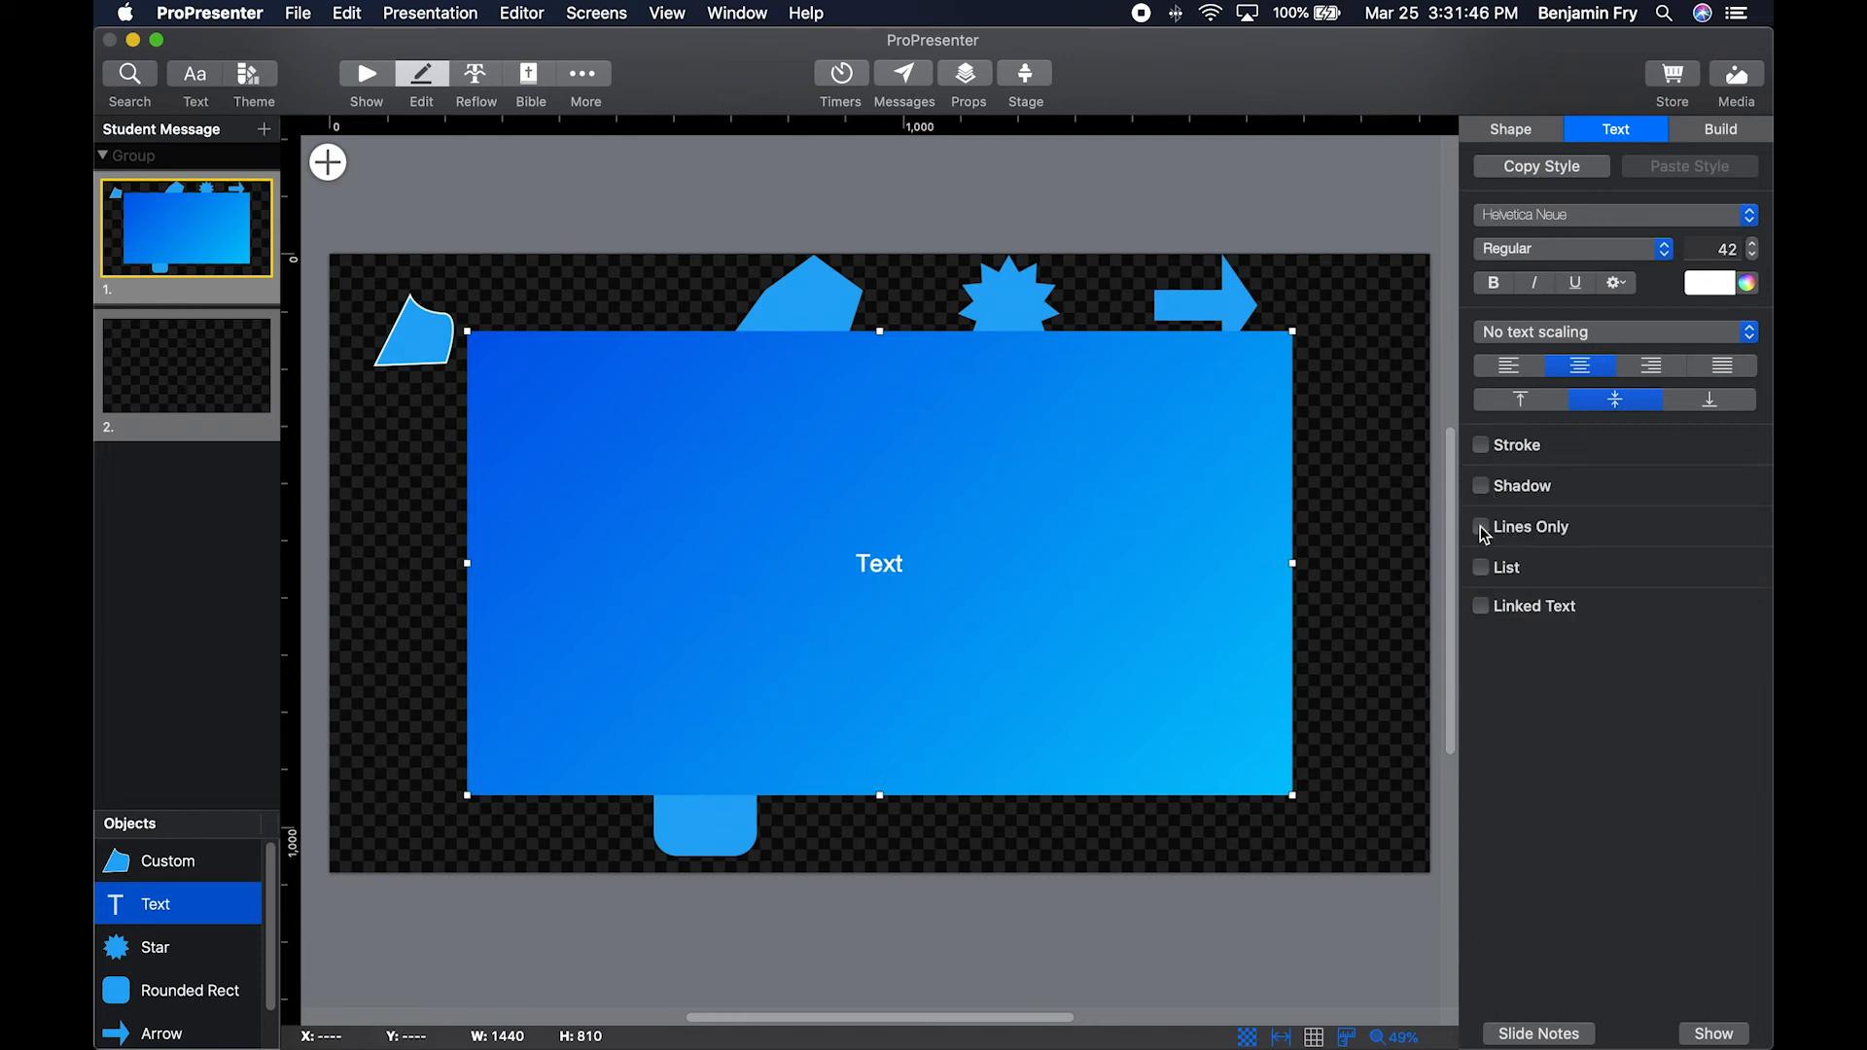
pyautogui.click(1482, 529)
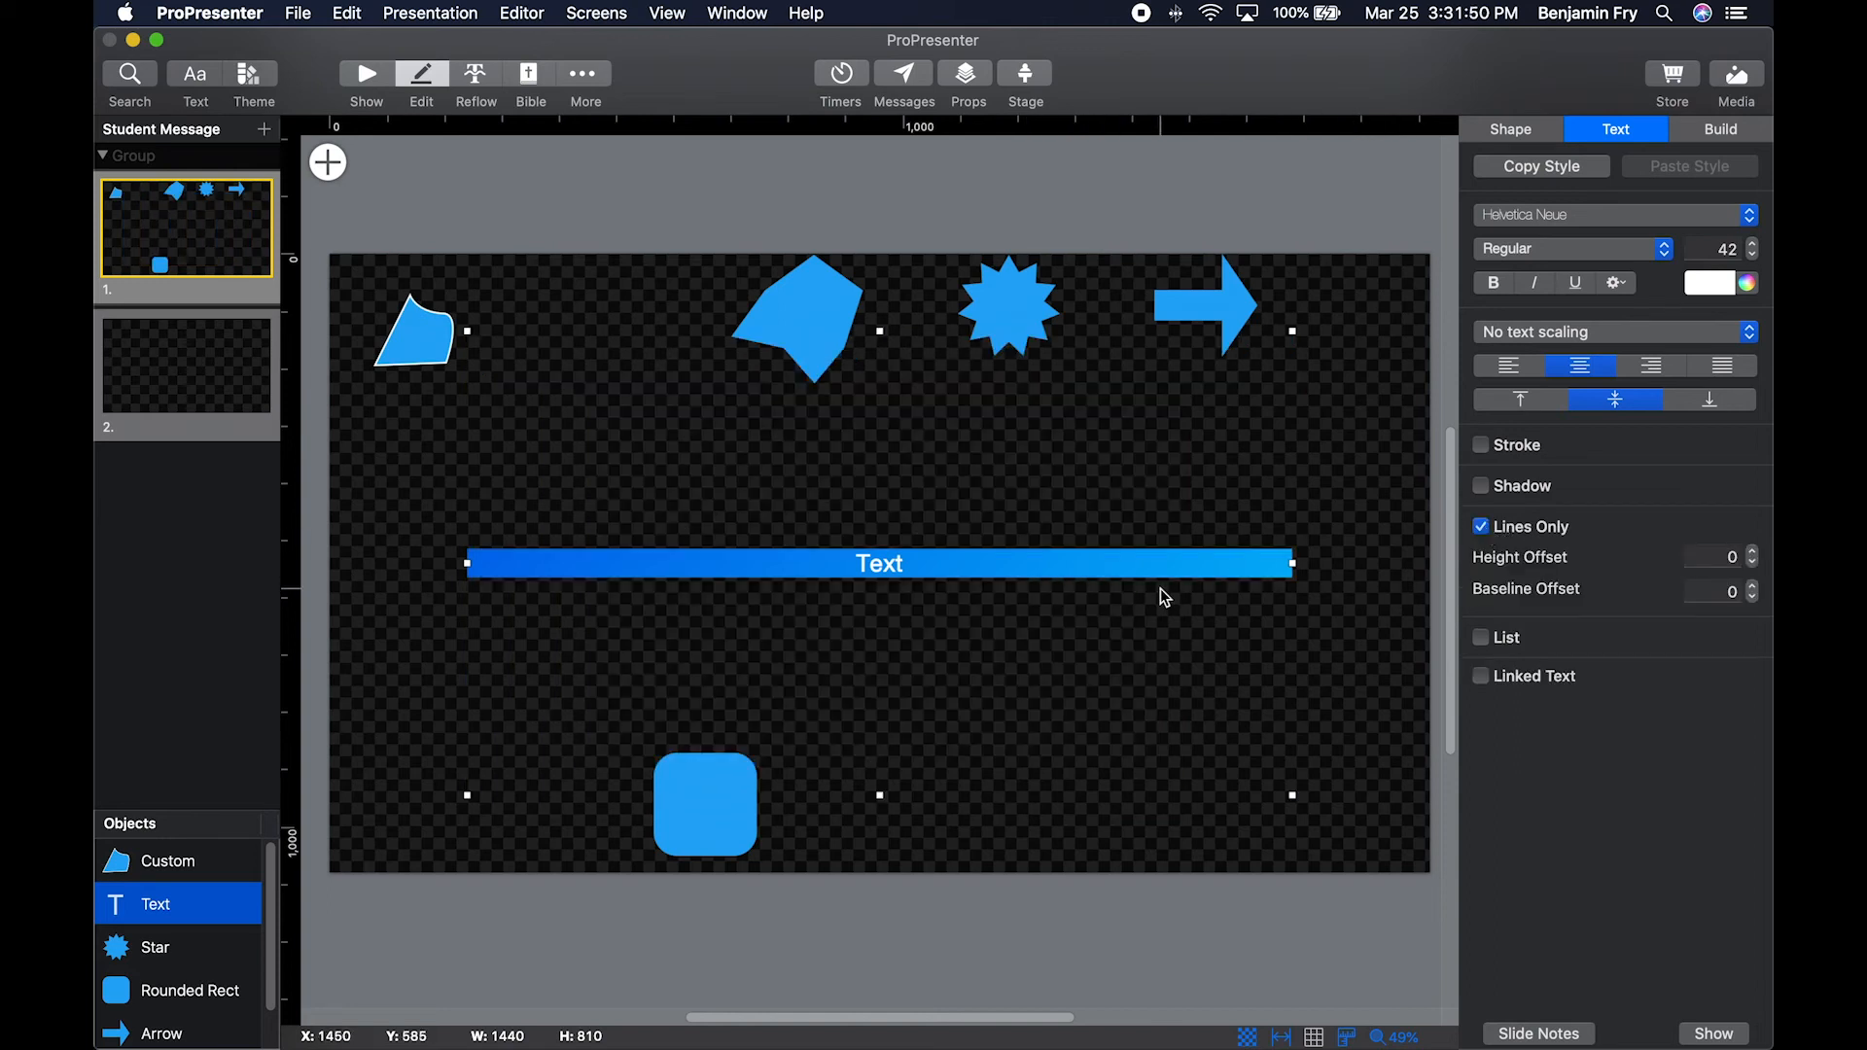
# Replace the text box content with three lines reading Test, One and Two.
pyautogui.doubleClick(895, 560)
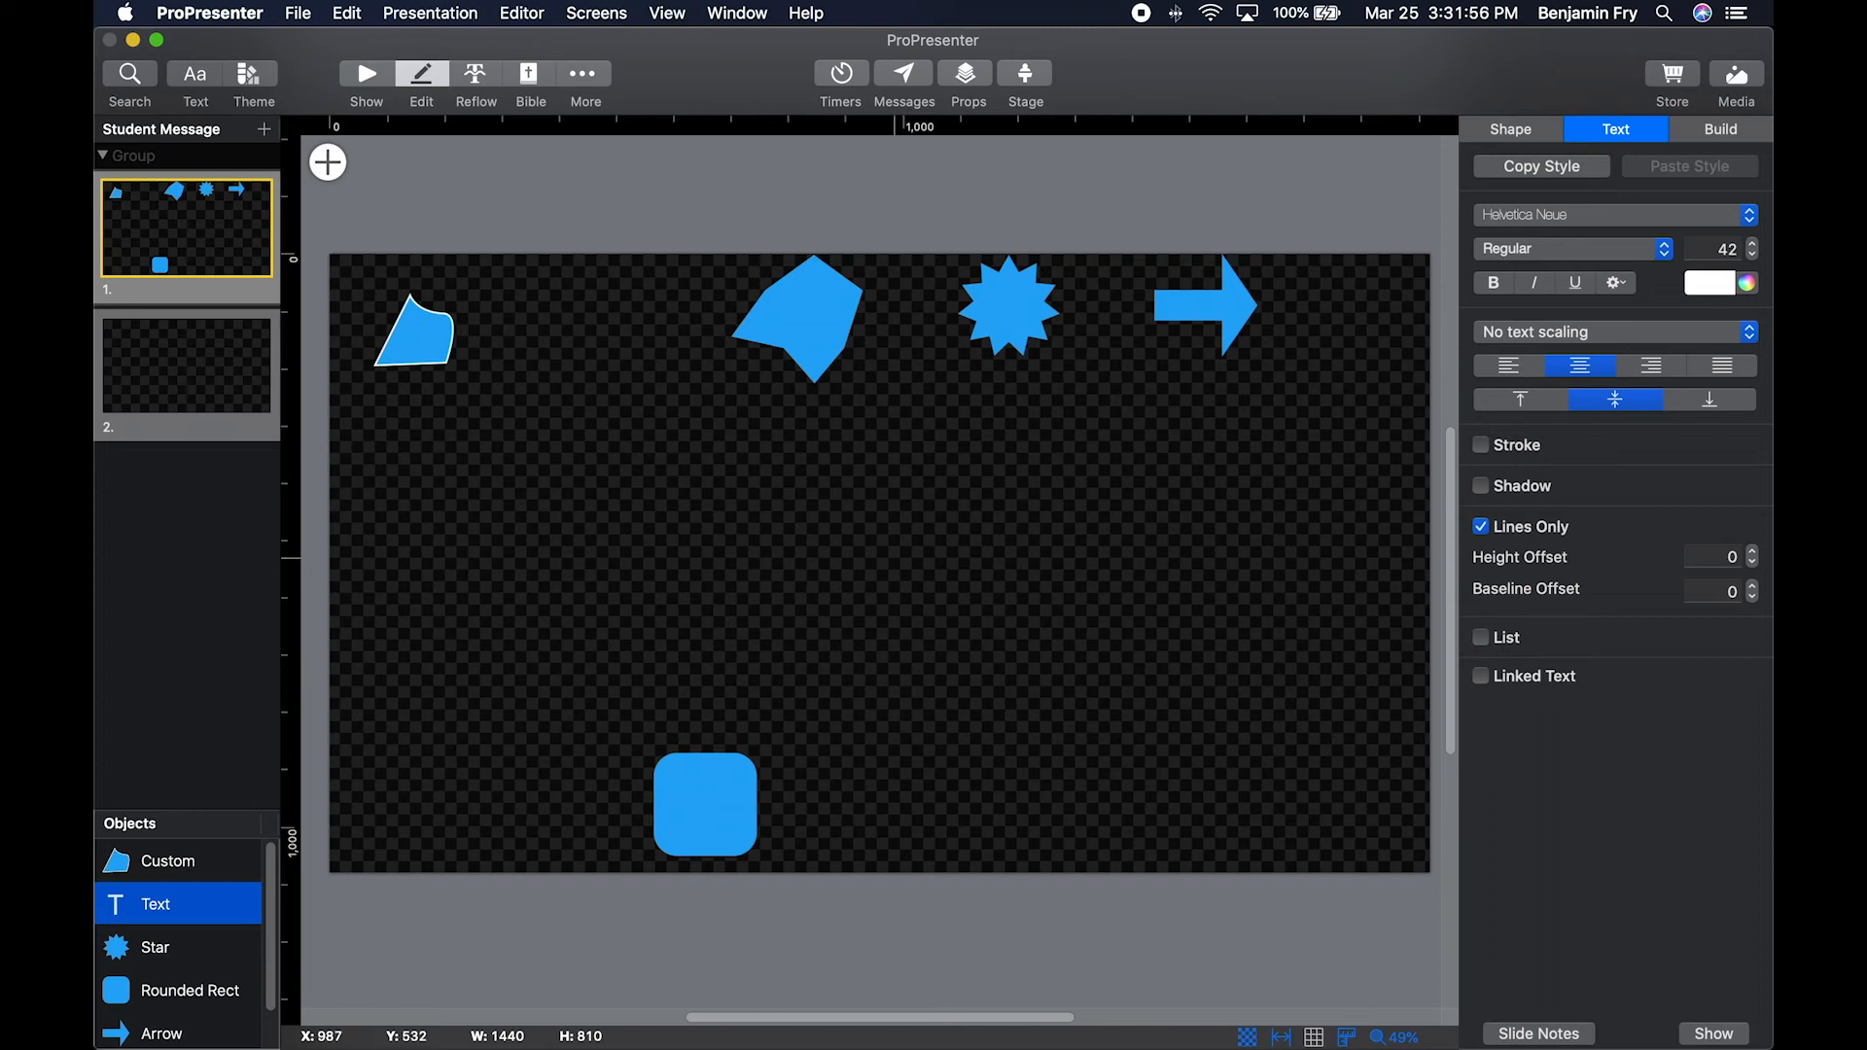
pyautogui.write('Test')
pyautogui.press('Return')
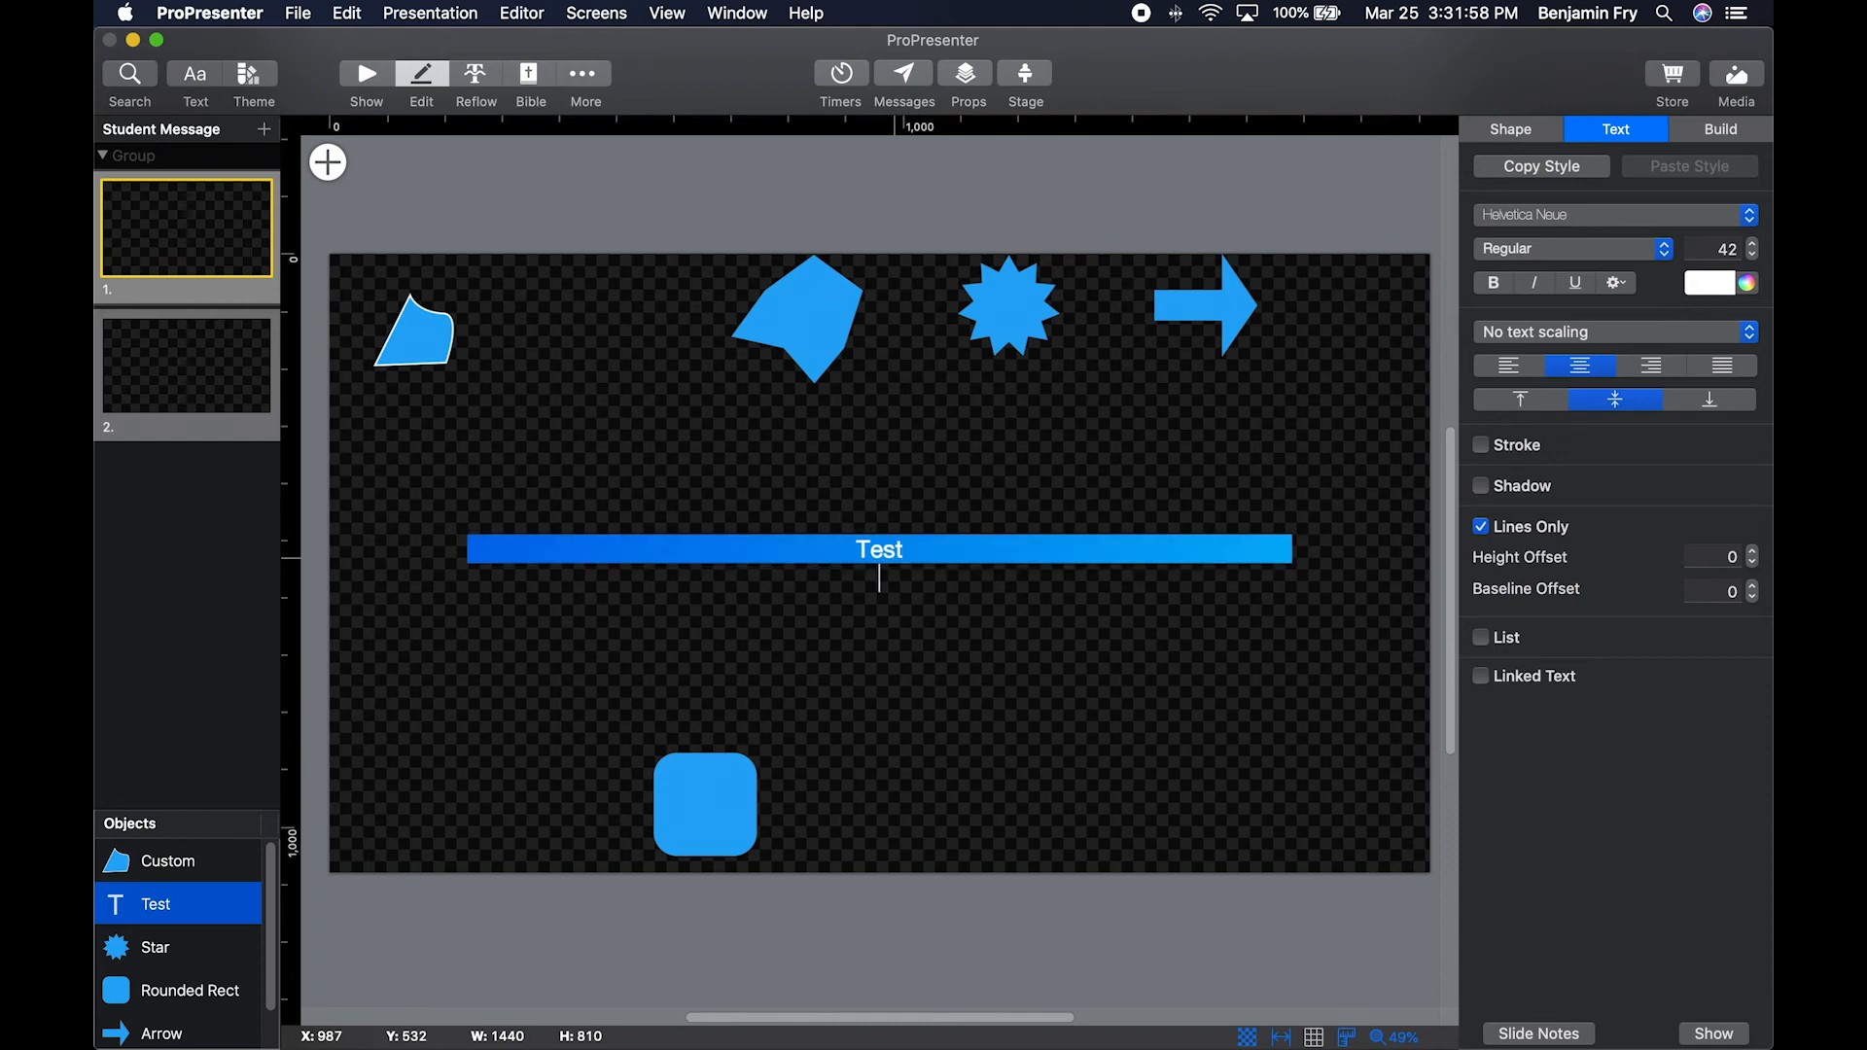
pyautogui.write('One')
pyautogui.press('Return')
pyautogui.write('Two')
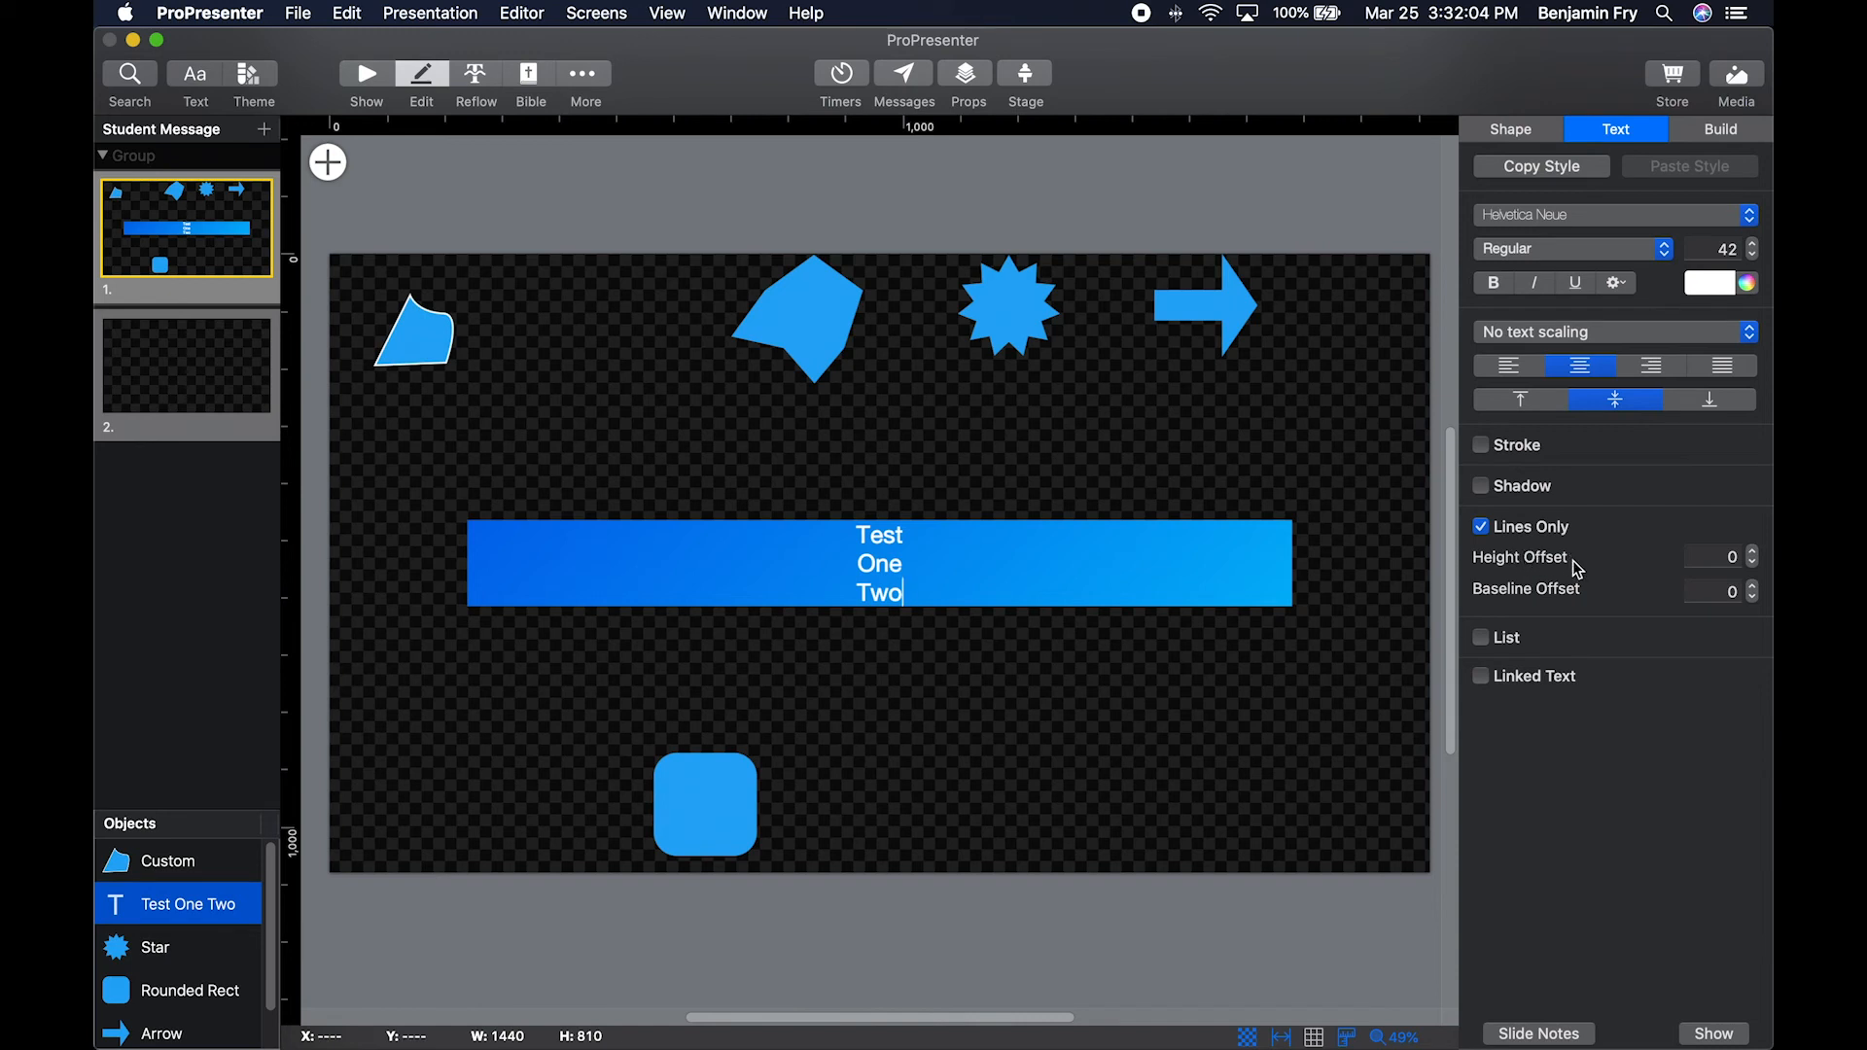
# Set the Lines Only Height Offset to -9 for the text box.
pyautogui.click(1753, 551)
pyautogui.click(1754, 552)
pyautogui.click(1754, 562)
pyautogui.click(1755, 562)
pyautogui.click(1755, 562)
pyautogui.click(1754, 562)
pyautogui.click(1754, 562)
pyautogui.click(1754, 562)
pyautogui.click(1754, 562)
pyautogui.click(1755, 562)
pyautogui.click(1755, 562)
pyautogui.click(1755, 562)
pyautogui.click(1754, 562)
pyautogui.click(1755, 562)
pyautogui.click(1755, 562)
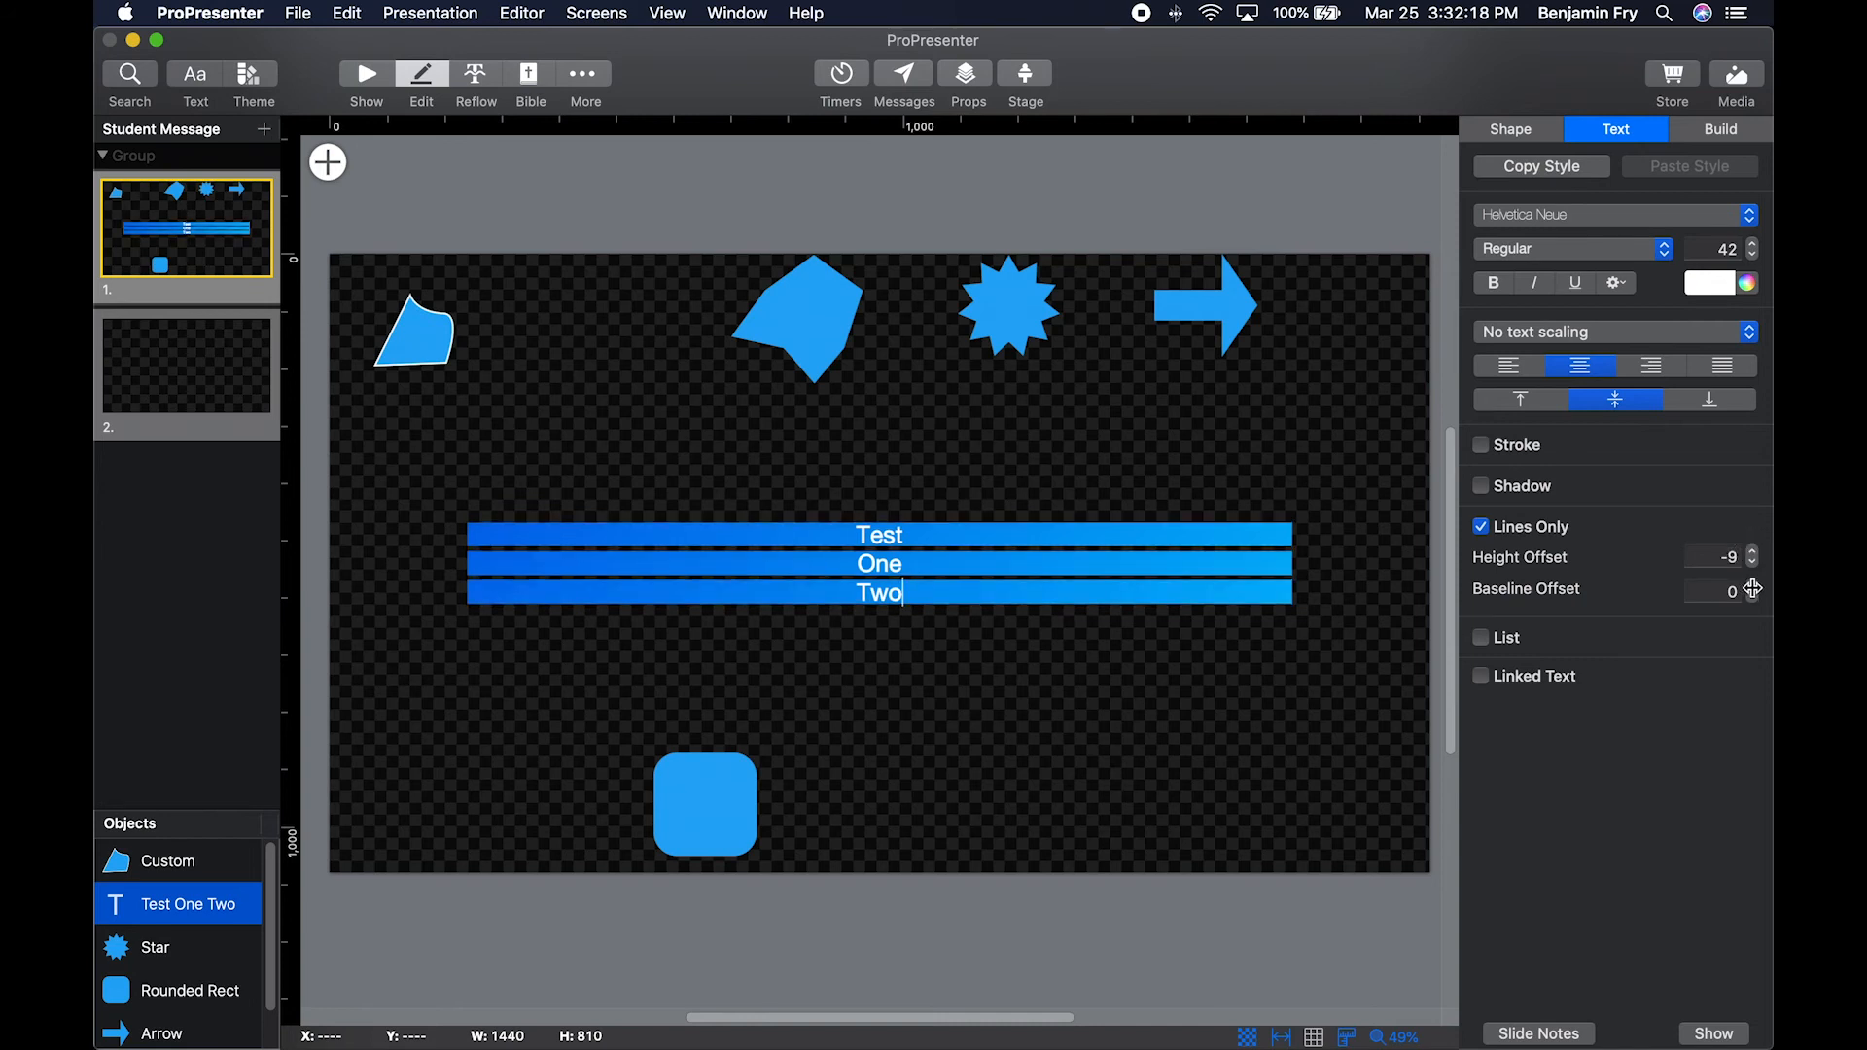
# Set the Lines Only Baseline Offset to 10, and turn Lines Only off again.
pyautogui.click(1754, 586)
pyautogui.click(1753, 587)
pyautogui.click(1754, 586)
pyautogui.click(1754, 587)
pyautogui.click(1753, 587)
pyautogui.click(1754, 586)
pyautogui.click(1754, 587)
pyautogui.click(1753, 586)
pyautogui.click(1754, 586)
pyautogui.click(1754, 586)
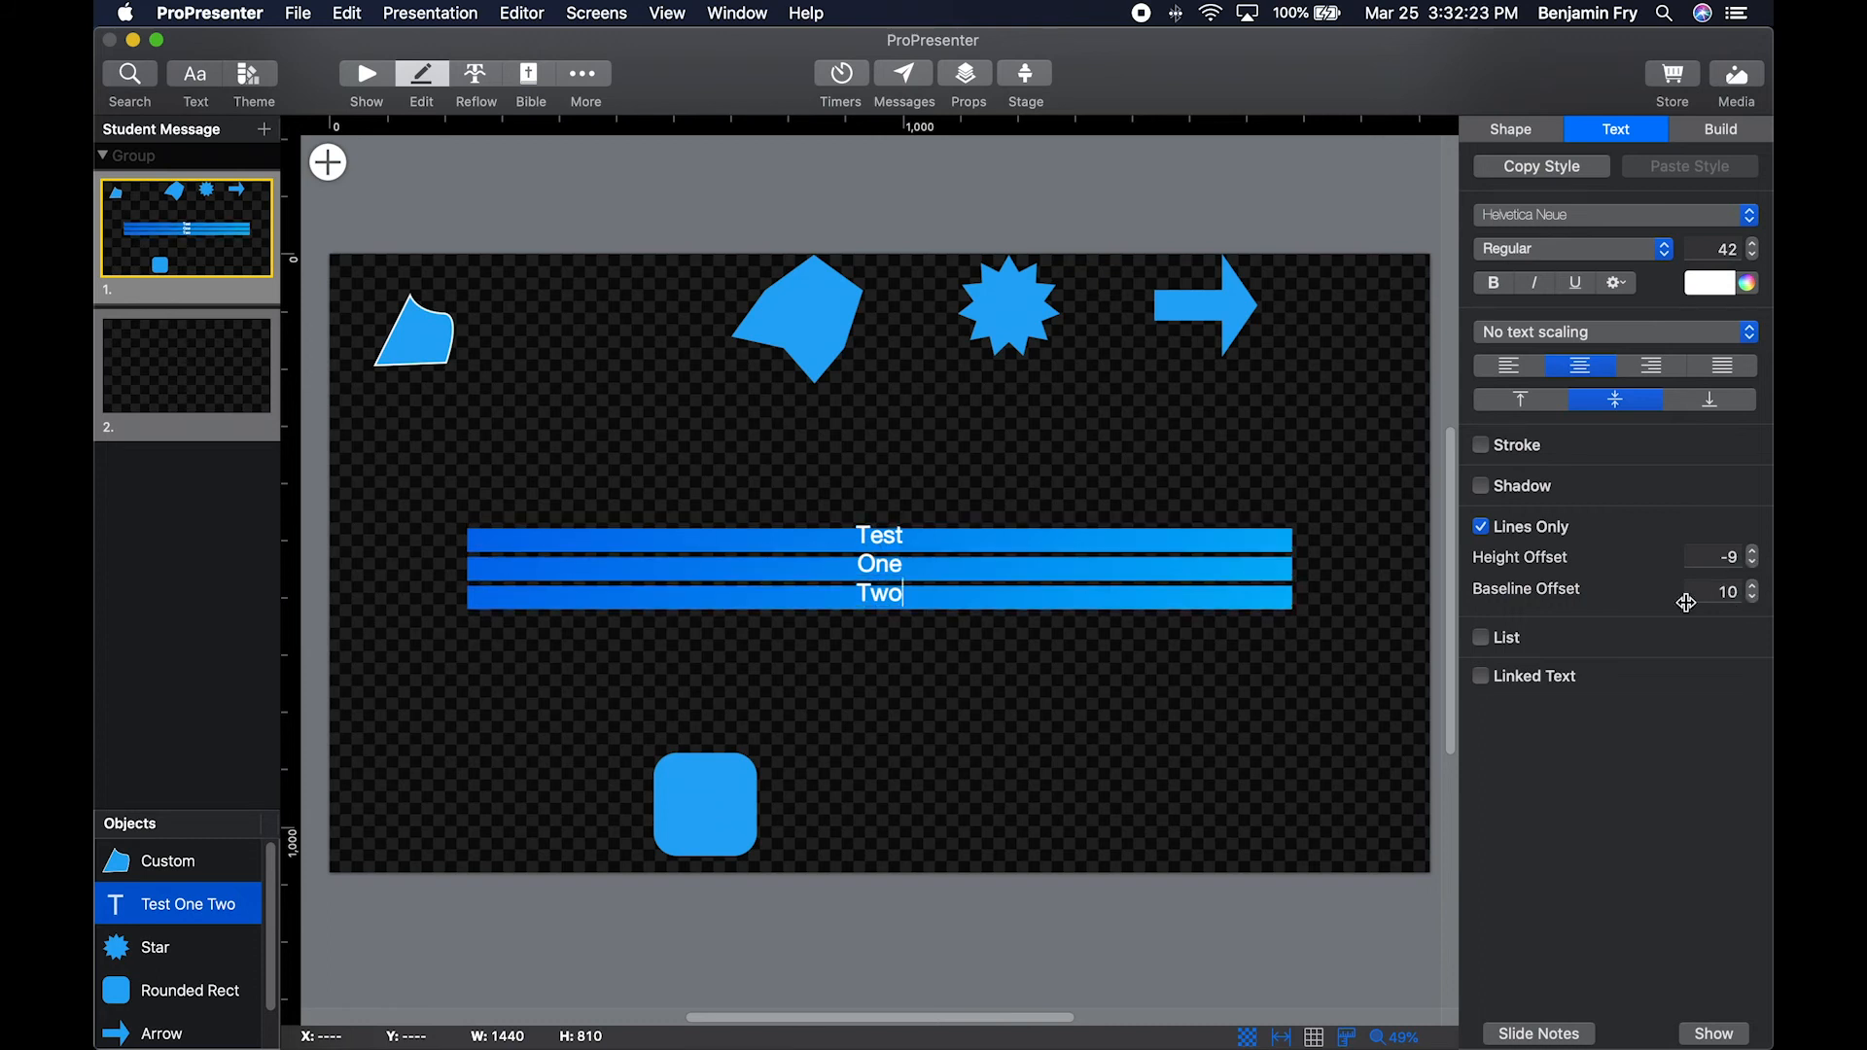
pyautogui.click(1481, 528)
# Try list formatting on the line Two, and remove the bullet in front of it.
pyautogui.click(1481, 571)
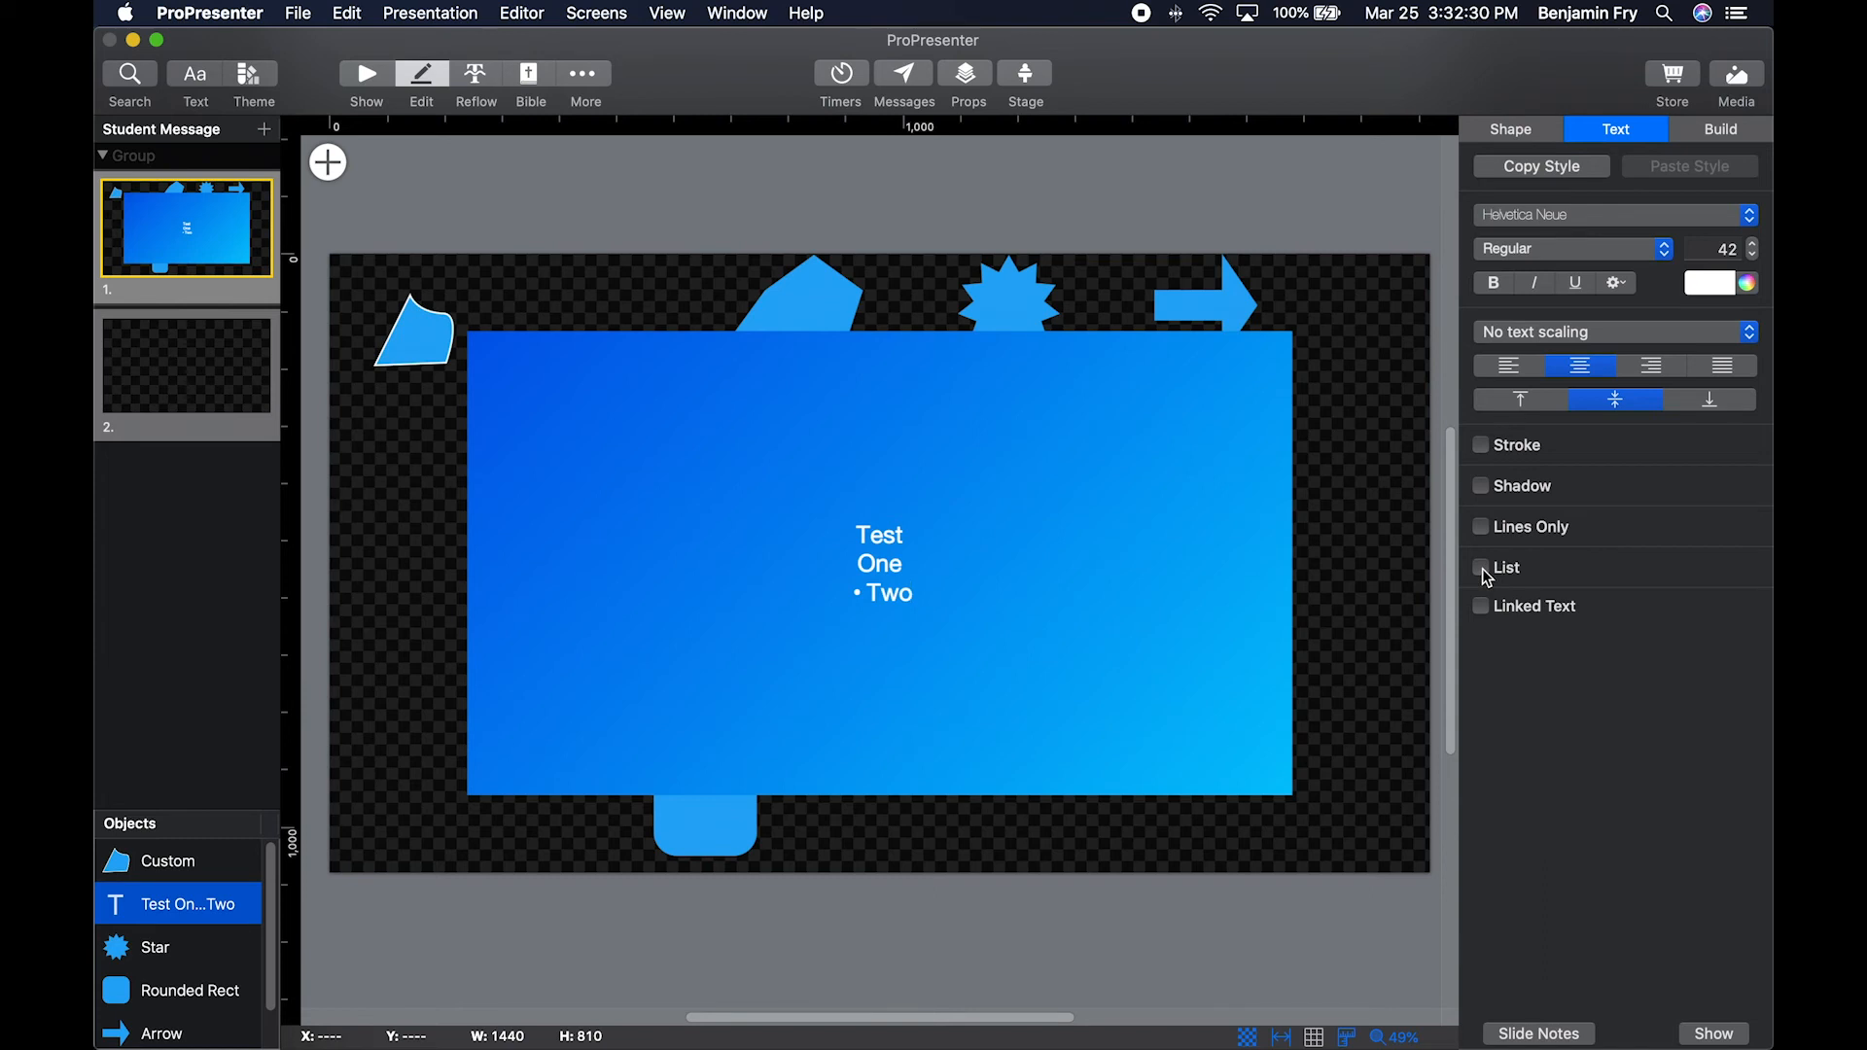
pyautogui.click(1481, 571)
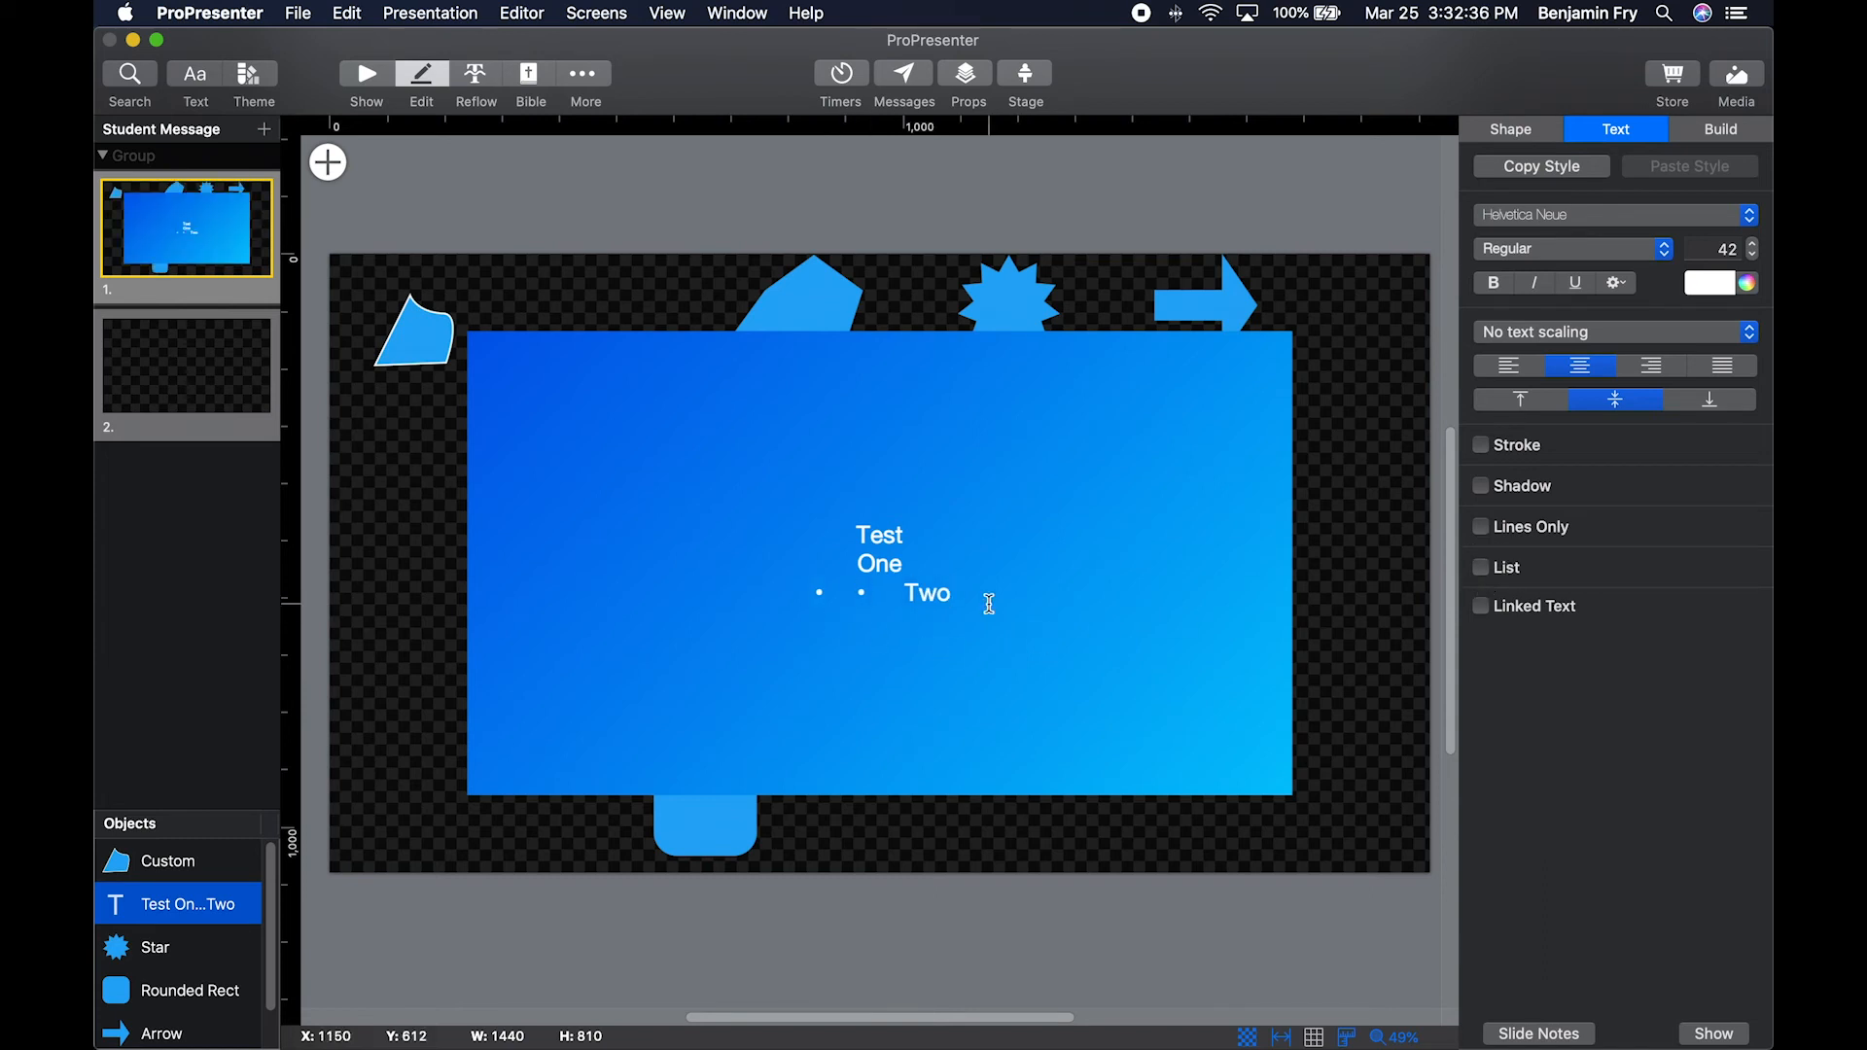
pyautogui.moveTo(905, 592); pyautogui.dragTo(738, 588)
pyautogui.press('BackSpace')
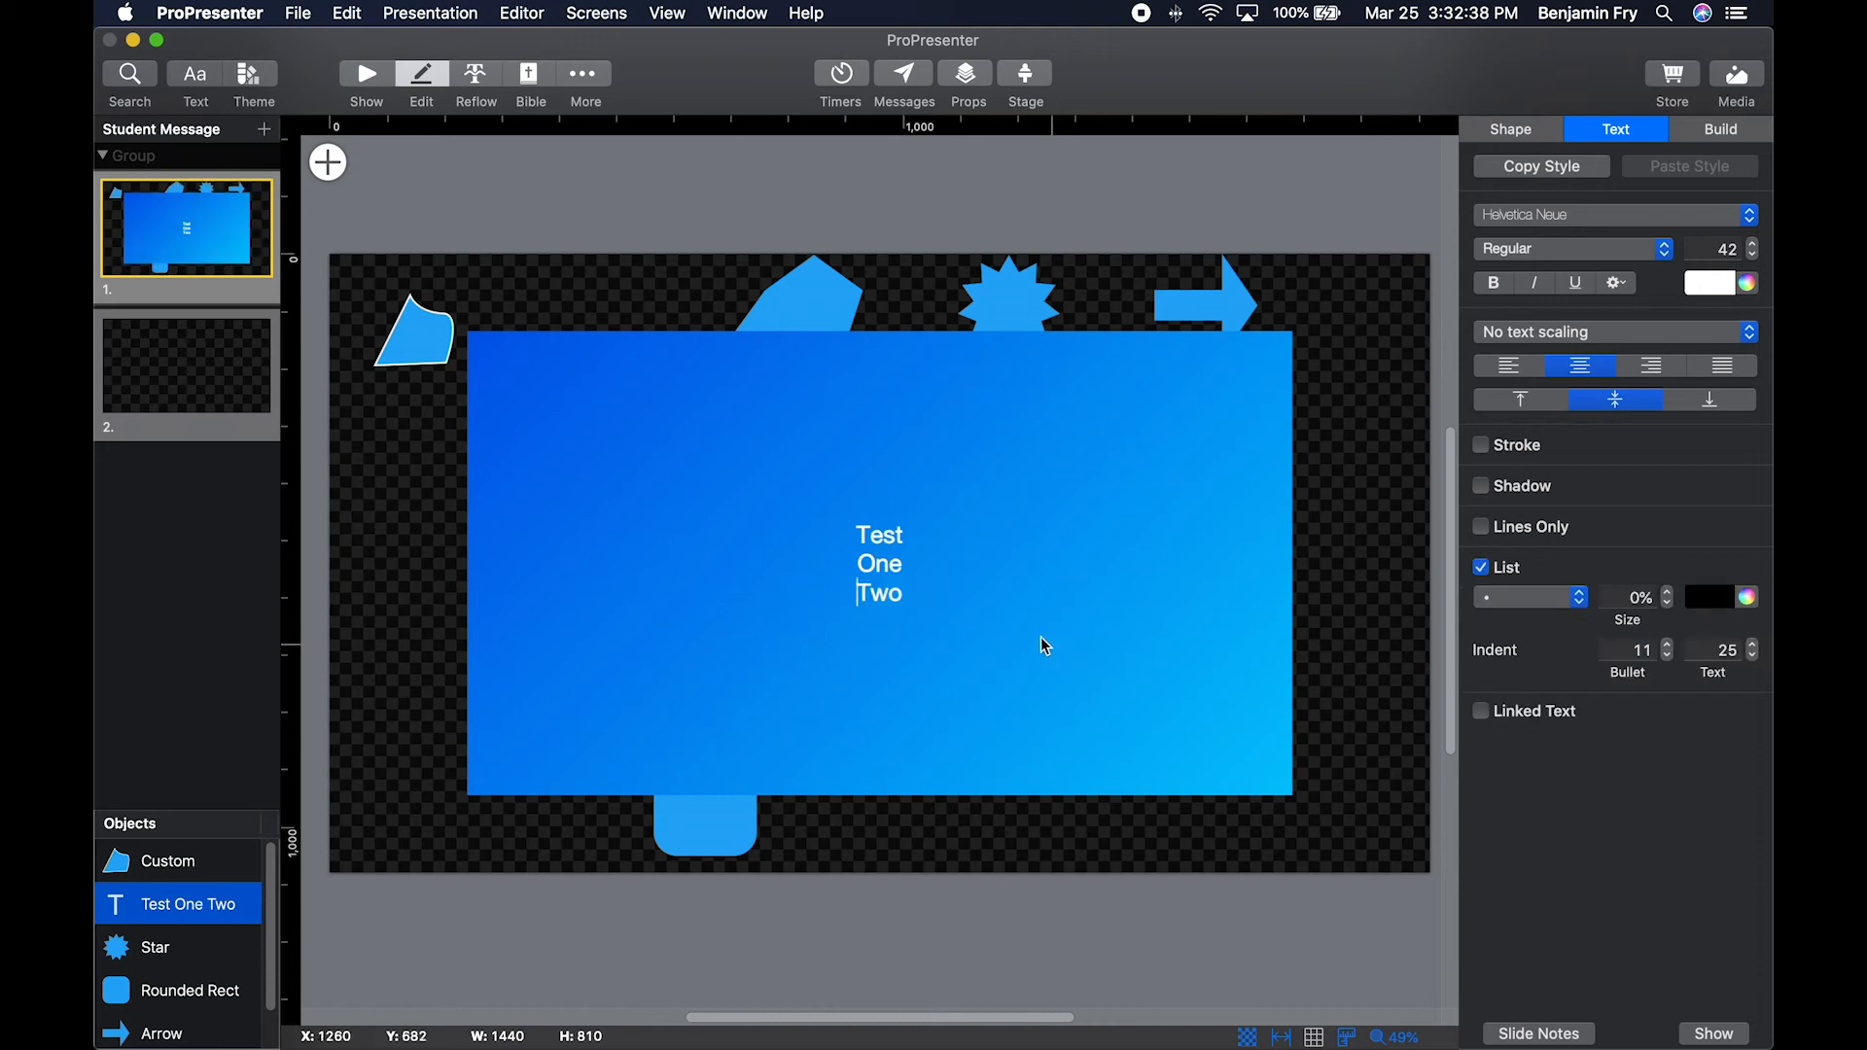
# Apply a bulleted list to all three lines of the text box.
pyautogui.moveTo(934, 596); pyautogui.dragTo(842, 529)
pyautogui.click(1481, 567)
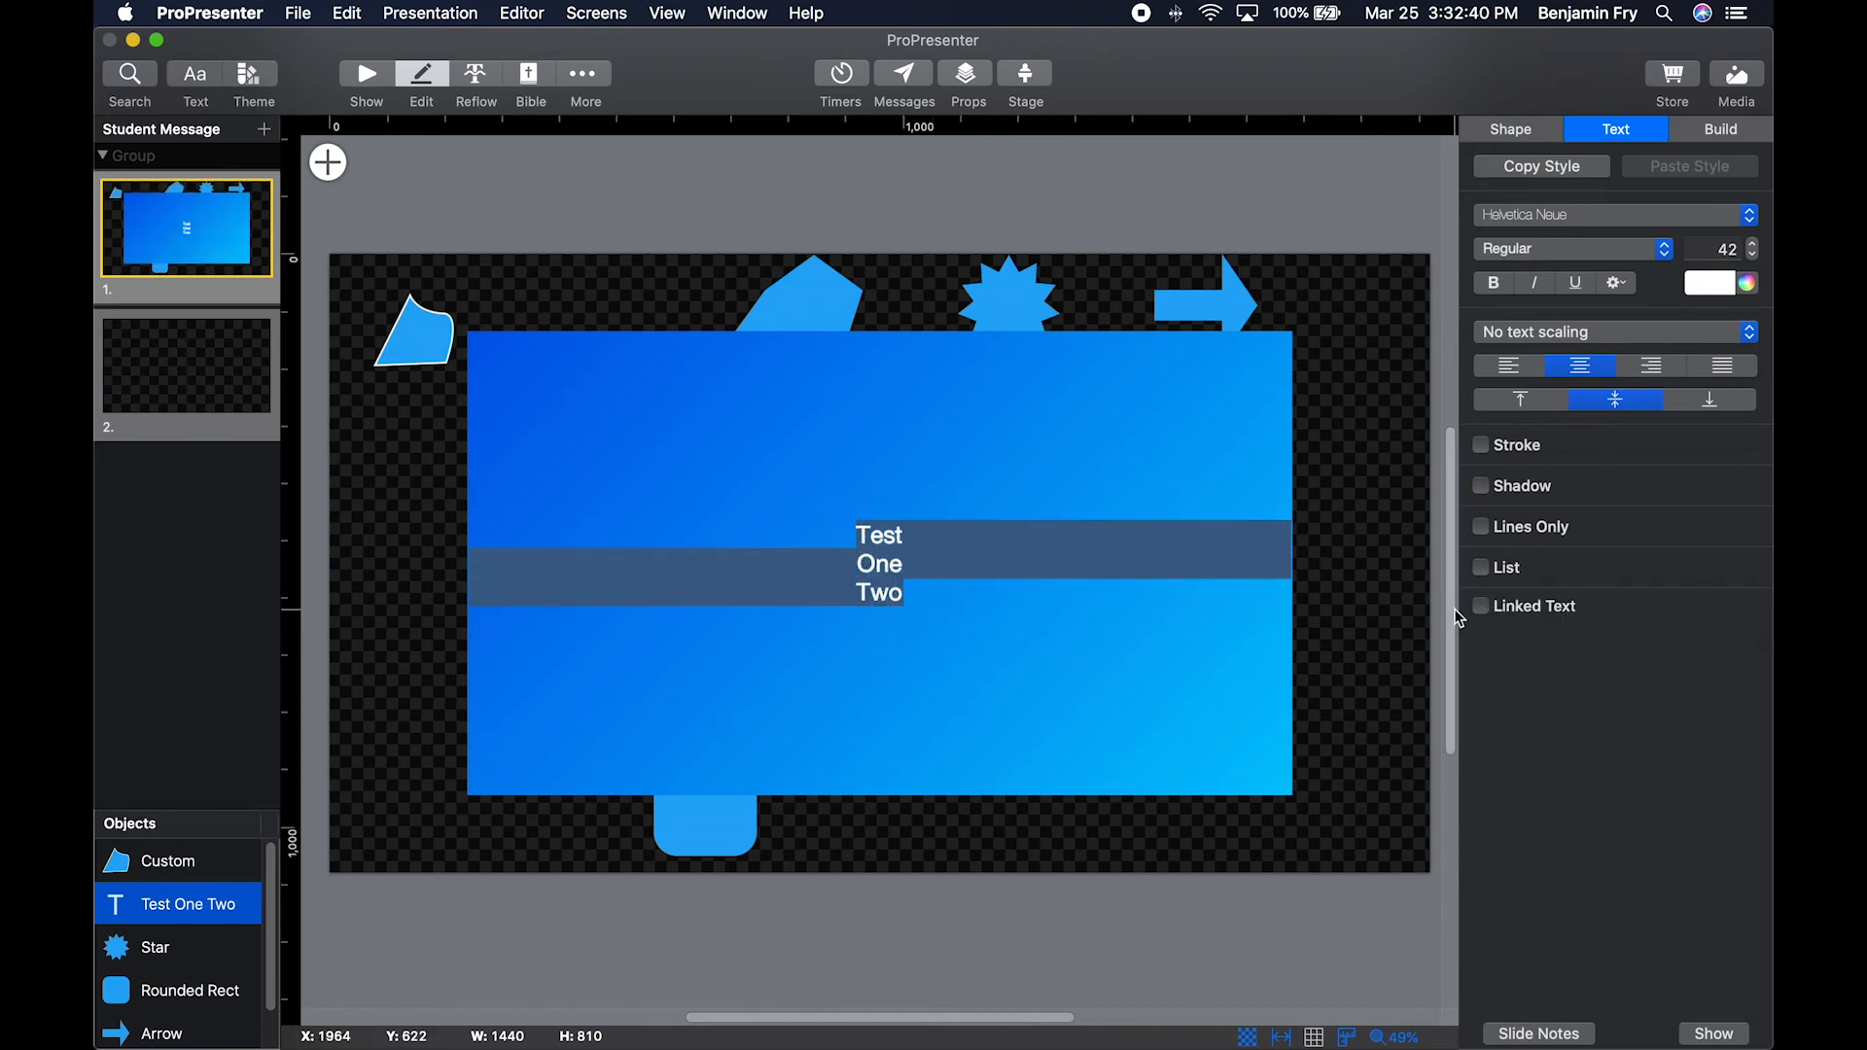
pyautogui.click(1479, 569)
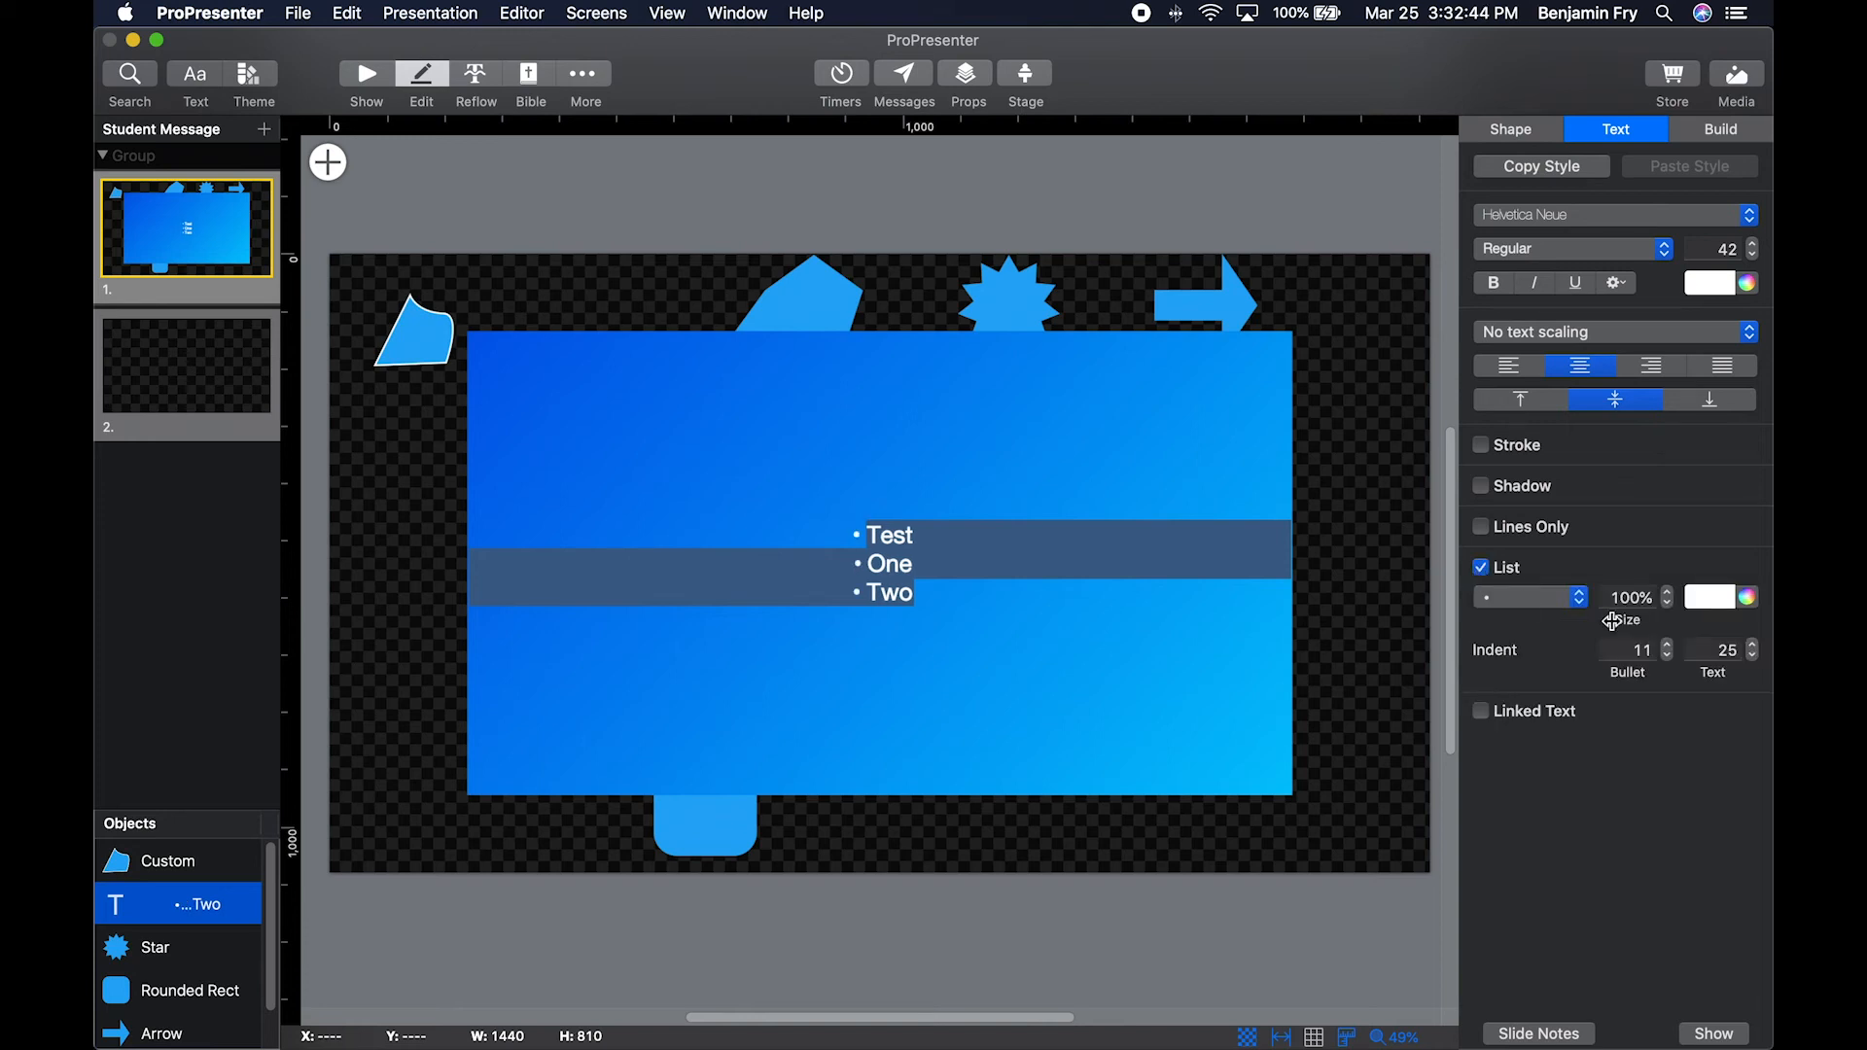
# Review the available bullet, number, letter and Roman numeral list styles, keeping the round bullet.
pyautogui.click(1580, 598)
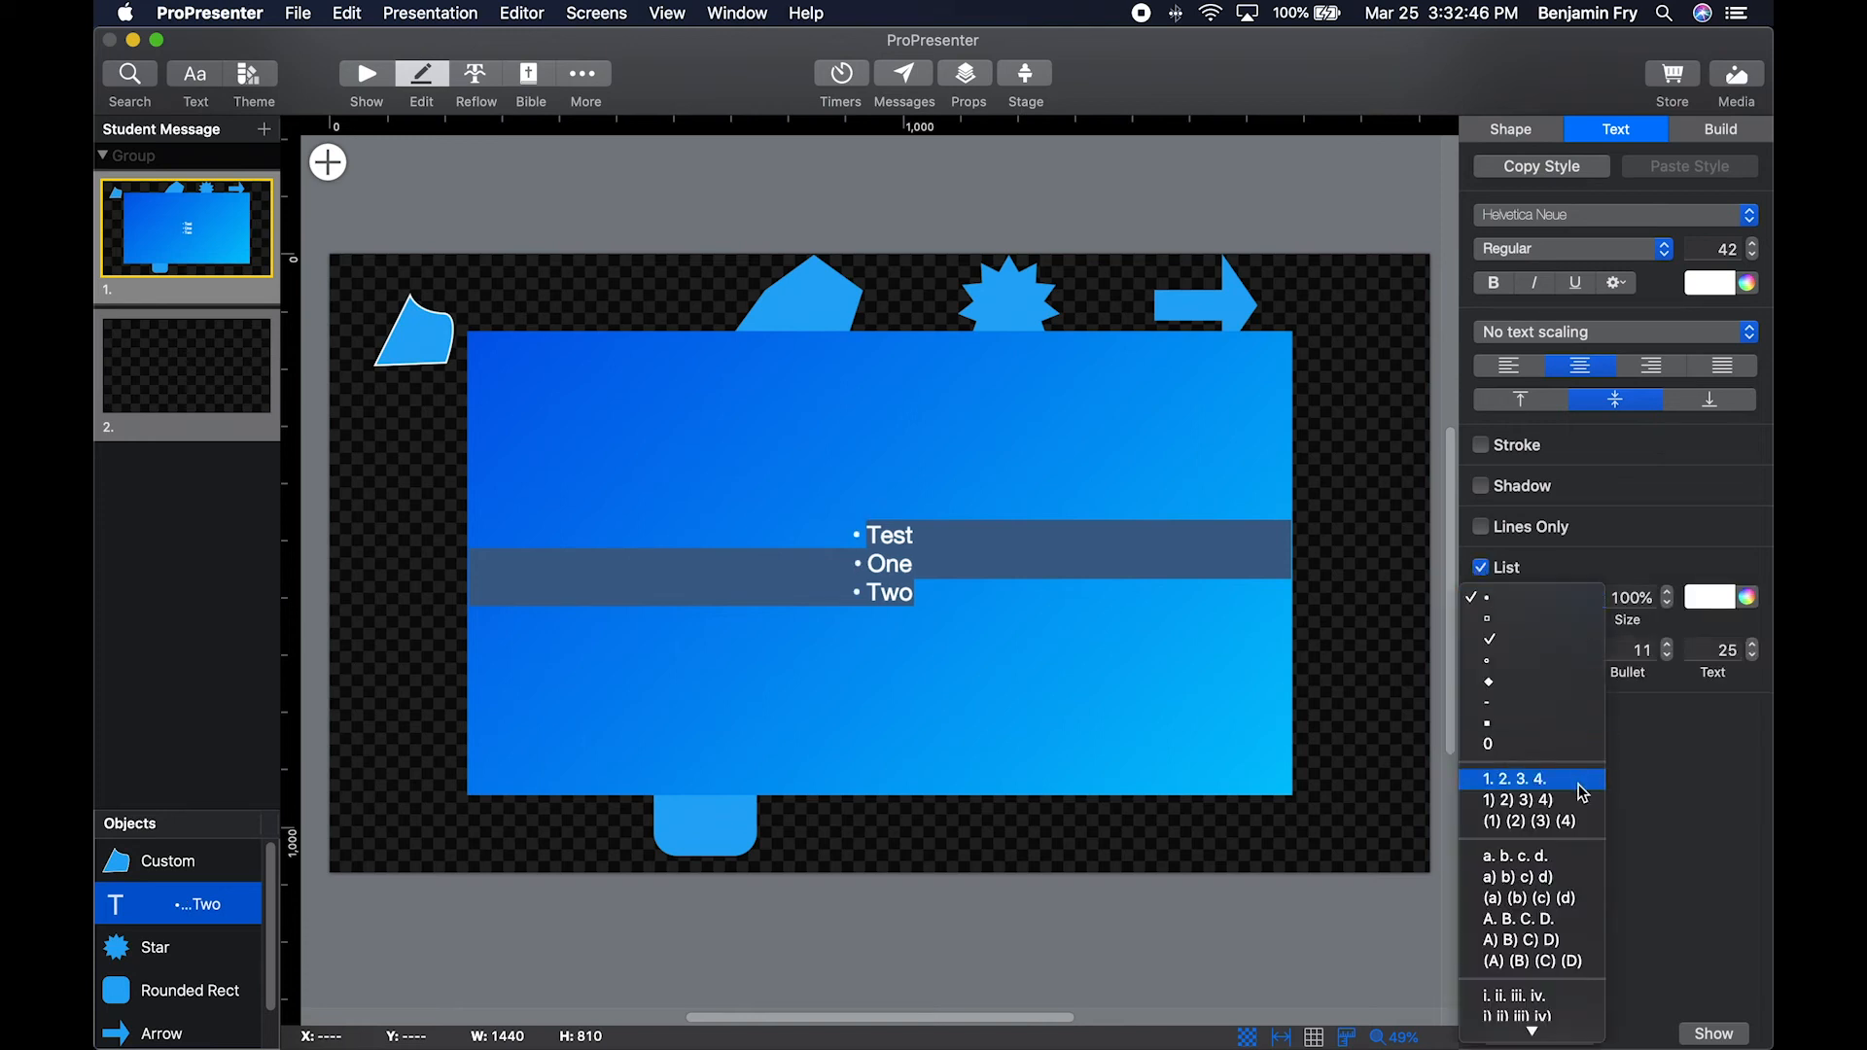
pyautogui.scroll(-3, 1576, 825)
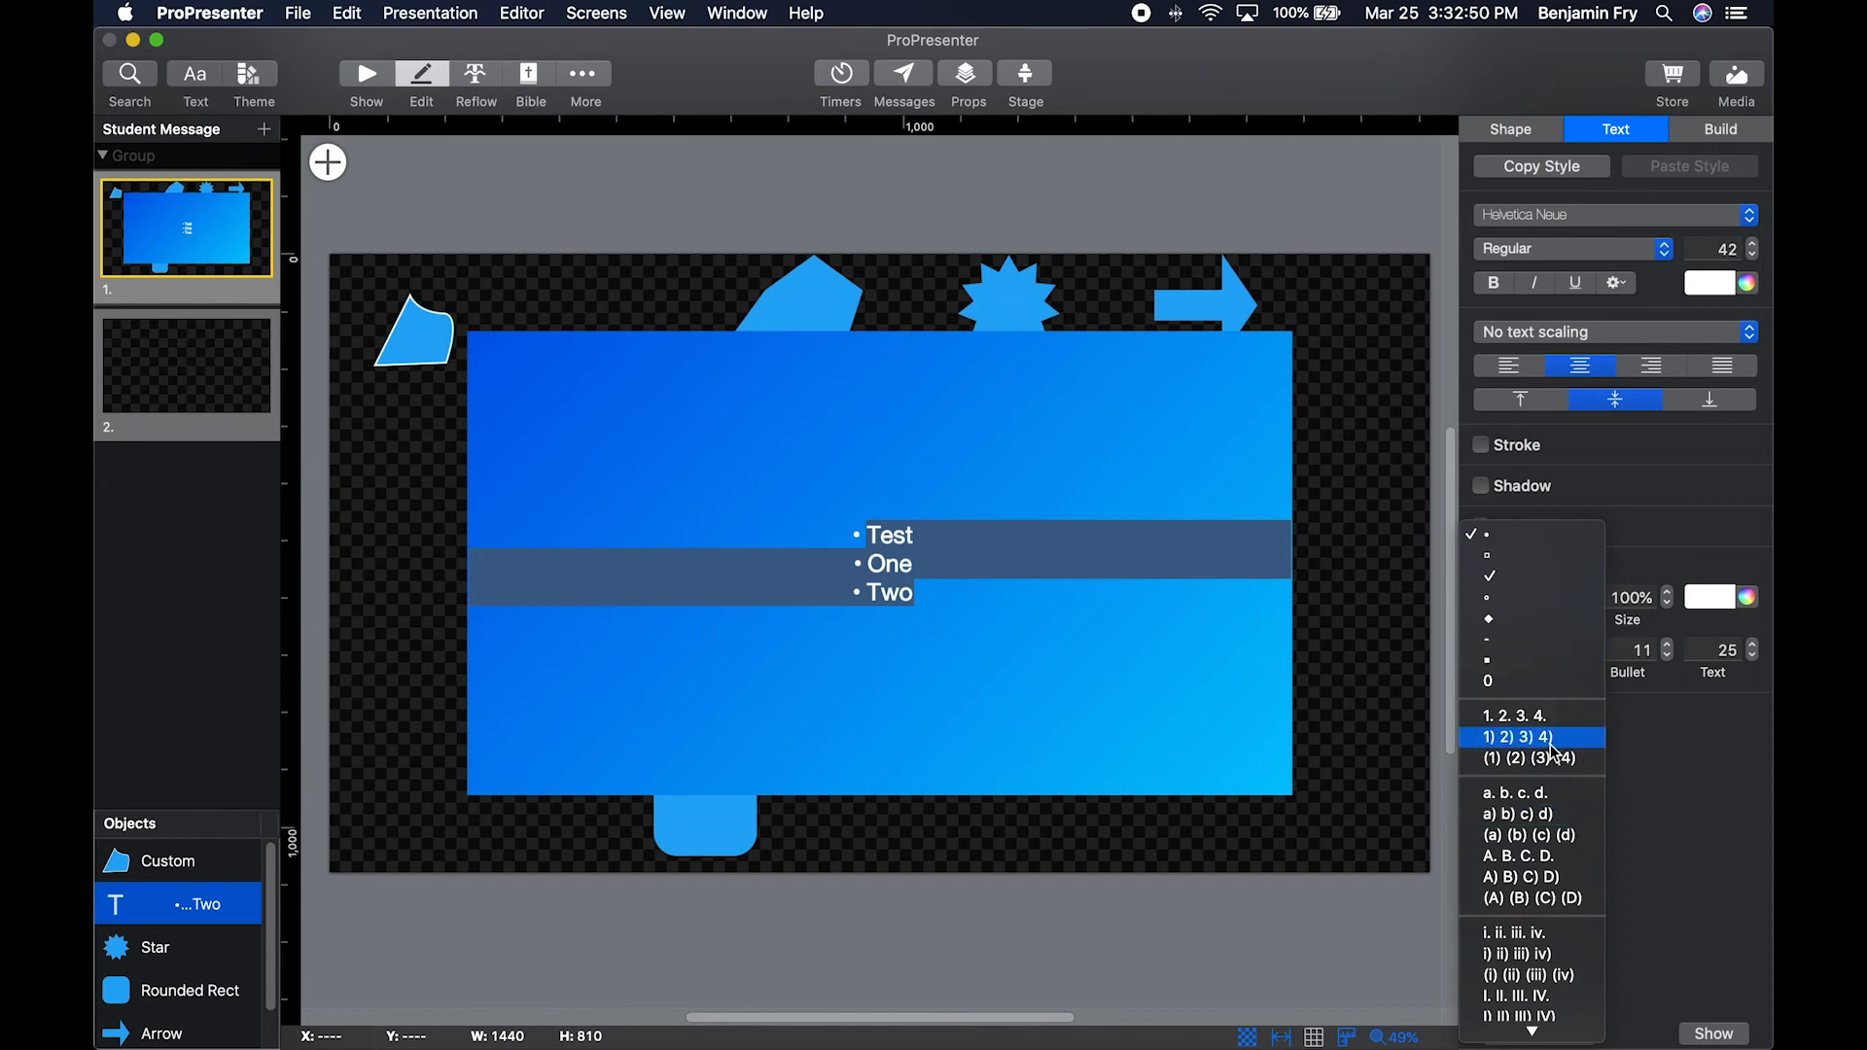
pyautogui.scroll(-1, 1557, 763)
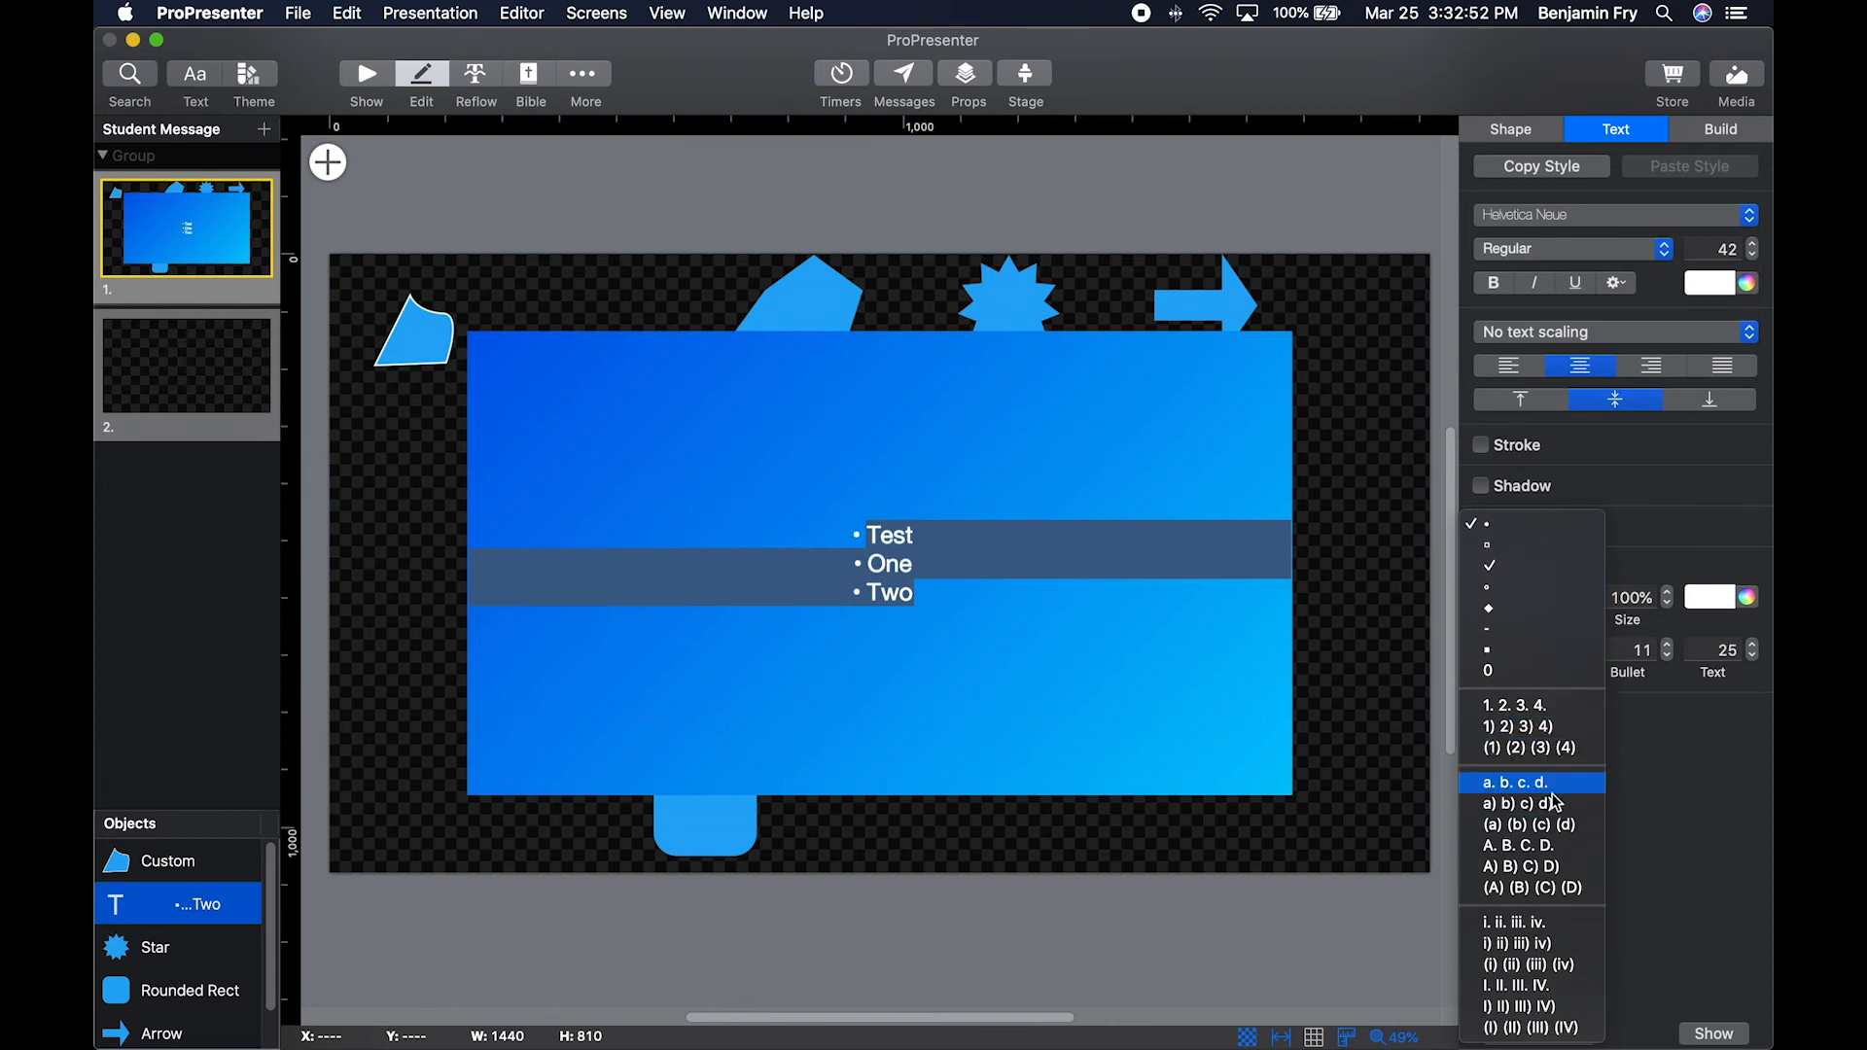
pyautogui.click(1643, 554)
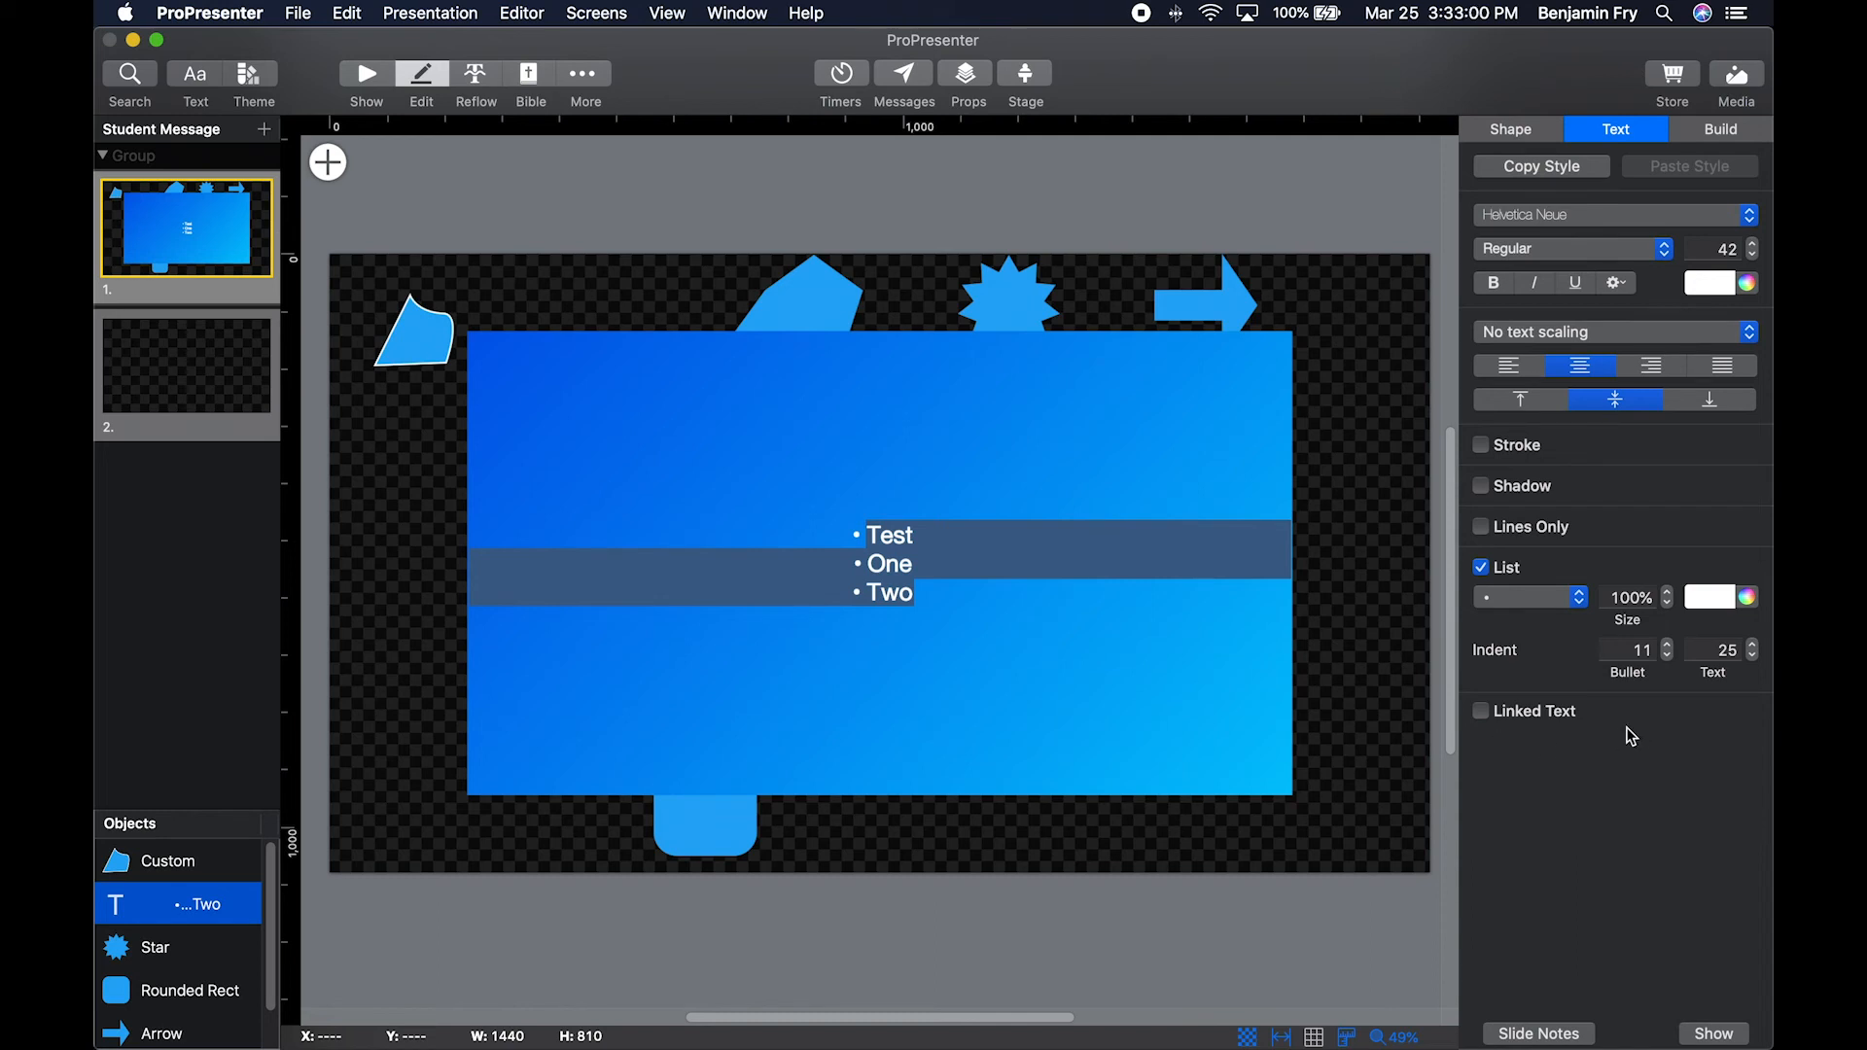
# Set the text box's build-in delivery to By Bullet.
pyautogui.click(1728, 136)
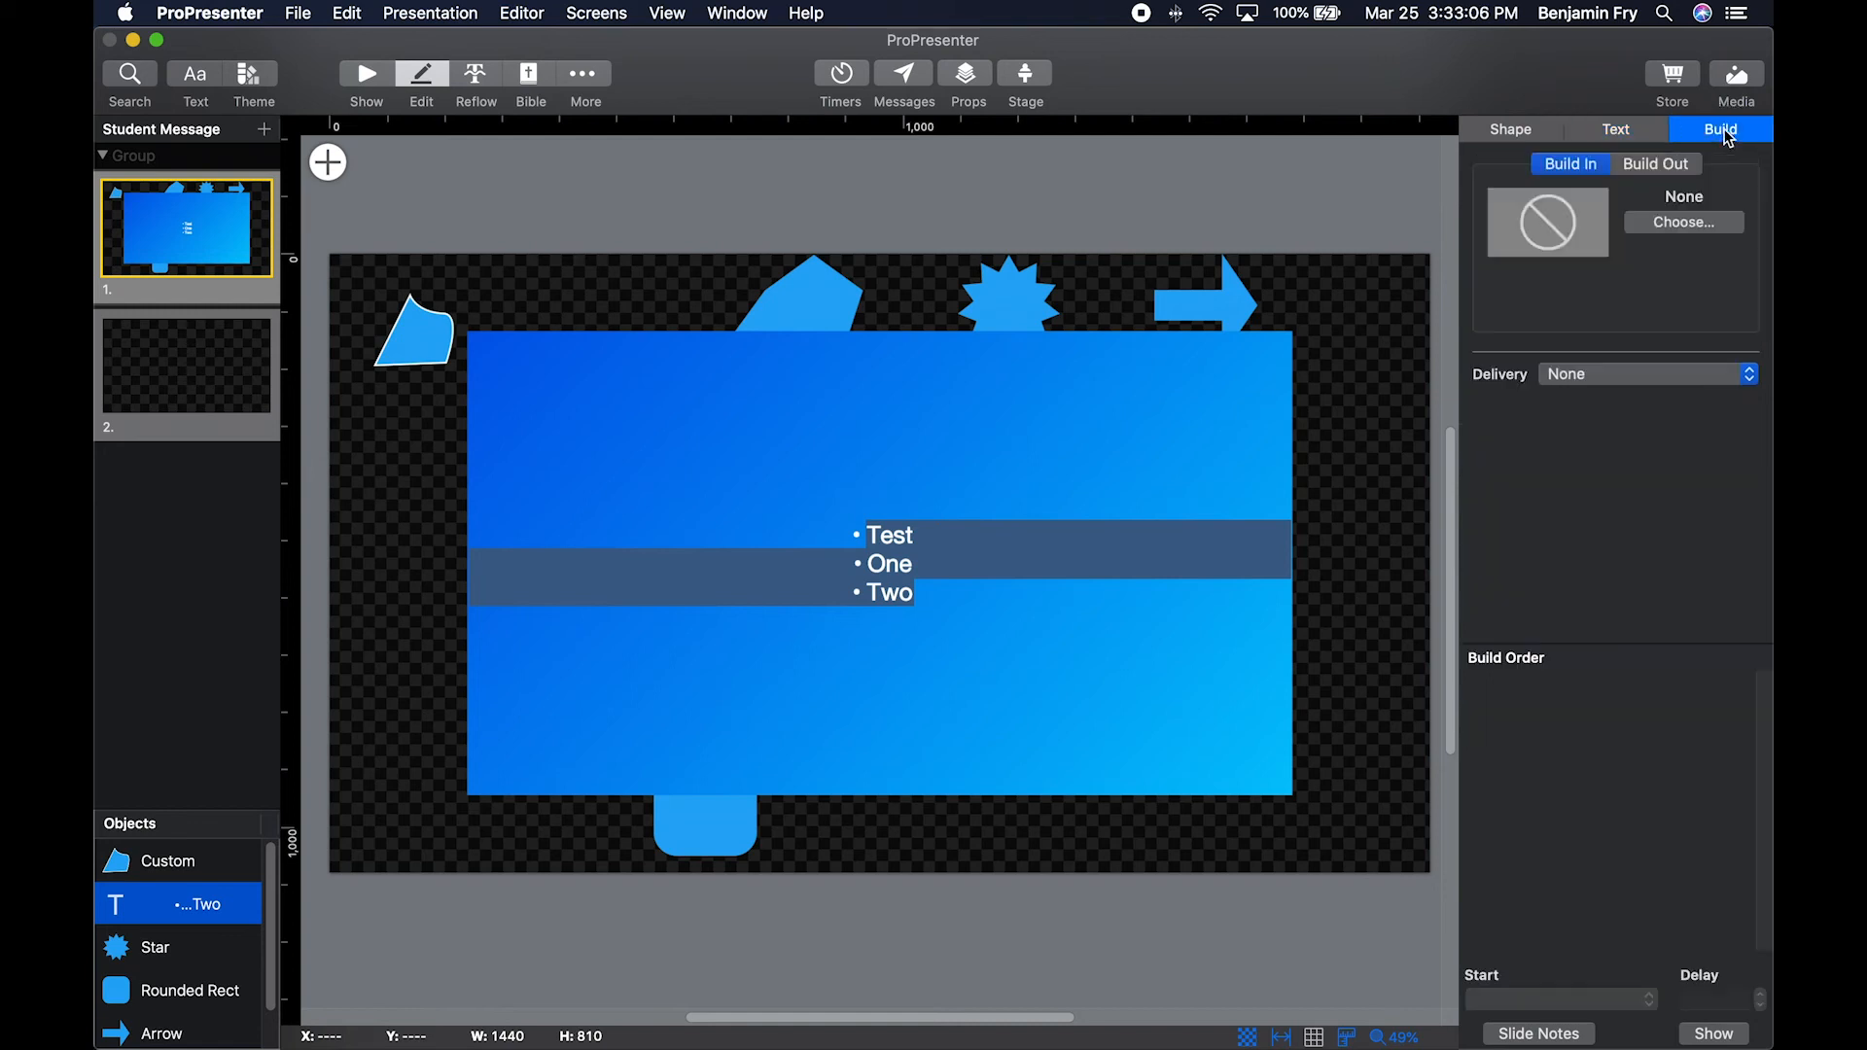
pyautogui.click(1589, 370)
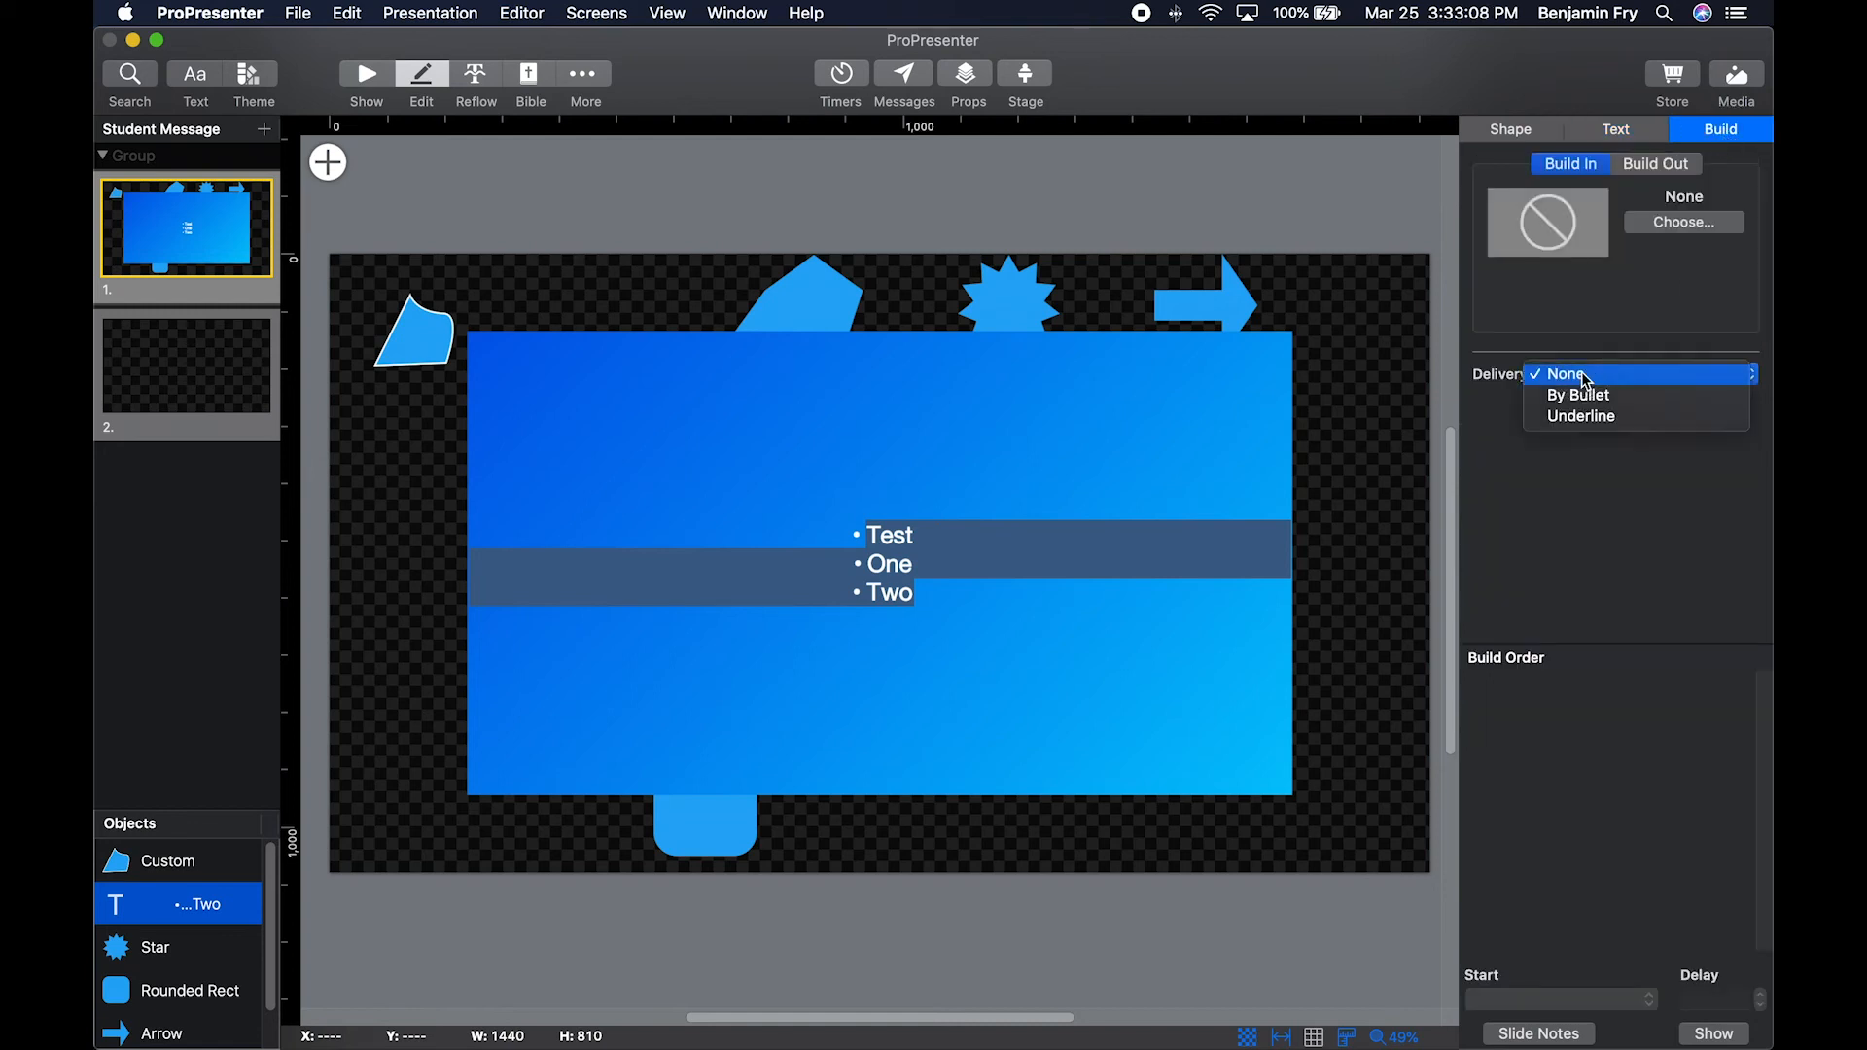
pyautogui.click(1706, 396)
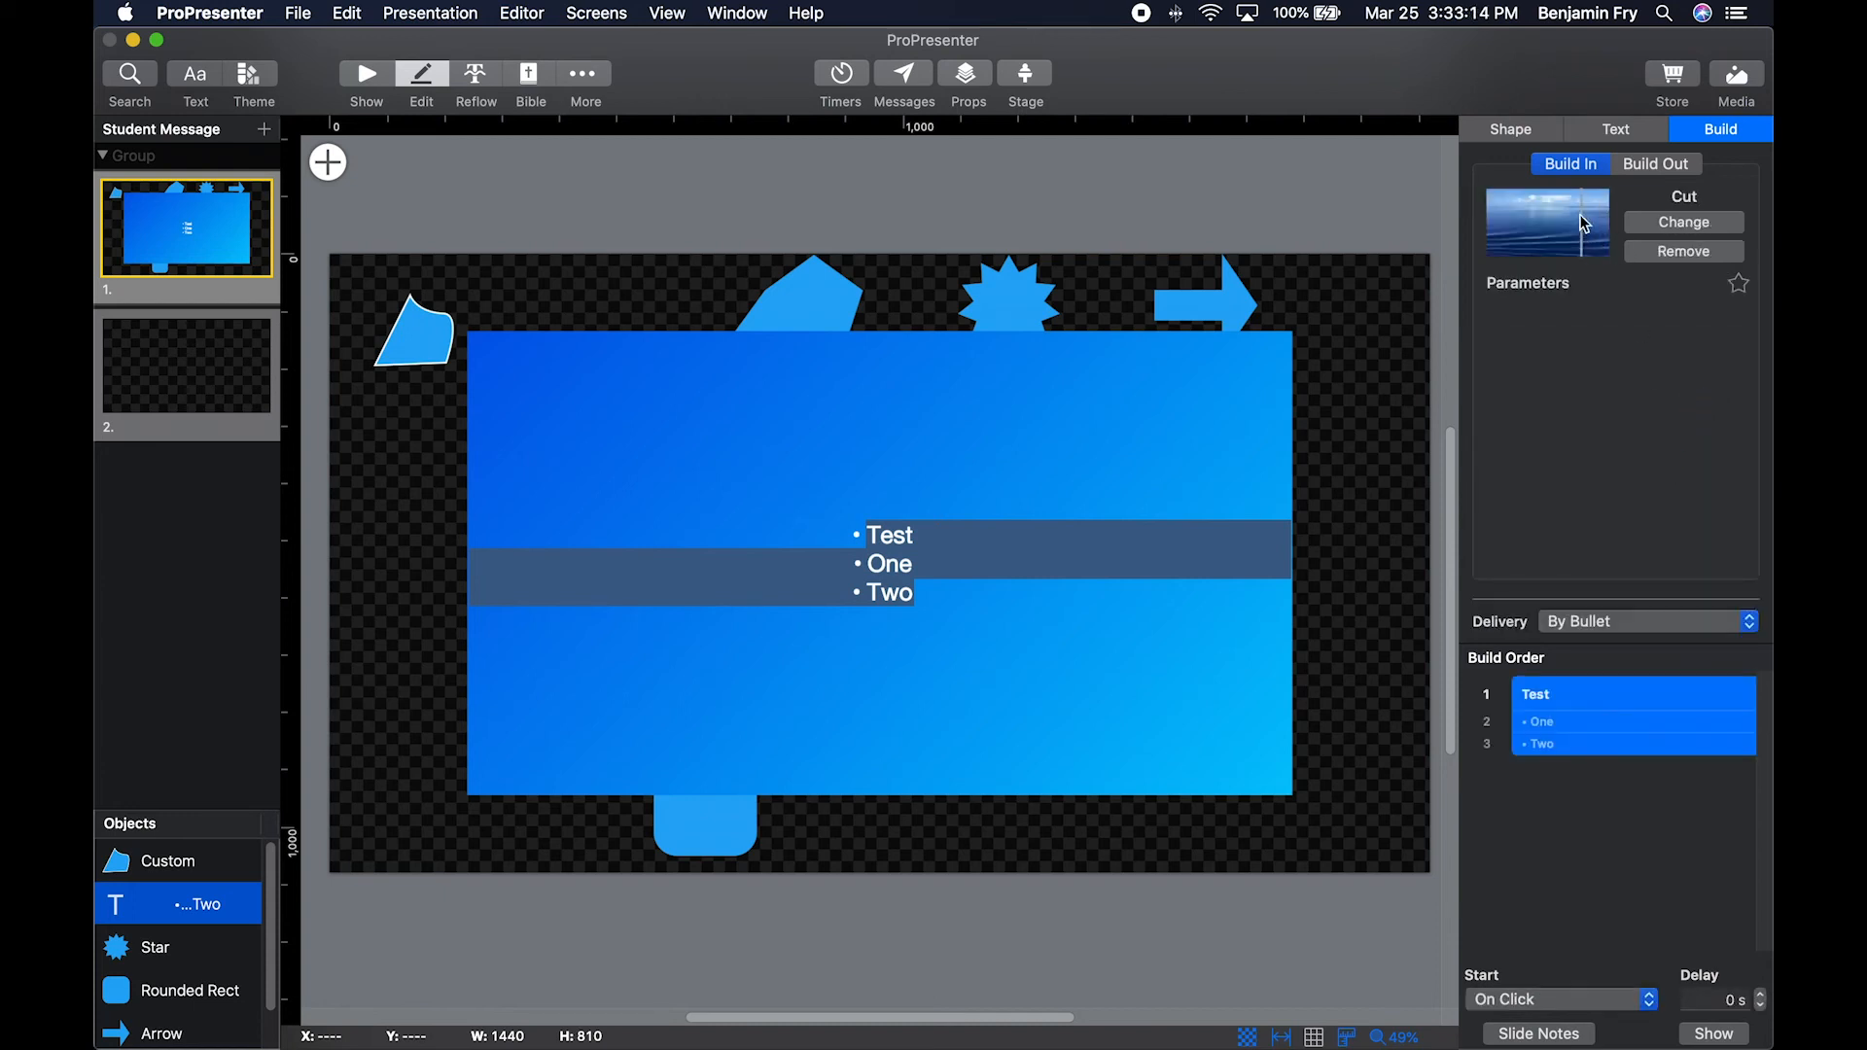
# Check the Build Out settings and the build's start options, keeping the start set to On Click.
pyautogui.click(1657, 164)
pyautogui.click(1585, 164)
pyautogui.click(1628, 1012)
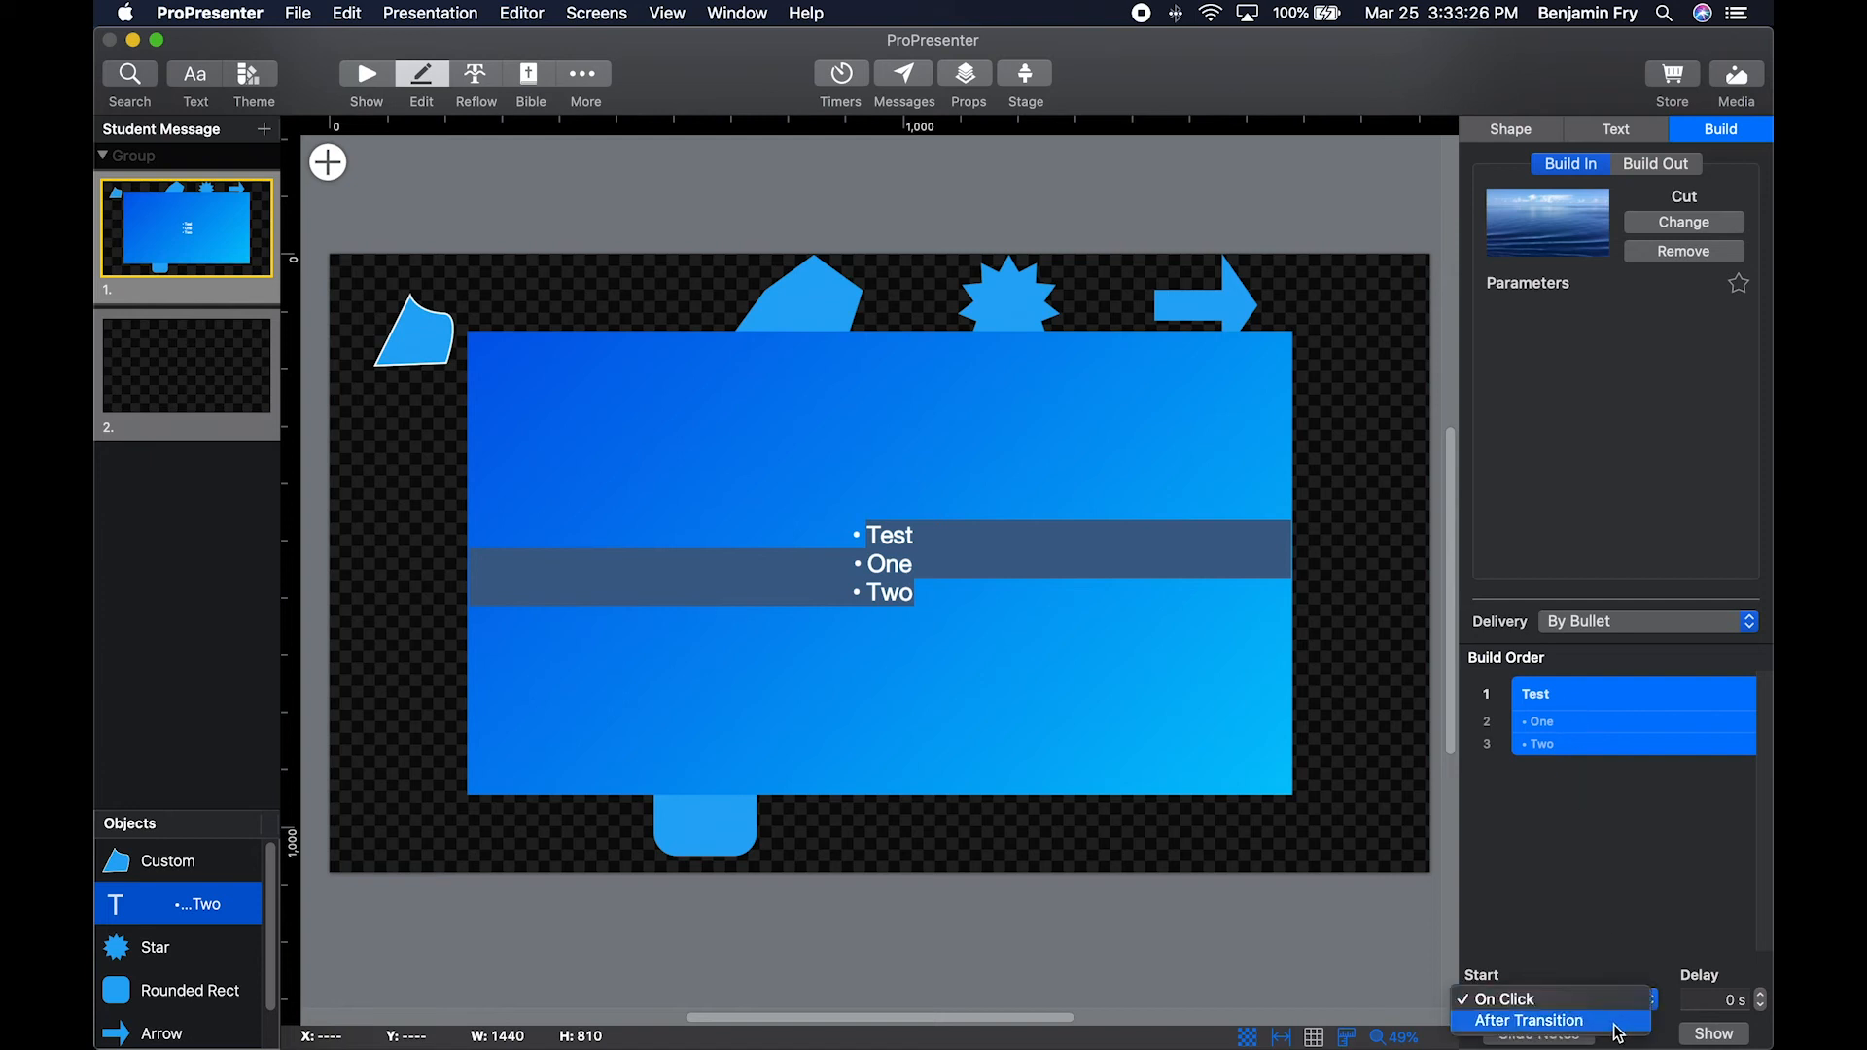
pyautogui.click(1605, 875)
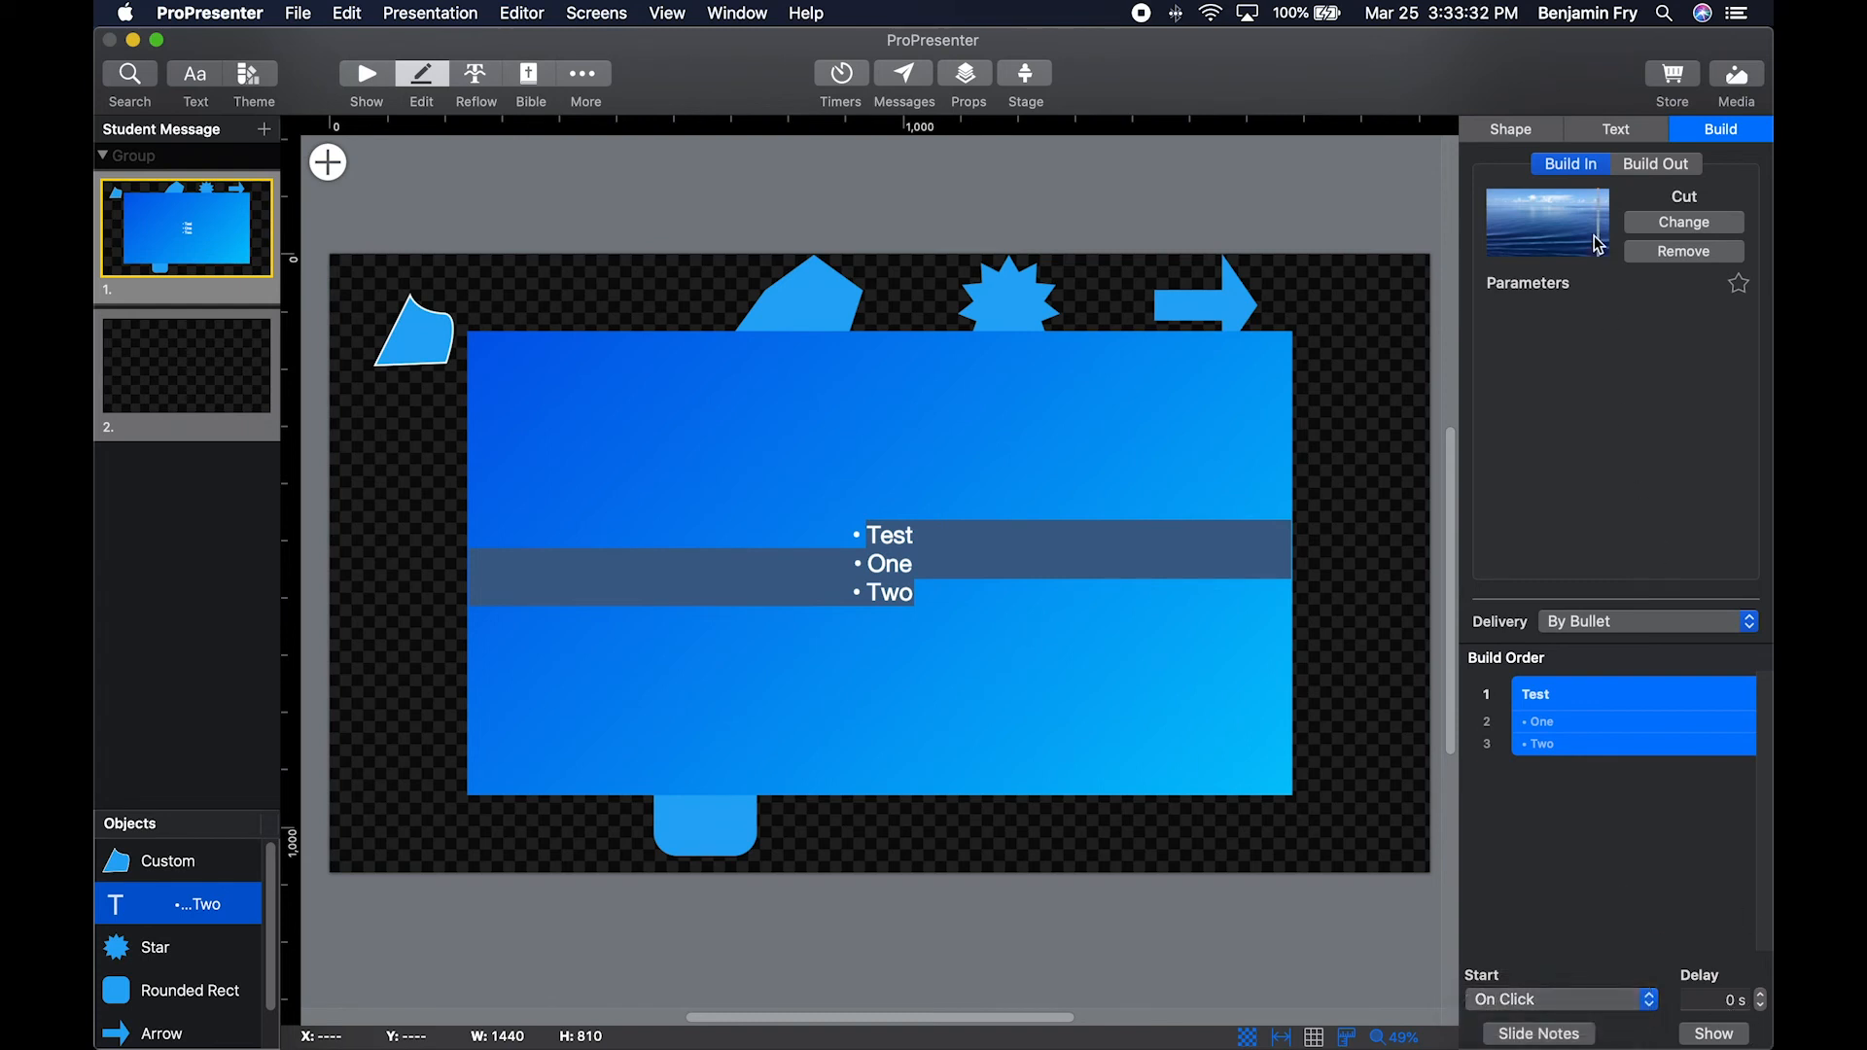
# Enable Linked Text for the text box and choose the Student 20 min timer as its source.
pyautogui.click(1616, 133)
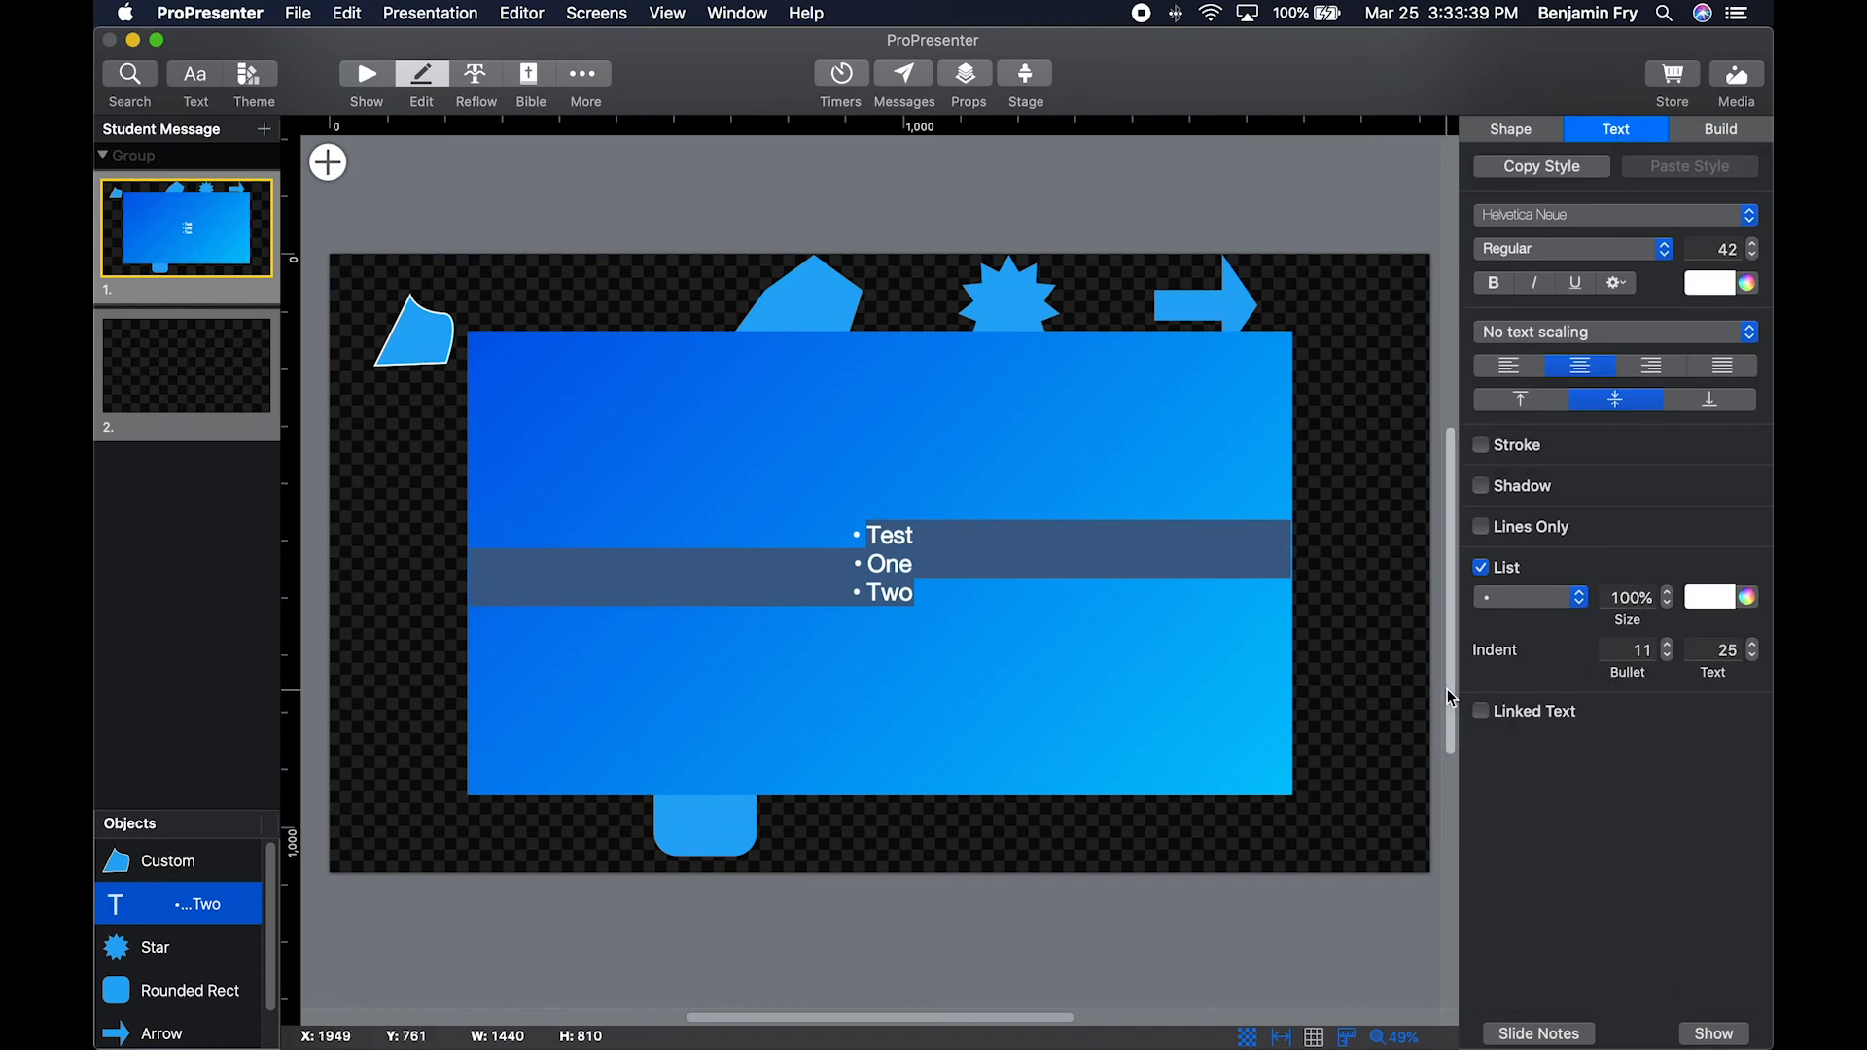
pyautogui.click(1480, 712)
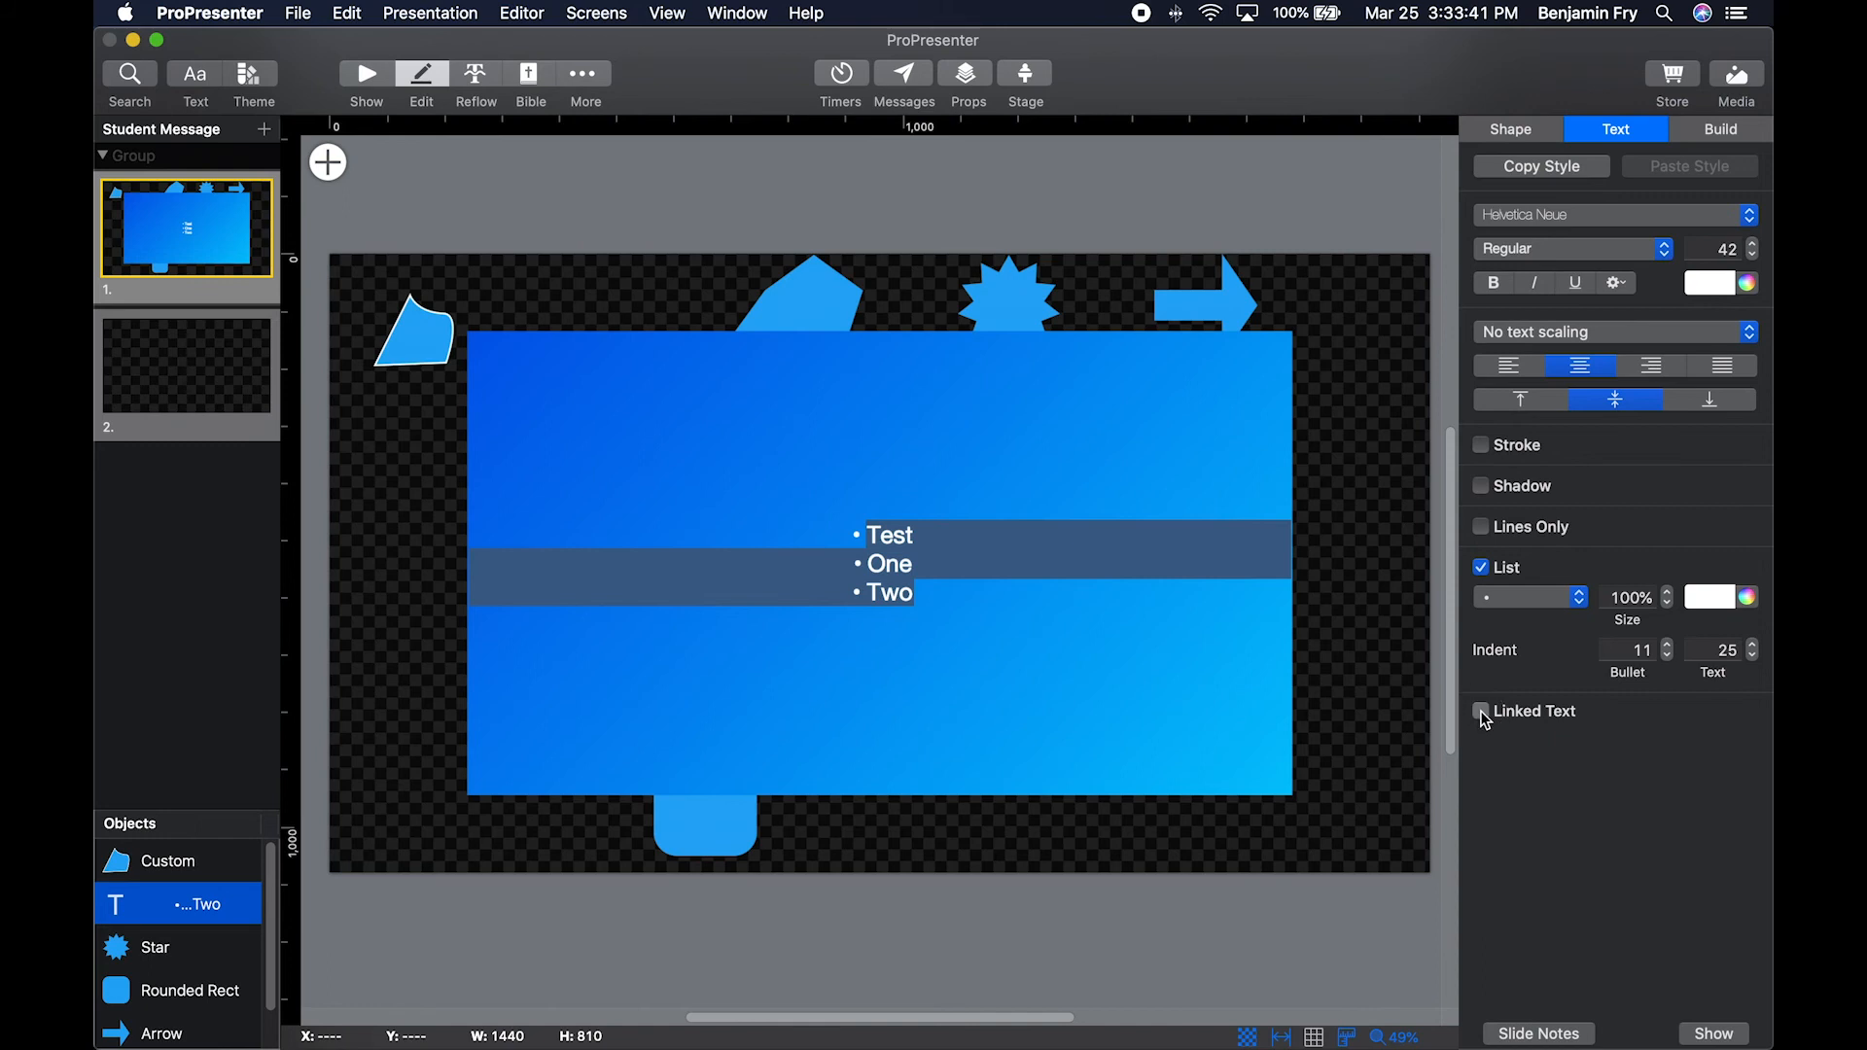
pyautogui.click(1706, 645)
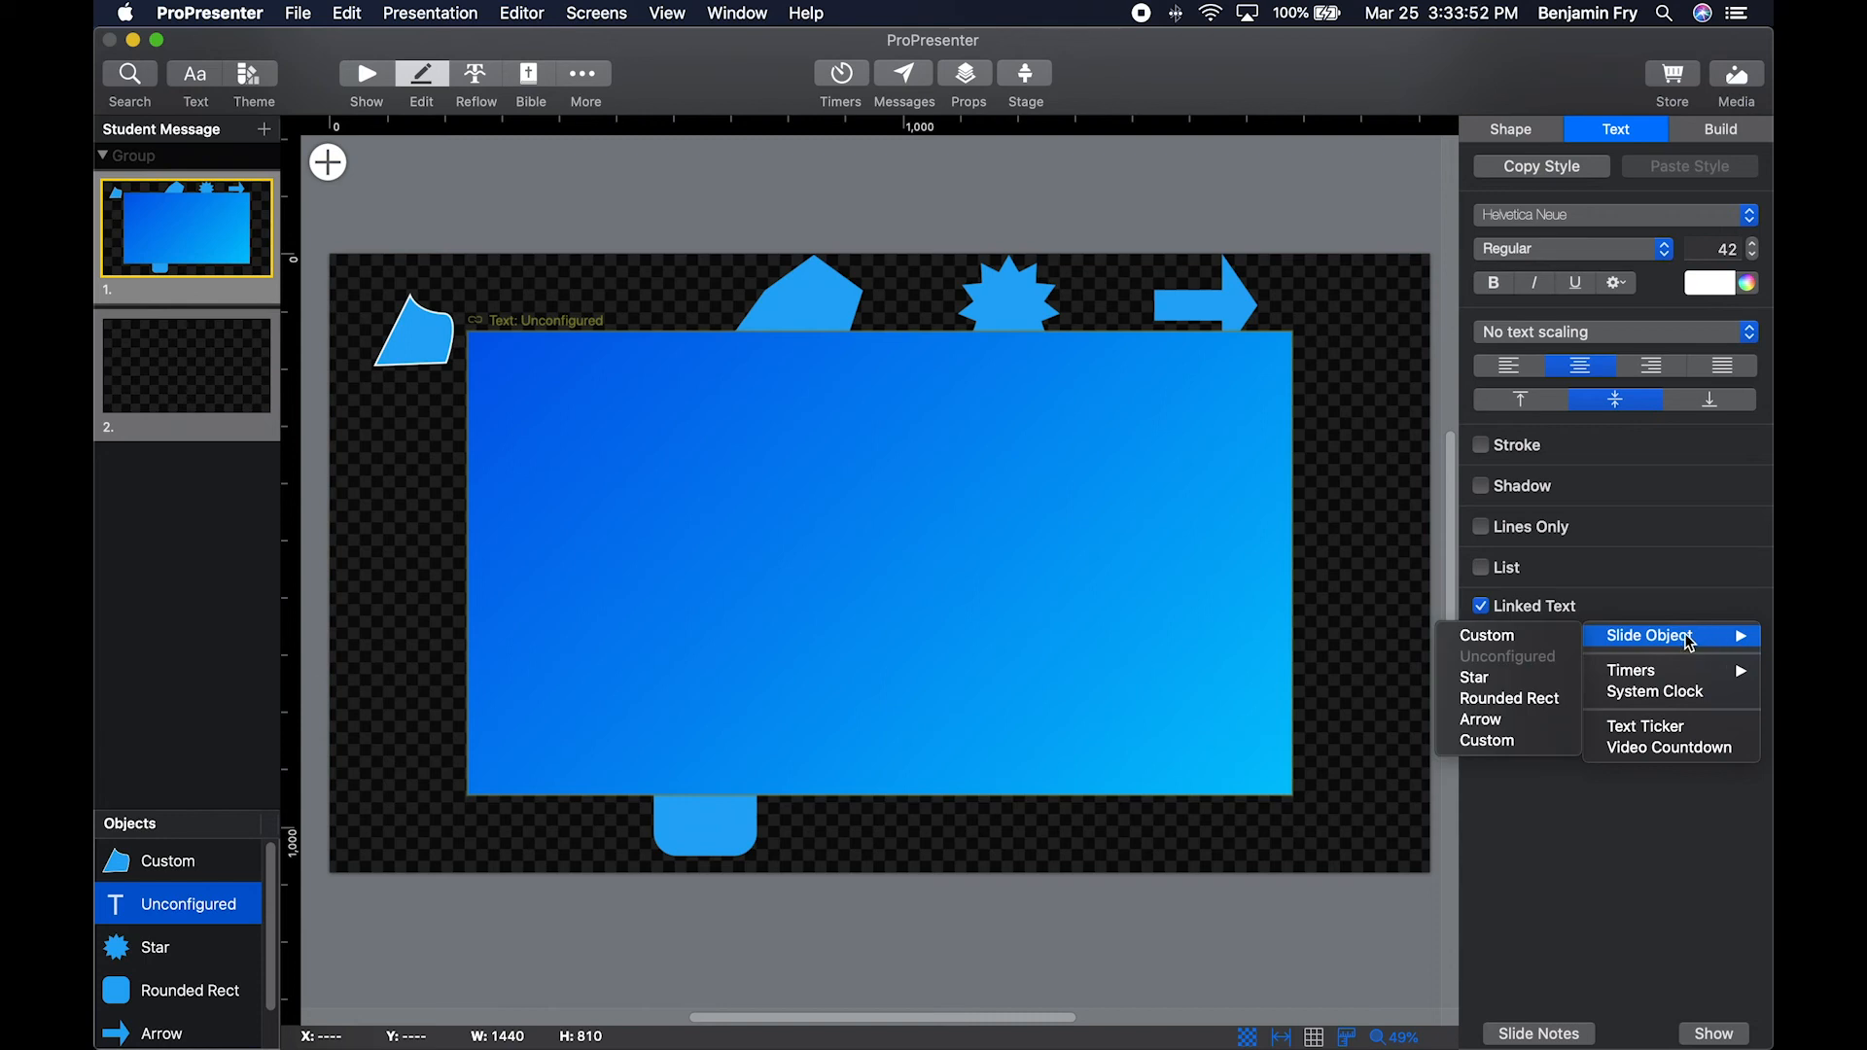
pyautogui.moveTo(1701, 681)
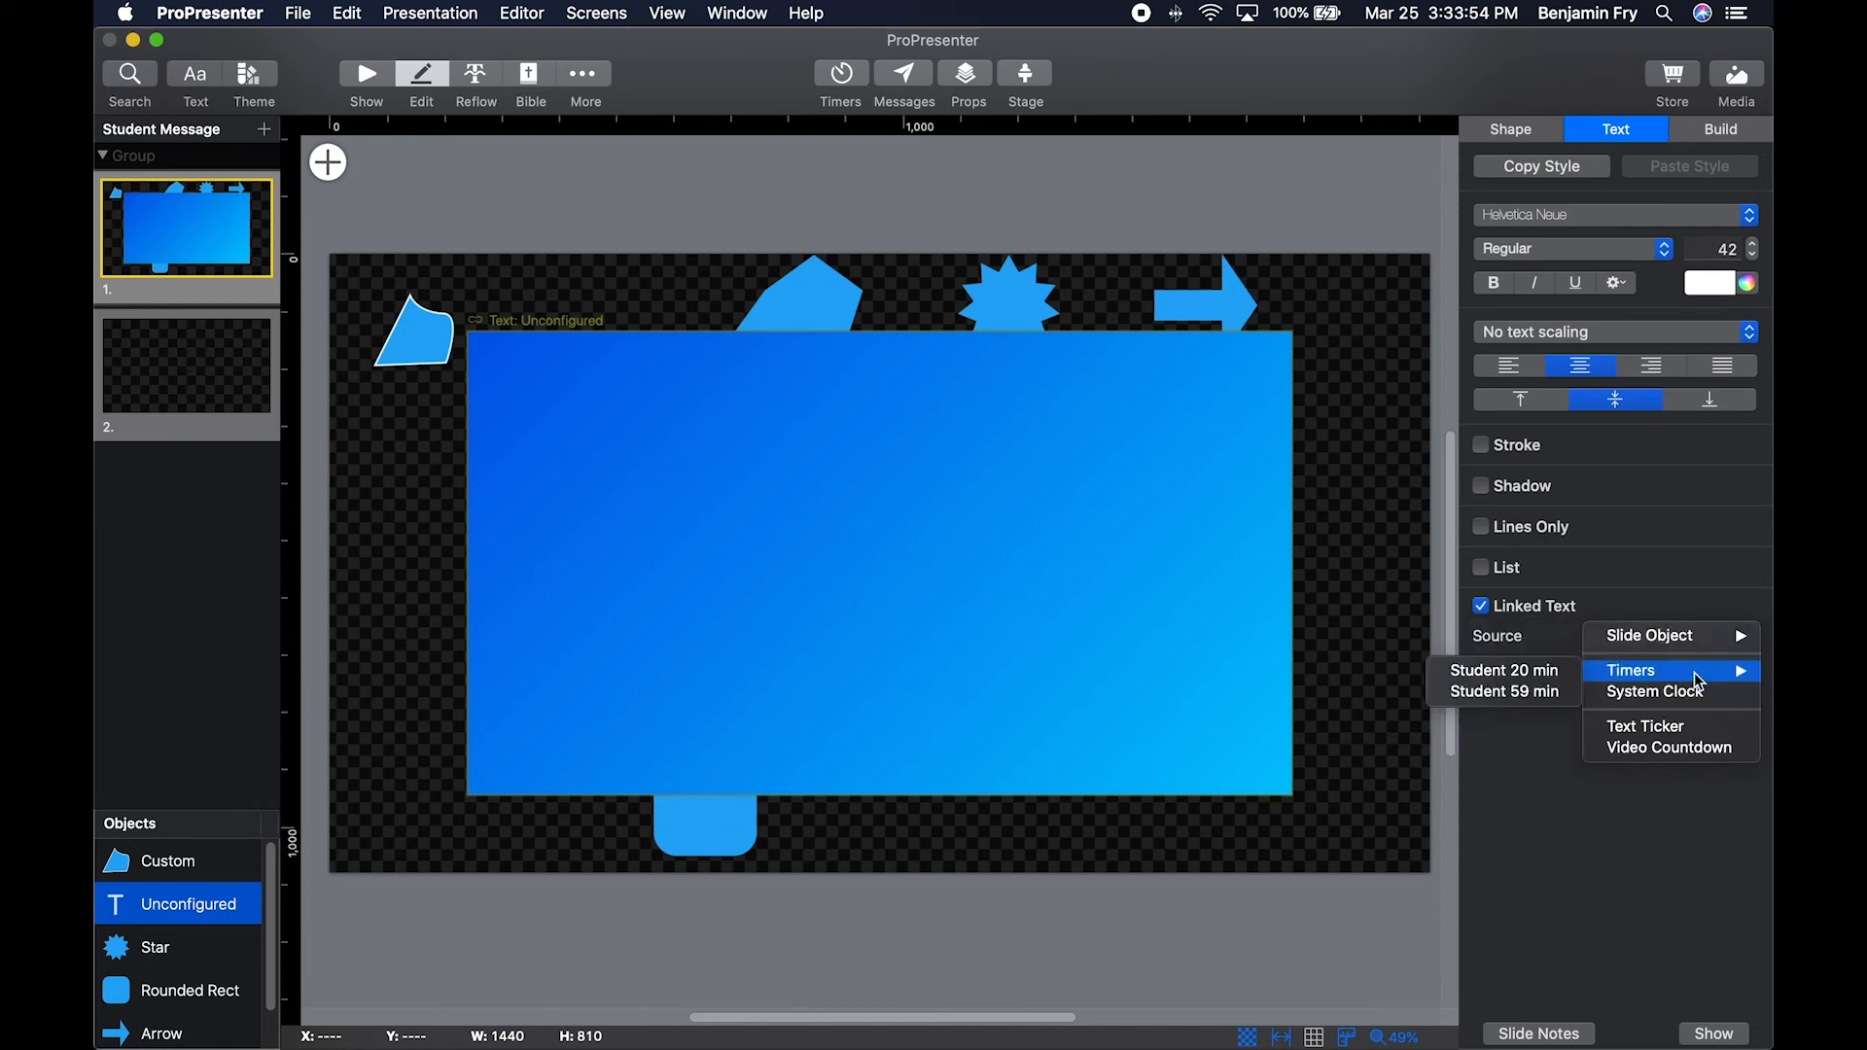
pyautogui.click(1537, 671)
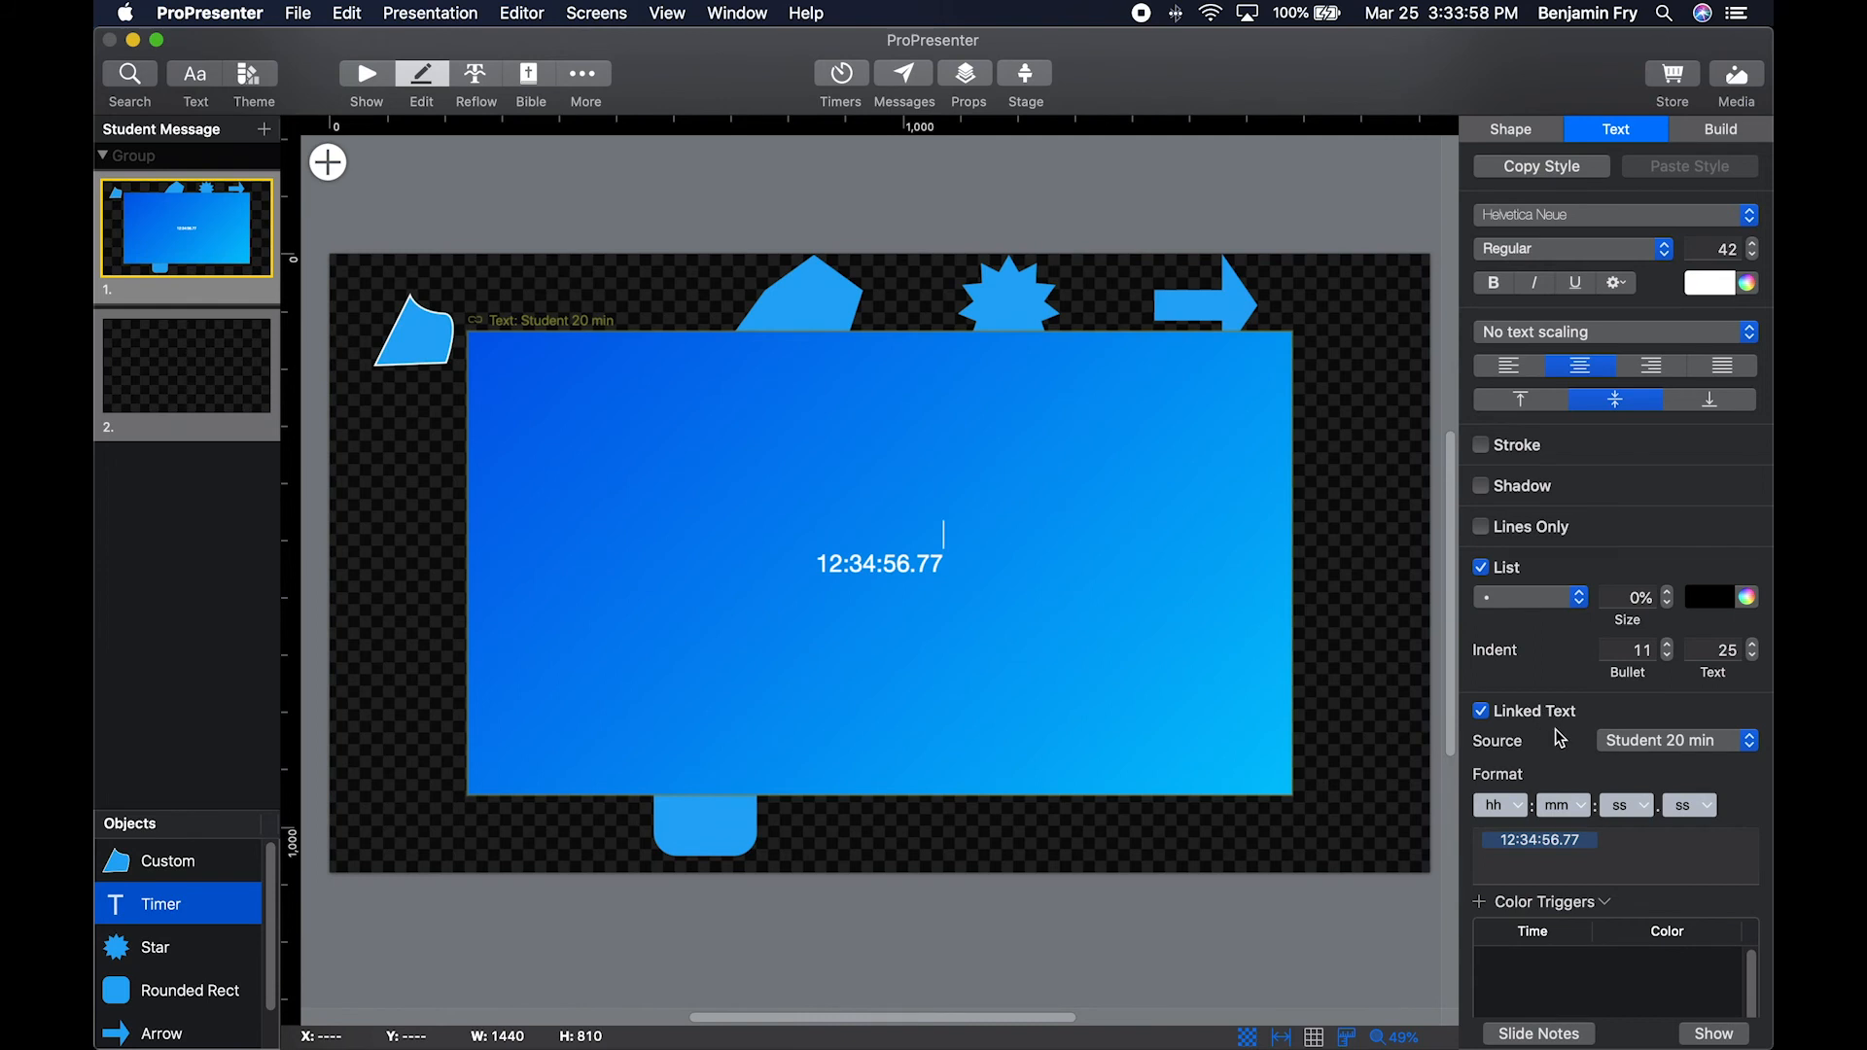
# Turn off list formatting for the linked timer text and review the hour format options, keeping hh.
pyautogui.scroll(-1, 1508, 628)
pyautogui.scroll(-1, 1509, 629)
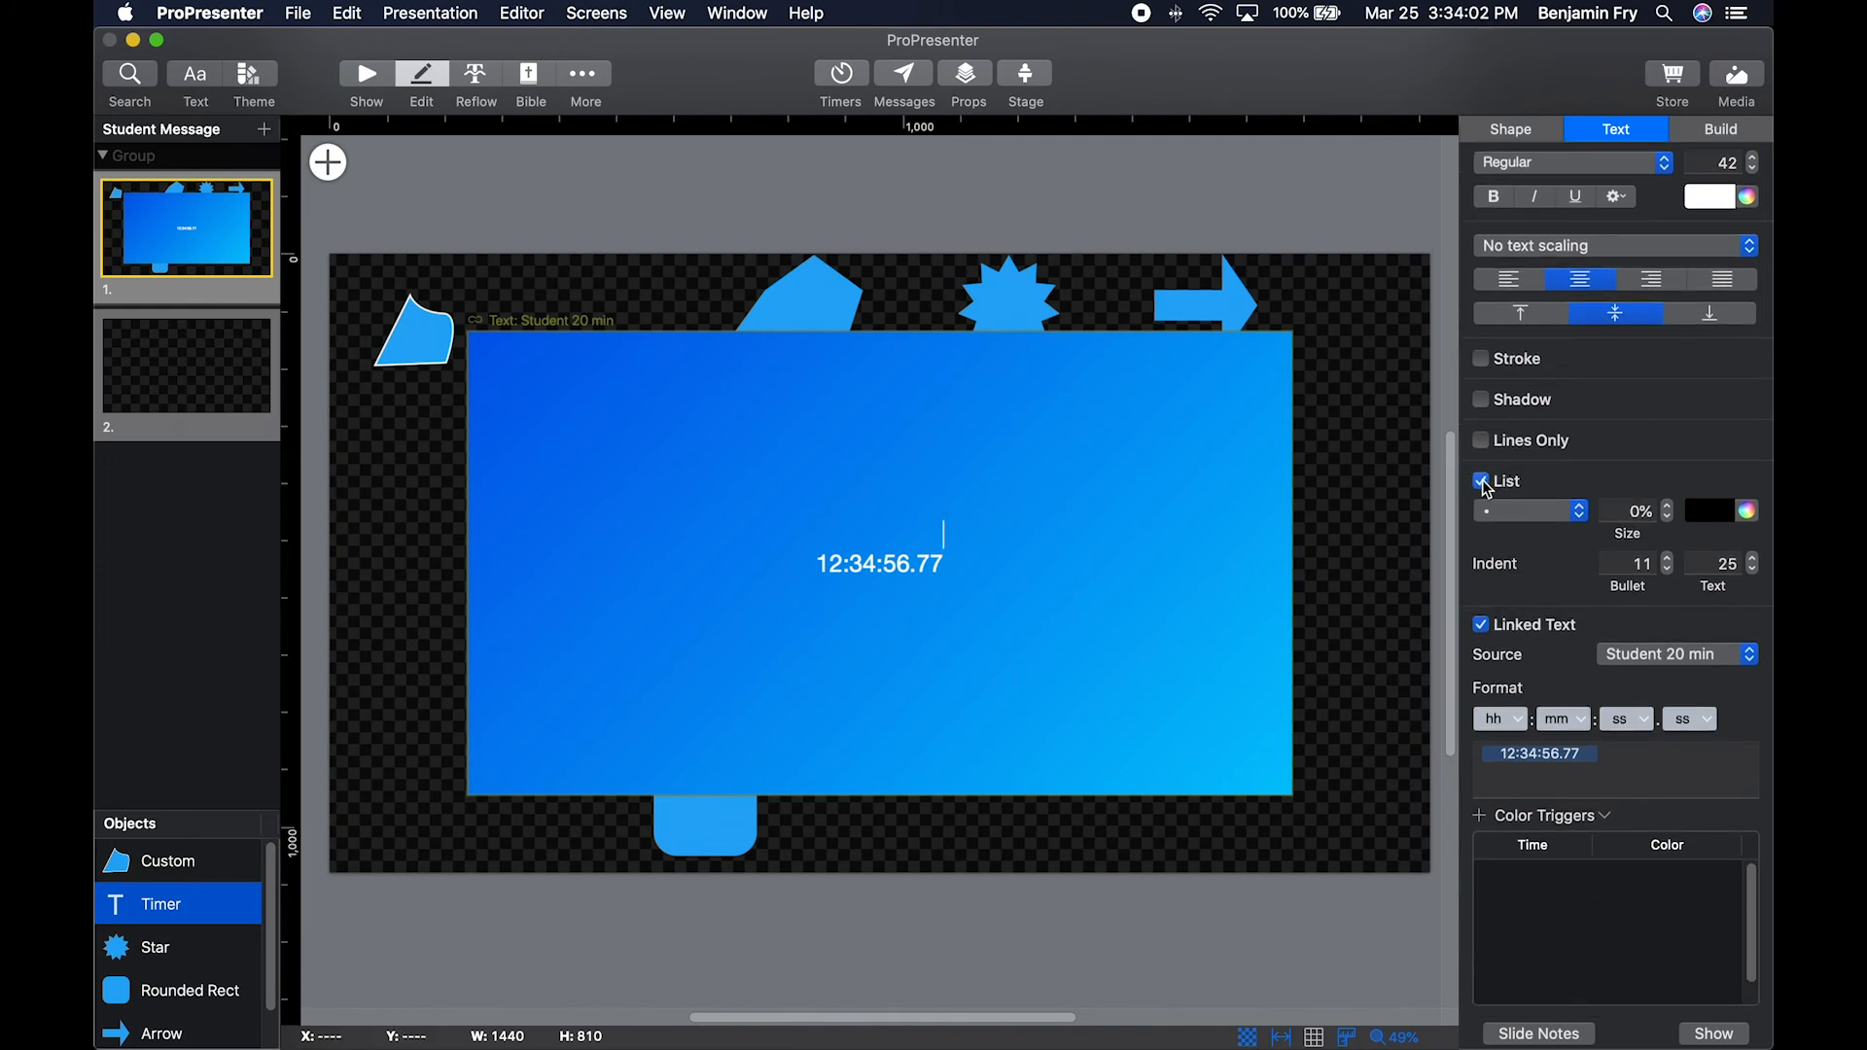
pyautogui.click(1587, 481)
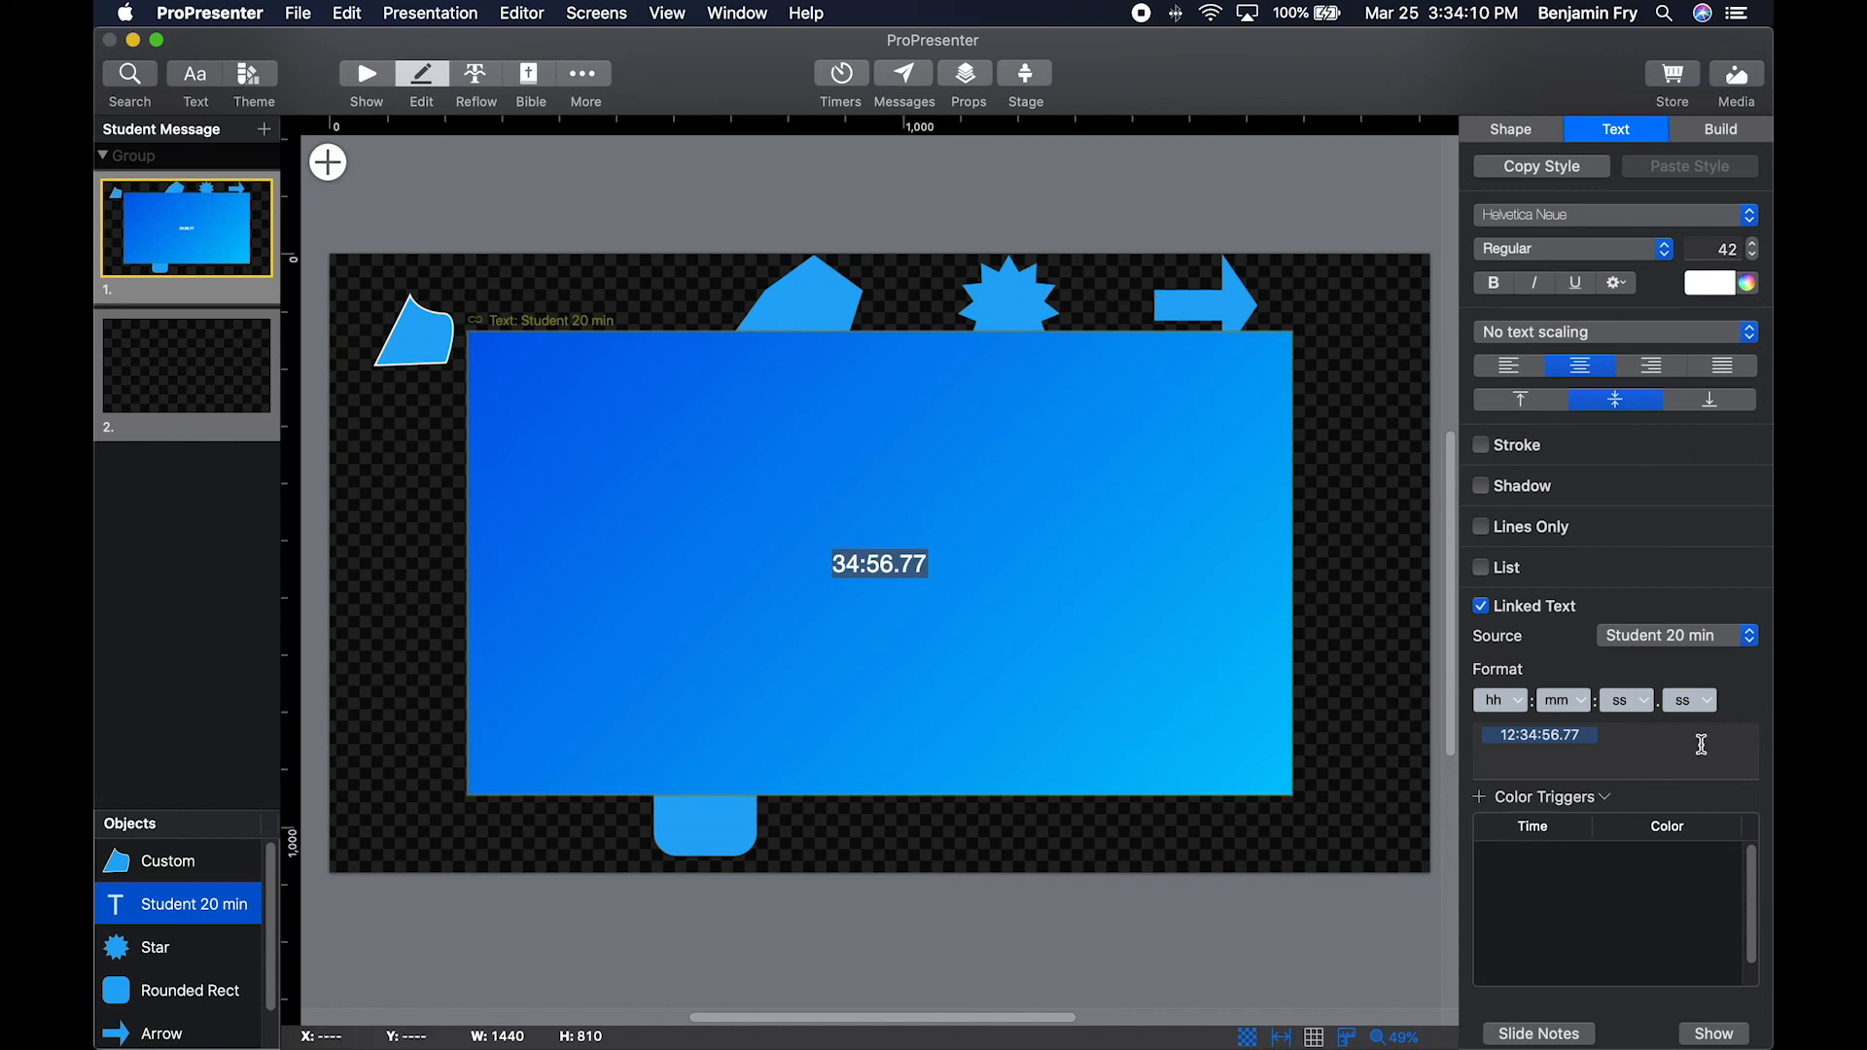
pyautogui.click(1522, 708)
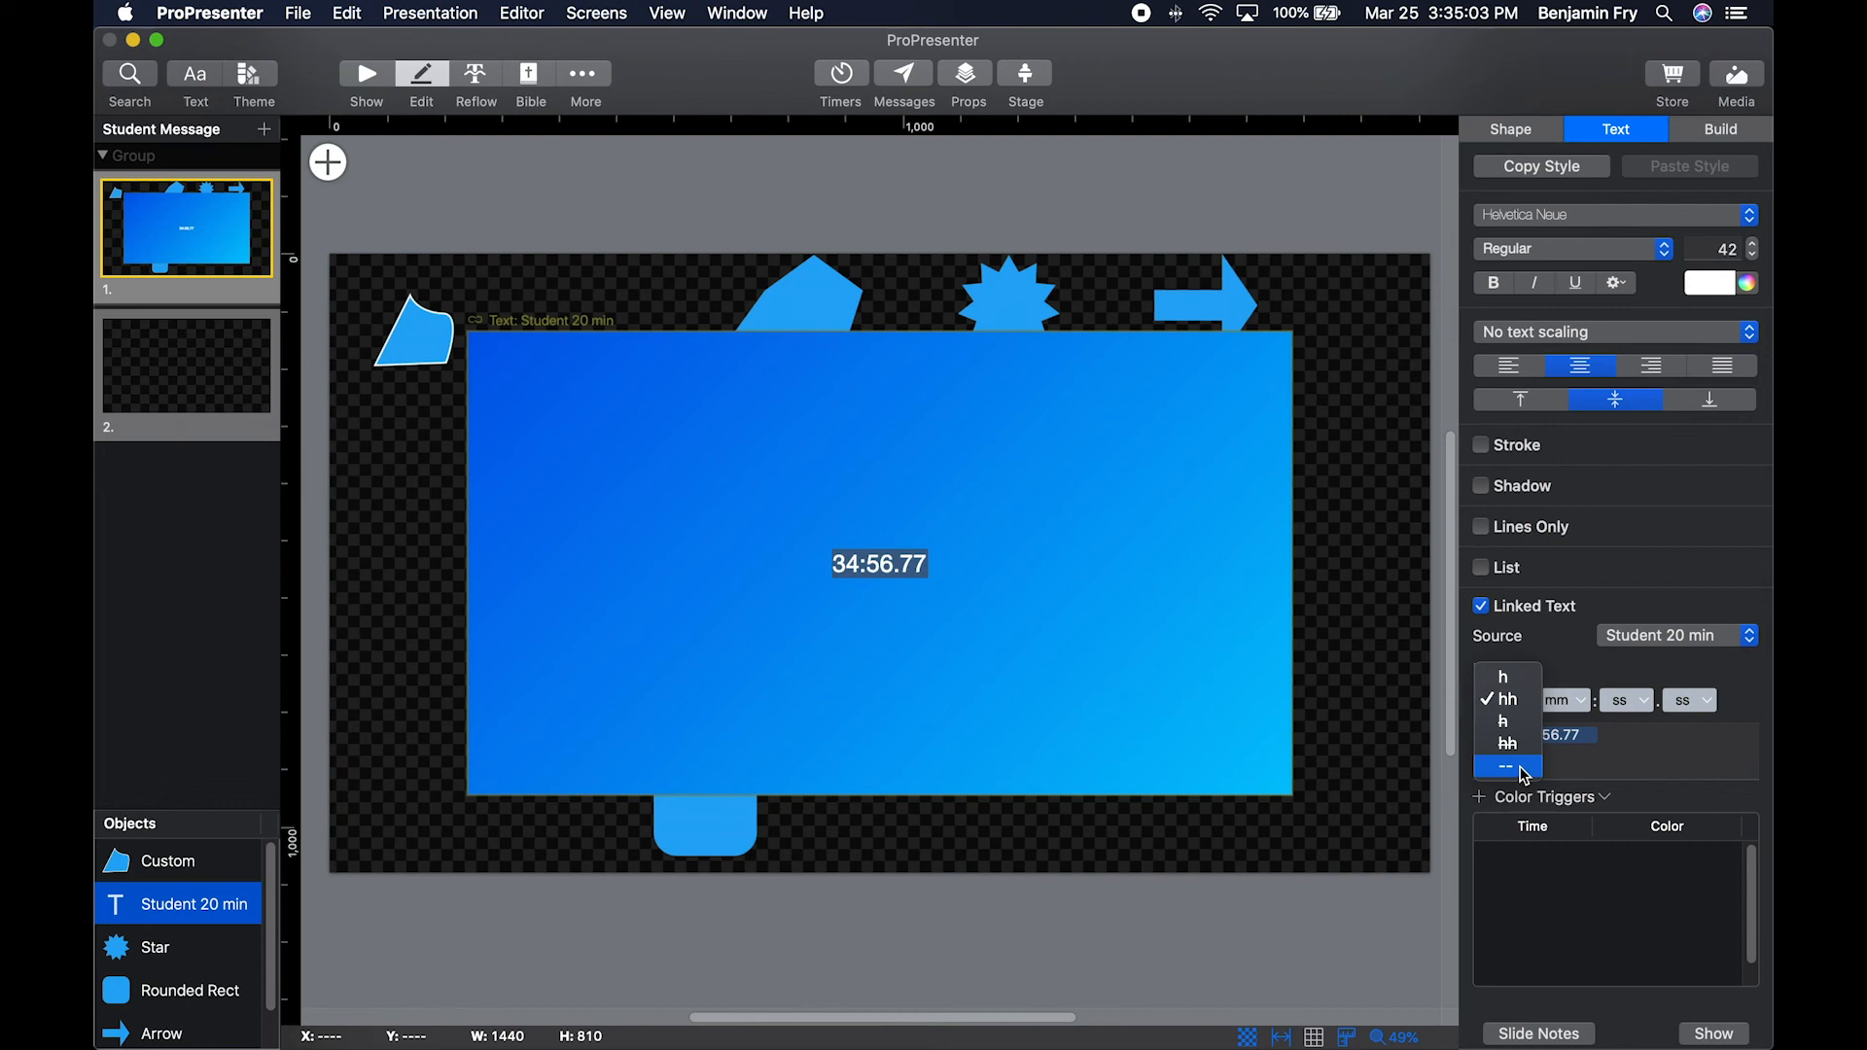
pyautogui.click(1742, 711)
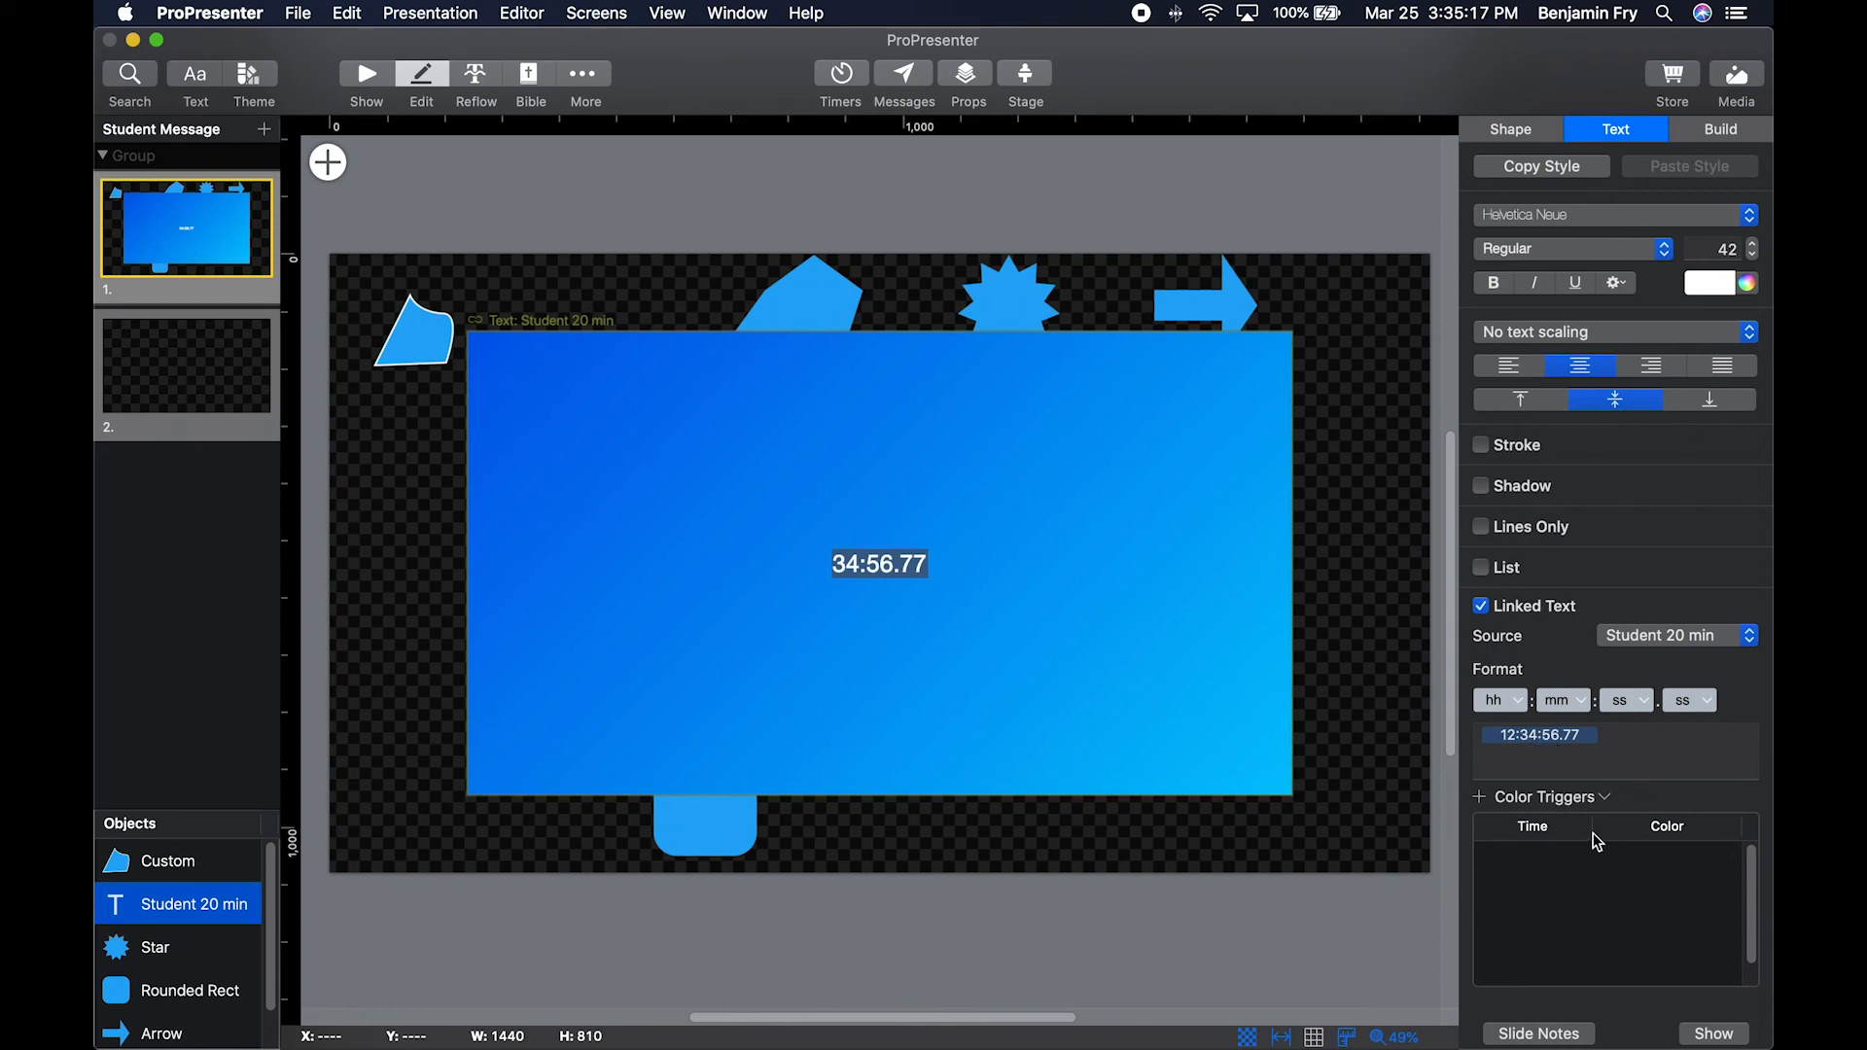
# Add two color triggers at 0:00.00 to the linked timer text and make the second one dark red.
pyautogui.click(1481, 804)
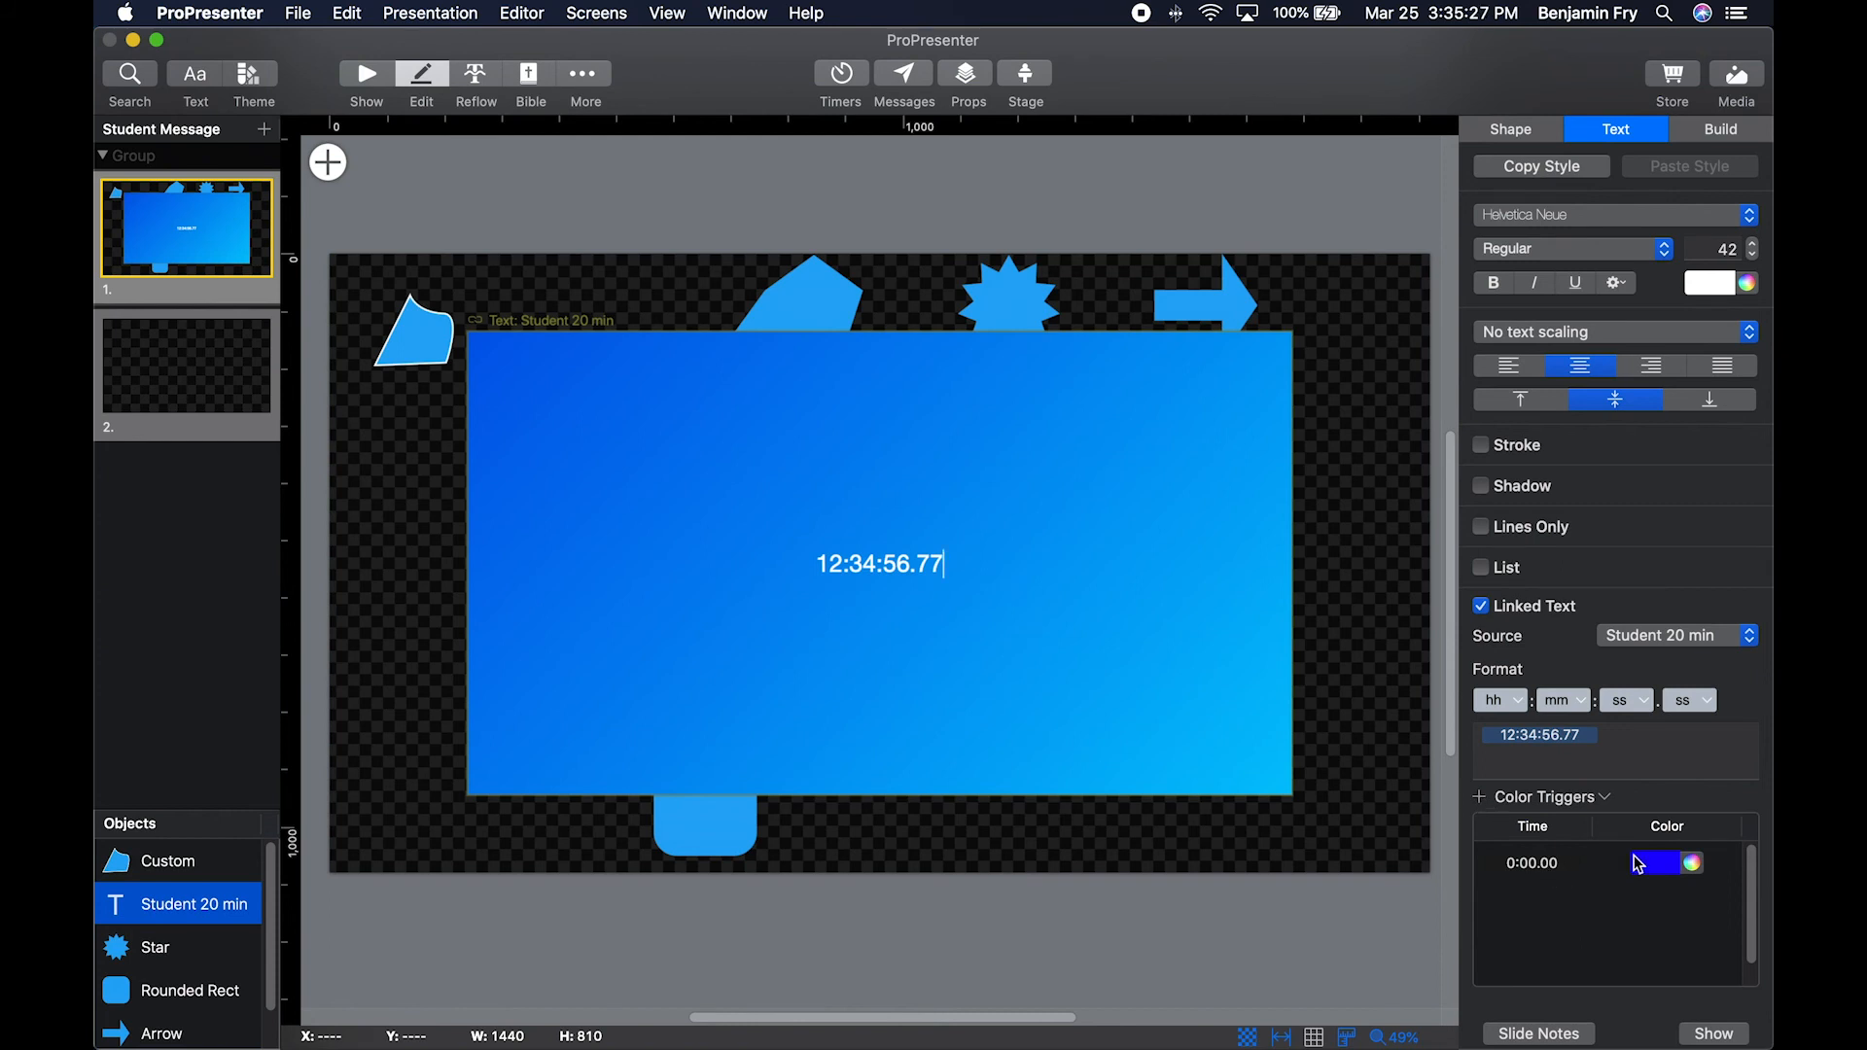
pyautogui.click(1480, 797)
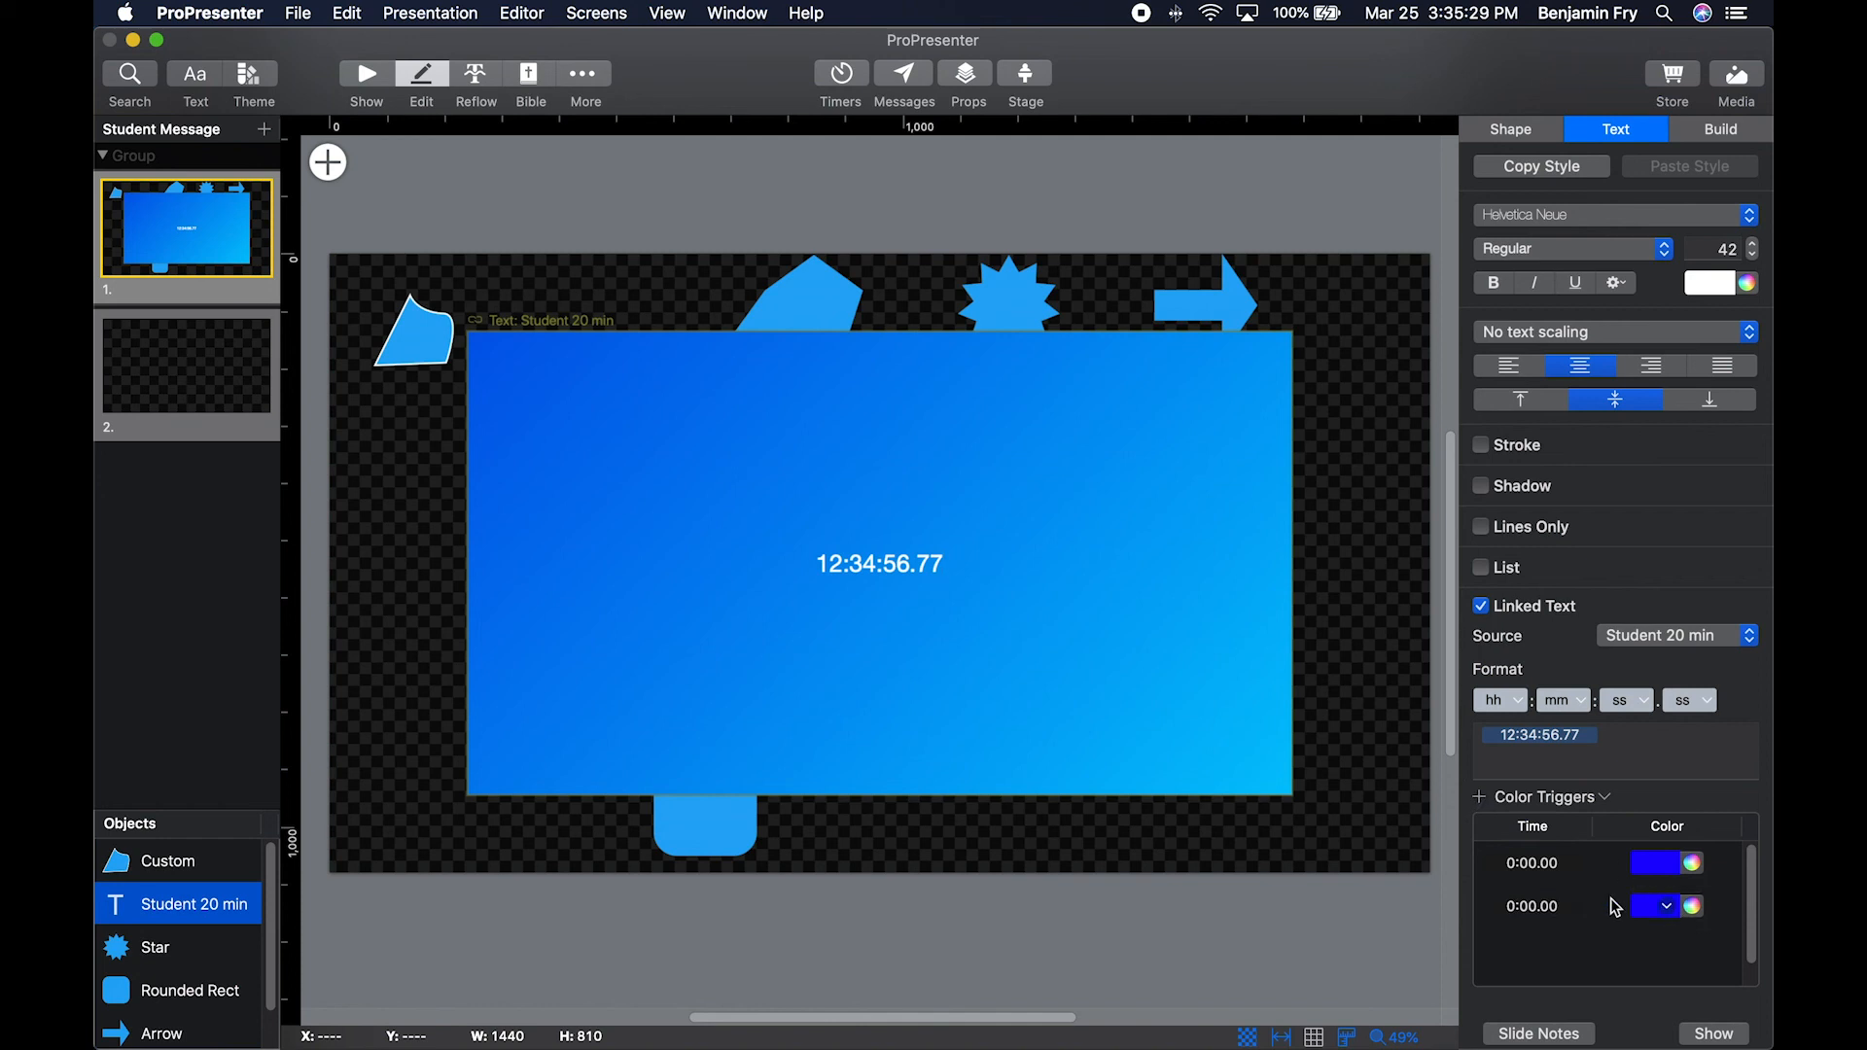
pyautogui.click(1665, 907)
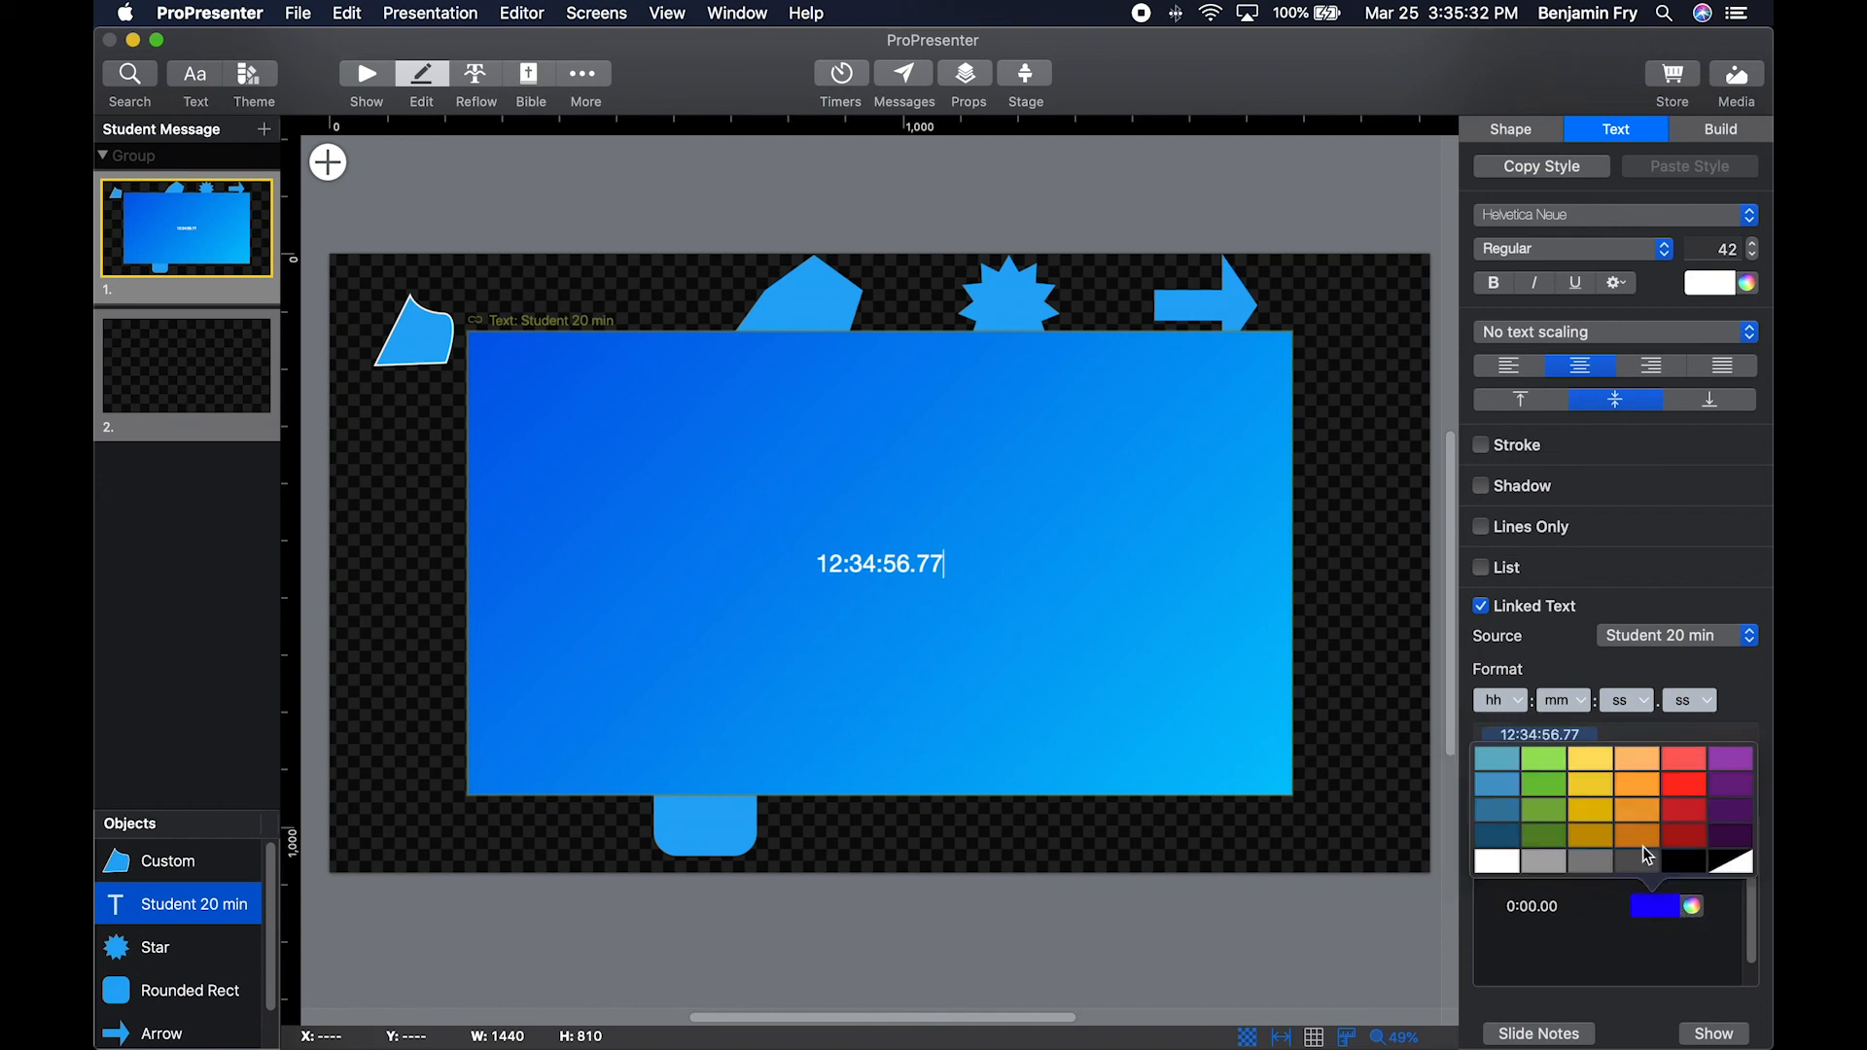
pyautogui.click(1692, 842)
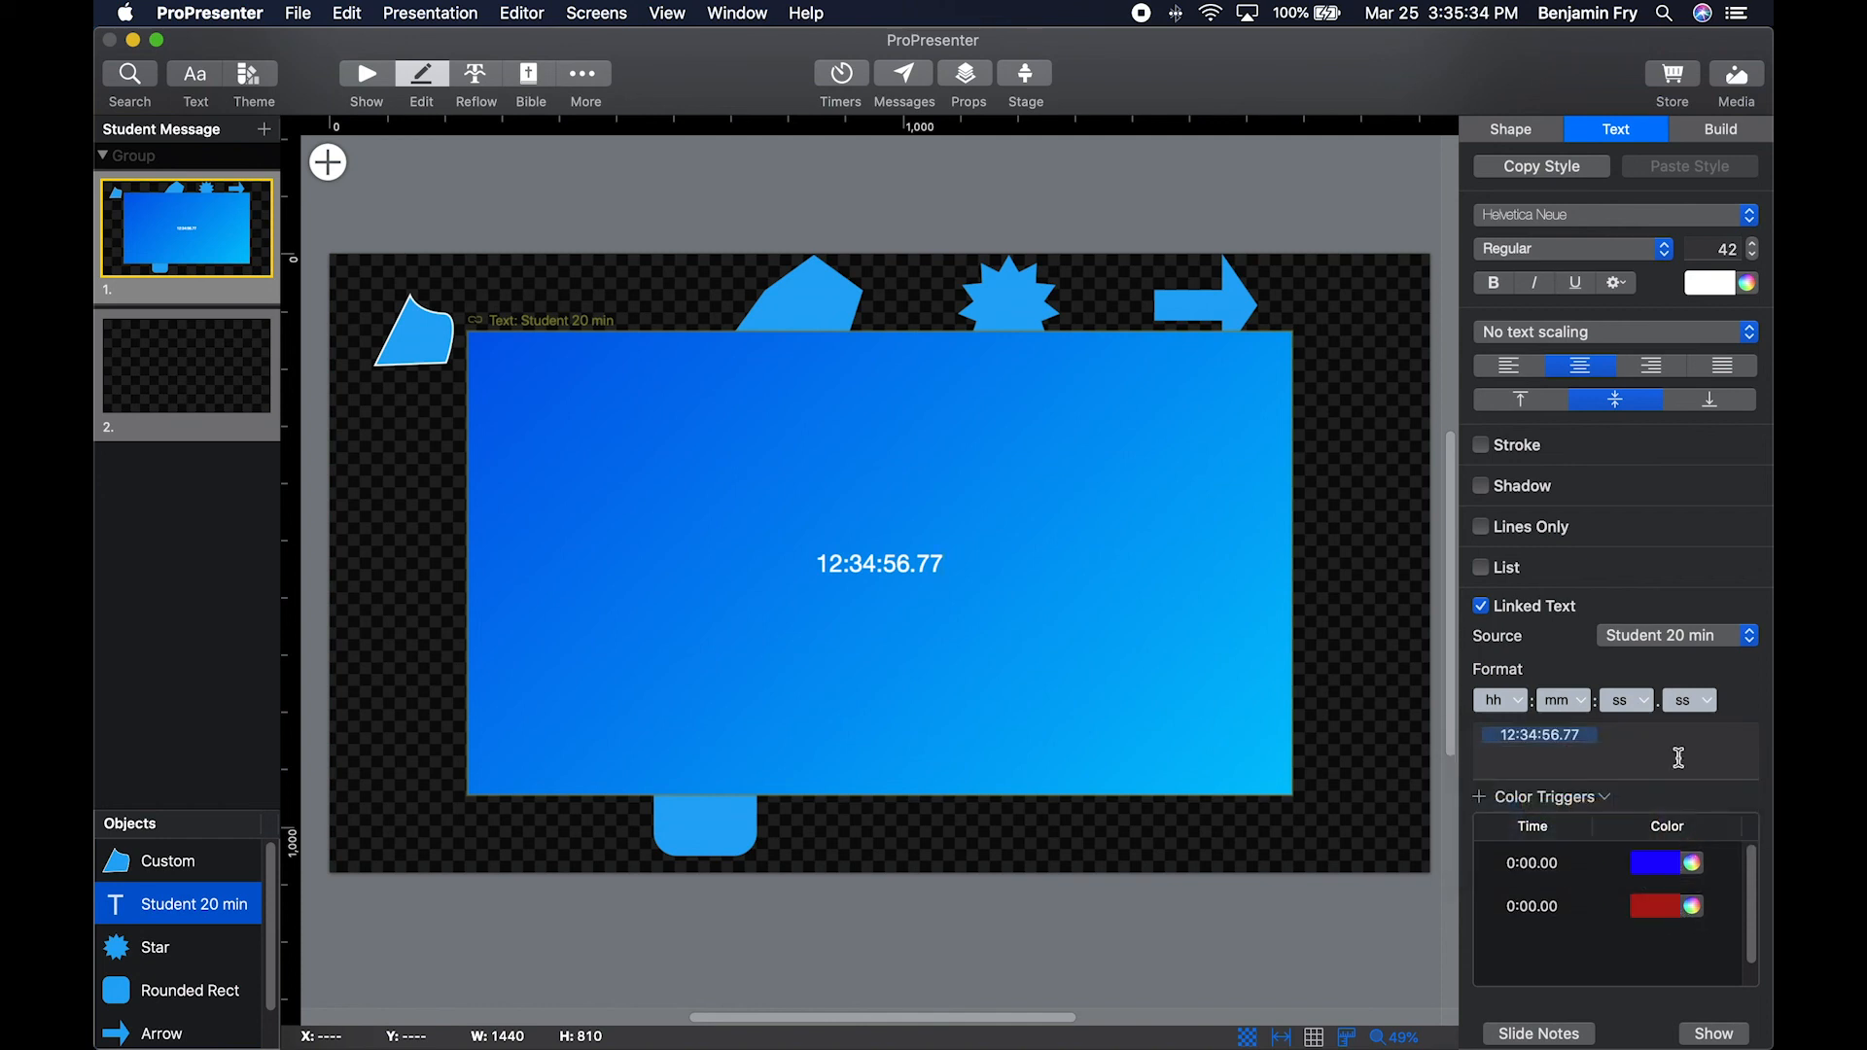
# Switch the linked text source to System Clock and review its date and time formats, keeping No Date and 1:23 PM.
pyautogui.click(1684, 639)
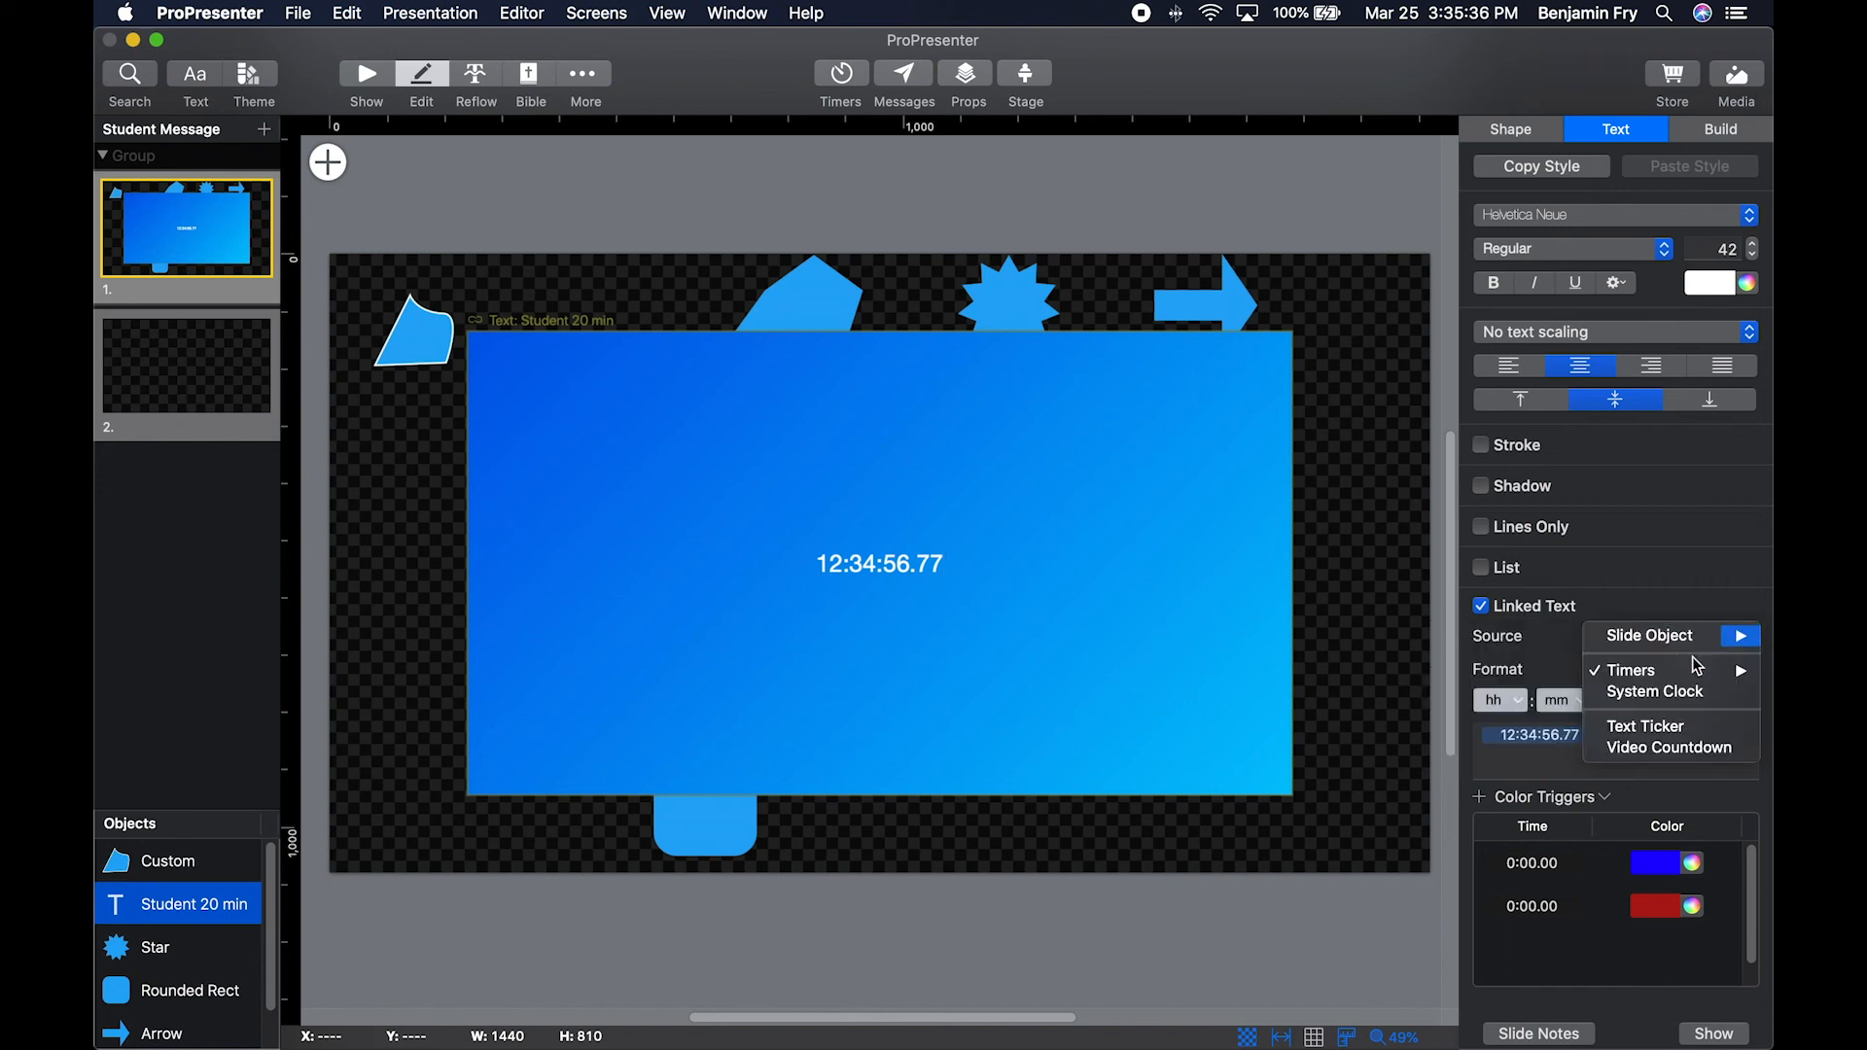
pyautogui.click(1693, 703)
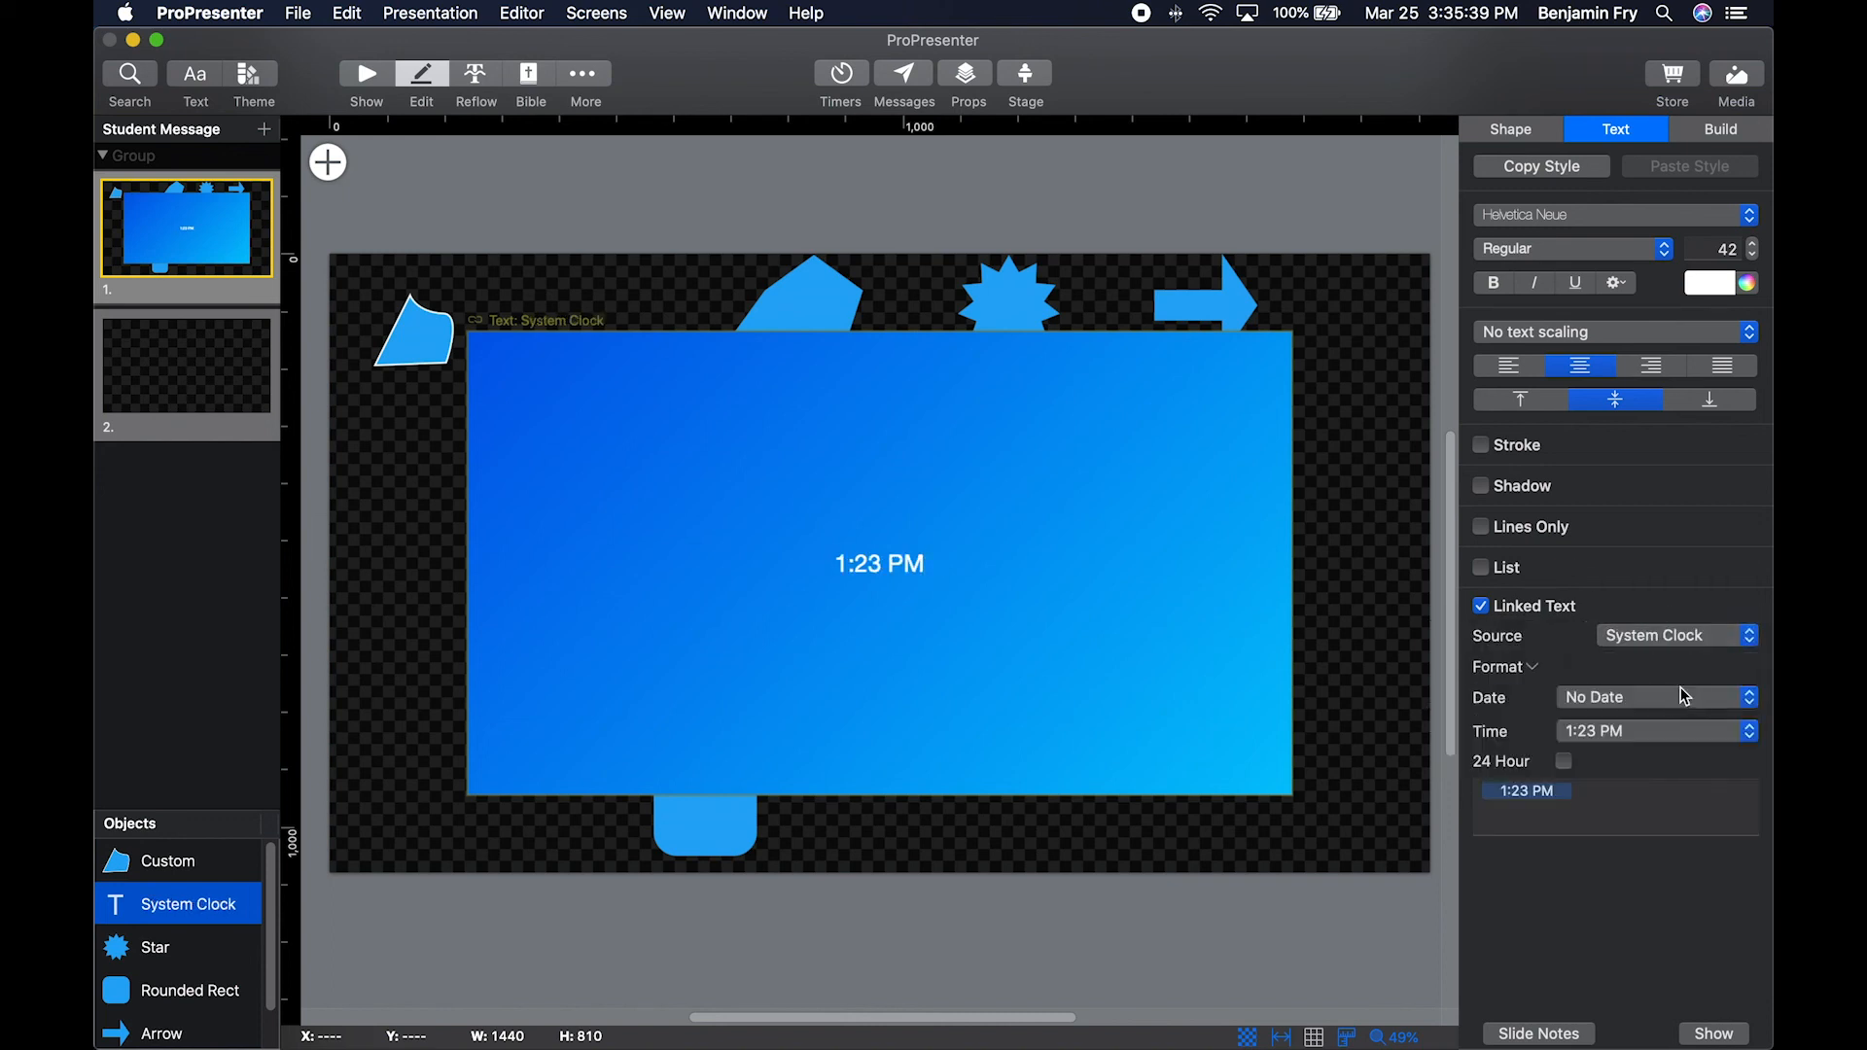
pyautogui.click(1602, 701)
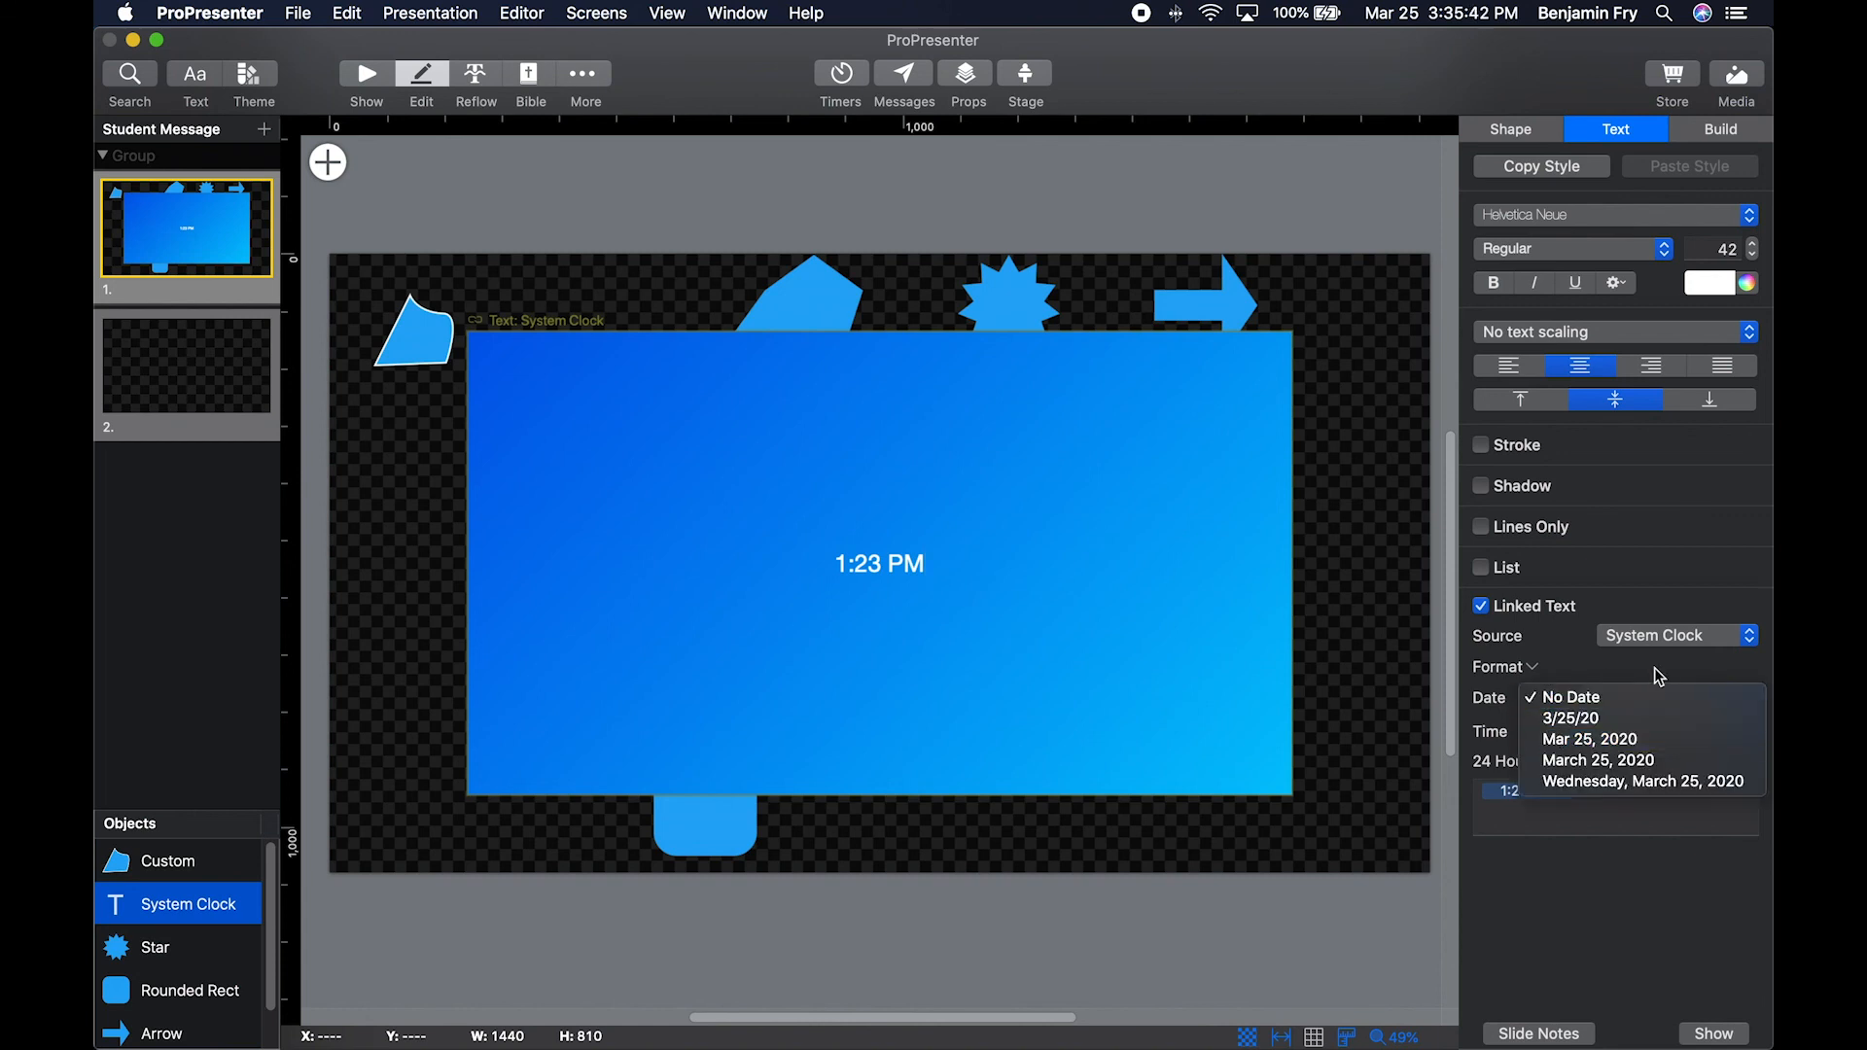
pyautogui.click(1659, 697)
pyautogui.click(1627, 731)
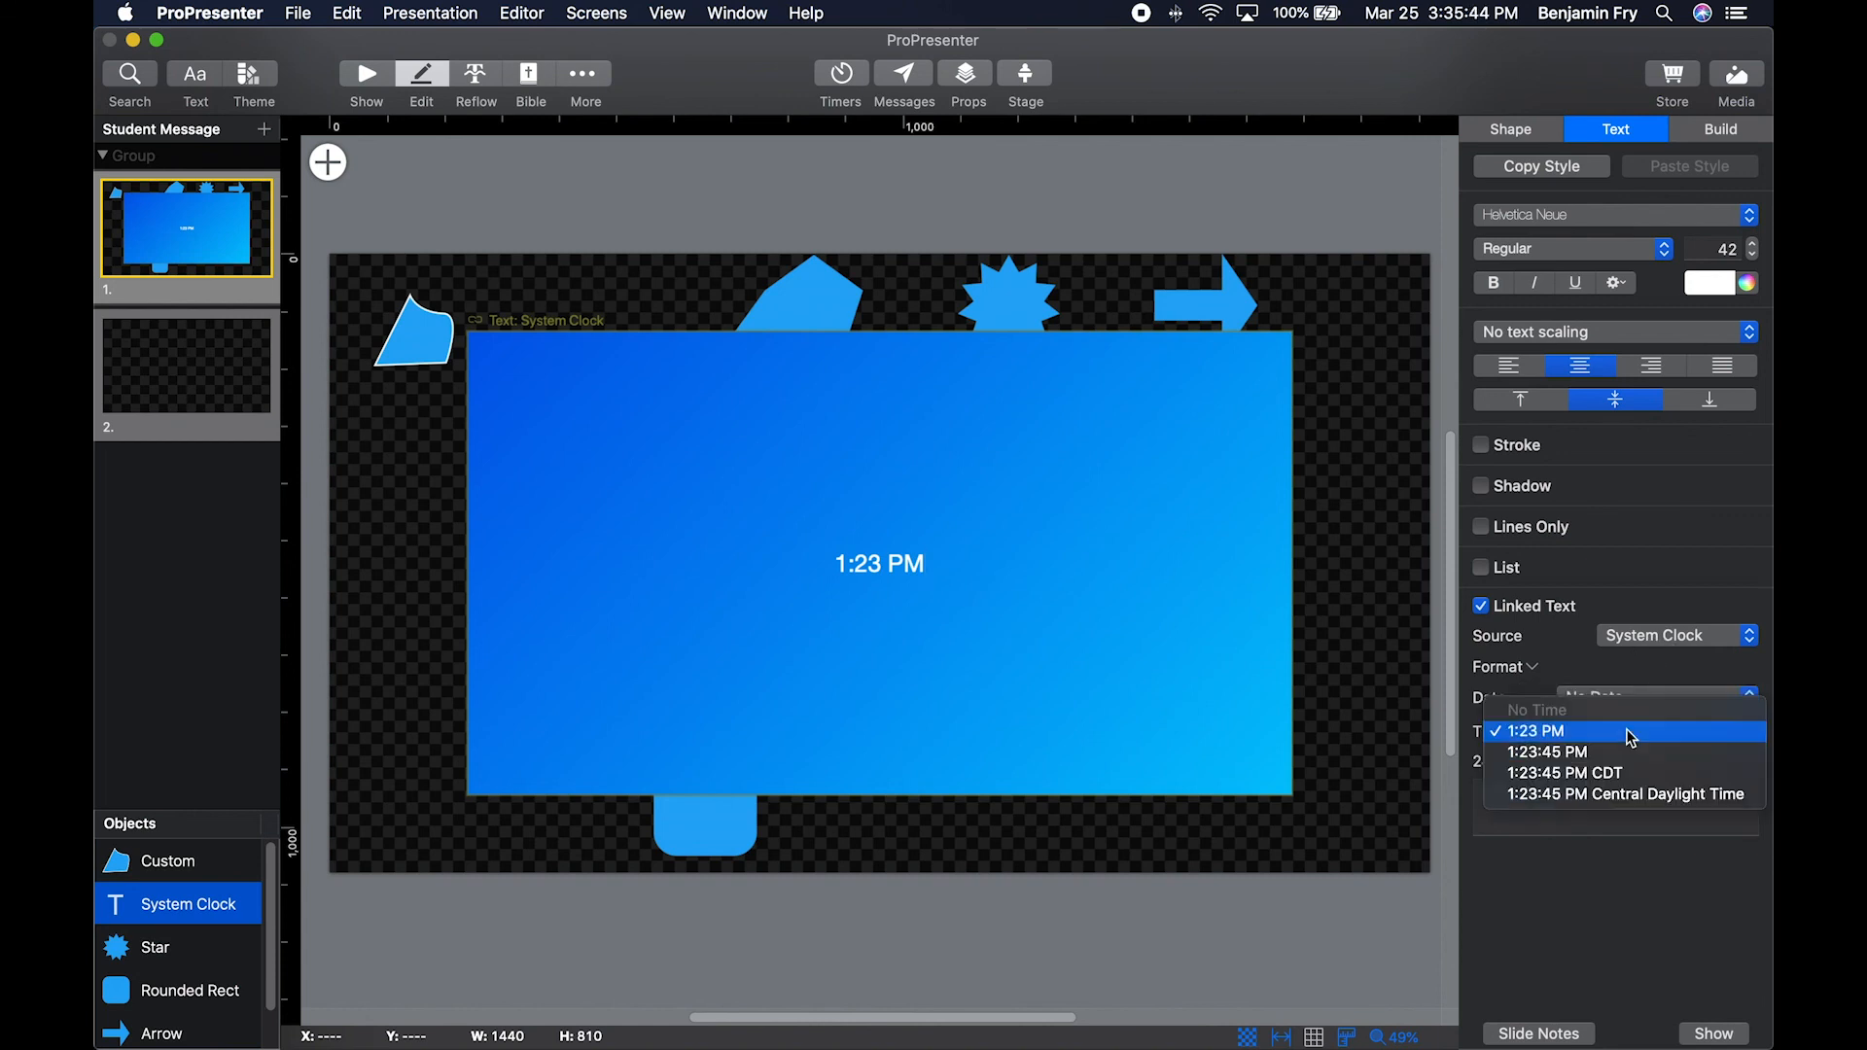
pyautogui.click(1651, 883)
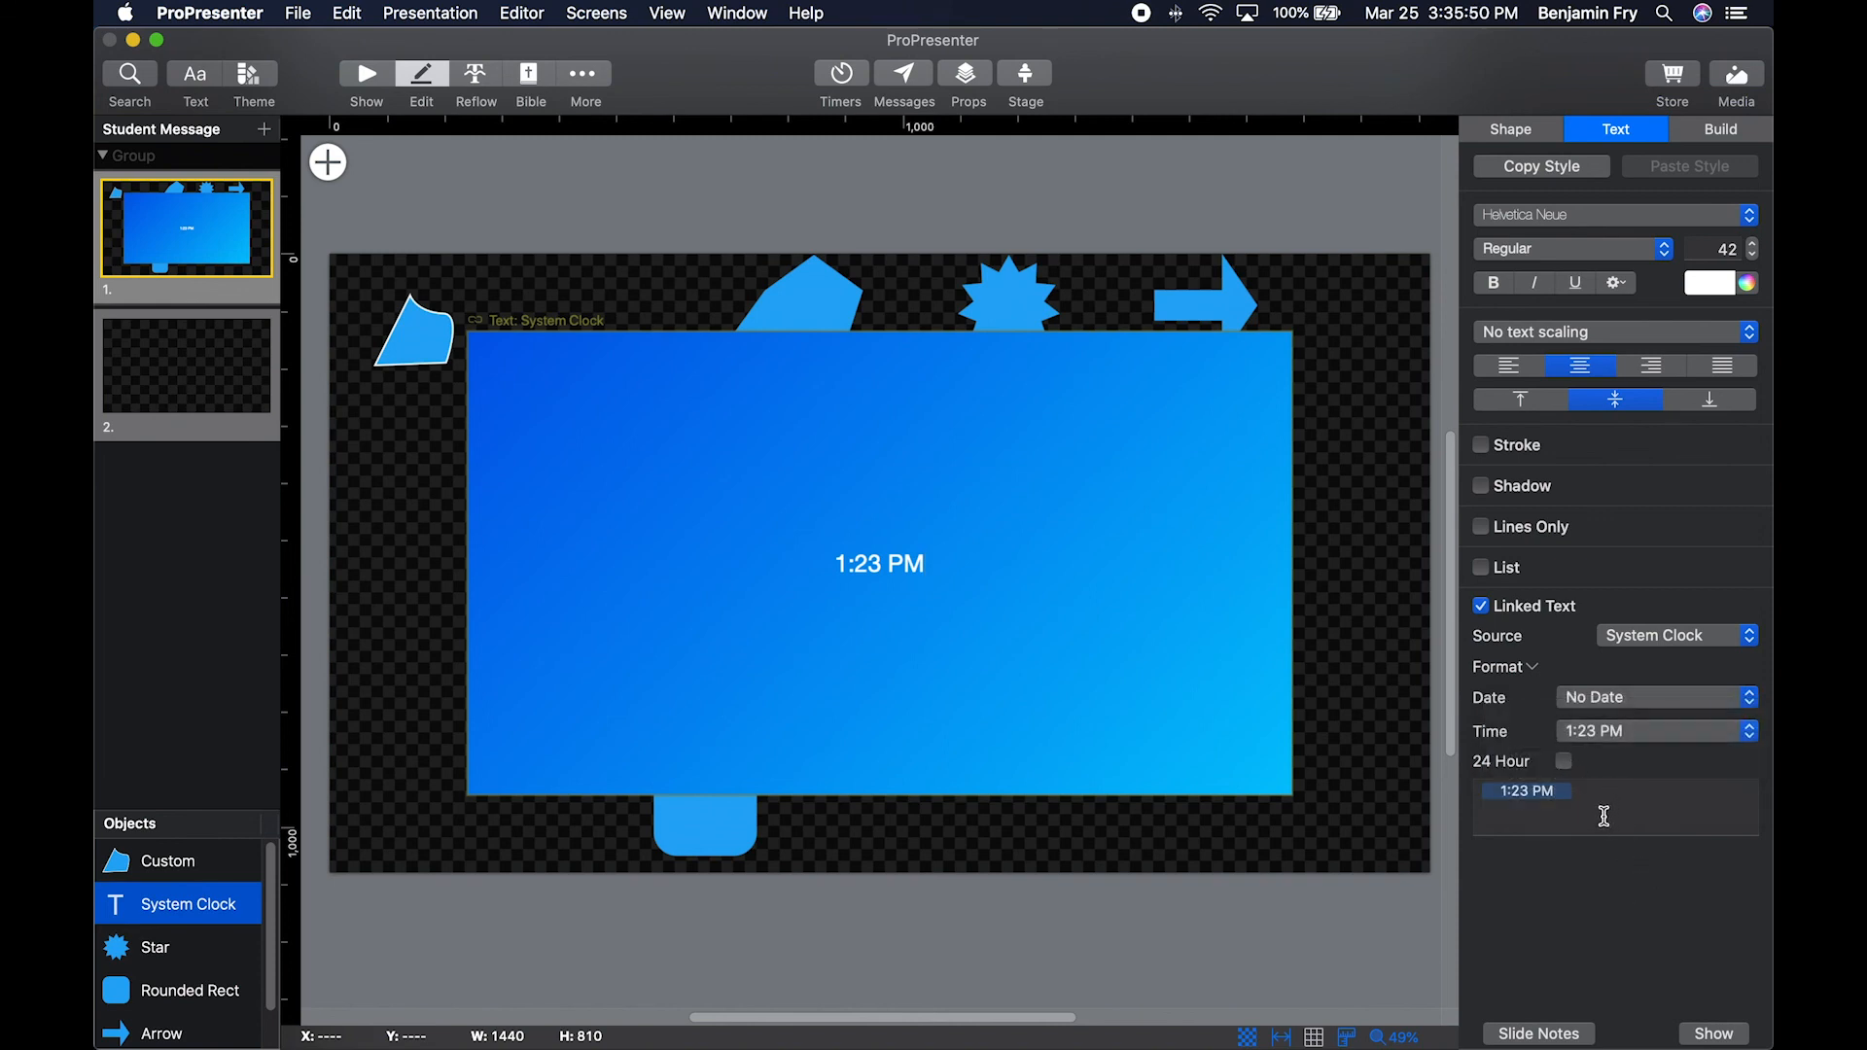
# Switch the linked text source to Text Ticker and review its content source options without choosing one.
pyautogui.click(1657, 637)
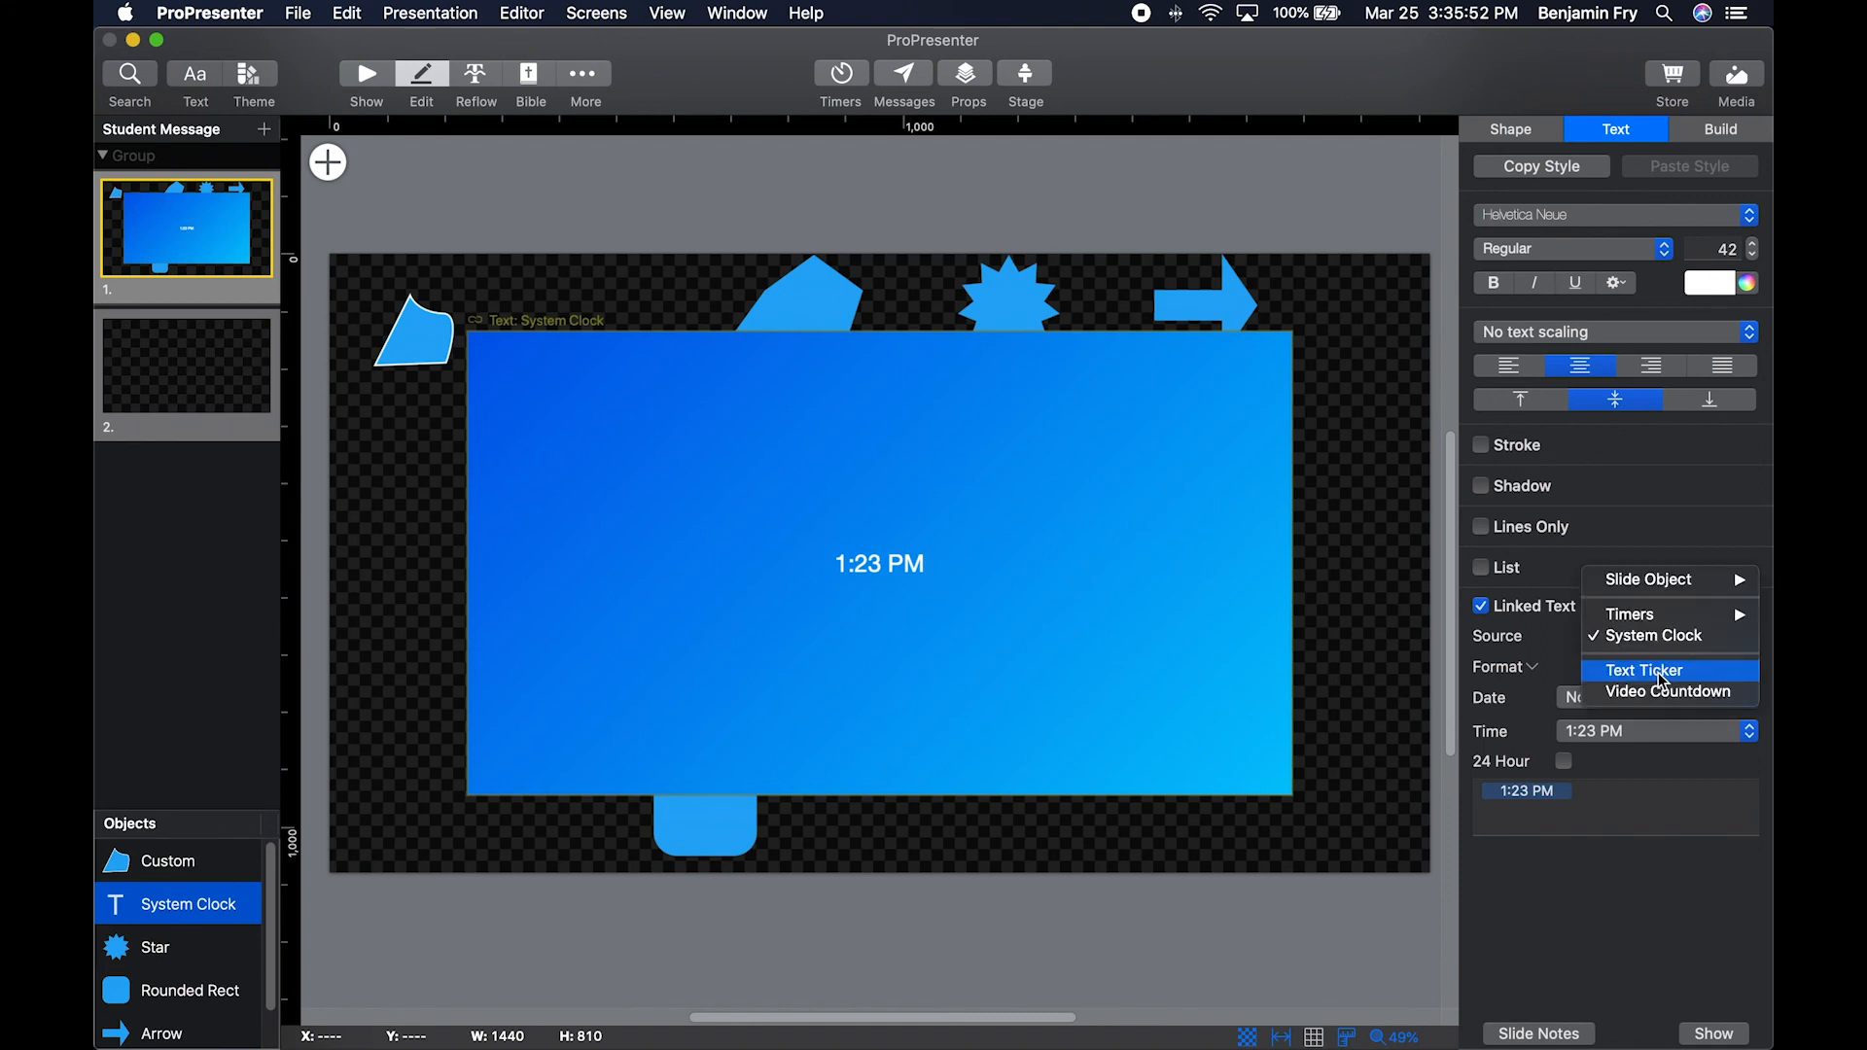
pyautogui.click(1671, 678)
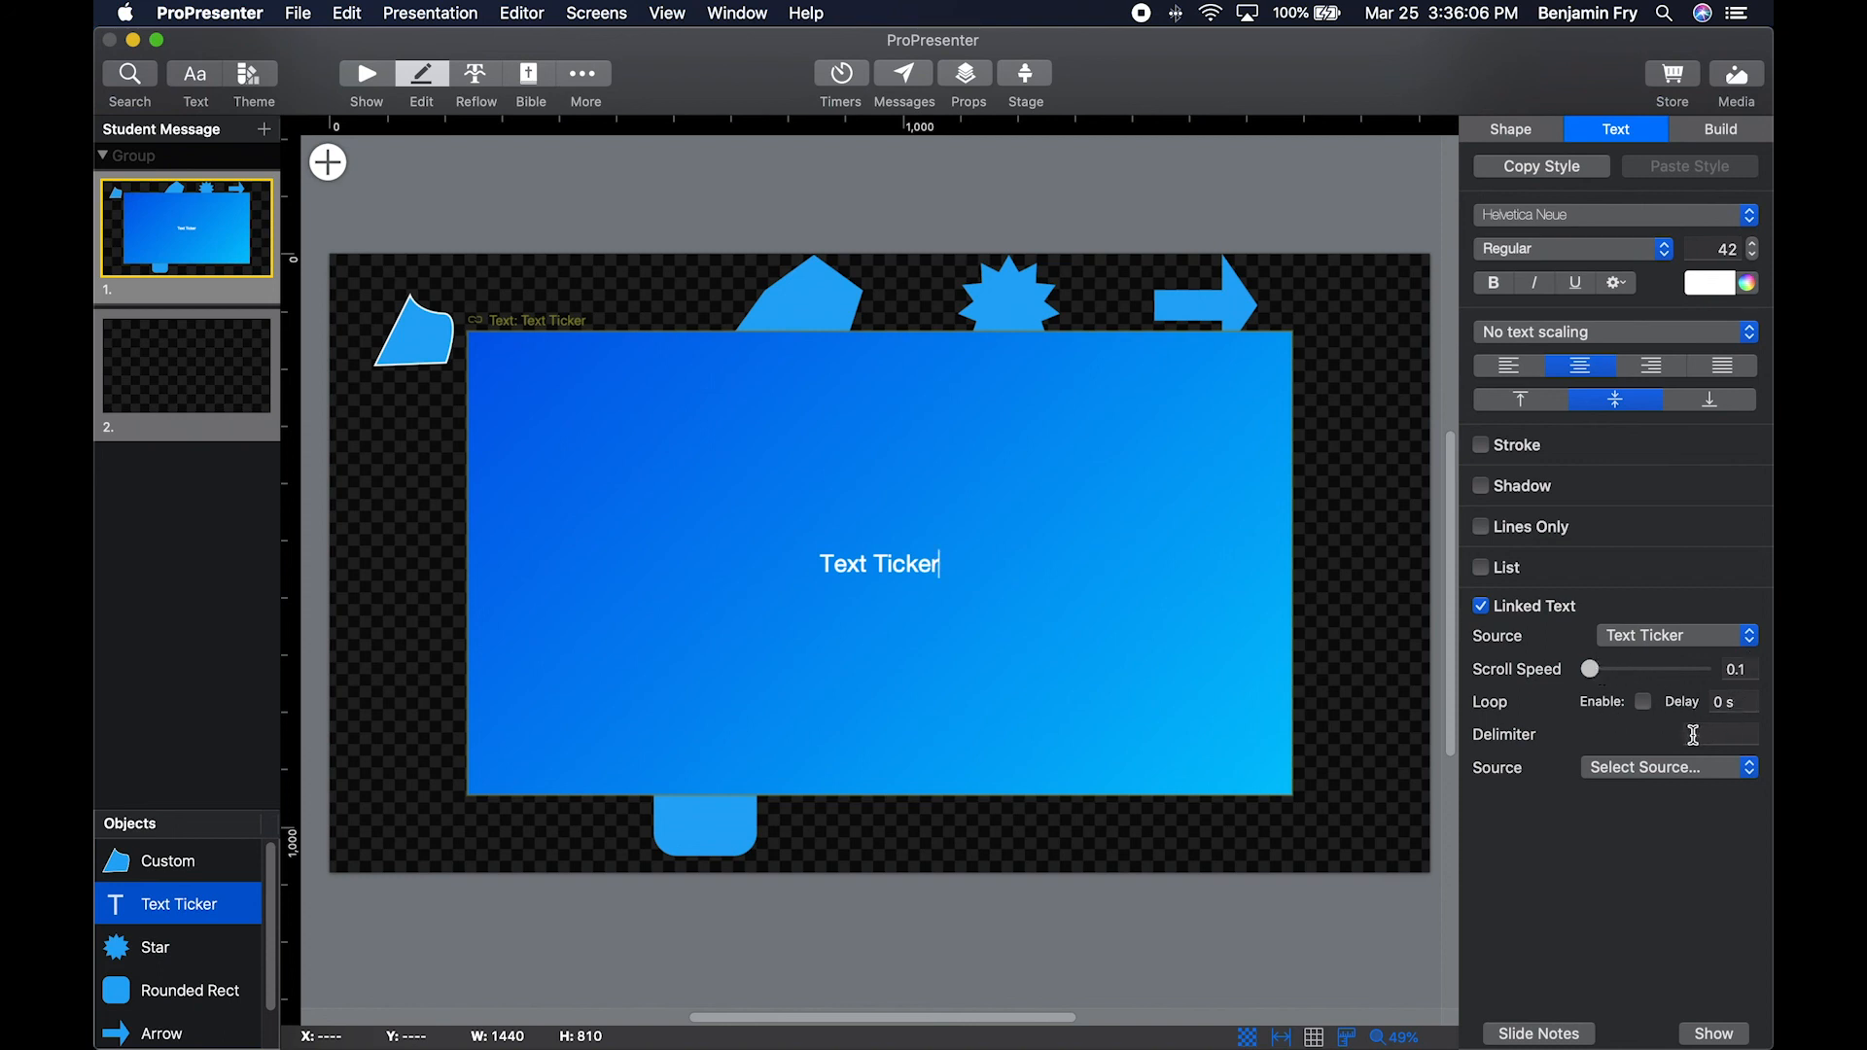
pyautogui.click(1693, 770)
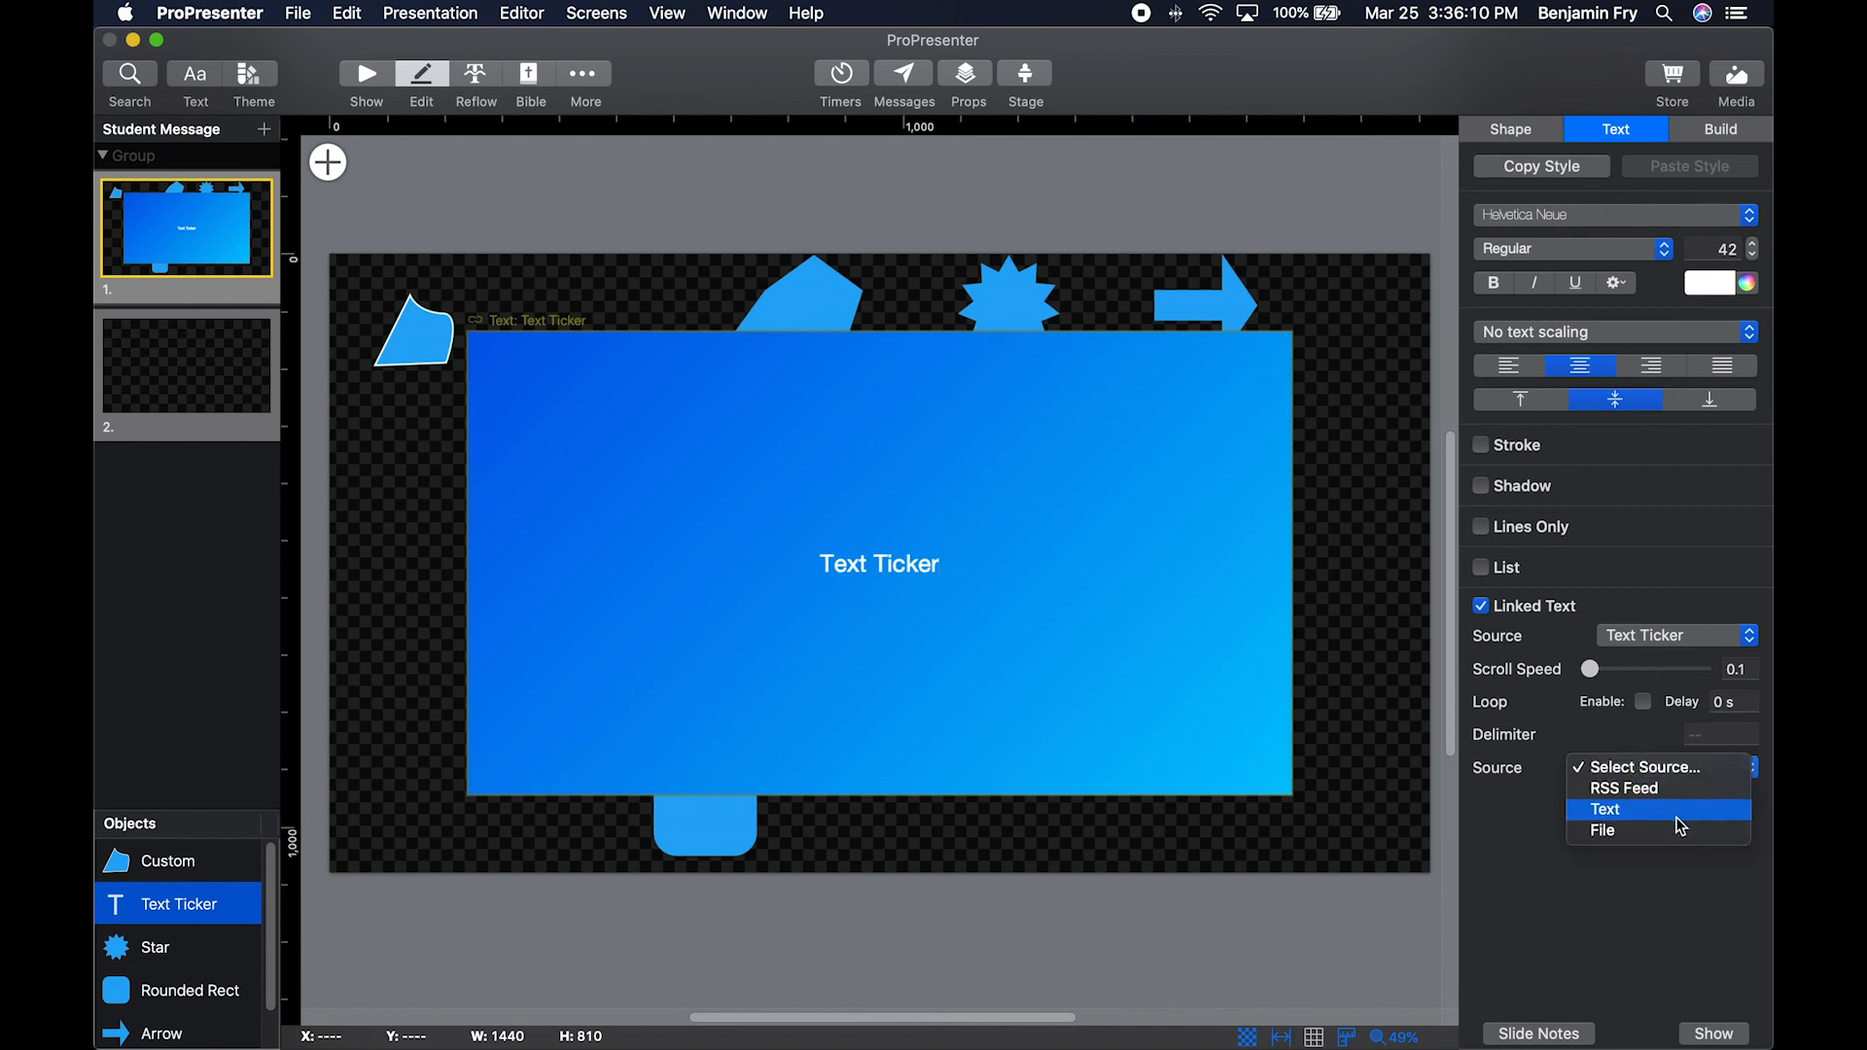
pyautogui.click(1535, 870)
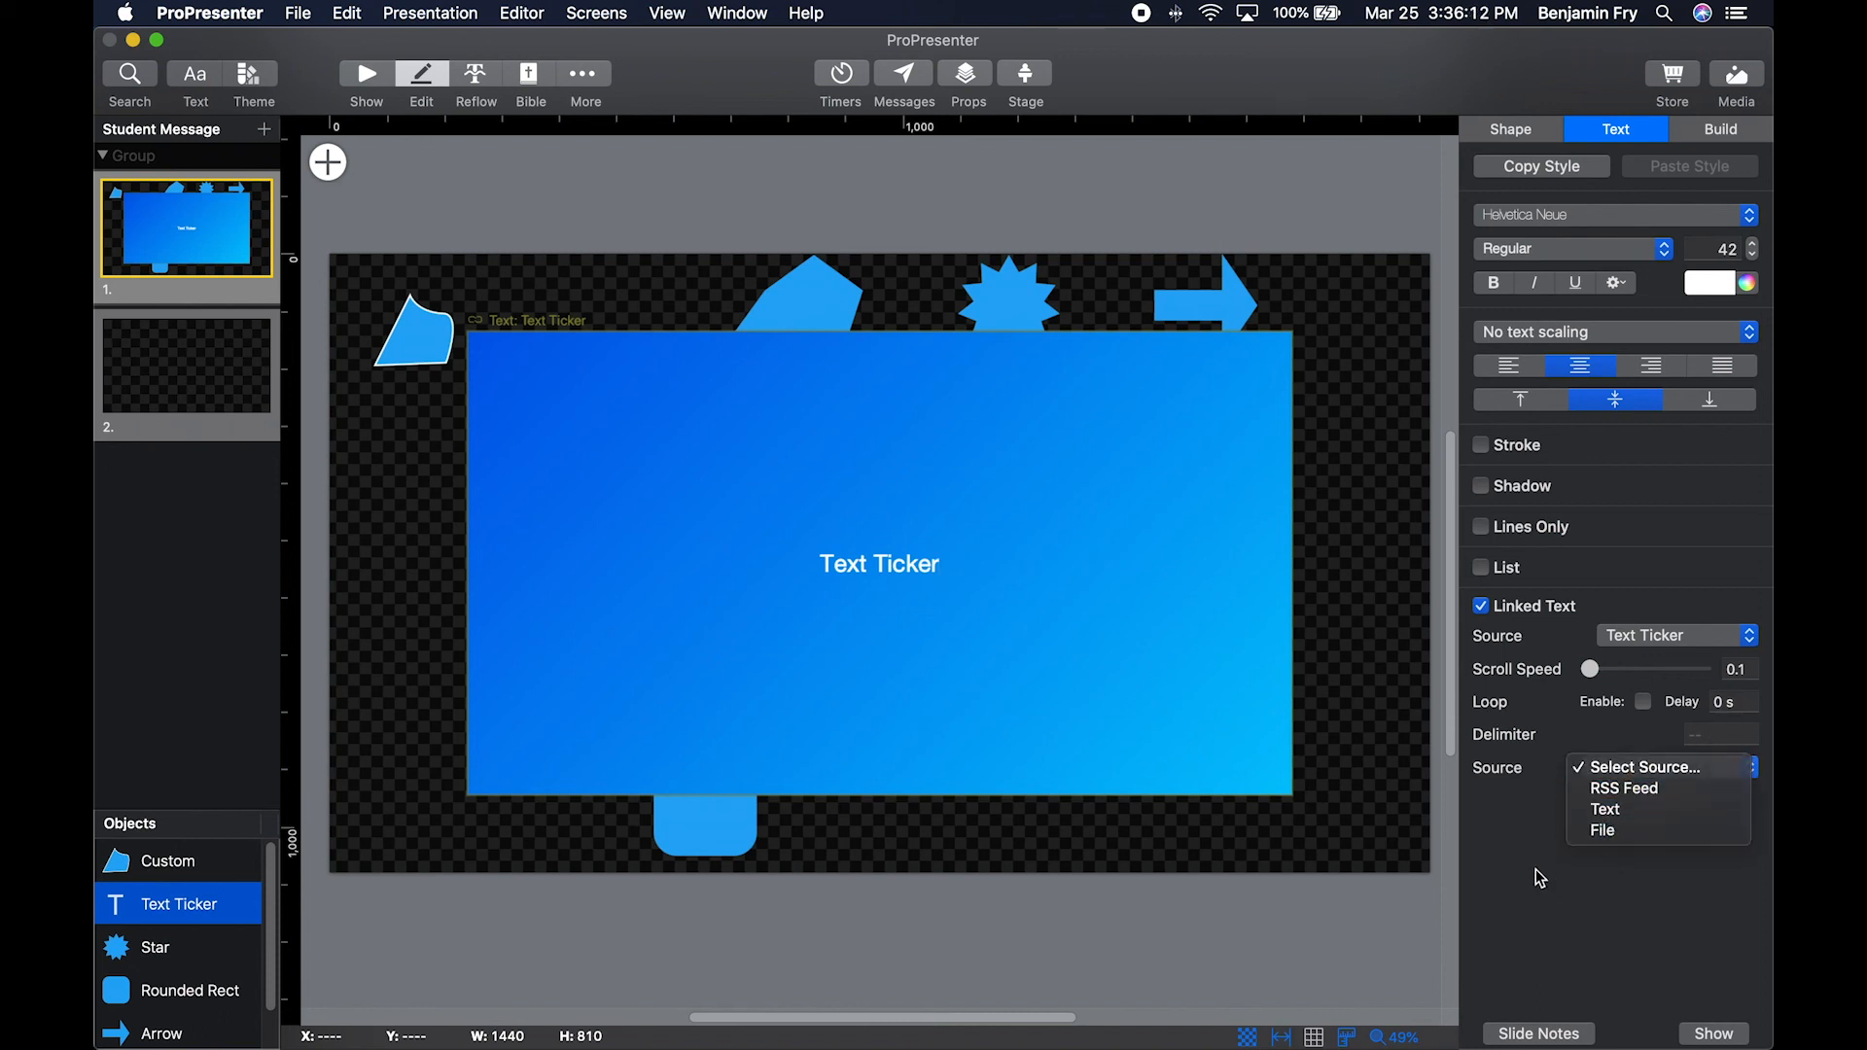
# Set the linked text source of the text box to Video Countdown.
pyautogui.click(1693, 641)
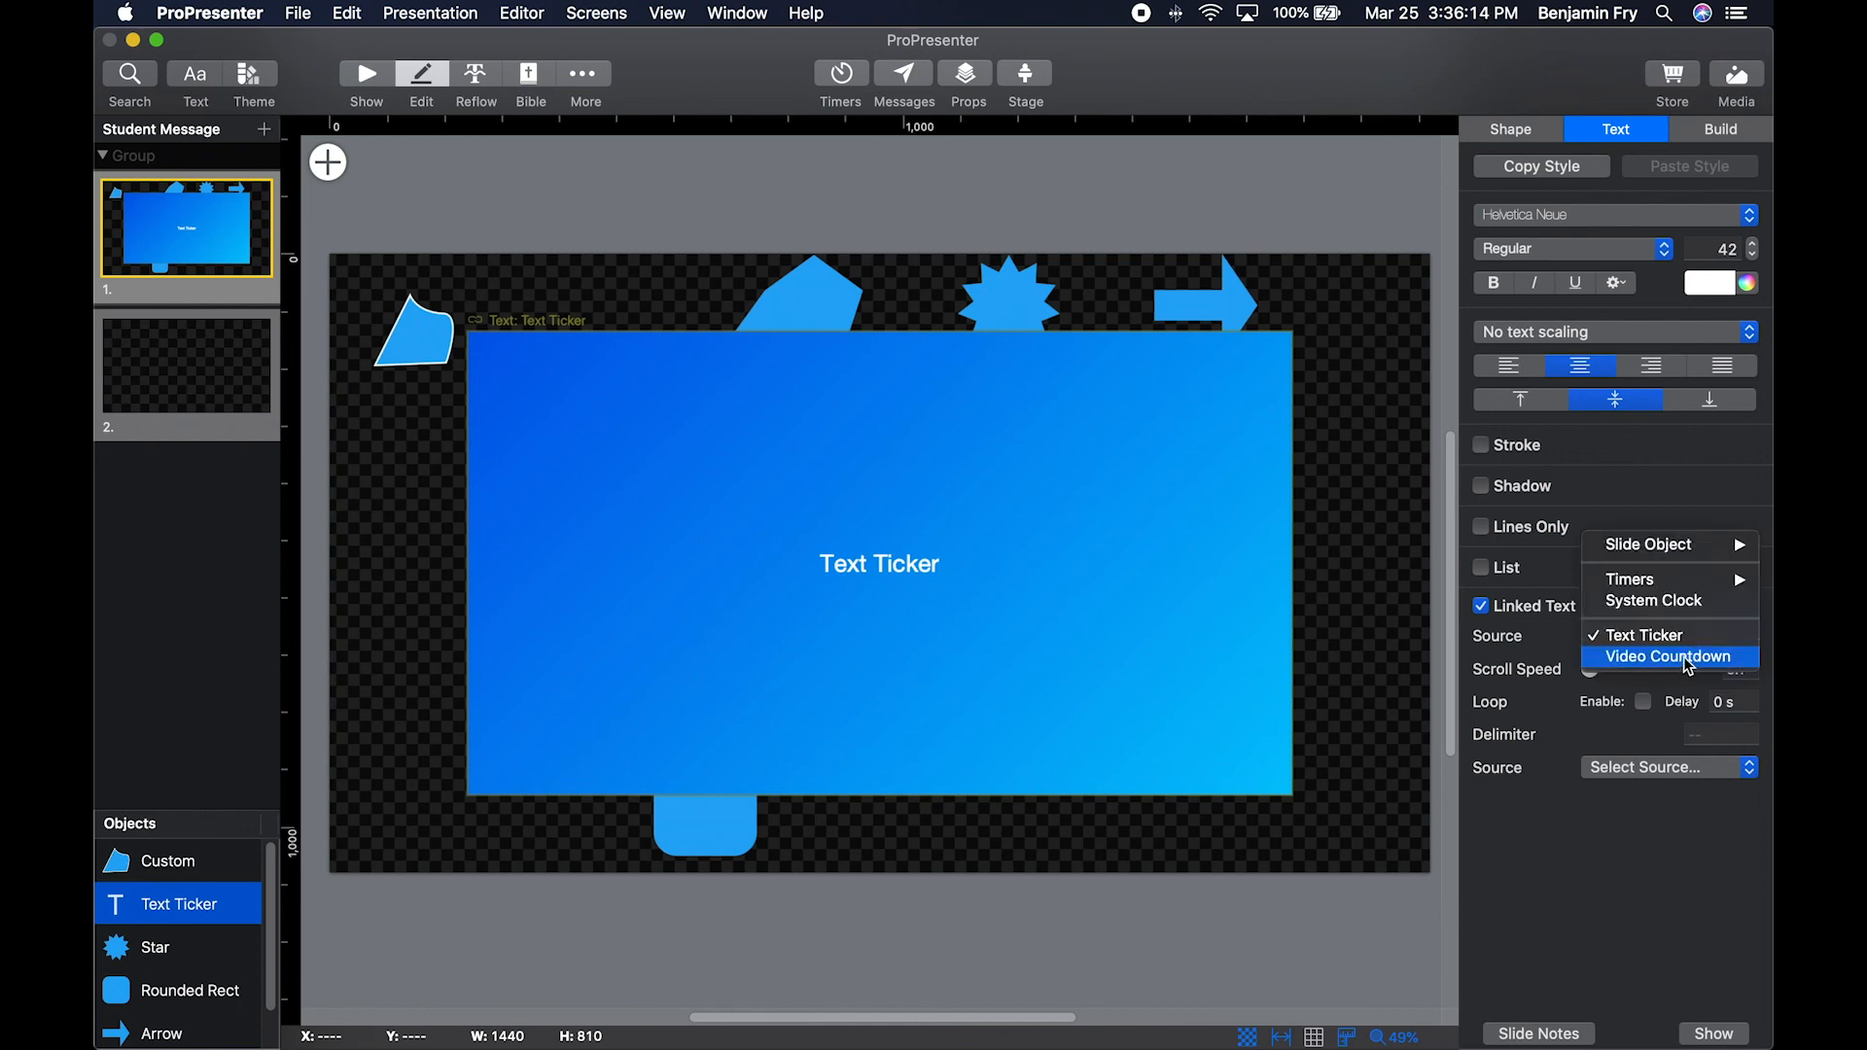
pyautogui.click(1689, 658)
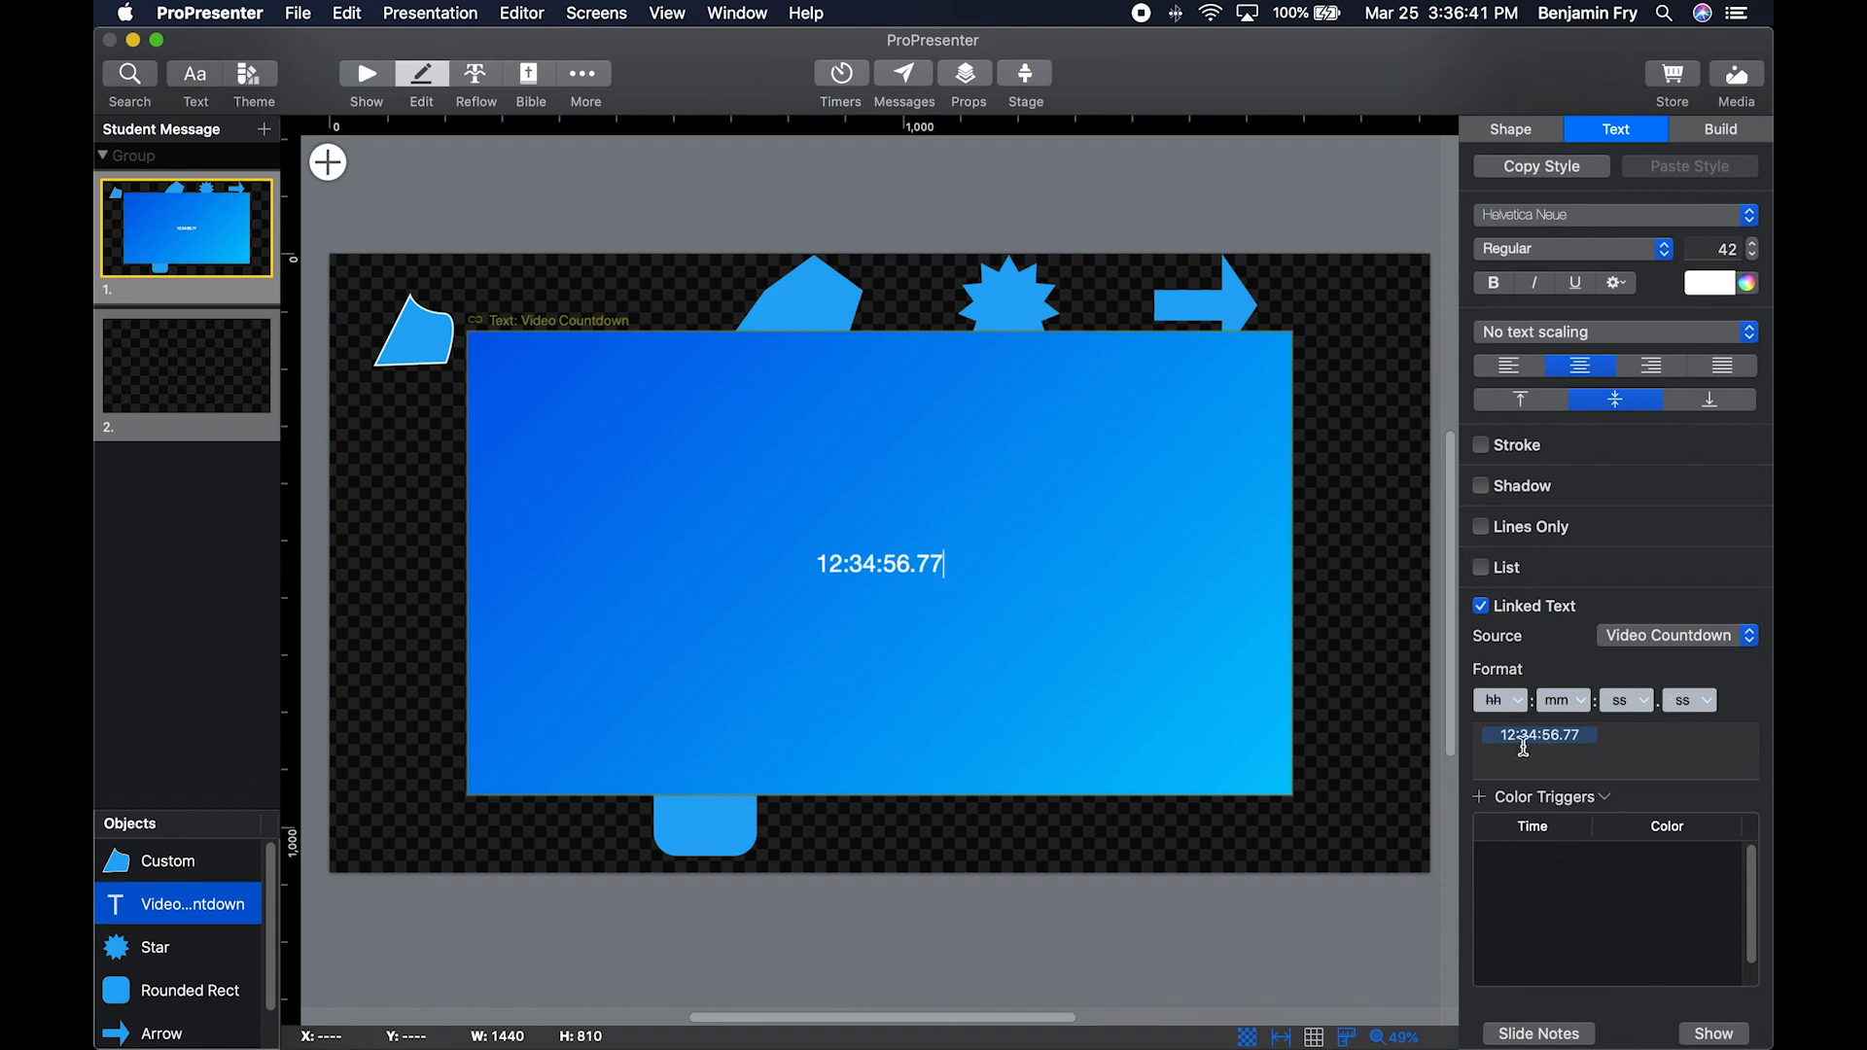
# Show the slide notes area, check its text formatting and background color choices, and hide it again.
pyautogui.click(1568, 1036)
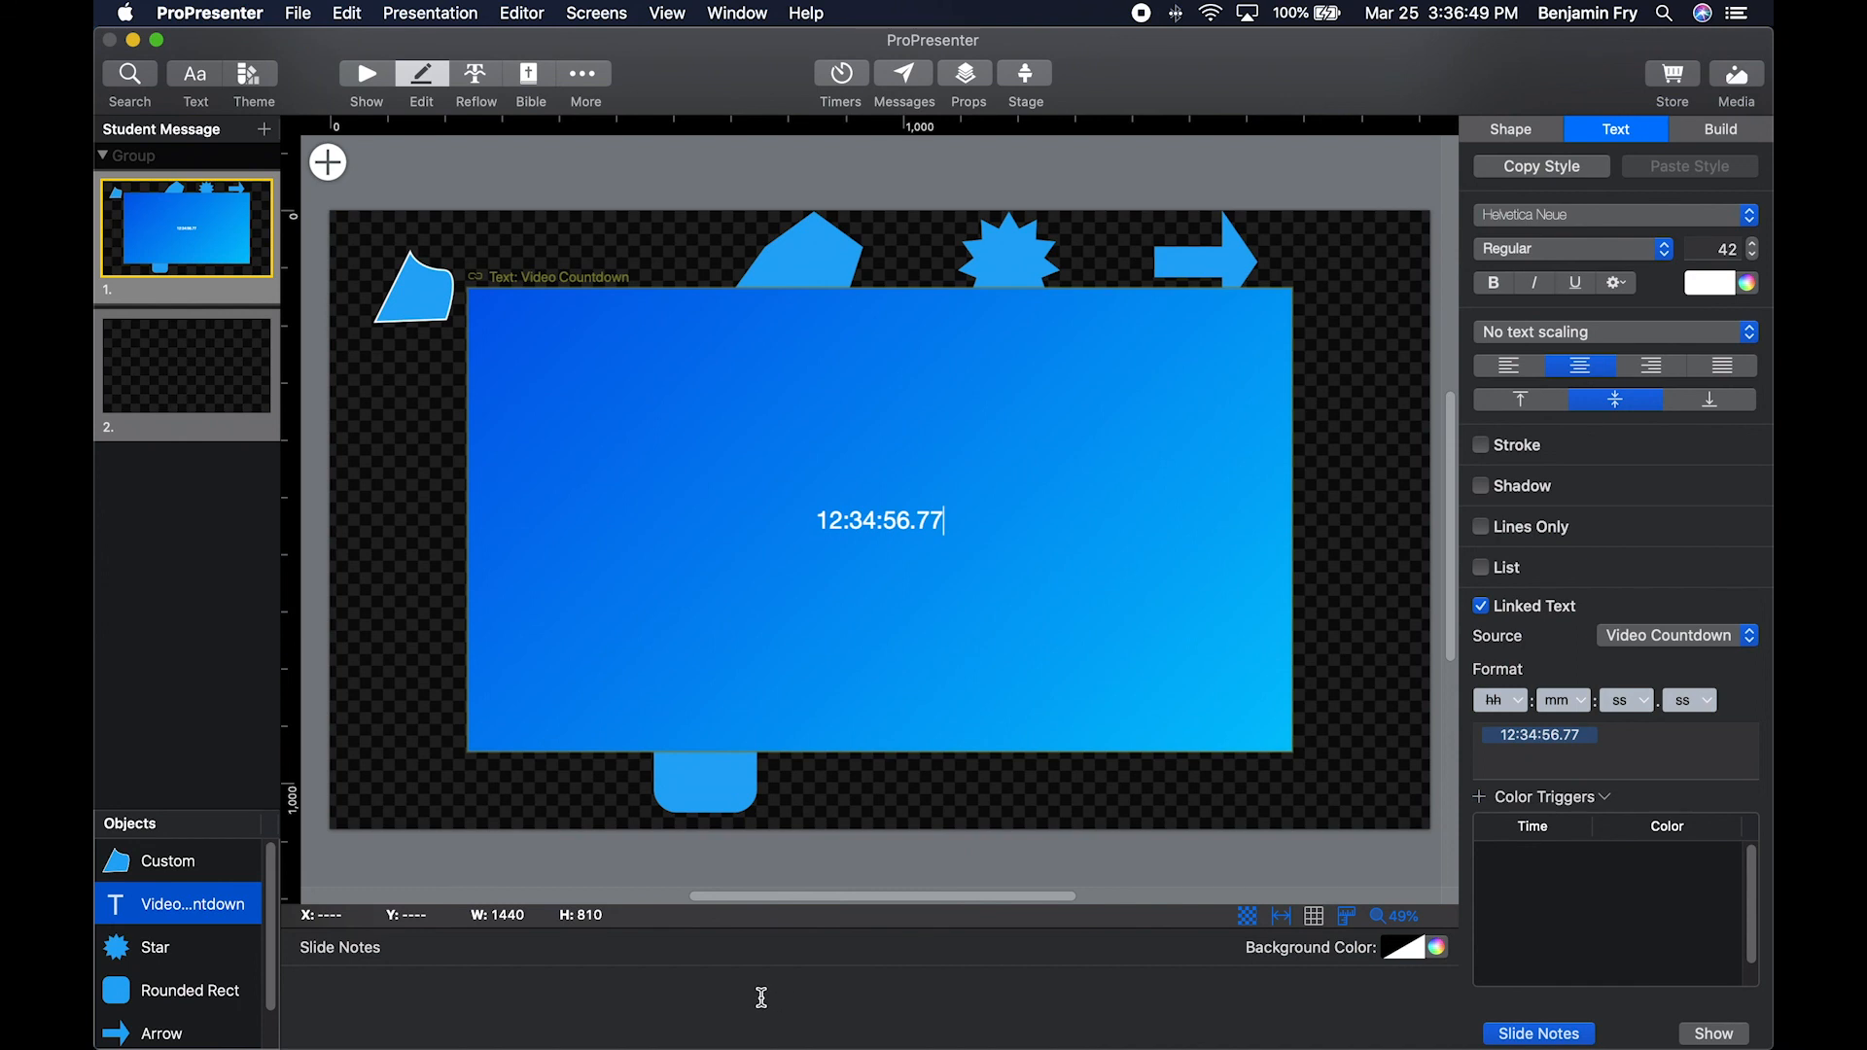
pyautogui.click(715, 999)
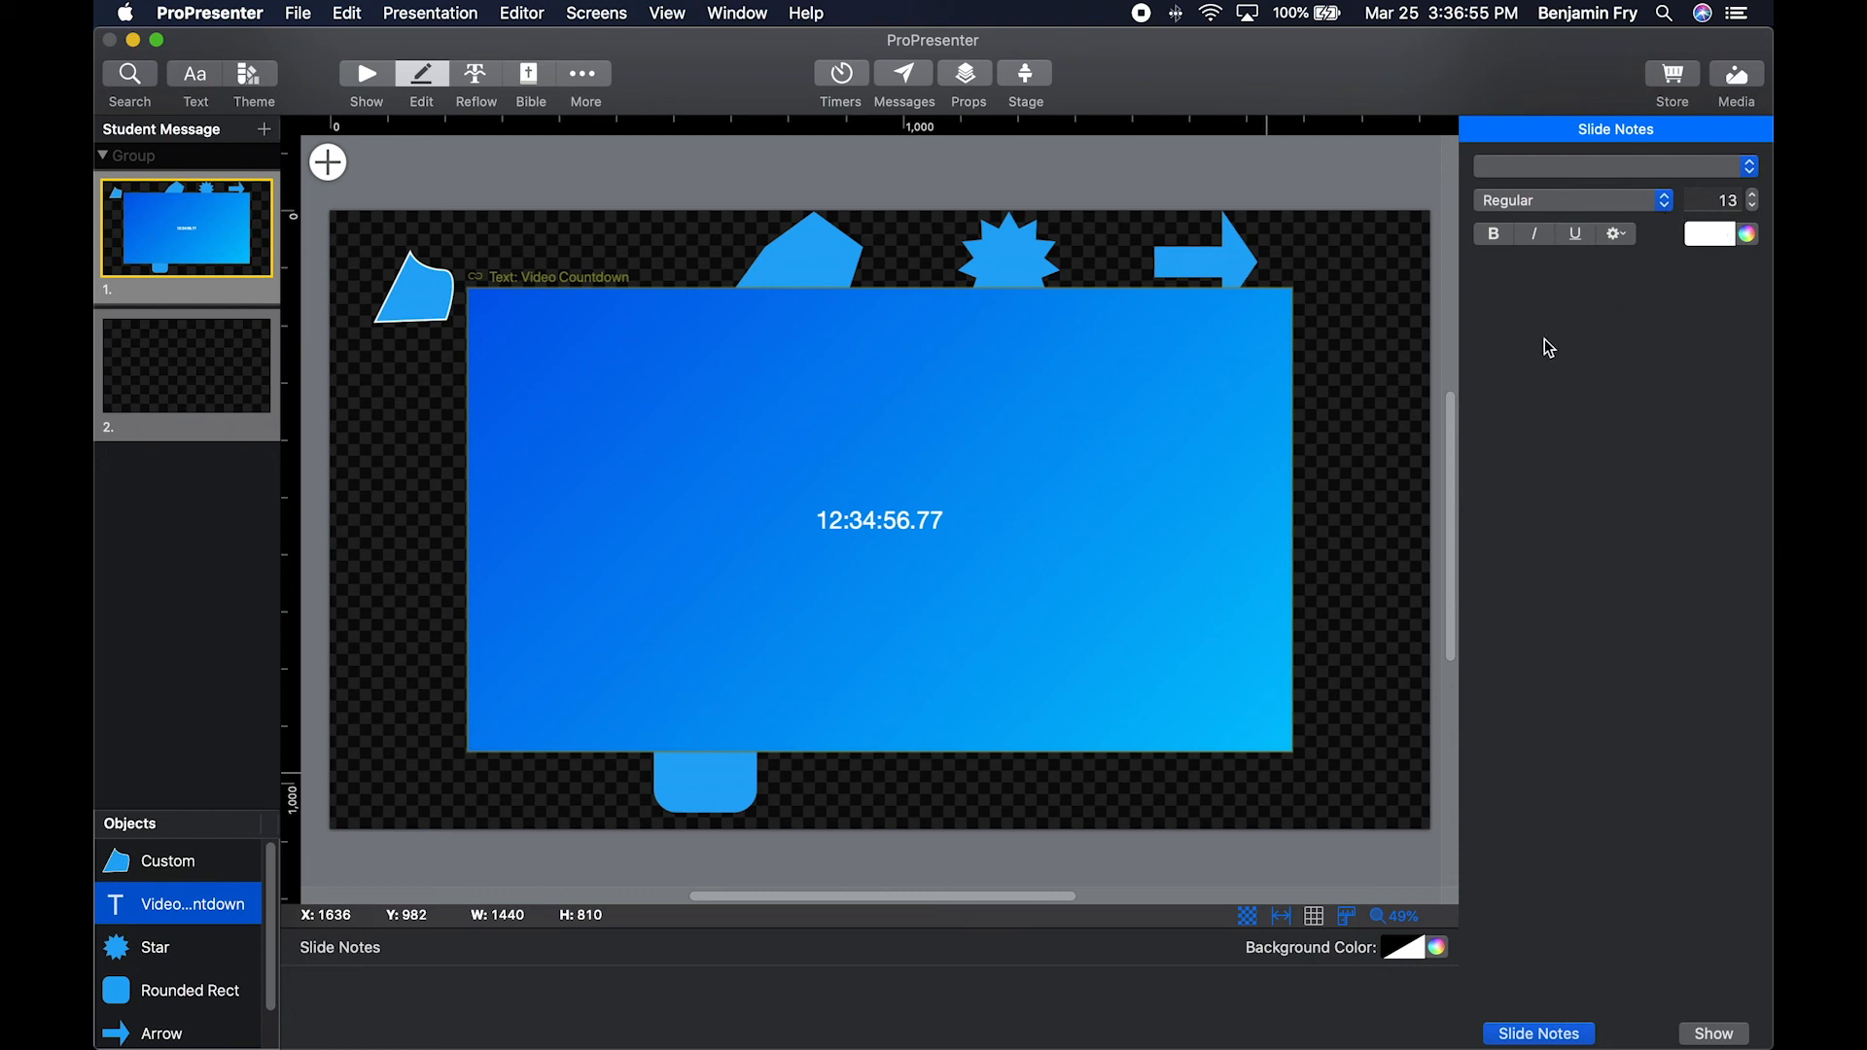
pyautogui.click(1415, 951)
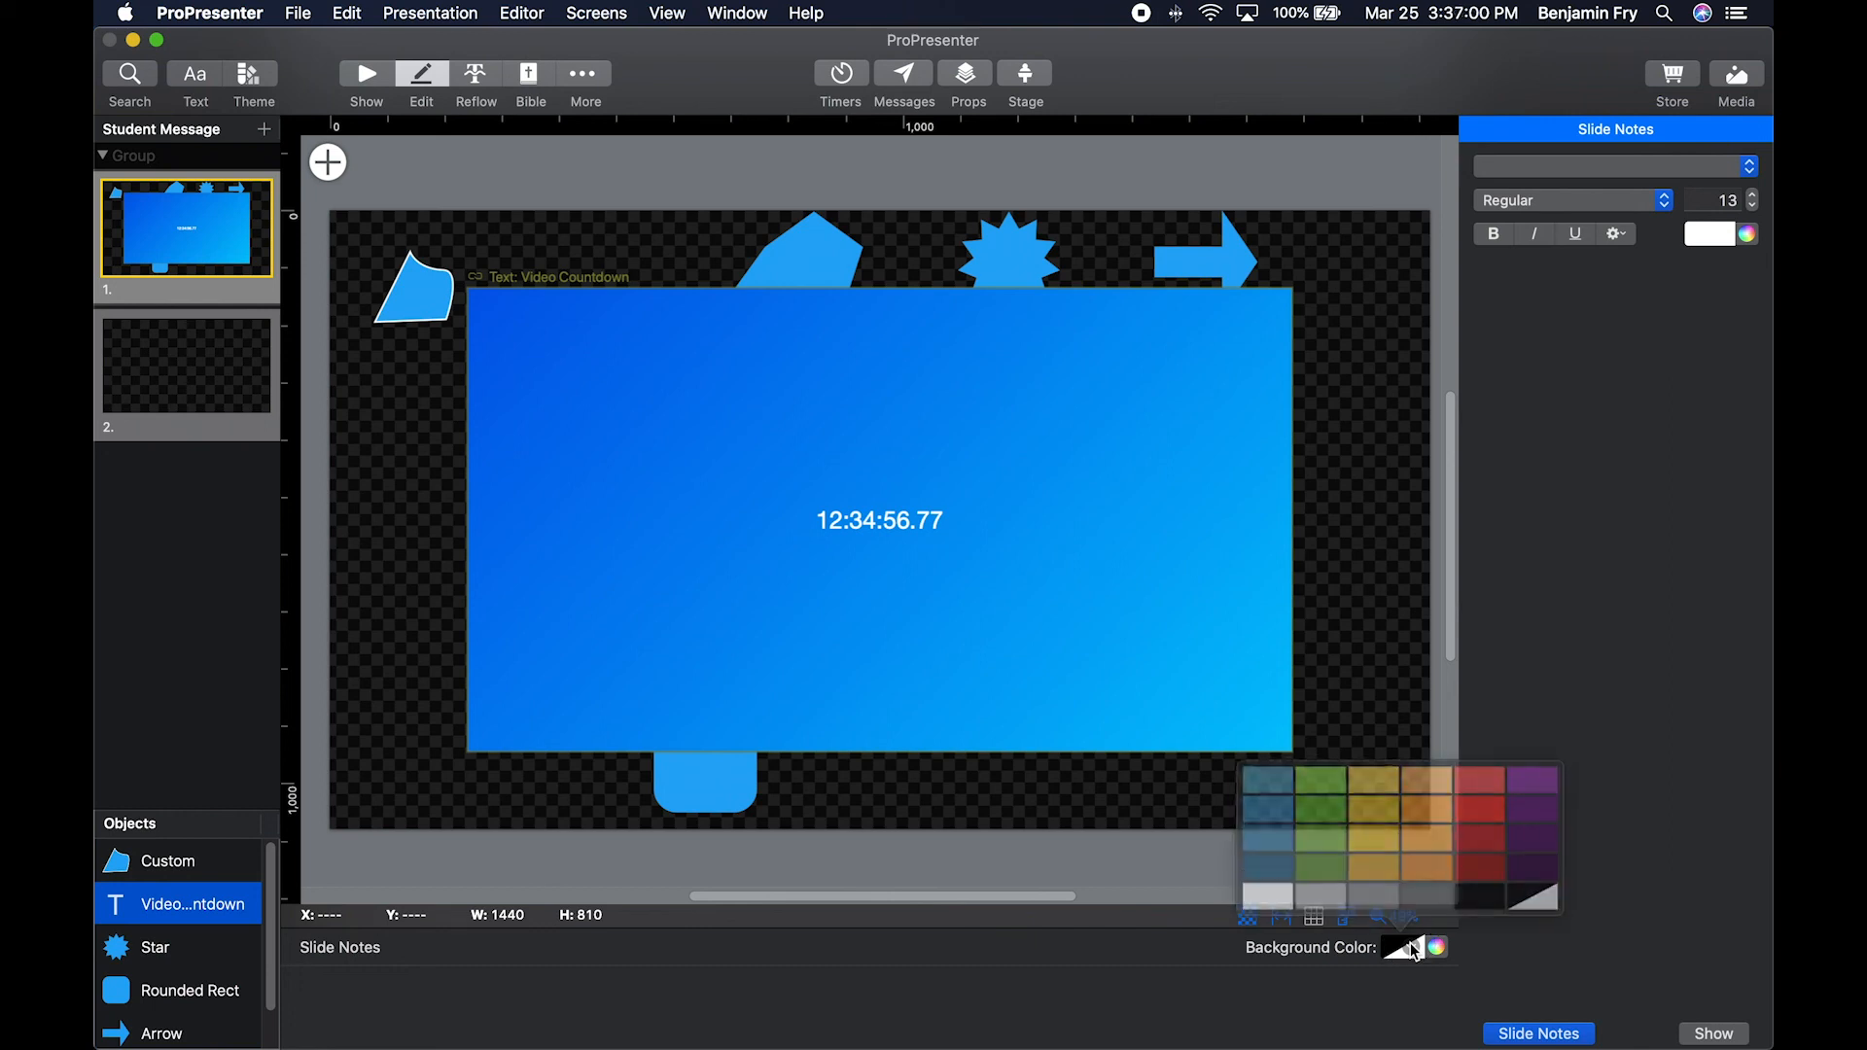
pyautogui.click(1388, 1014)
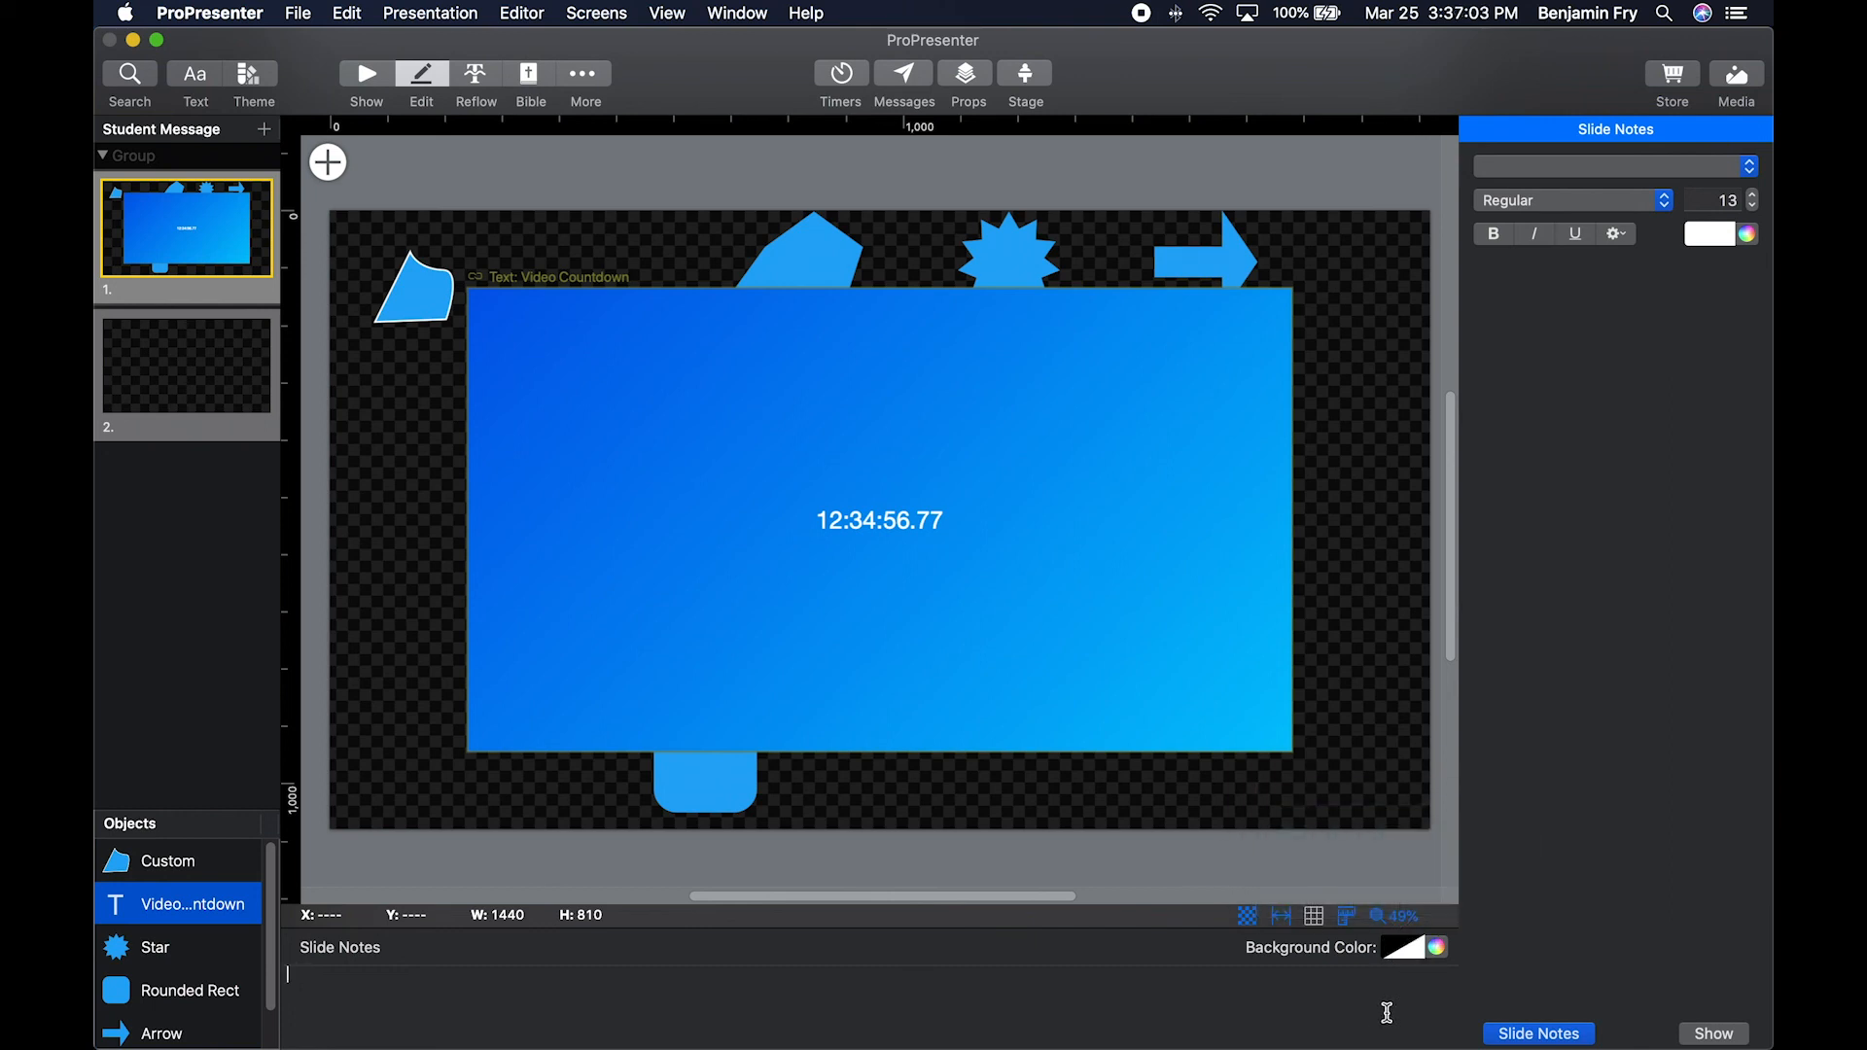
pyautogui.click(1543, 1034)
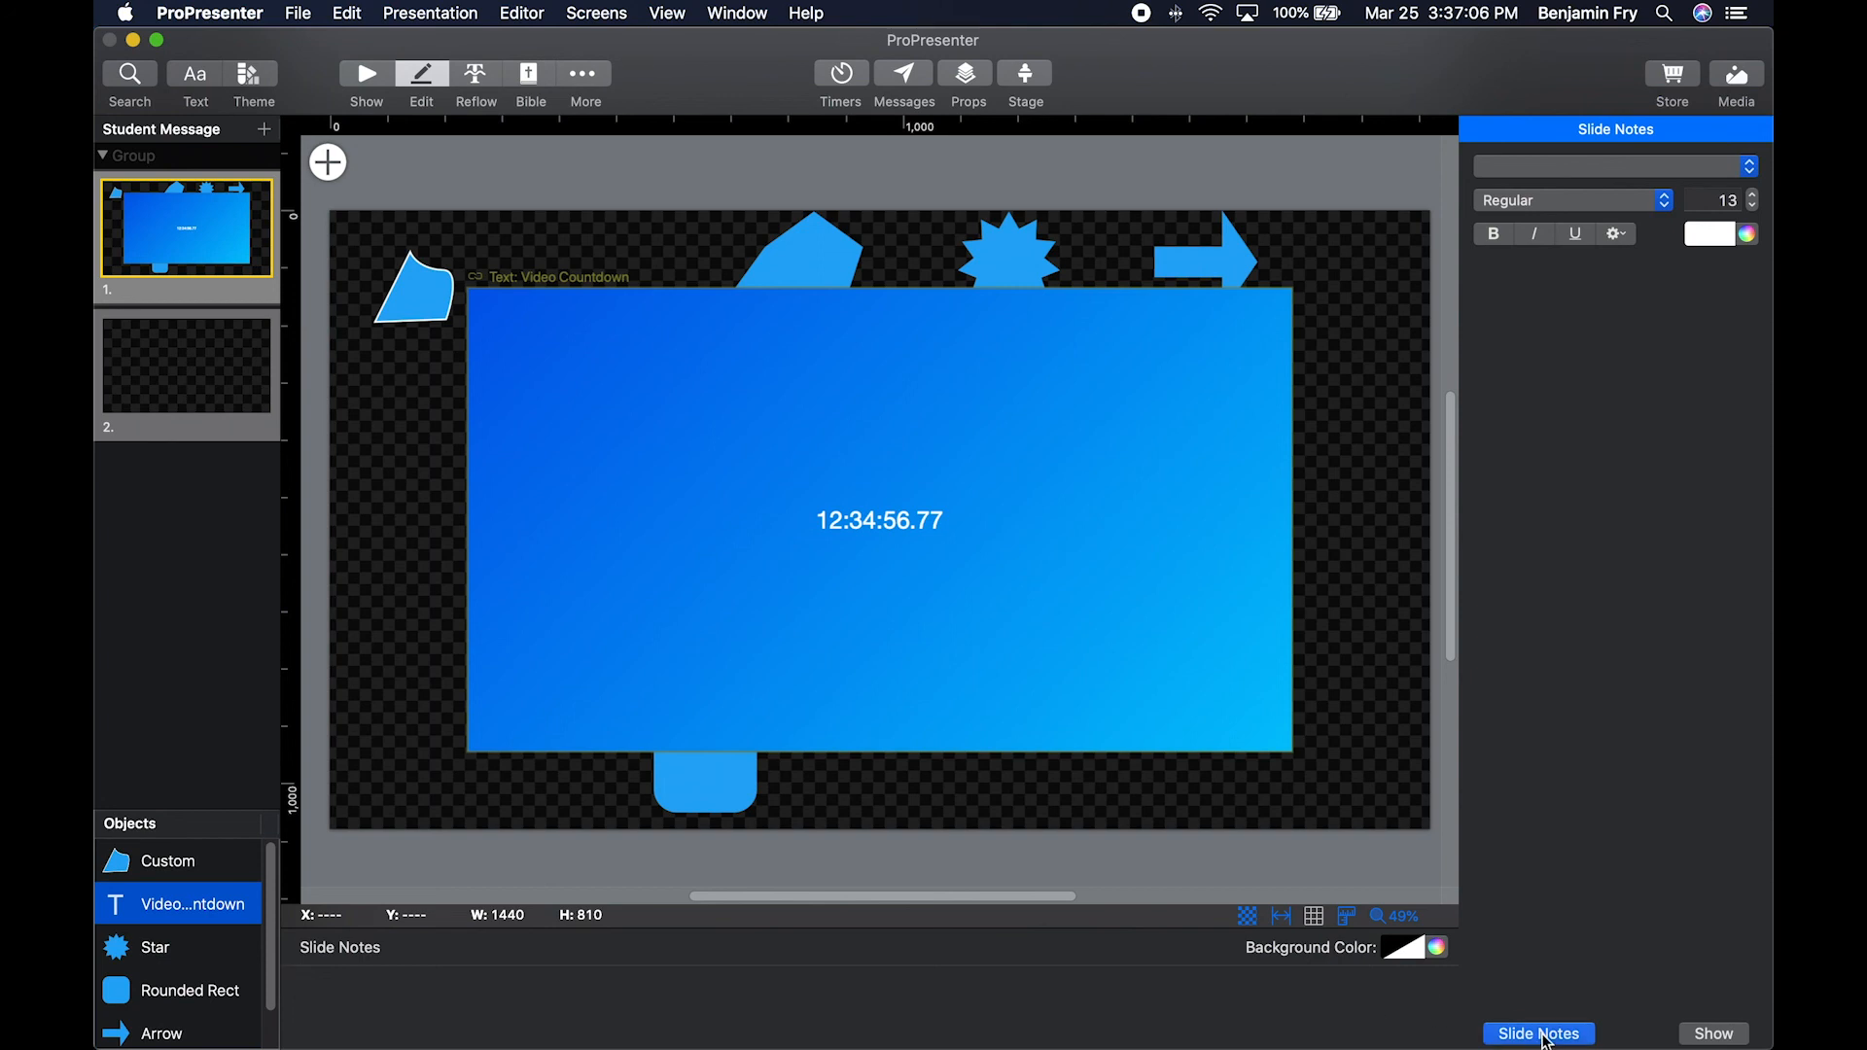
pyautogui.click(1591, 1035)
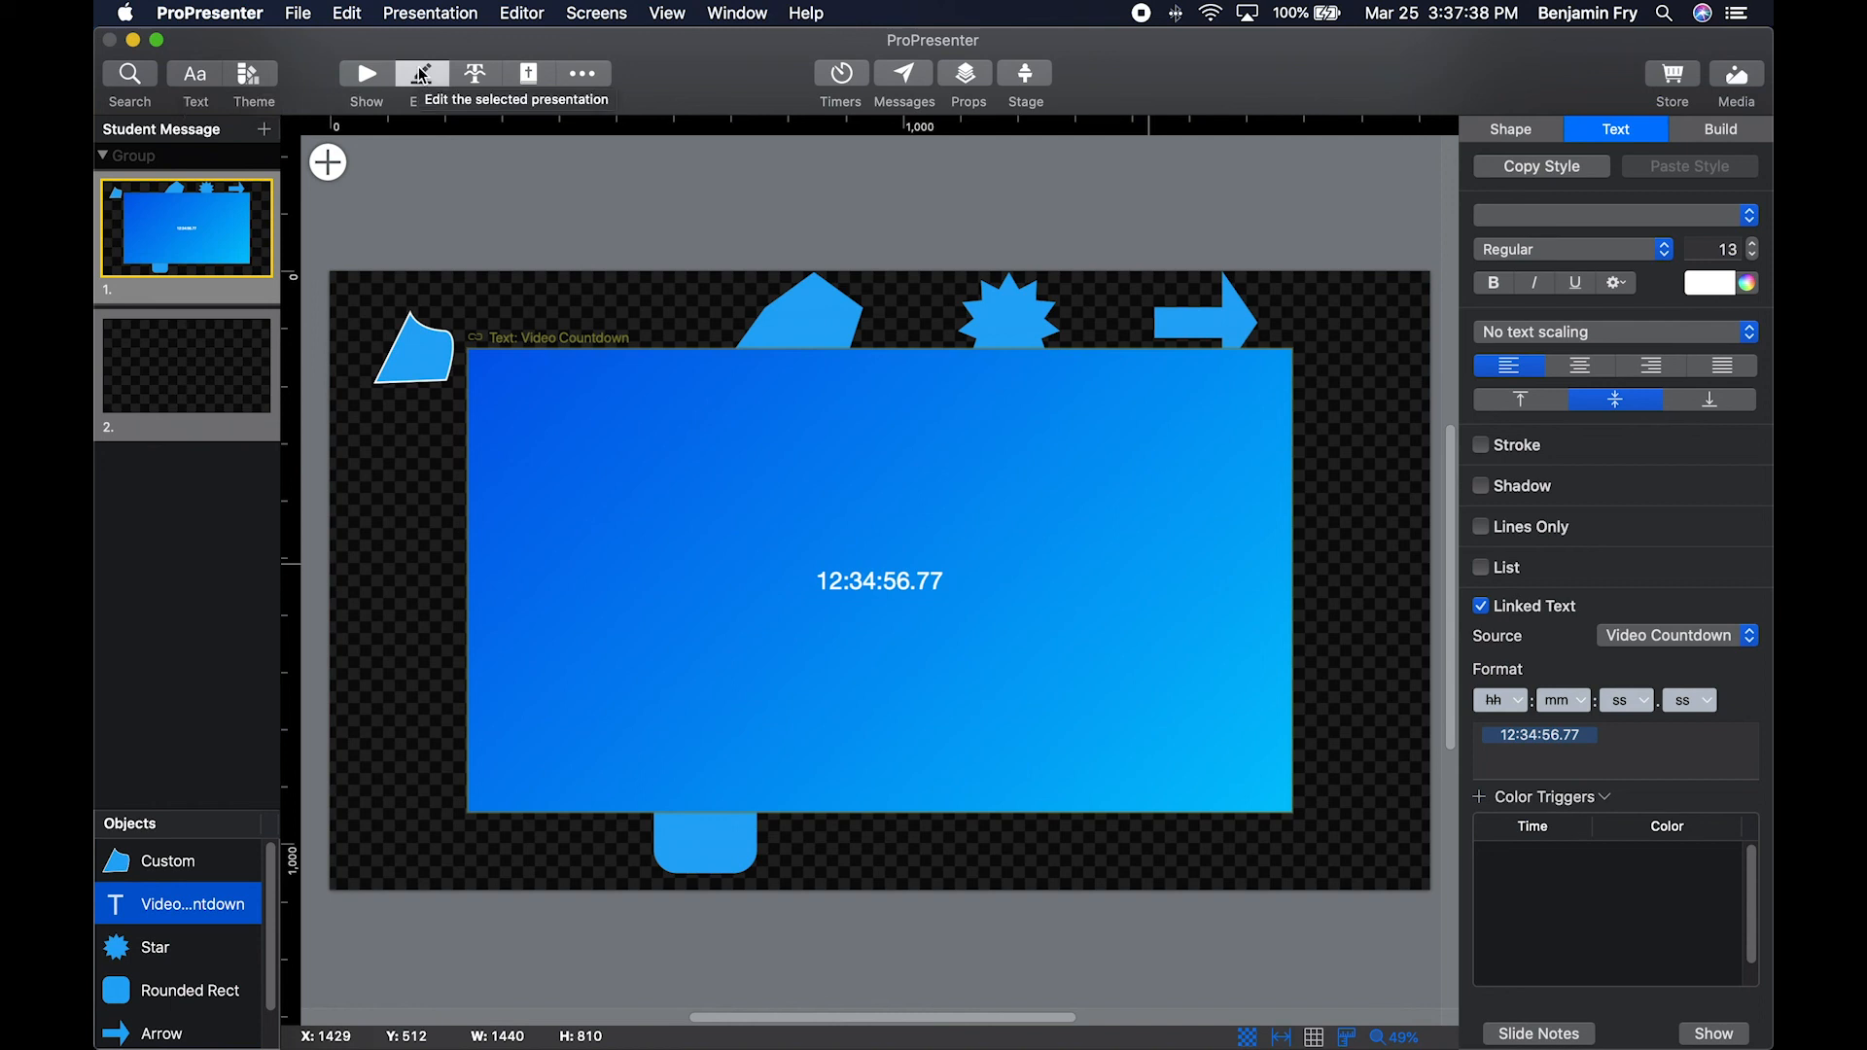
# Review the slide-wide text style options for font, stroke and shadow without changing them.
pyautogui.click(198, 84)
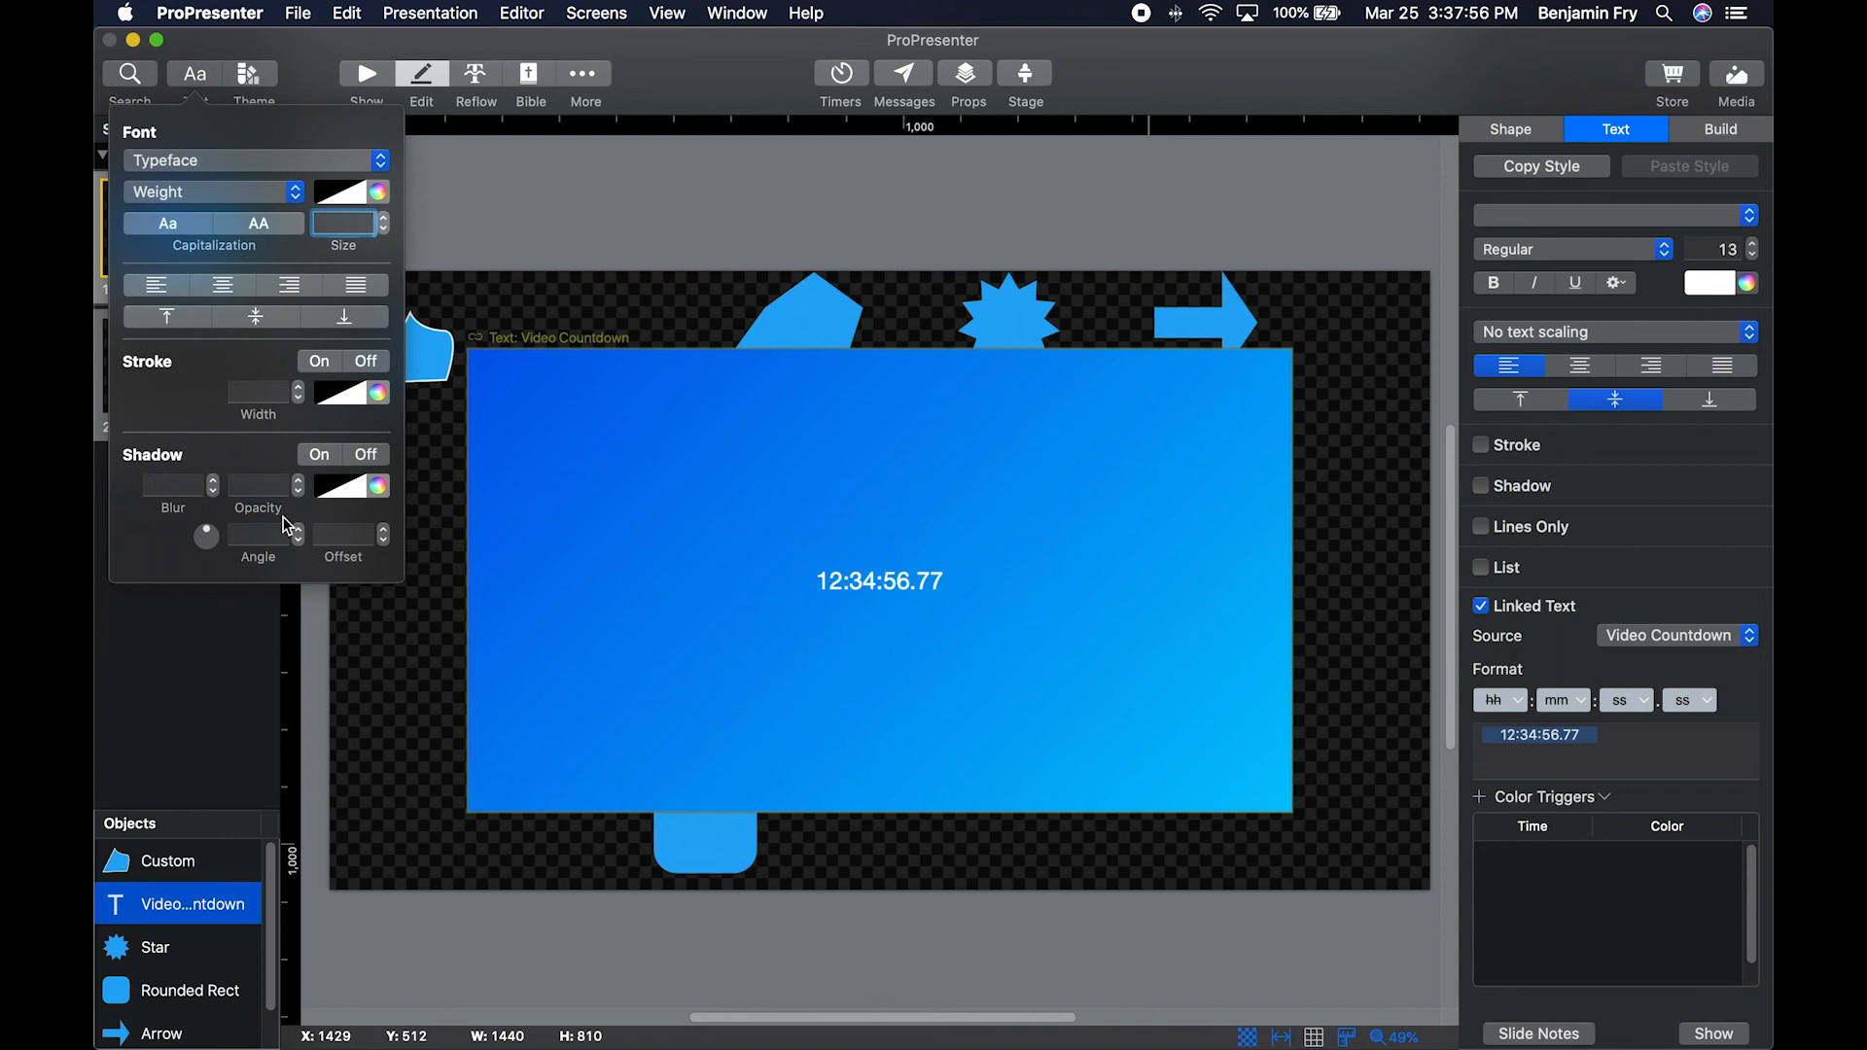
pyautogui.click(309, 52)
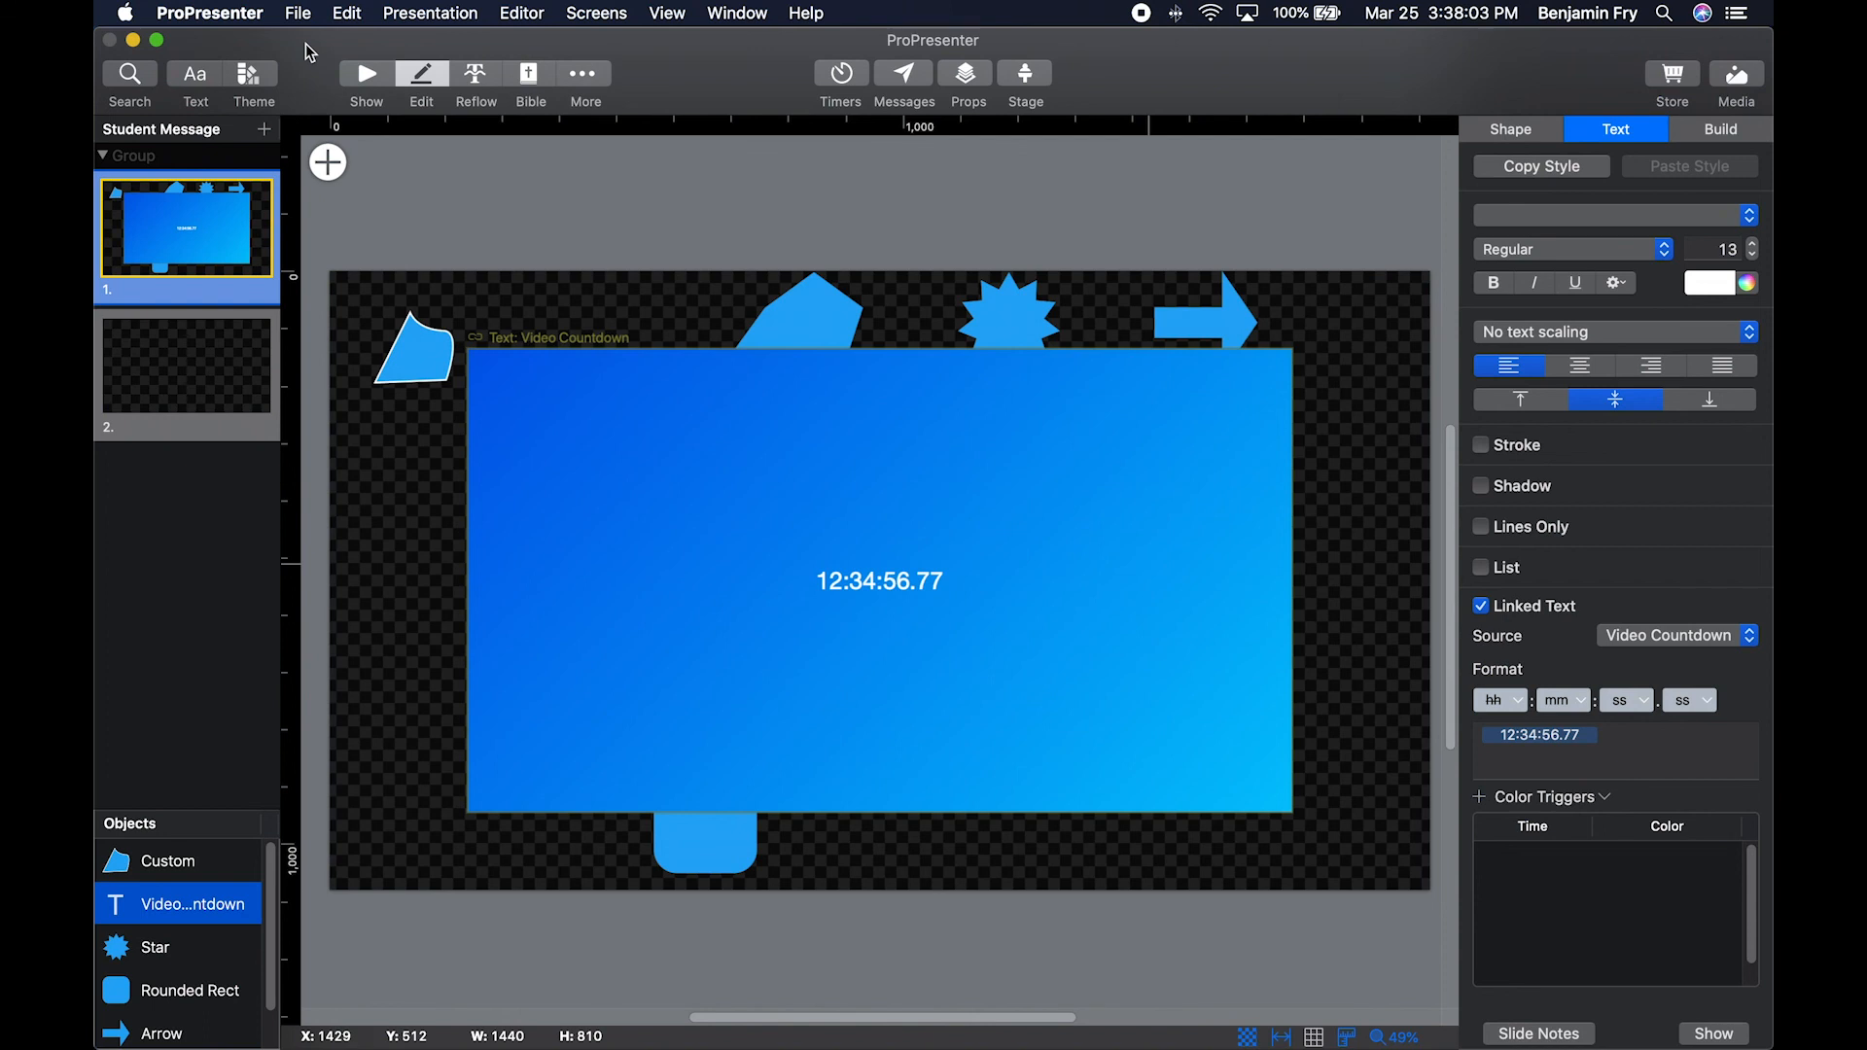